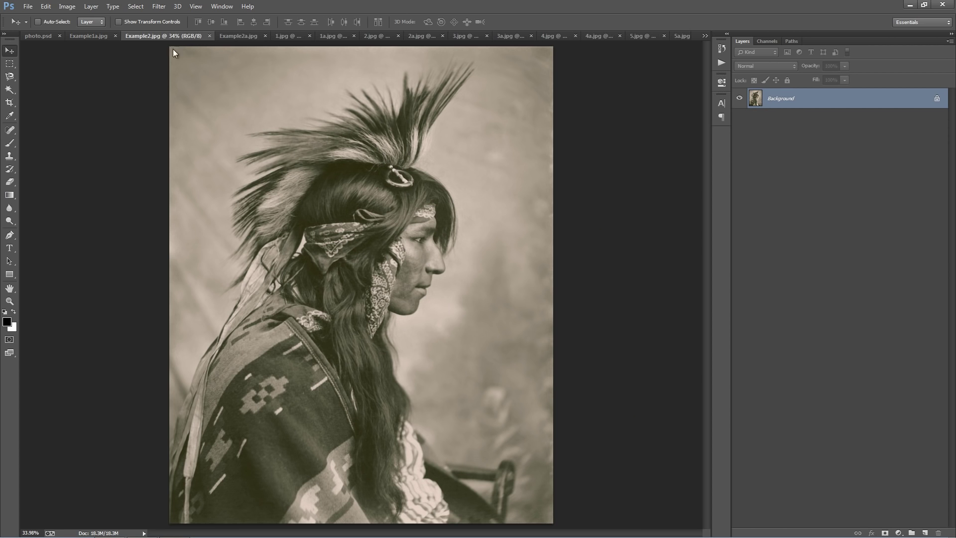
Examine the before-and-after example images from Example2a.jpg through 5a.jpg to compare the original photos with their typography effects.
left_click(229, 37)
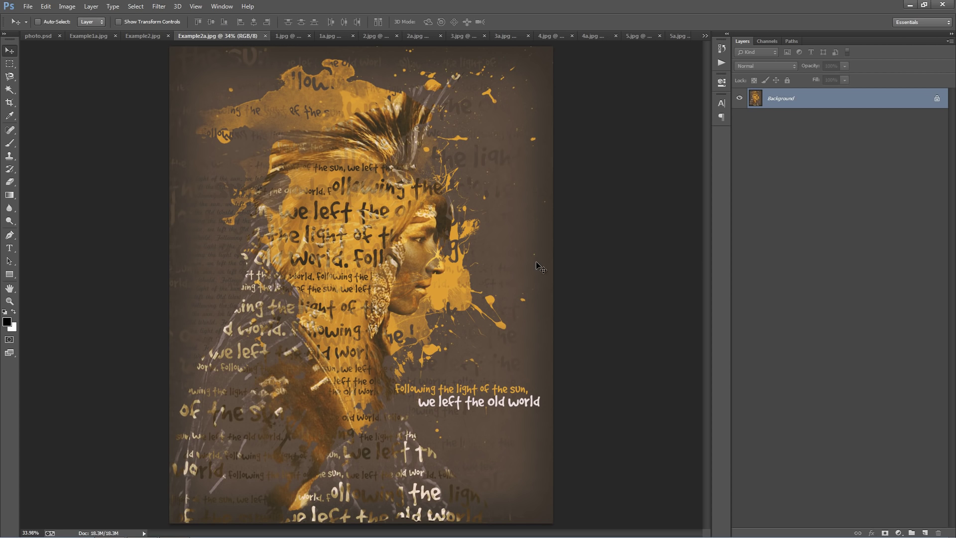
left_click(279, 39)
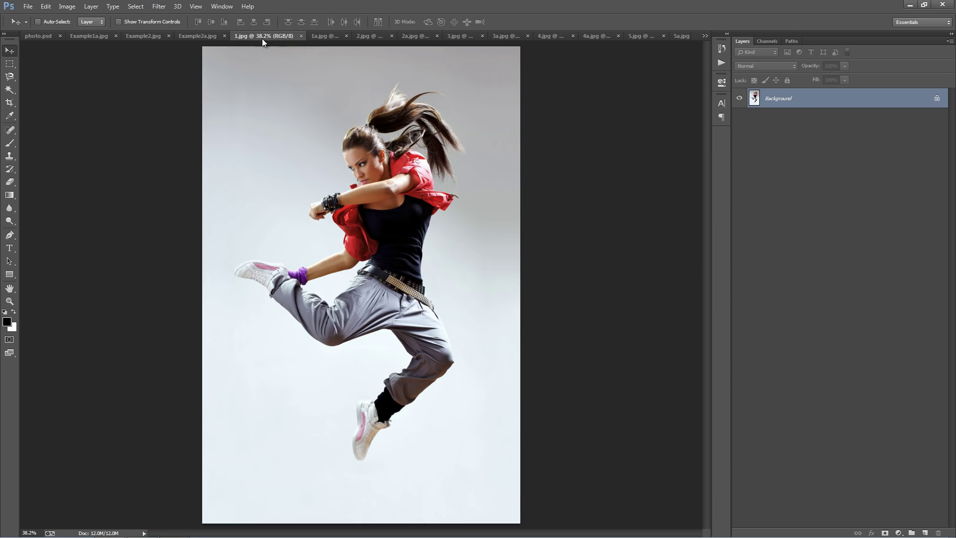
left_click(320, 36)
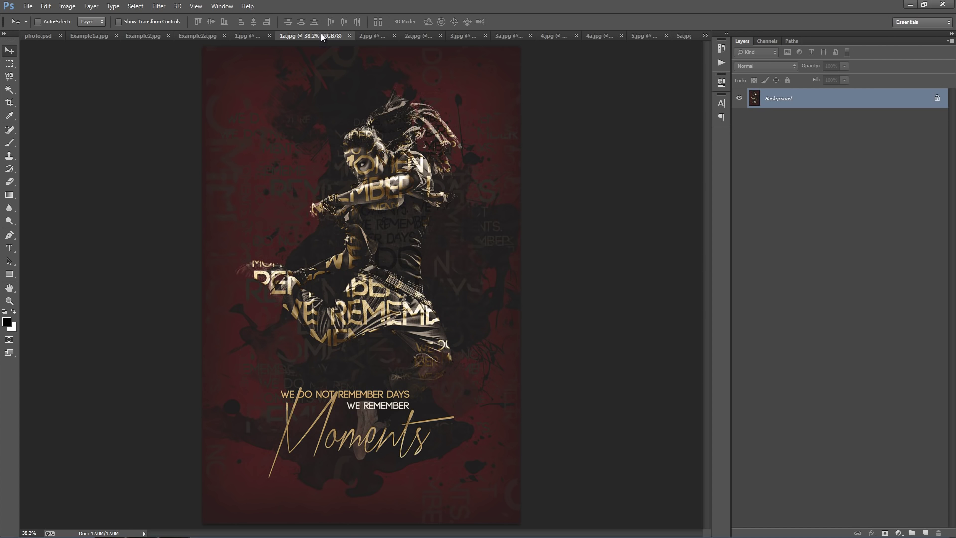
left_click(365, 37)
left_click(414, 36)
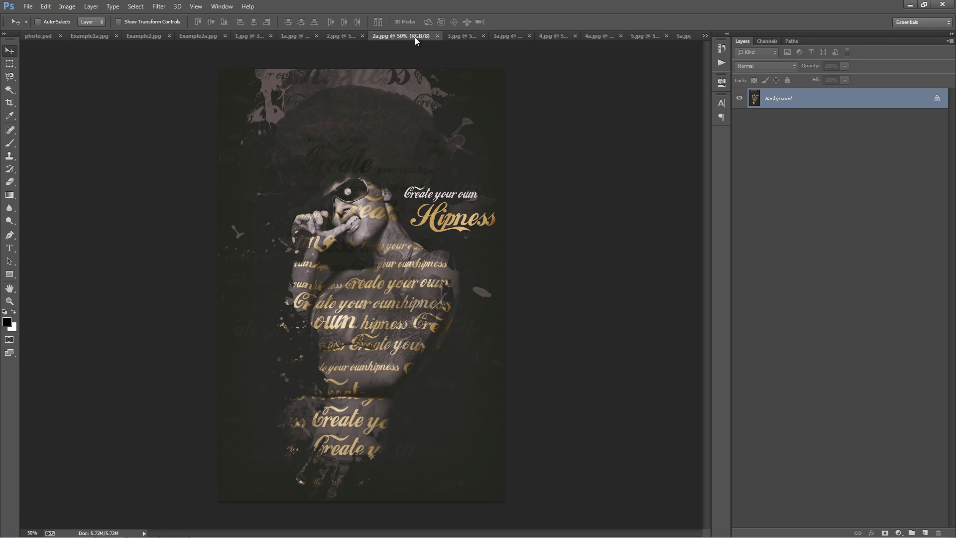
left_click(464, 37)
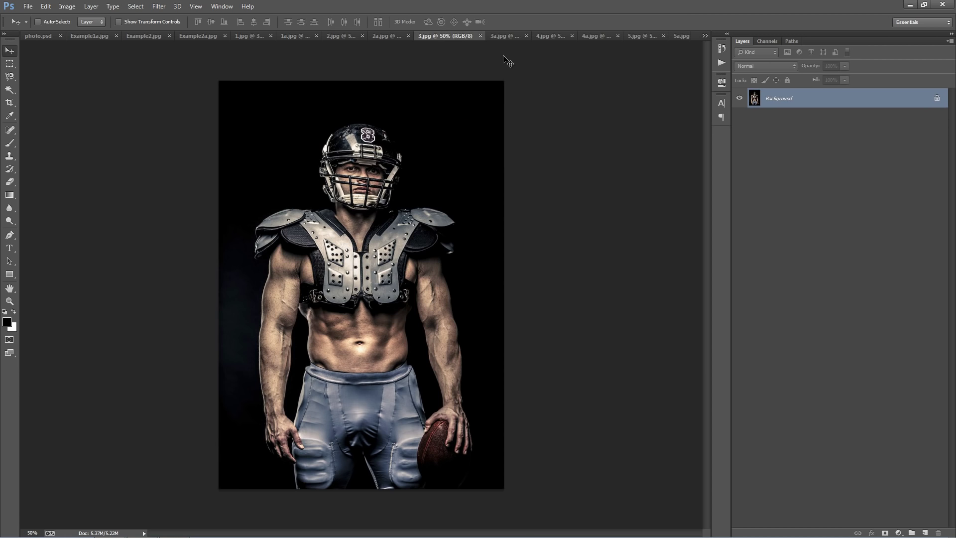
left_click(505, 36)
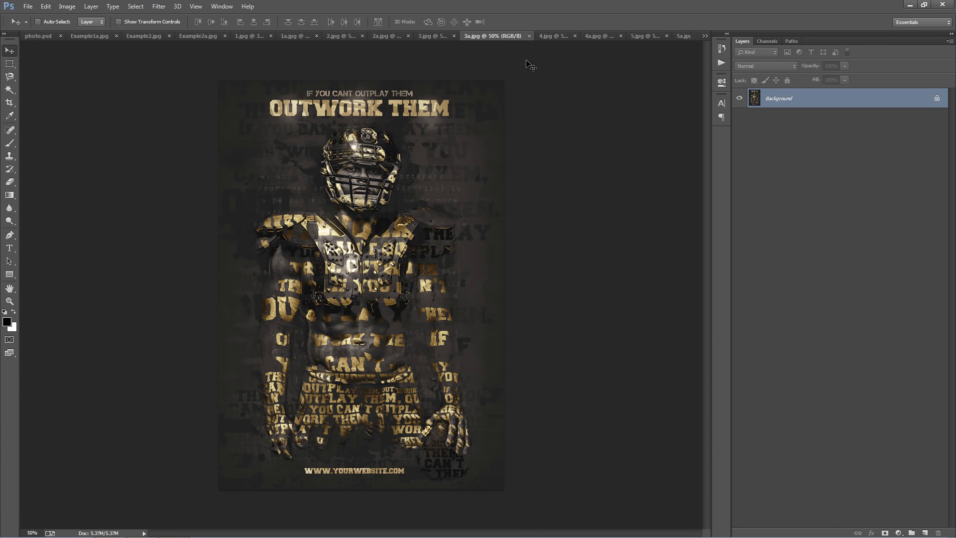
left_click(548, 37)
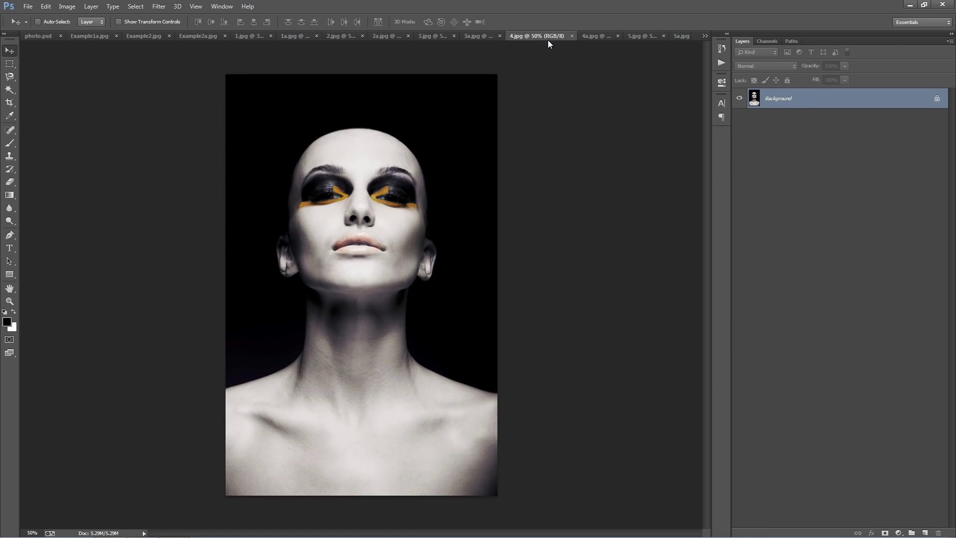
left_click(595, 36)
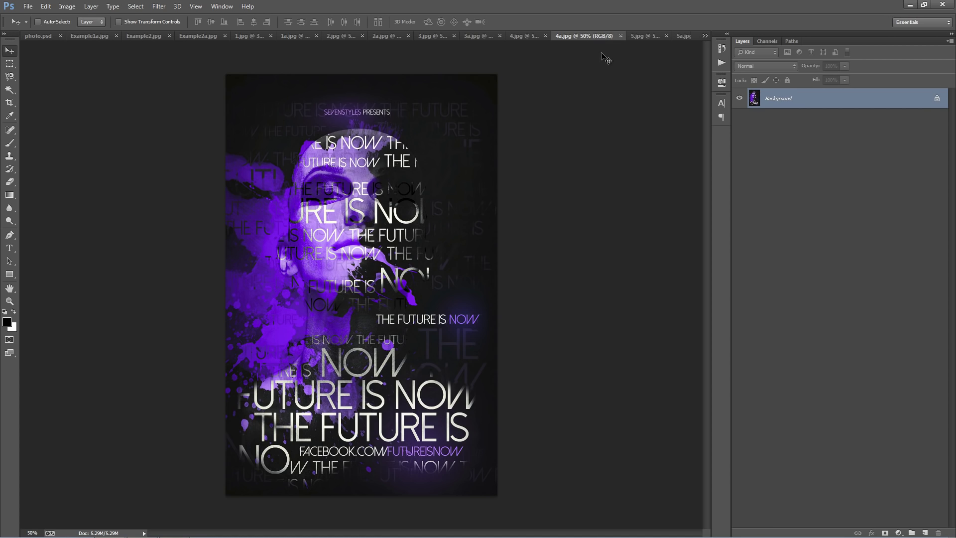
left_click(637, 37)
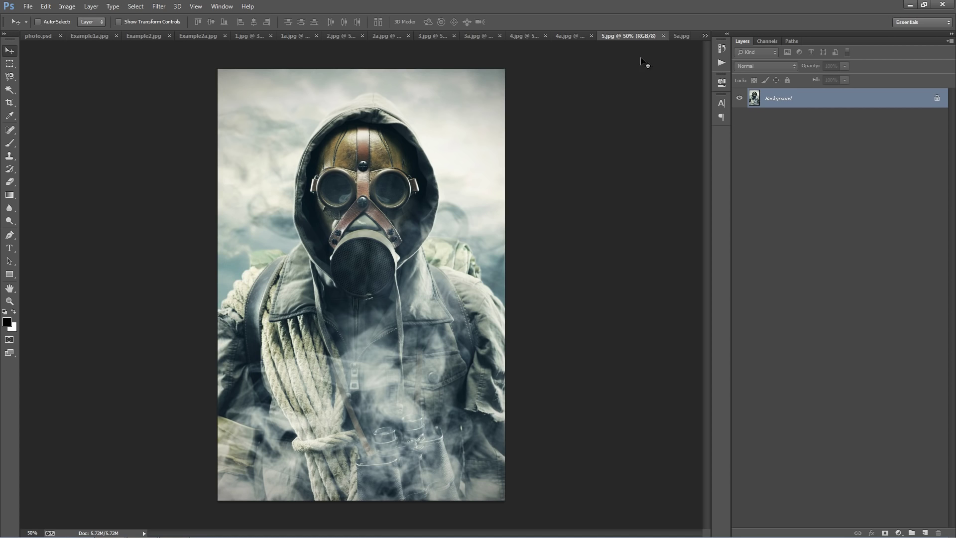
left_click(679, 37)
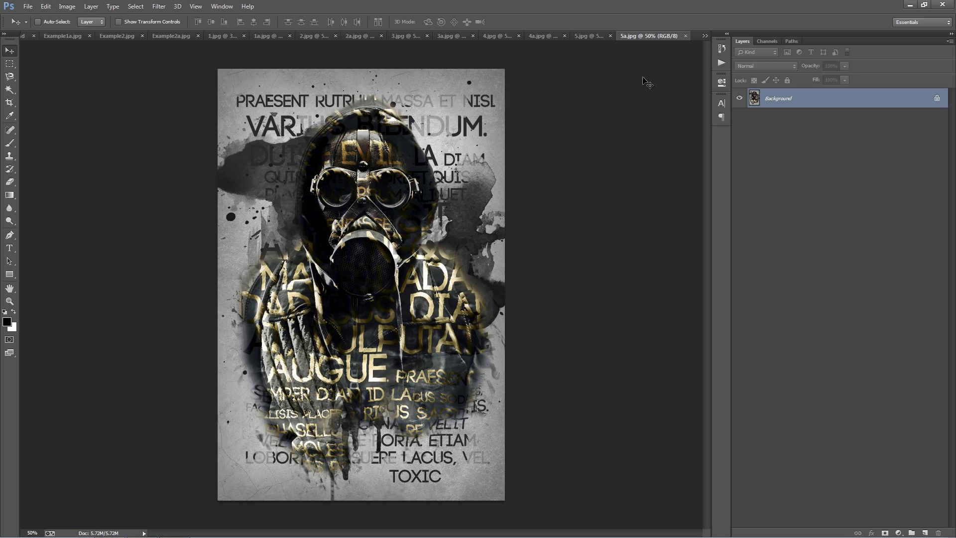
Close all the example images so that only photo.psd stays open.
key("ctrl+w")
key("ctrl+w")
key("ctrl+w")
key("ctrl+w")
key("ctrl+w")
key("ctrl+w")
key("ctrl+w")
key("ctrl+w")
key("ctrl+w")
key("ctrl+w")
key("ctrl+w")
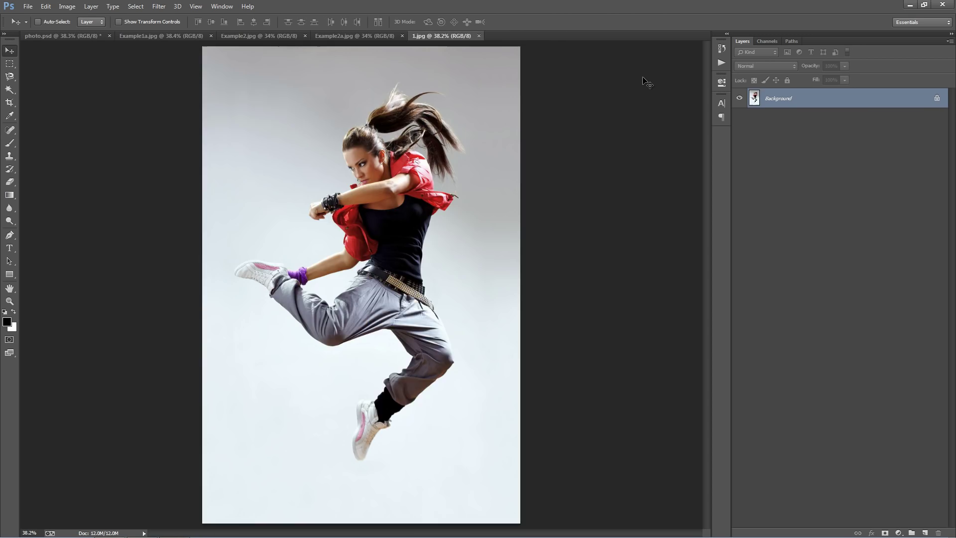
key("ctrl+w")
key("ctrl+w")
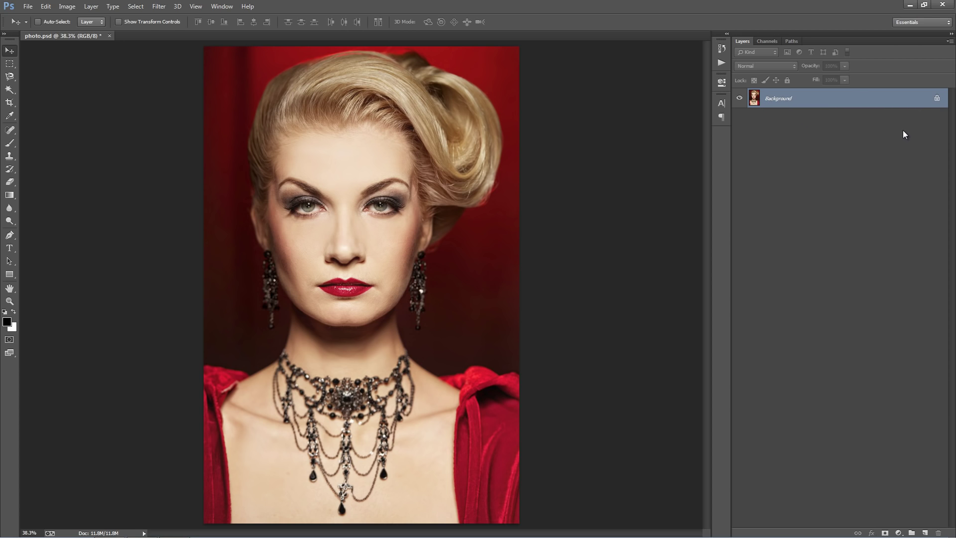
Duplicate the Background layer, delete the original and rename the copy "ujyyujty".
key("ctrl+j")
left_click(803, 122)
key("Delete")
double_click(772, 98)
type("ujyyujty")
left_click(803, 115)
left_click(785, 102)
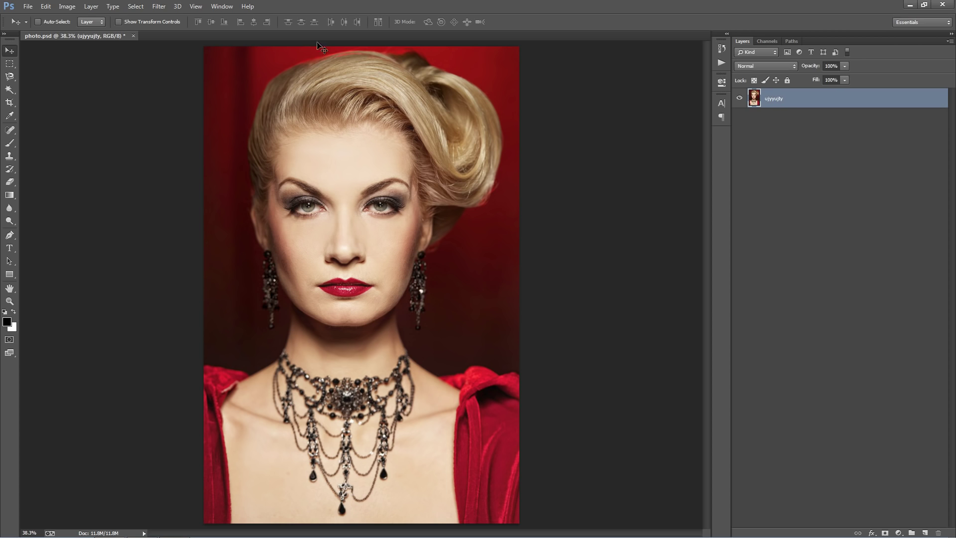
Convert the renamed photo layer into the document's Background layer.
left_click(112, 6)
mouse_move(99, 20)
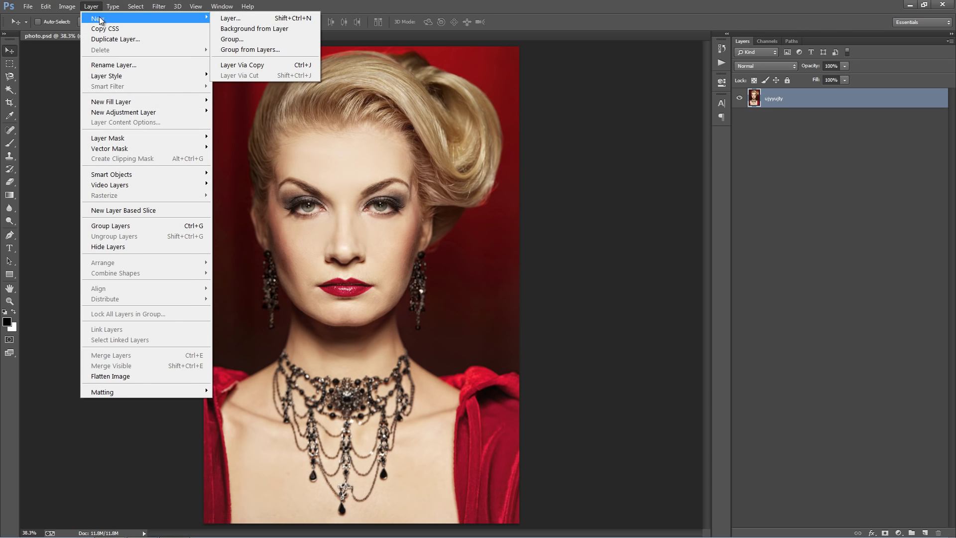
left_click(257, 29)
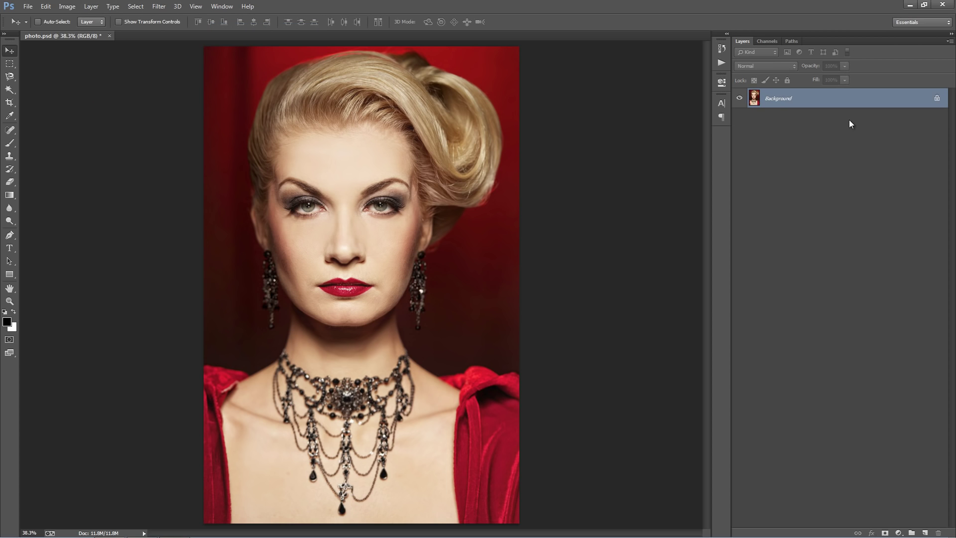
Check in the Layers panel options that adding "copy" to copied layers and groups is enabled.
left_click_drag(731, 145, 744, 145)
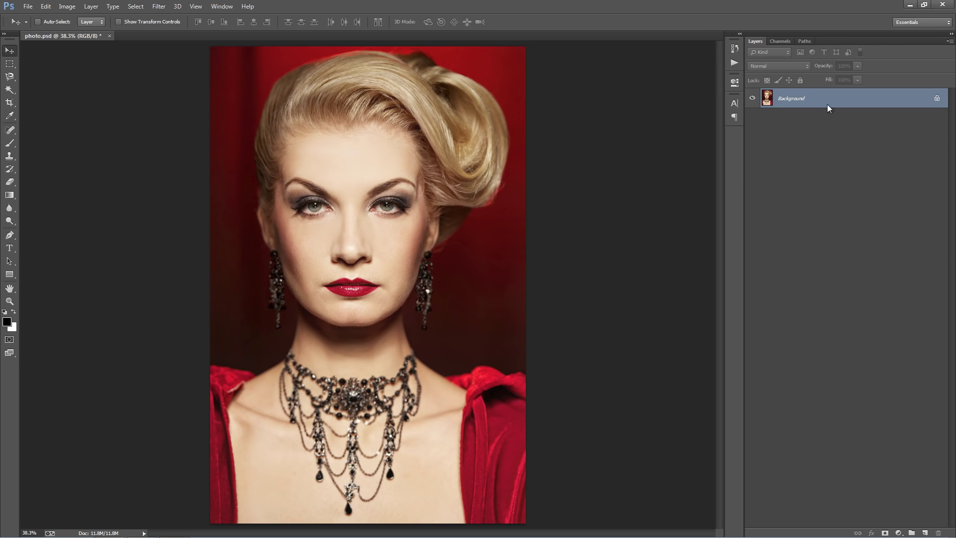
left_click(950, 40)
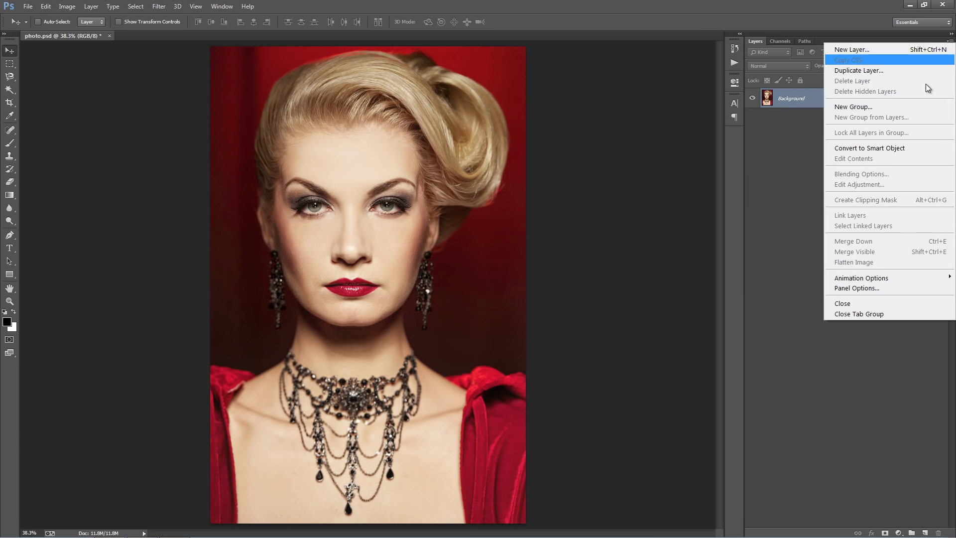
left_click(858, 288)
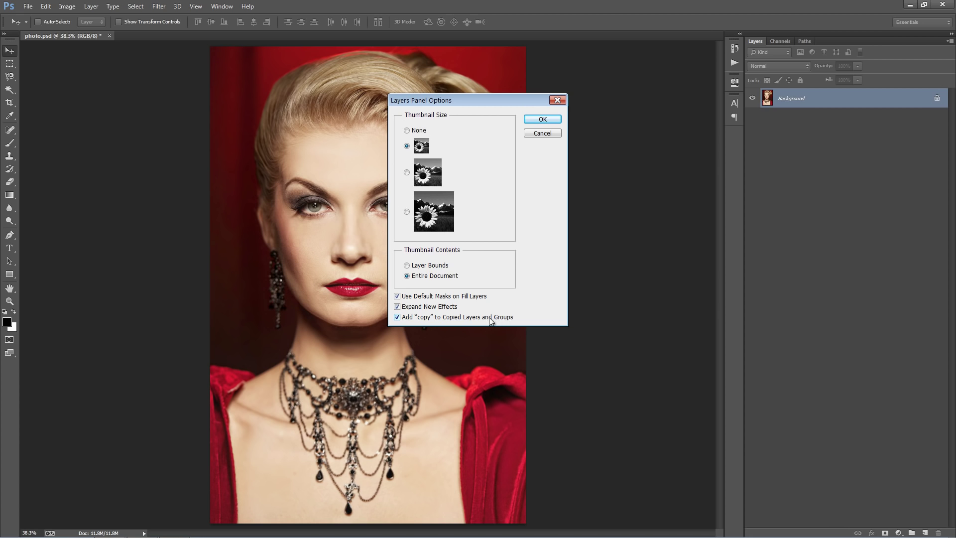
left_click(546, 119)
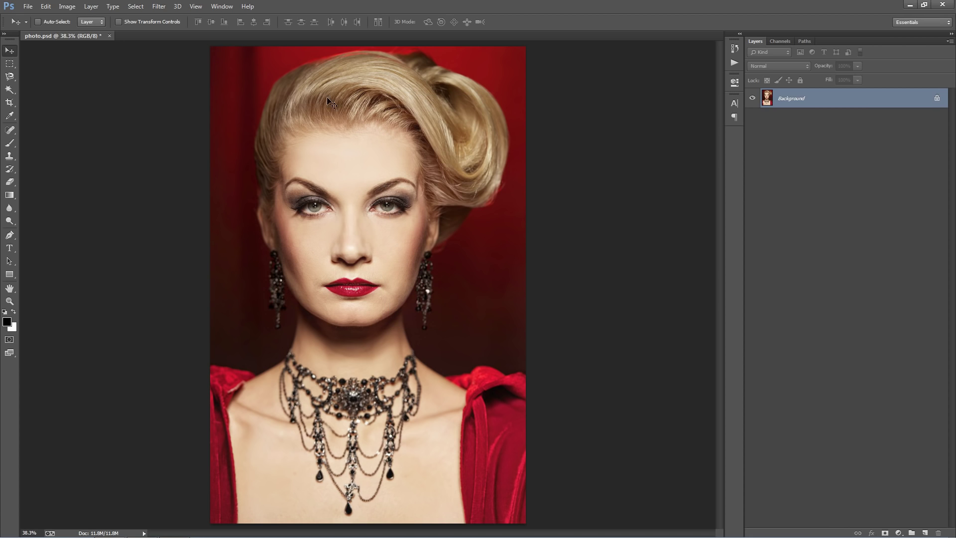
Check the image's colour mode and bit depth.
left_click(66, 6)
mouse_move(74, 21)
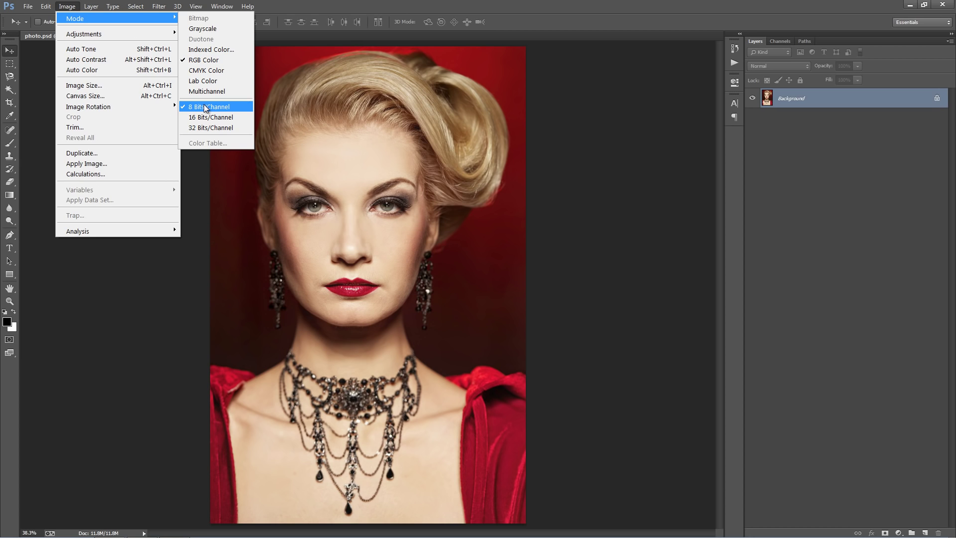
left_click(400, 128)
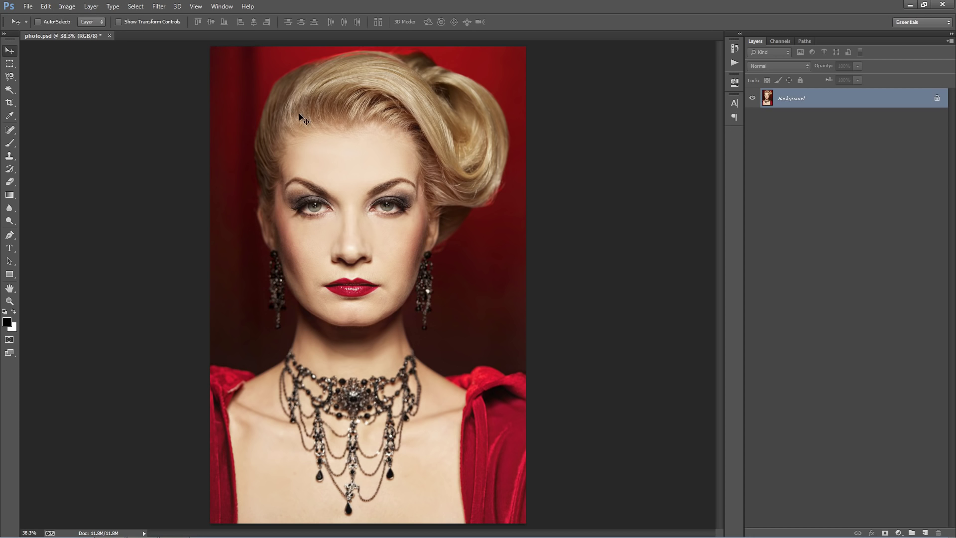
Create a new empty layer named "brush" above the Background.
left_click(96, 7)
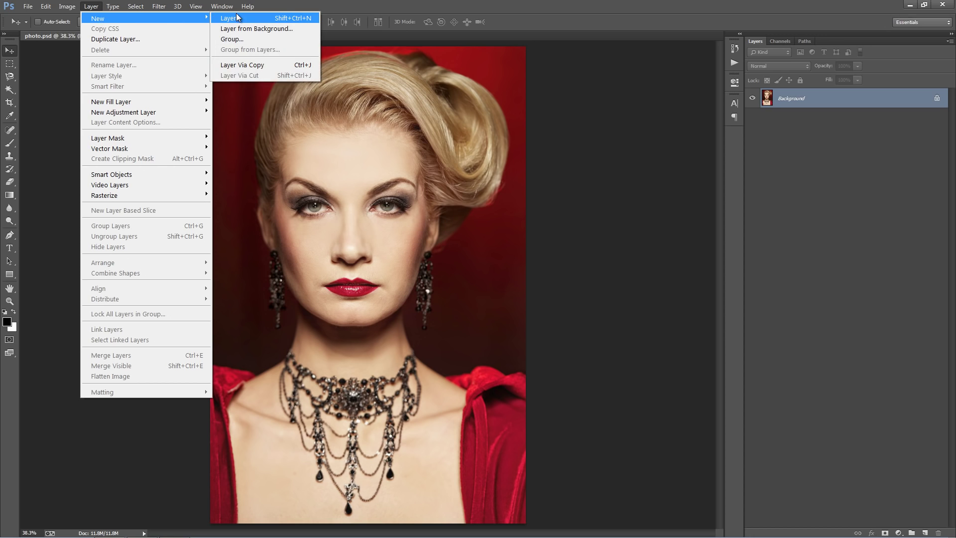
left_click(244, 18)
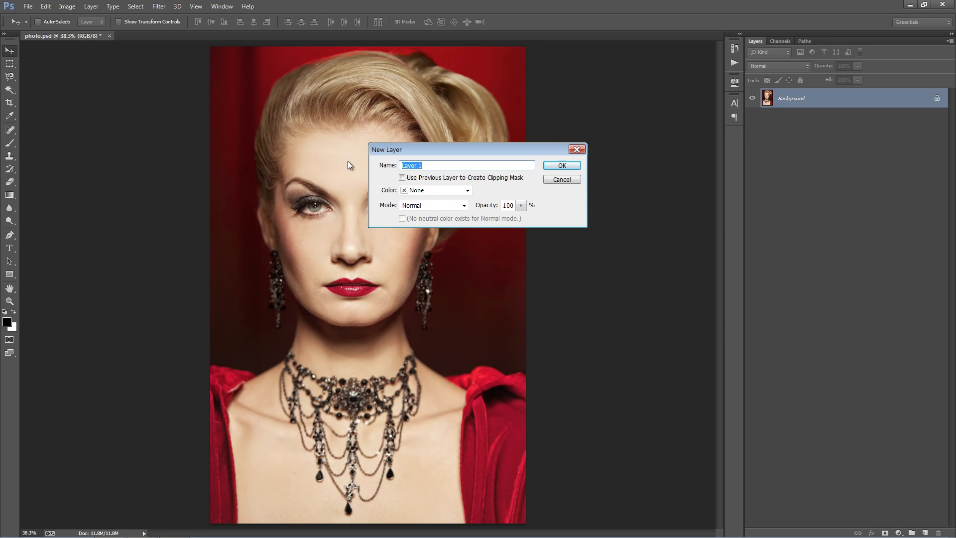
type("brush")
left_click_drag(426, 165, 386, 166)
left_click(427, 164)
left_click(562, 167)
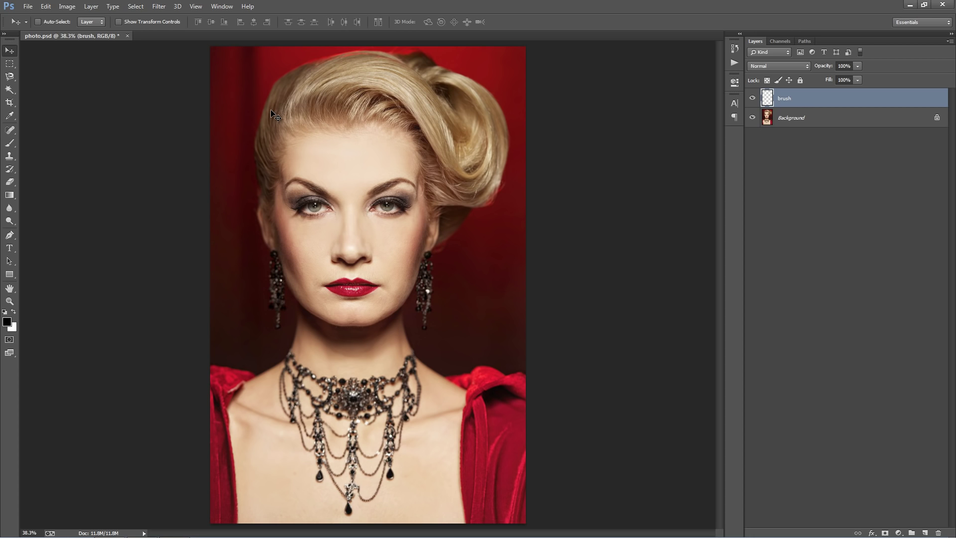
Select the woman's hair, face, neck, earrings and part of the necklace by tracing around them with the Magnetic Lasso.
mouse_move(10, 78)
left_mouse_down()
mouse_move(61, 99)
mouse_move(52, 98)
left_mouse_up()
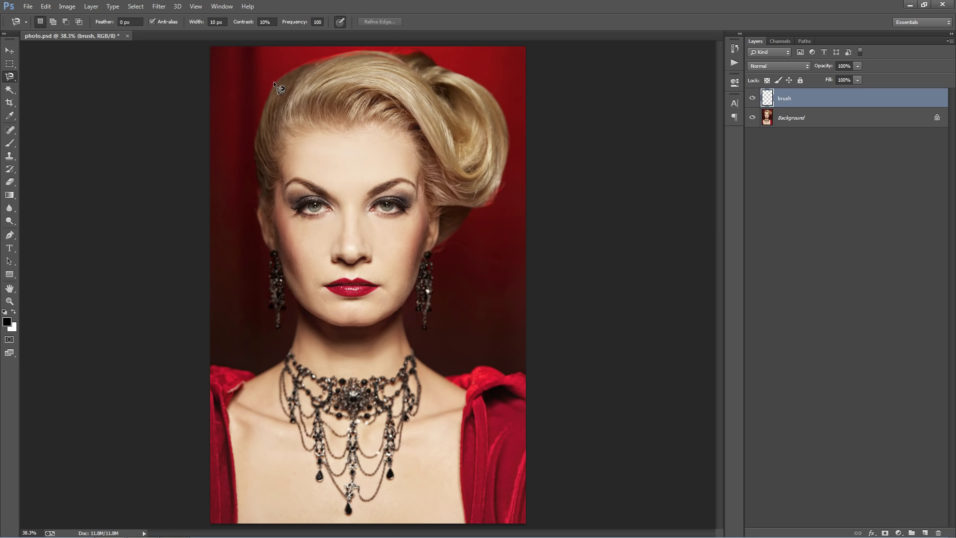
mouse_move(277, 84)
left_mouse_down()
mouse_move(253, 136)
mouse_move(259, 215)
mouse_move(279, 329)
mouse_move(284, 285)
mouse_move(297, 321)
left_mouse_up()
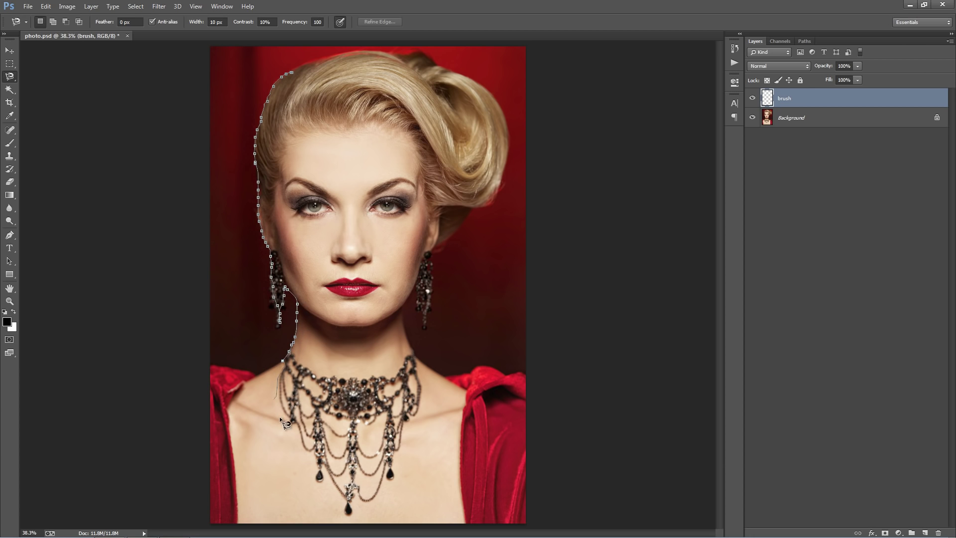
mouse_move(352, 493)
left_mouse_down()
mouse_move(364, 447)
mouse_move(389, 476)
mouse_move(417, 403)
left_mouse_up()
mouse_move(441, 374)
left_mouse_down()
mouse_move(416, 359)
mouse_move(406, 304)
mouse_move(416, 284)
mouse_move(425, 330)
mouse_move(435, 248)
mouse_move(475, 205)
mouse_move(491, 206)
mouse_move(509, 137)
left_mouse_up()
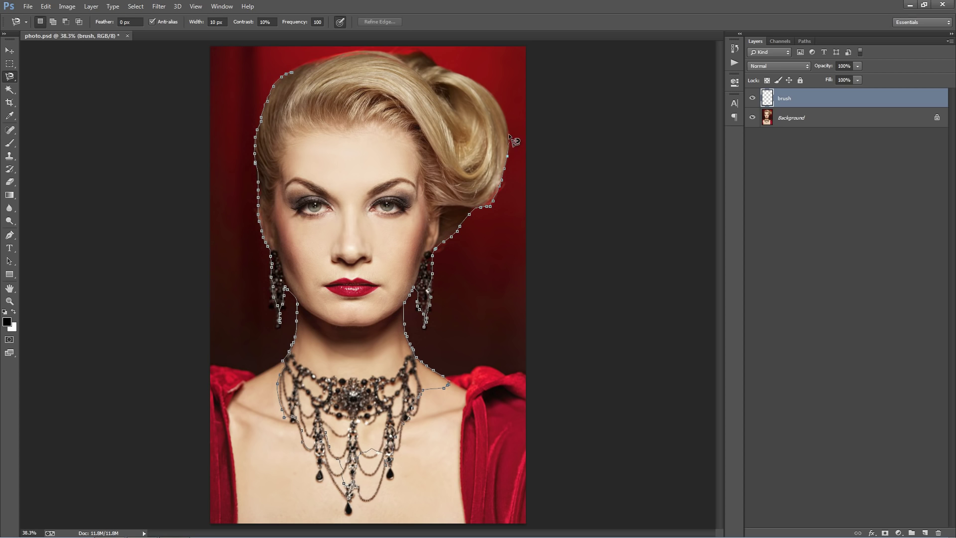
mouse_move(457, 79)
left_mouse_down()
mouse_move(420, 51)
mouse_move(368, 50)
left_mouse_up()
left_click_drag(297, 76, 294, 77)
left_click(289, 71)
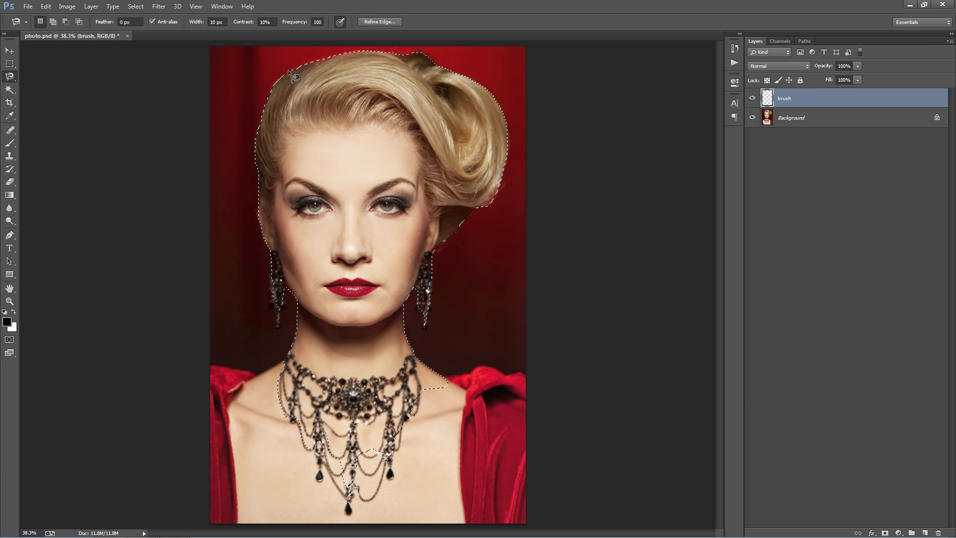
Fill the selected area on the brush layer with the black foreground colour and deselect.
key("v")
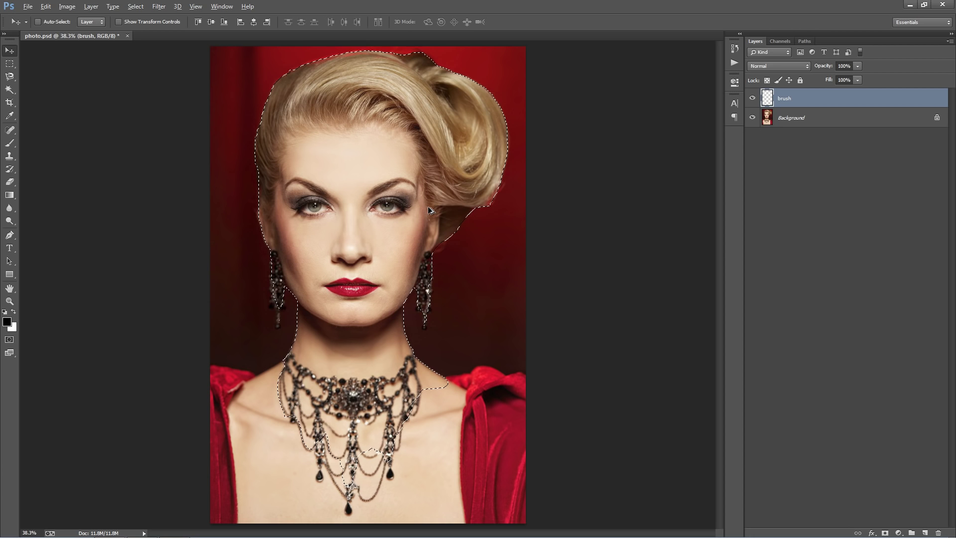
key("alt+BackSpace")
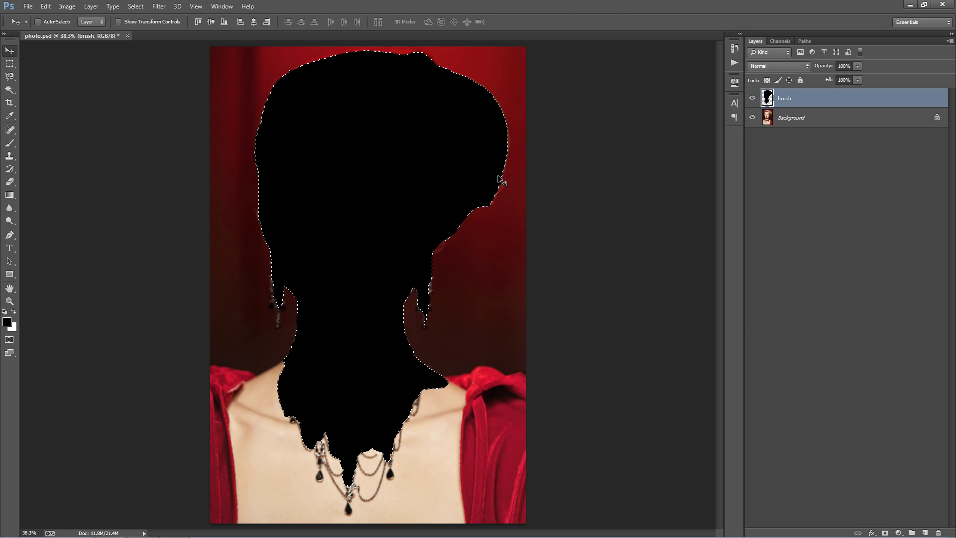
key("ctrl+d")
Load the action set file Type 01.atn into the Actions panel.
left_click(219, 5)
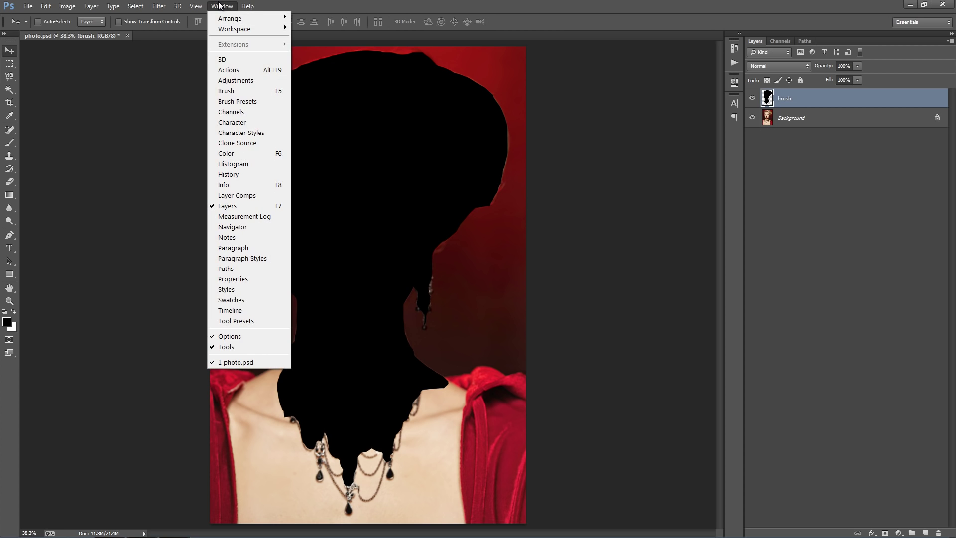
left_click(248, 70)
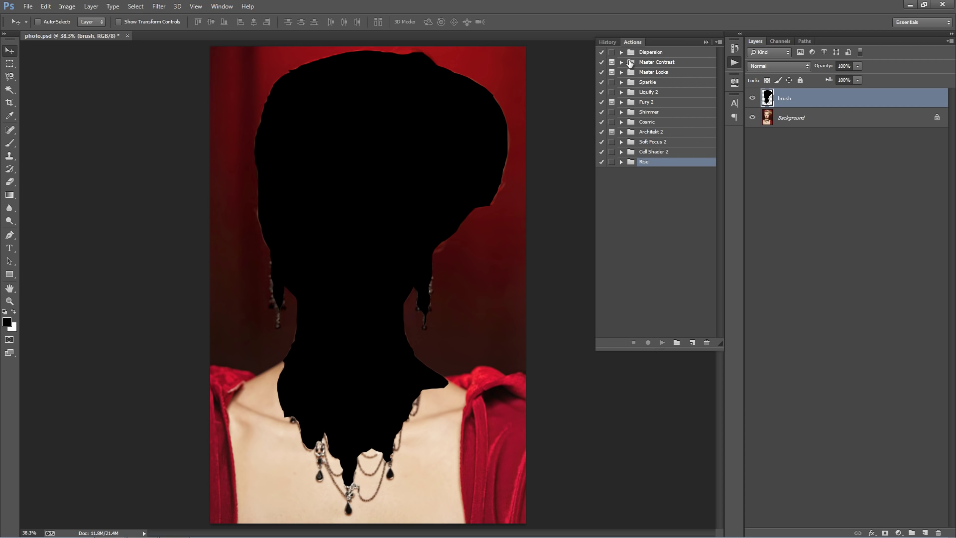
left_click(718, 42)
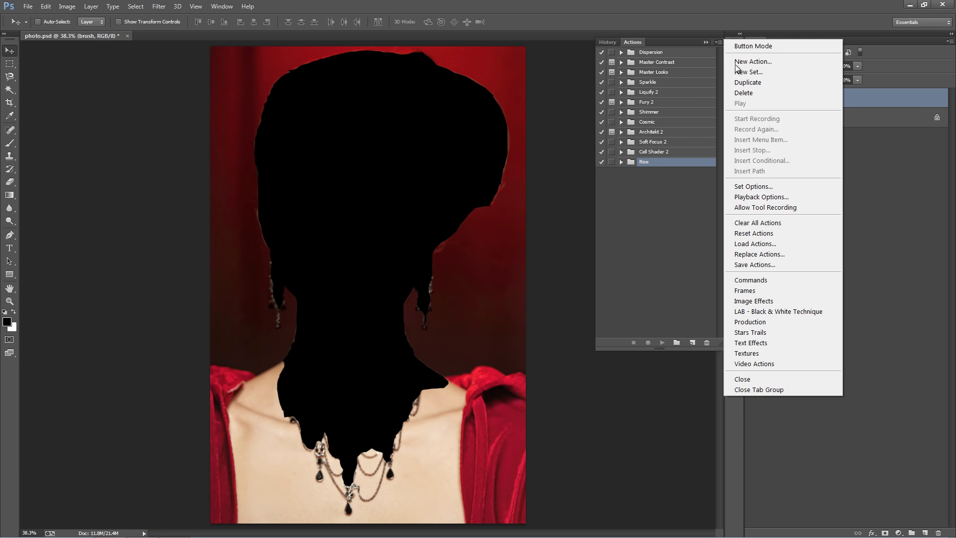
left_click(815, 243)
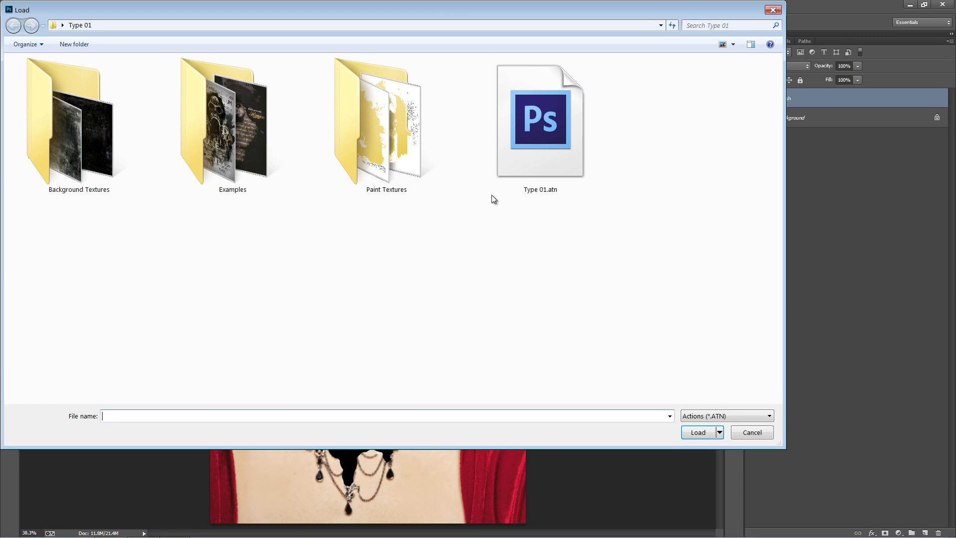
double_click(554, 136)
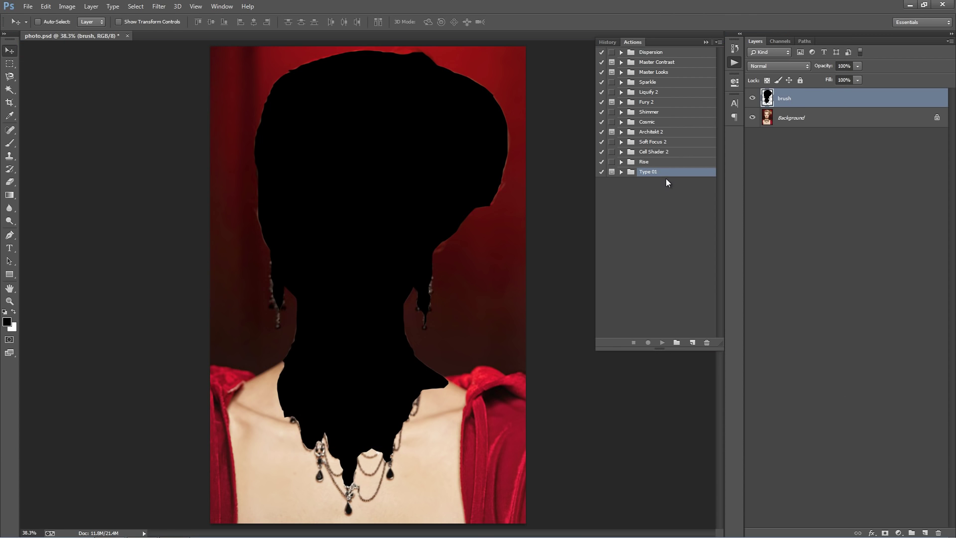
Play the Type 01 action from the Type 01 action set on the photo.
left_click(621, 171)
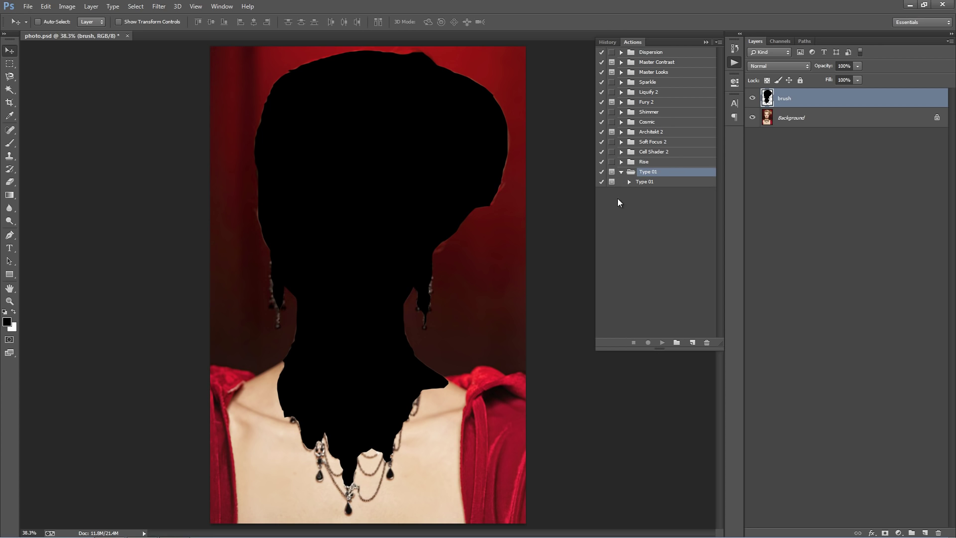
left_click(642, 182)
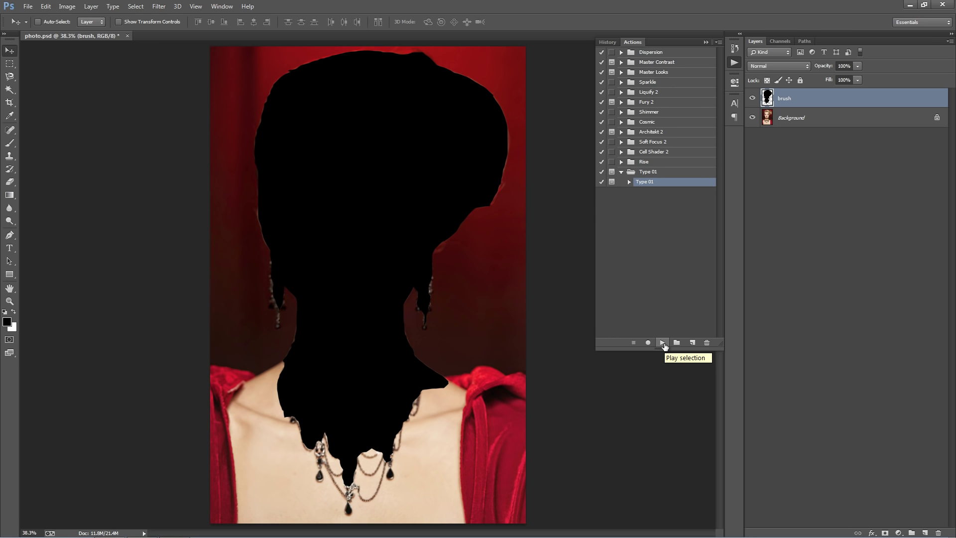
left_click(662, 343)
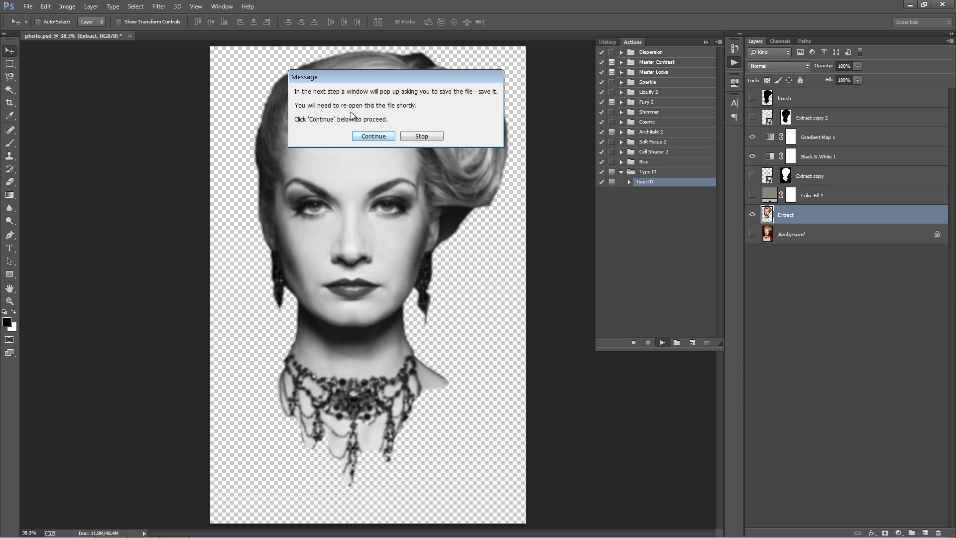
Continue the action and save the document as photo.psd in the Type 01 folder.
left_click_drag(311, 80, 306, 86)
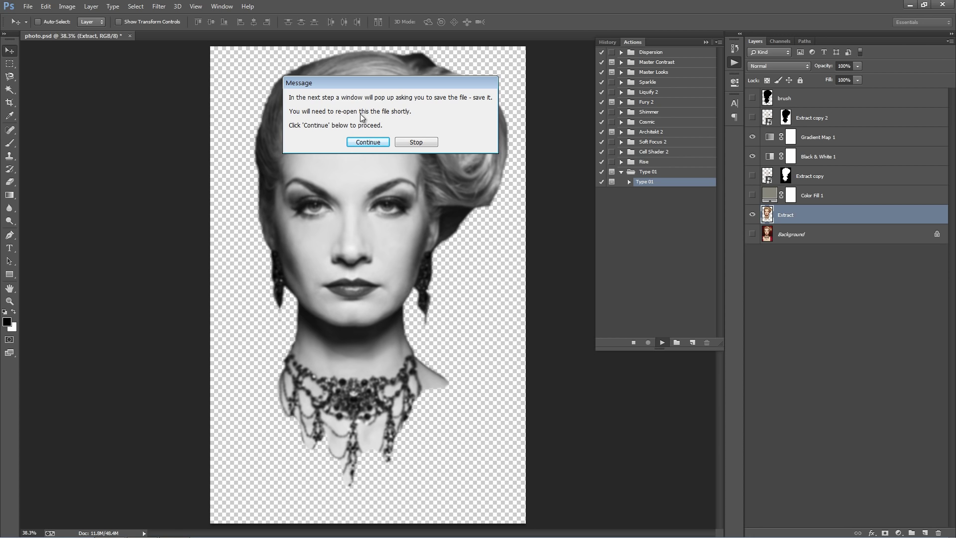
left_click(356, 142)
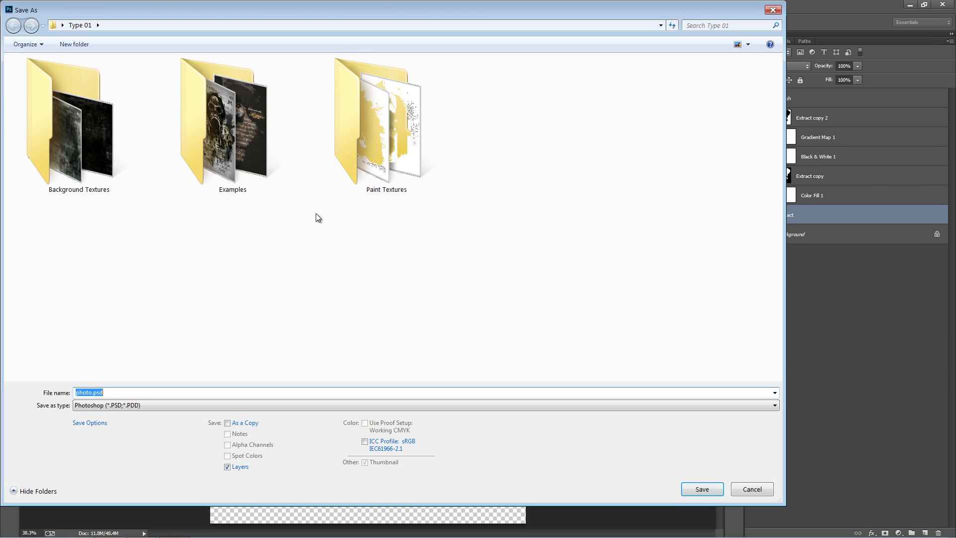
left_click_drag(104, 392, 57, 395)
left_click(115, 396)
left_click(706, 488)
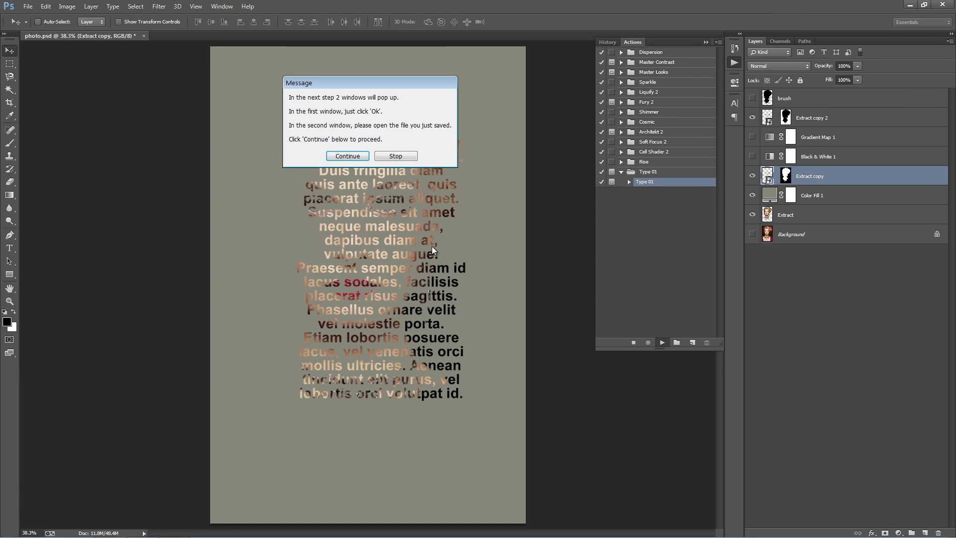
Continue the action, accept the Displace settings and choose photo.psd in the Type 01 folder as the displacement map.
left_click_drag(338, 82, 310, 67)
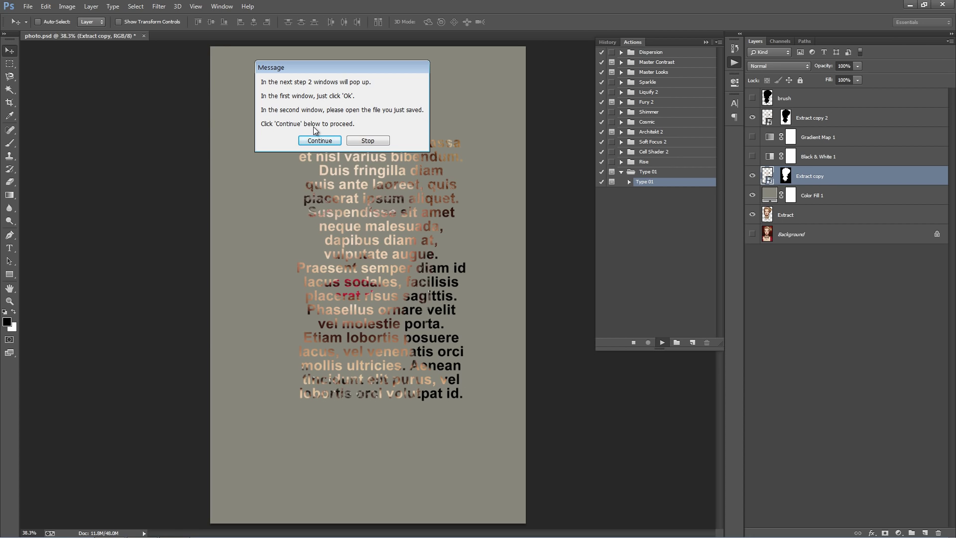
left_click(319, 141)
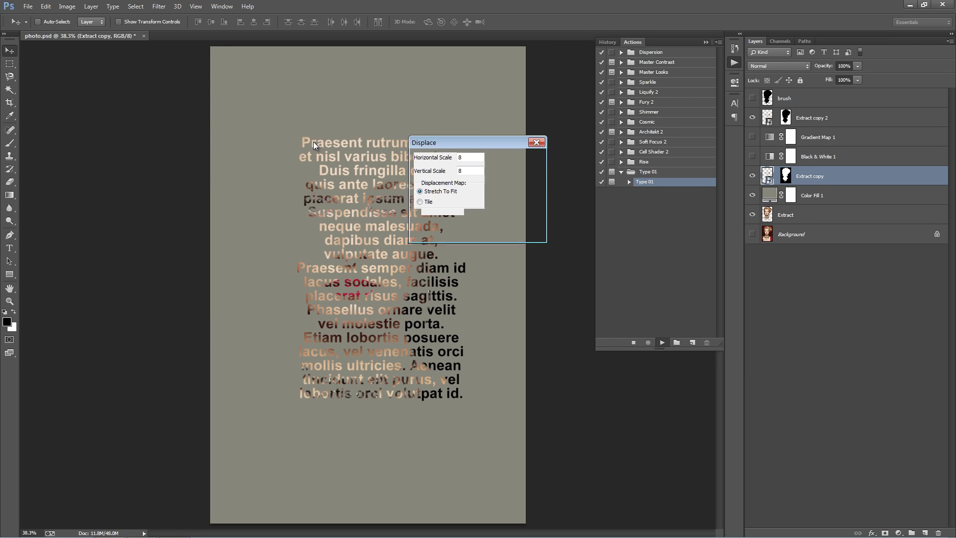
left_click(515, 160)
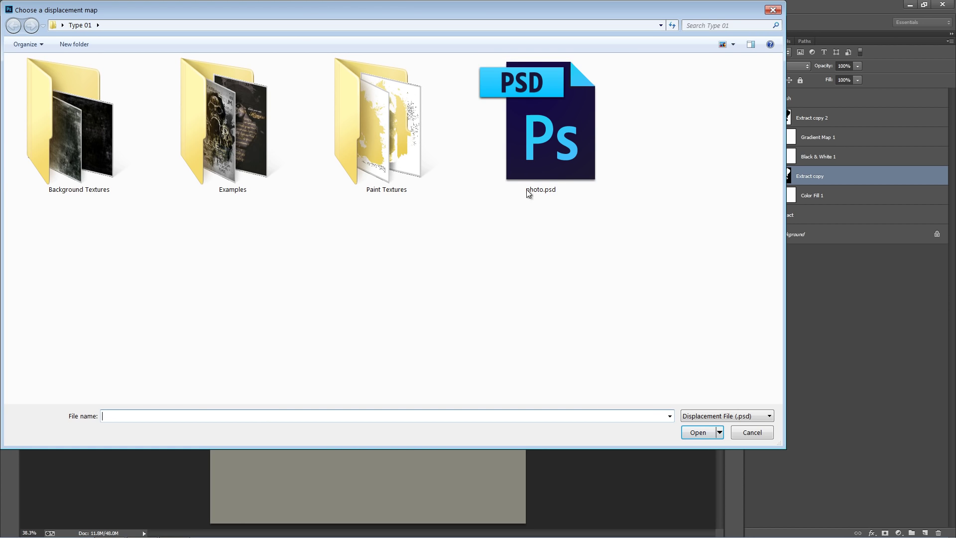
double_click(547, 148)
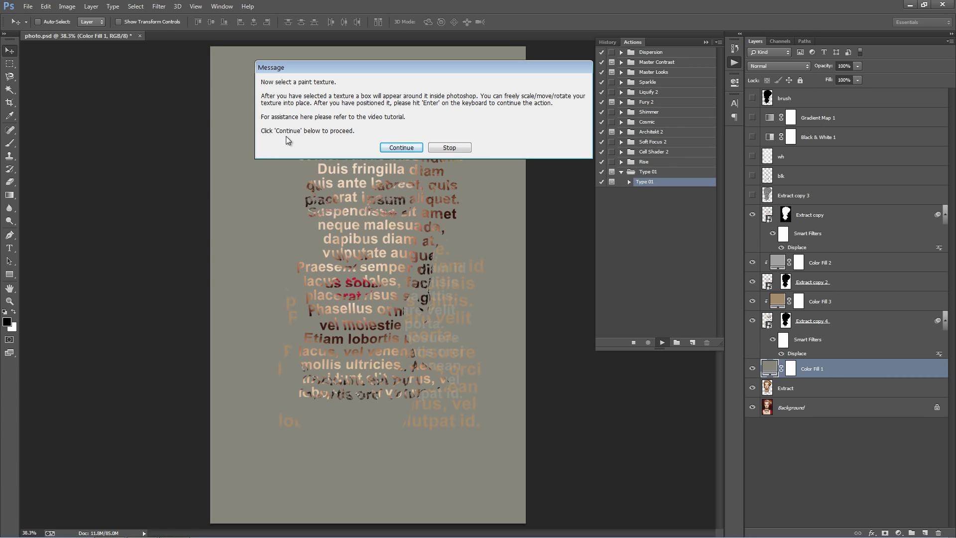
Continue the action and place 5.png from the Paint Textures folder as the paint texture.
left_click(399, 148)
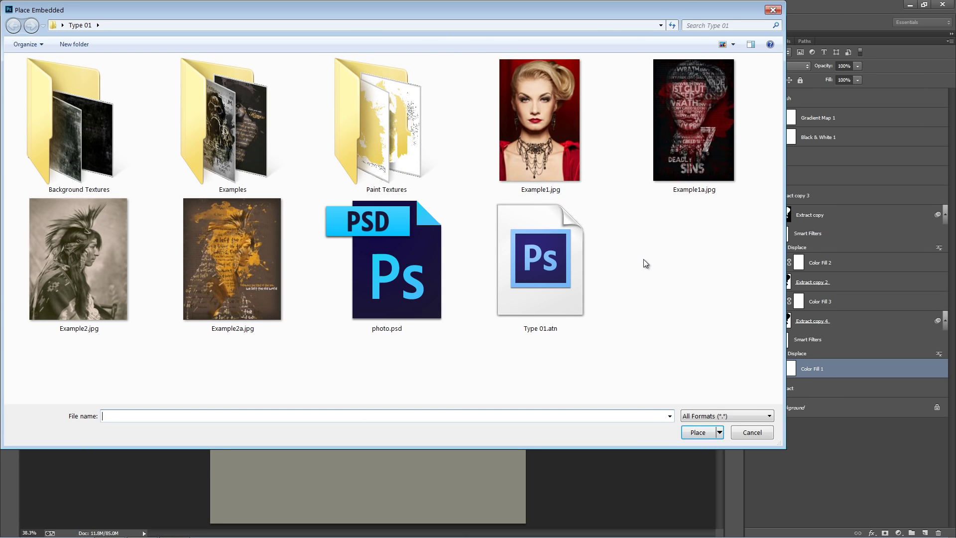
double_click(407, 138)
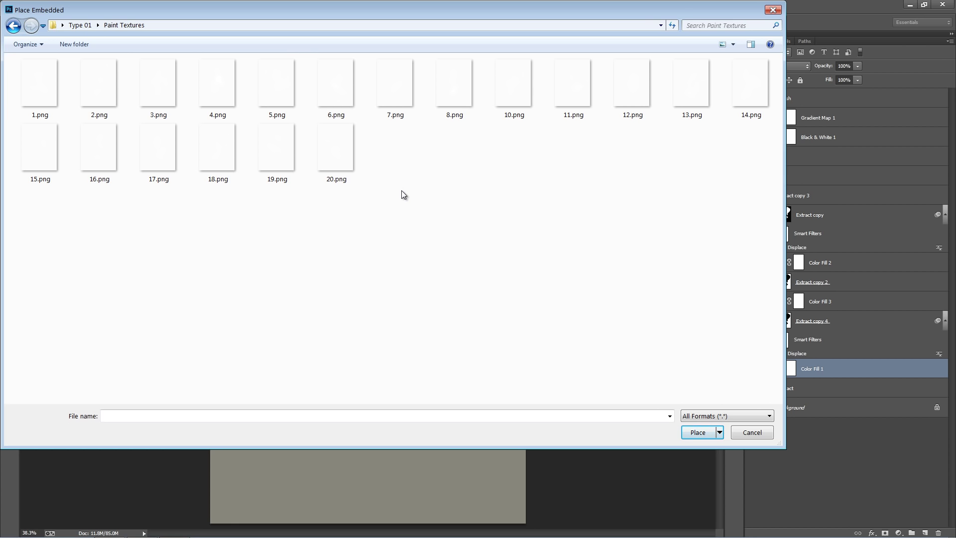
left_click(284, 87)
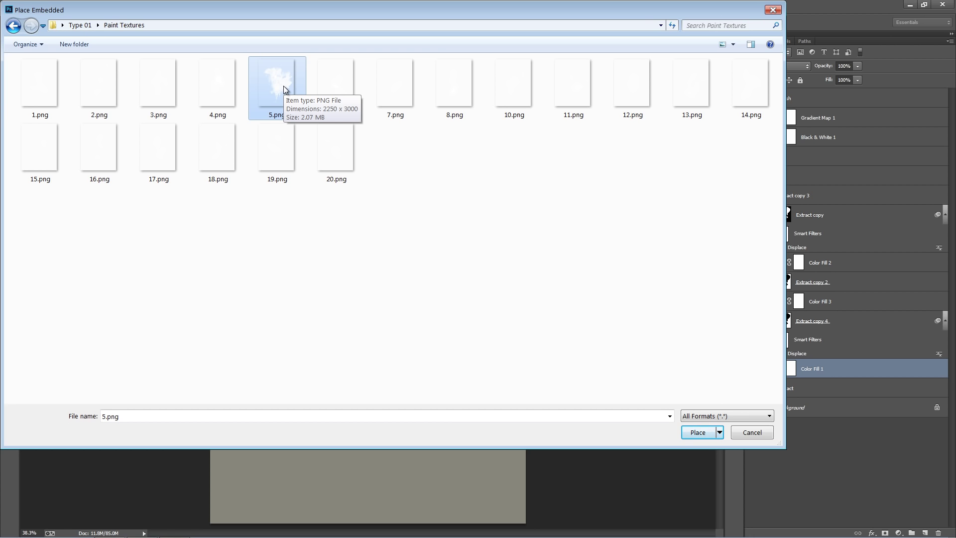
double_click(283, 85)
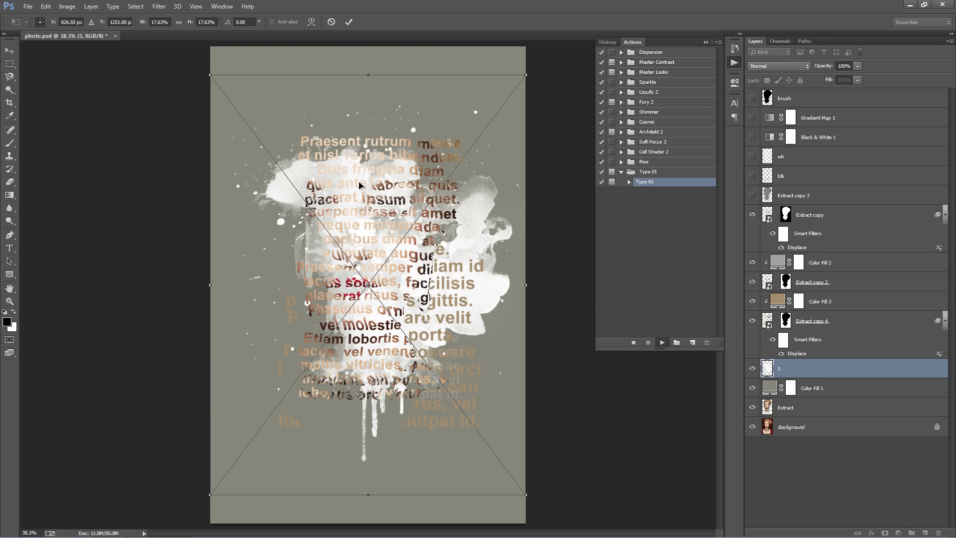
Enlarge the paint texture proportionally to about 21%, position it behind the face and commit the placement.
mouse_move(337, 155)
left_mouse_down()
mouse_move(318, 139)
mouse_move(346, 157)
mouse_move(338, 156)
left_mouse_up()
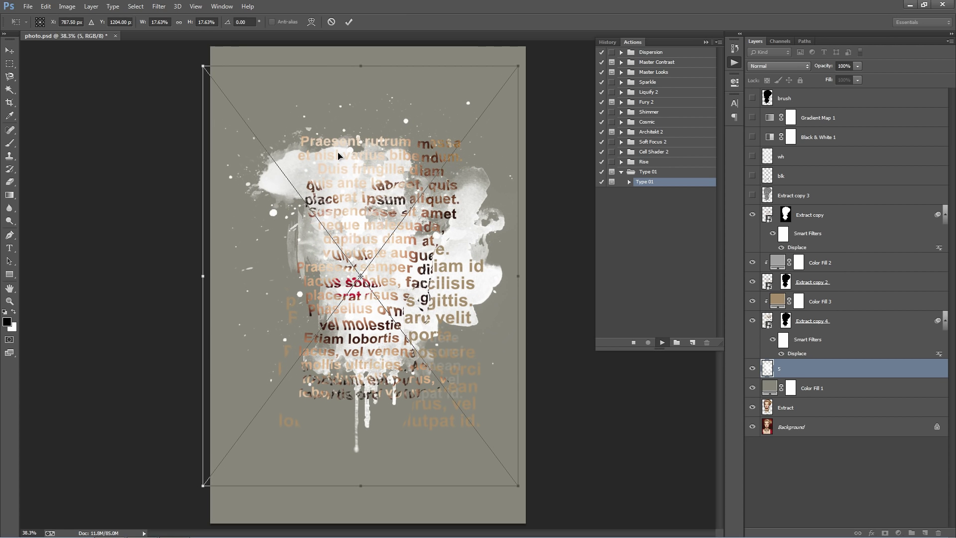
key("ctrl+minus")
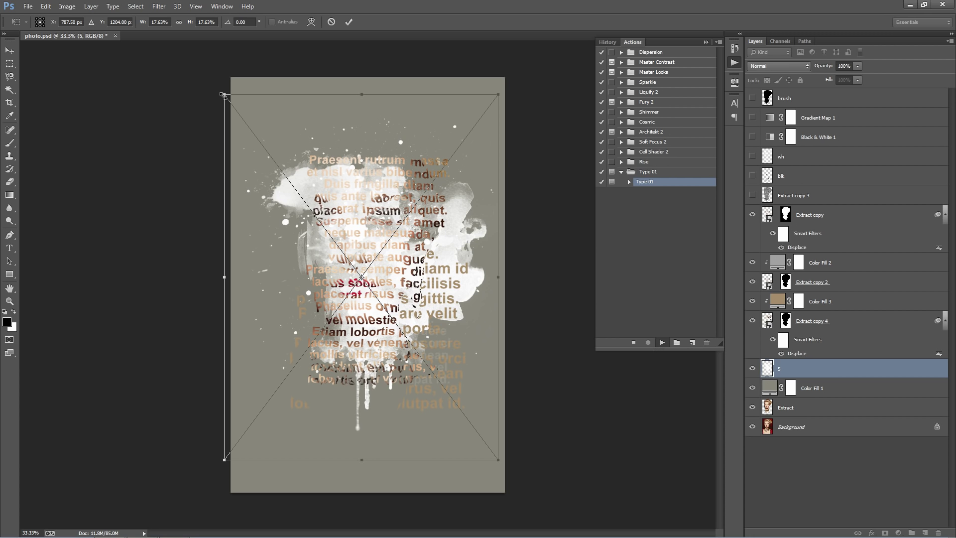
left_click_drag(224, 94, 173, 26)
left_click_drag(325, 123, 338, 140)
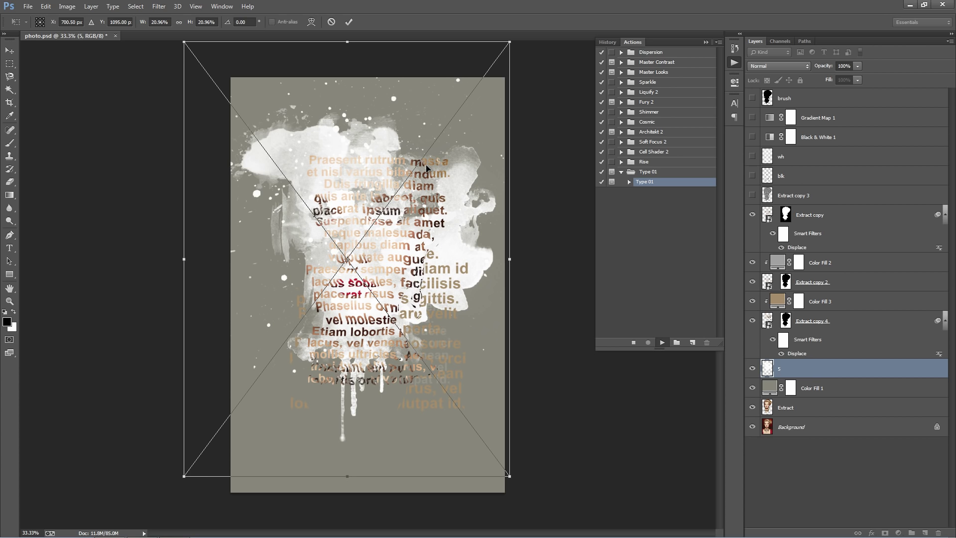
key("Return")
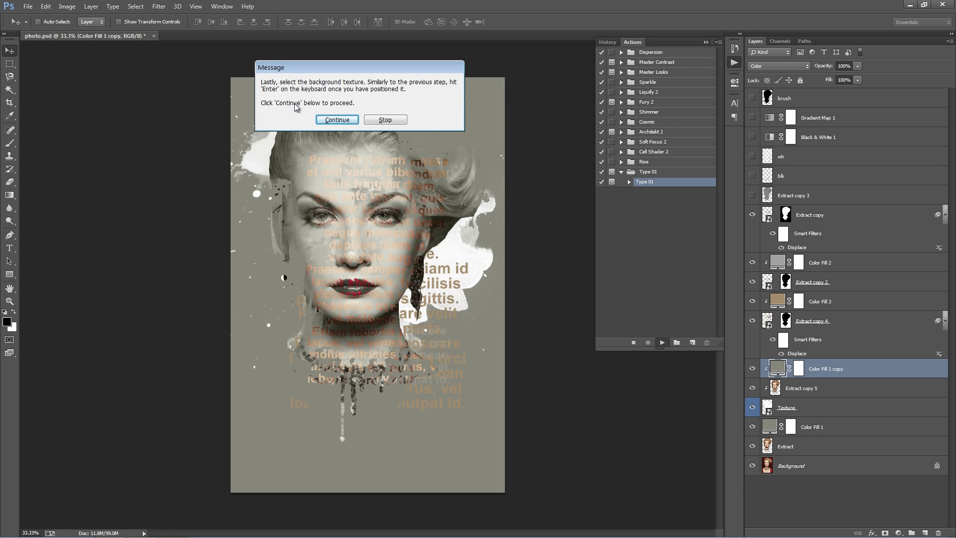
Place 2.jpg from the Background Textures folder and scale it to about 84% so it covers the whole canvas.
left_click(337, 122)
left_click(88, 29)
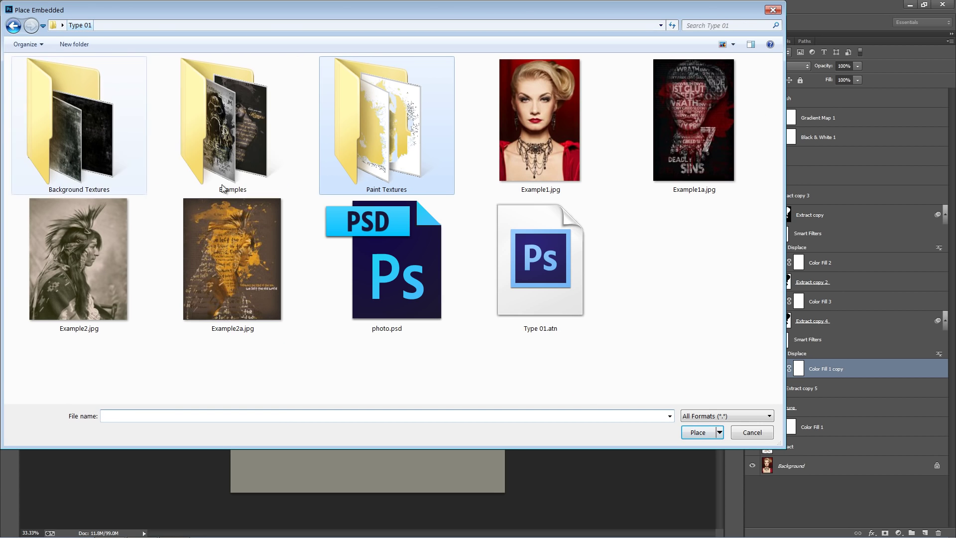
left_click(80, 142)
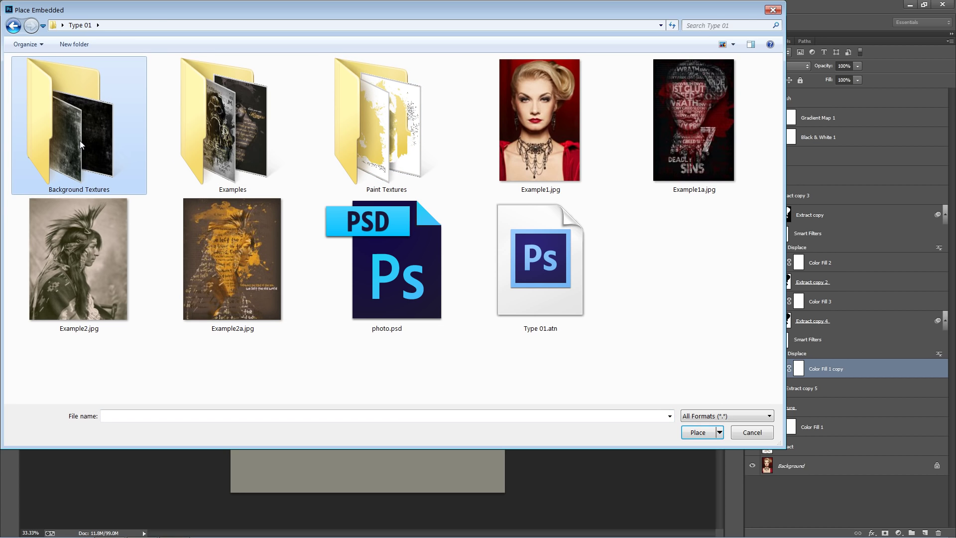
double_click(80, 141)
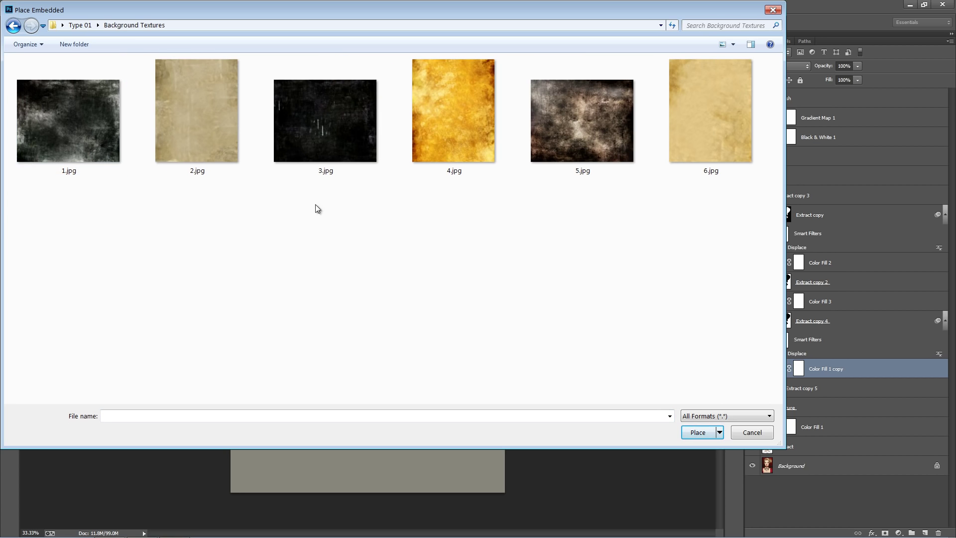
left_click(203, 103)
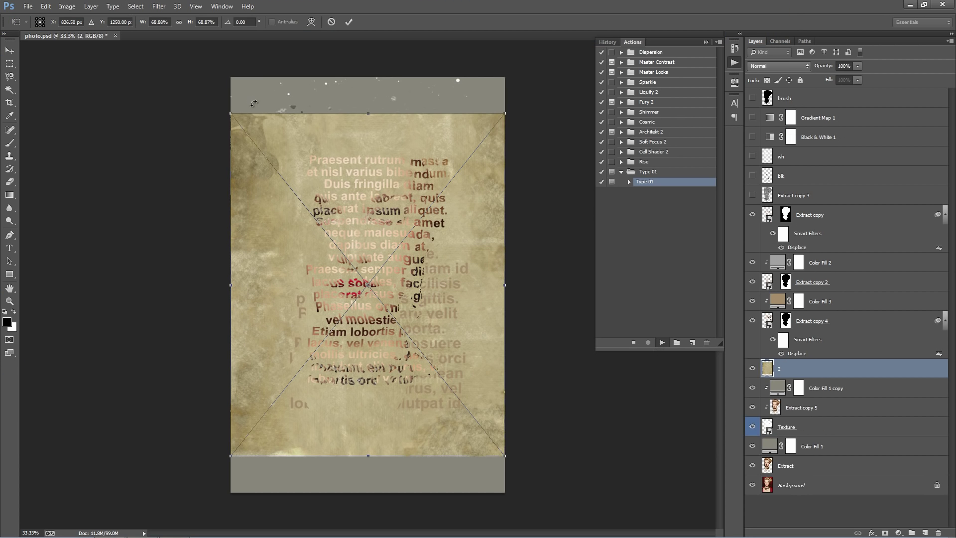
left_click_drag(228, 112, 197, 74)
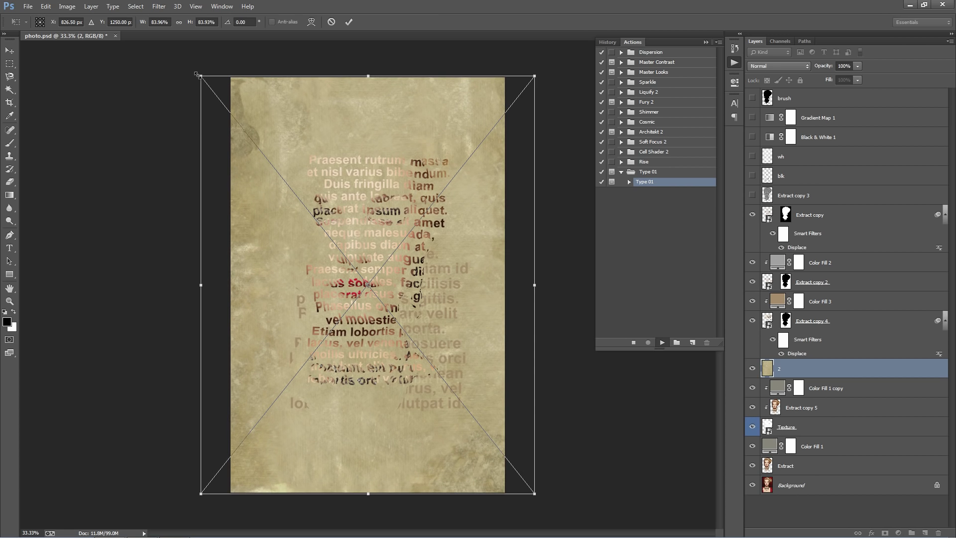
key("Return")
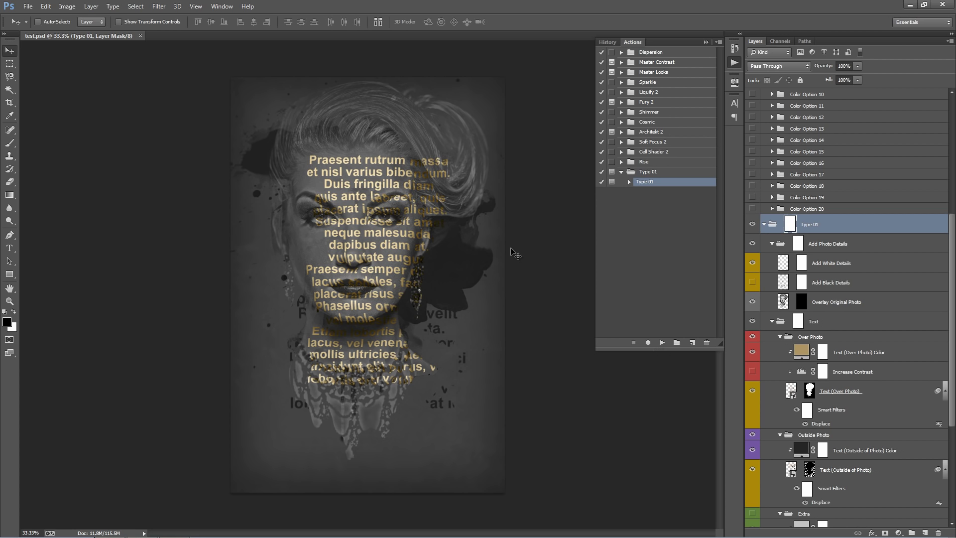
Open Example1a.jpg to view the finished example of the effect.
key("ctrl+o")
left_click(676, 151)
double_click(675, 150)
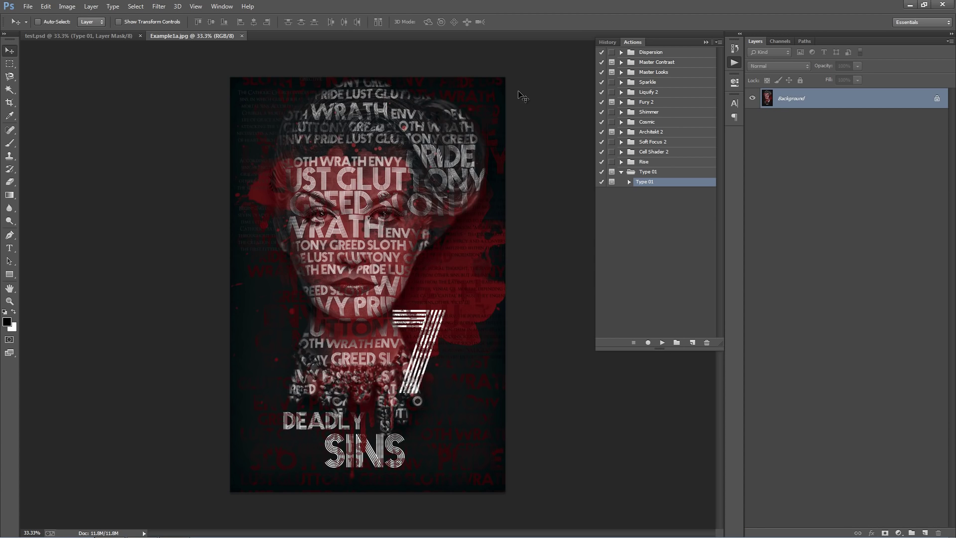
key("ctrl+plus")
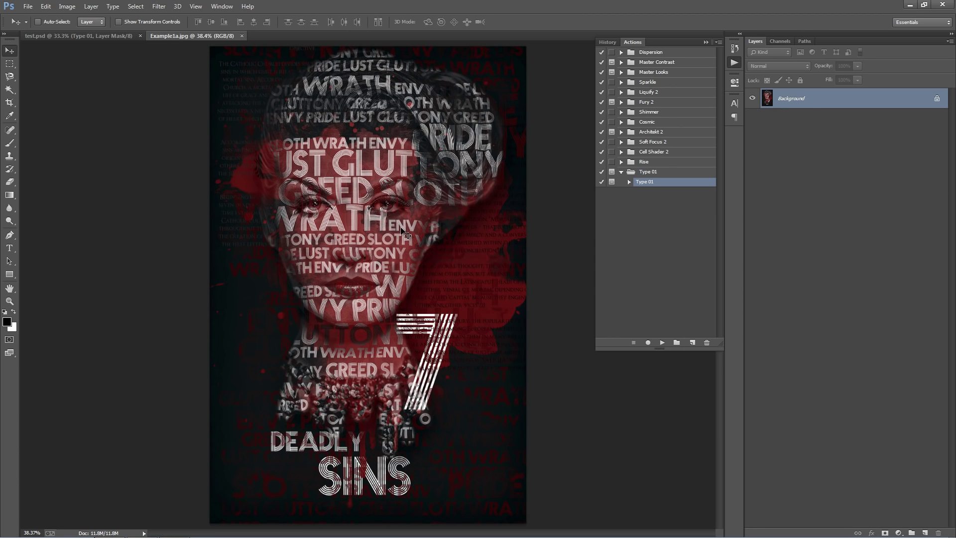
Switch back to test.psd, put away the actions list and collapse all layer groups.
left_click(75, 36)
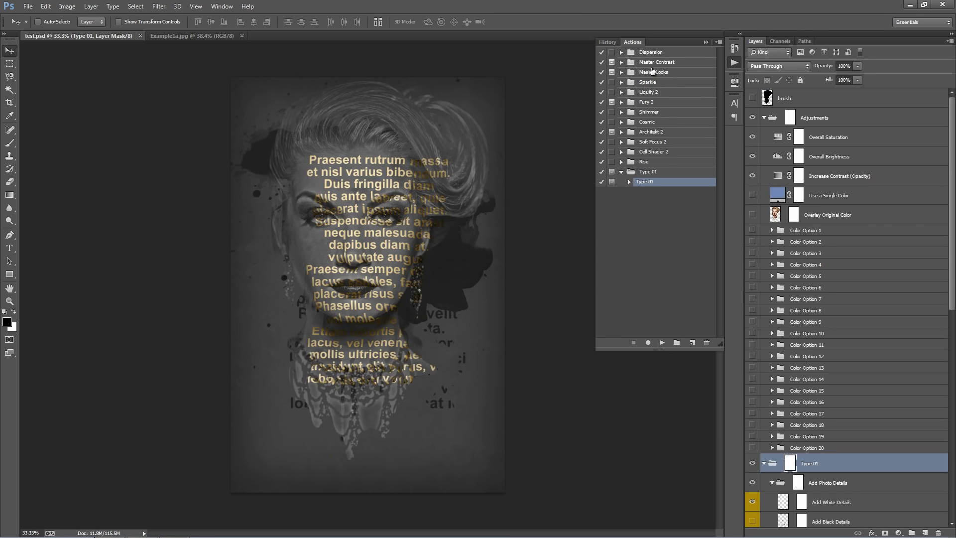
left_click(706, 41)
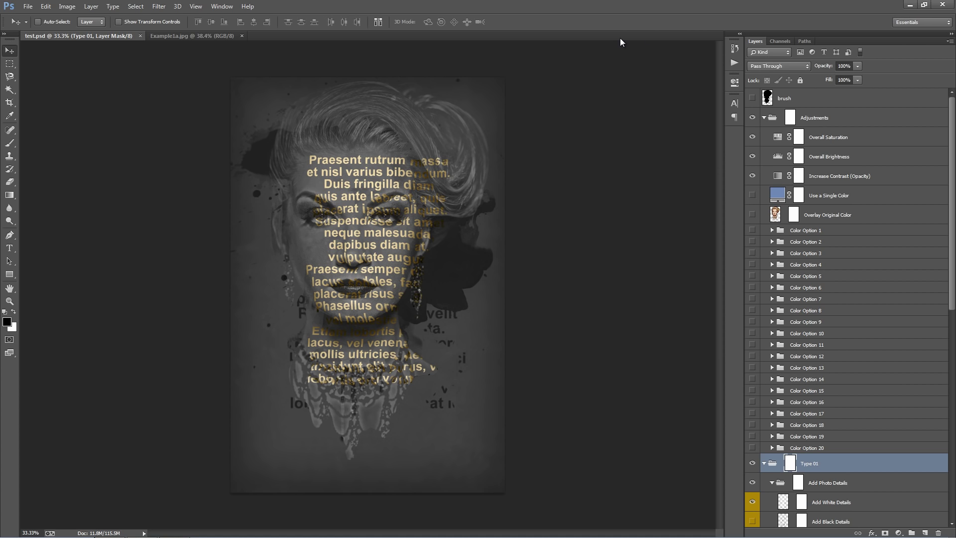
key("ctrl+0")
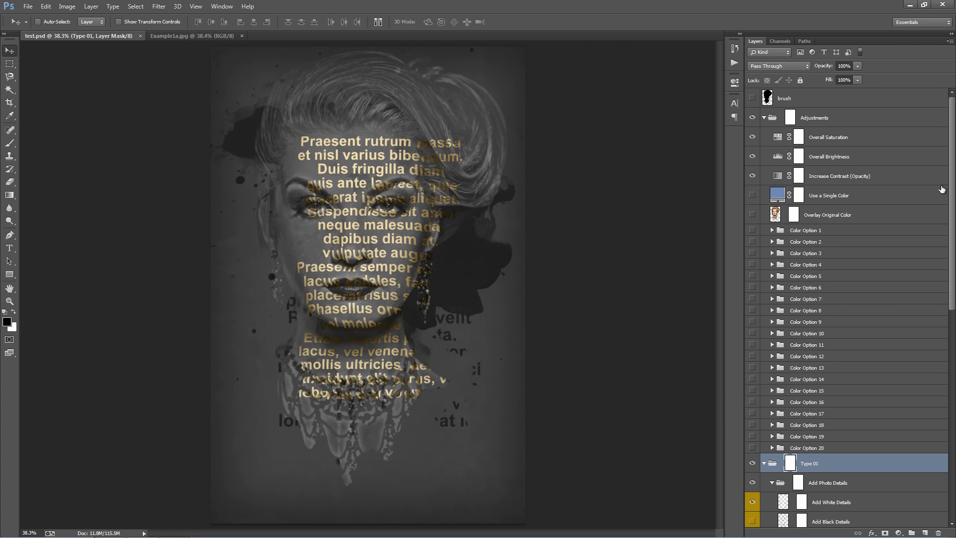
mouse_move(951, 149)
left_mouse_down()
mouse_move(951, 369)
mouse_move(949, 133)
mouse_move(943, 278)
mouse_move(938, 218)
left_mouse_up()
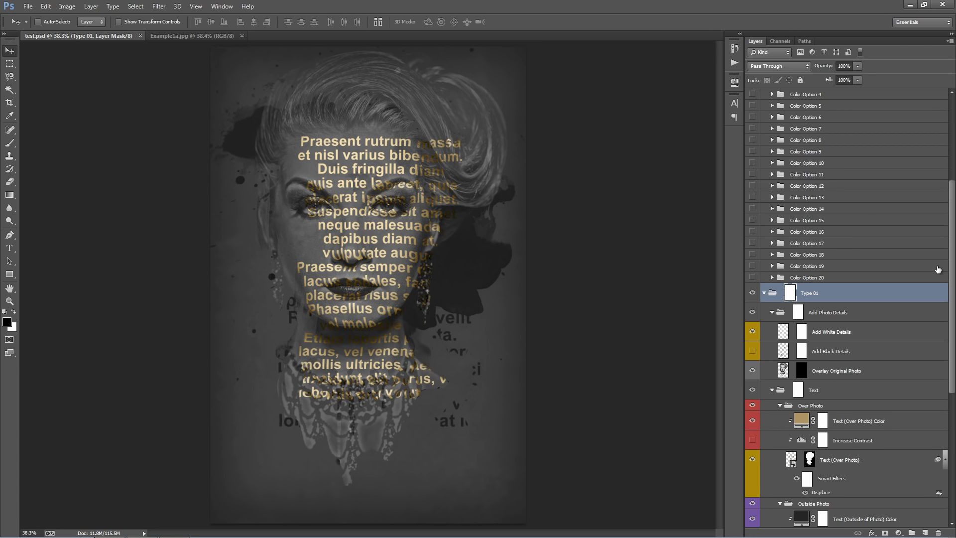
scroll(850, 255, "down", 3)
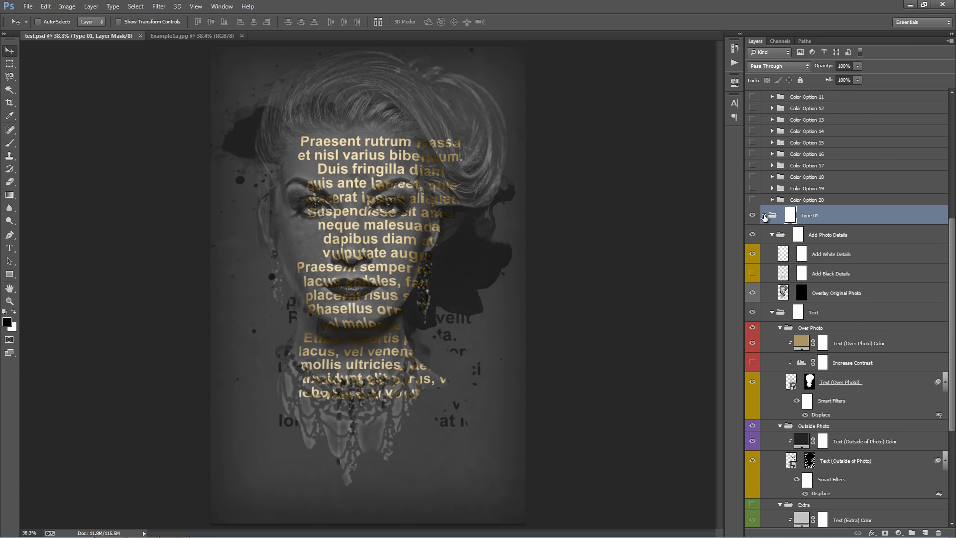
left_click(764, 216, "alt")
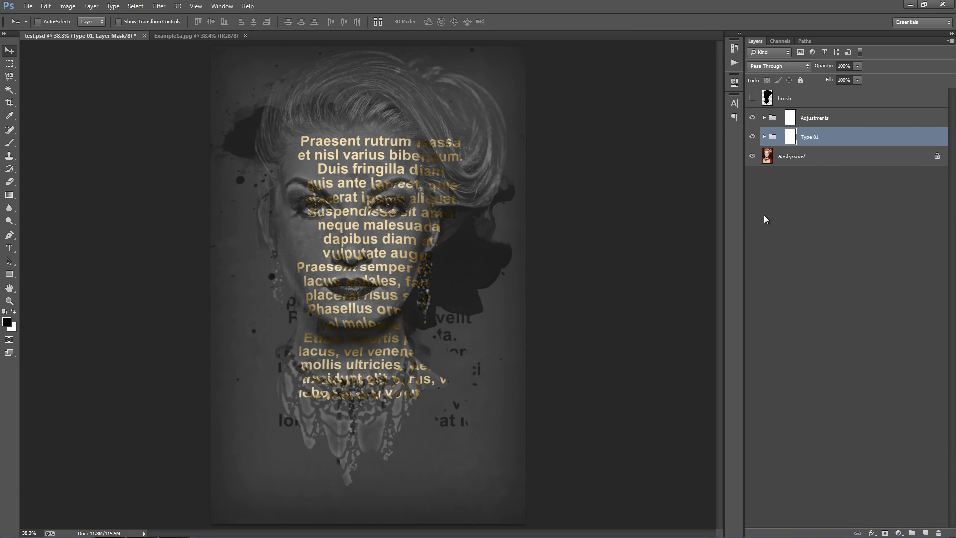
left_click(765, 137)
left_click(764, 137)
Try deleting the Adjustments and Type 01 groups so only brush and Background are left, and undo the deletion.
left_click(866, 126, "shift")
key("Delete")
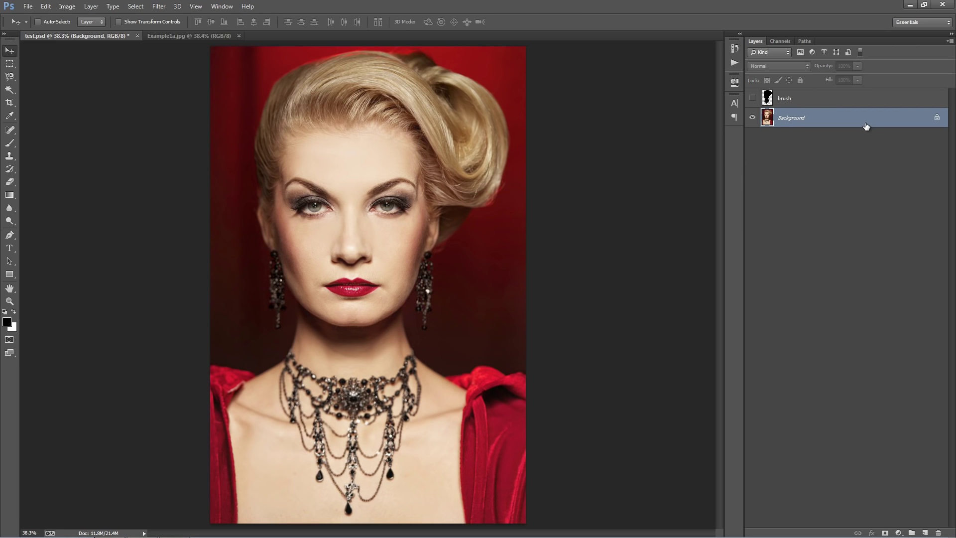
left_click(752, 99)
left_click(752, 99)
key("ctrl+z")
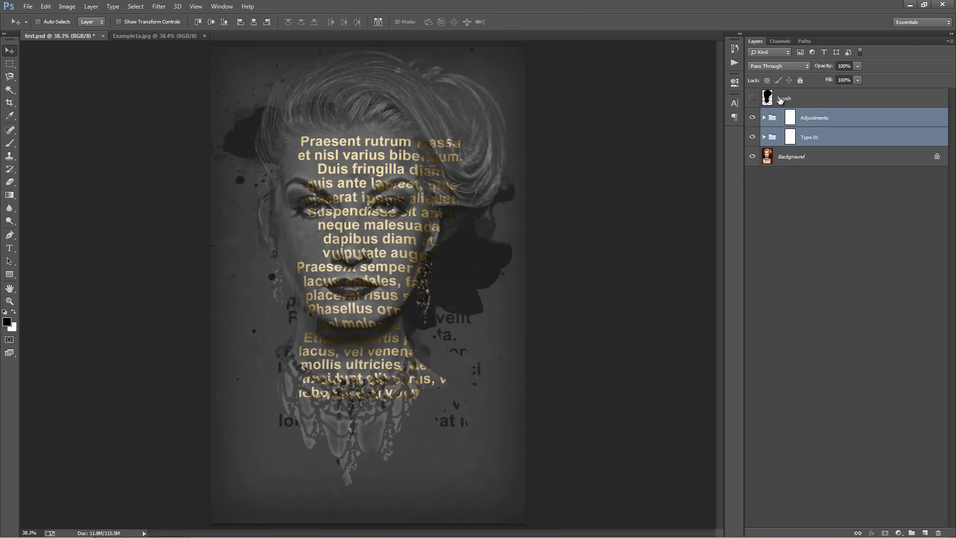
Expand the Type 01 group and check the finished example in Example1a.jpg before returning to test.psd.
left_click(792, 99)
left_click(767, 117)
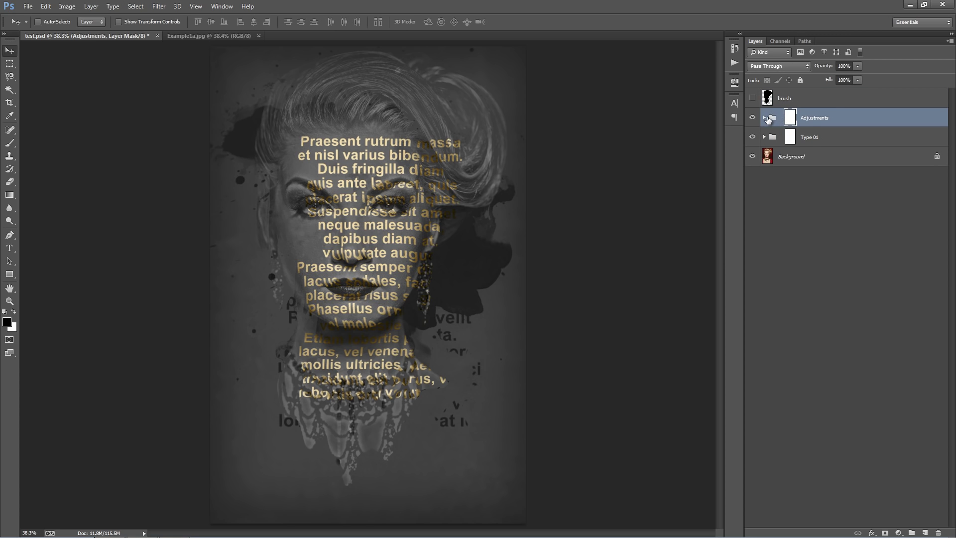
left_click(764, 119)
left_click(763, 119)
left_click(807, 139)
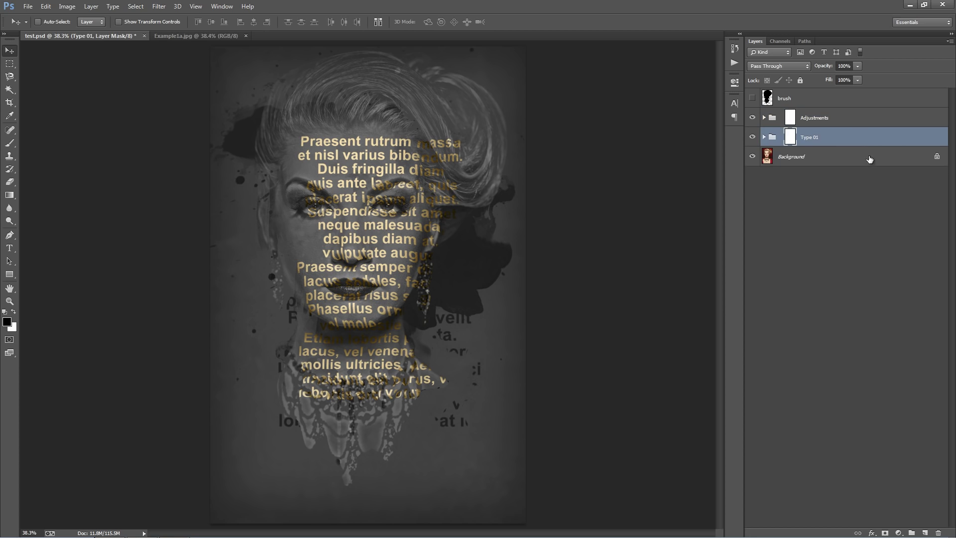
left_click(764, 137)
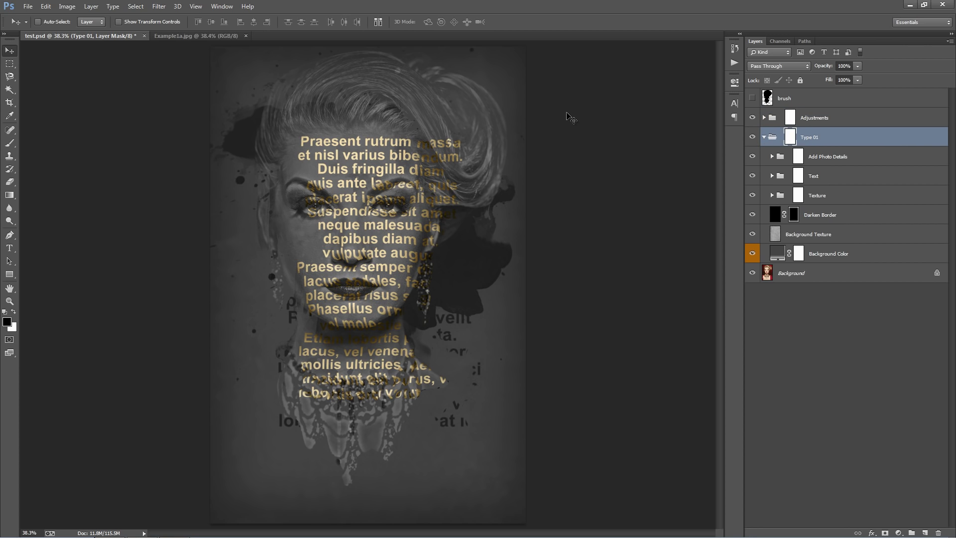
left_click(171, 34)
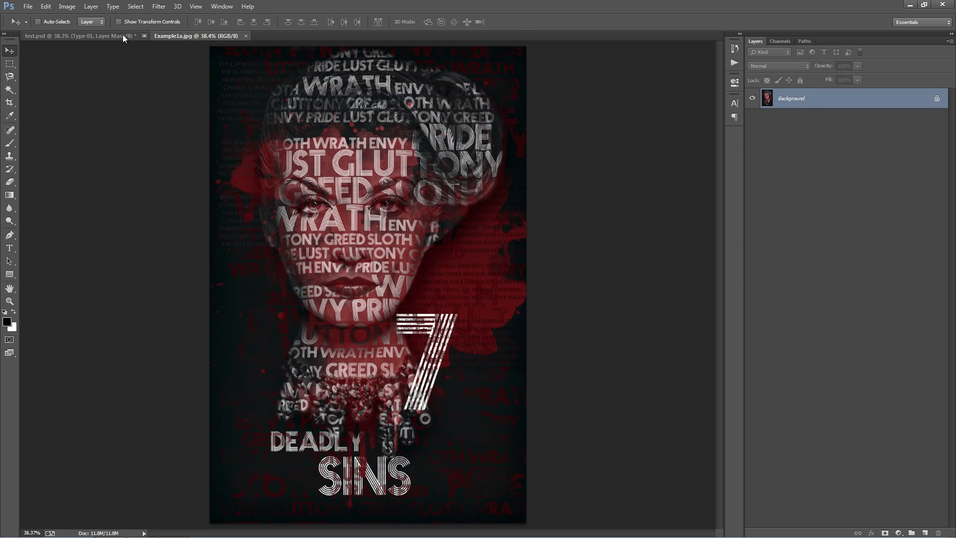
left_click(94, 32)
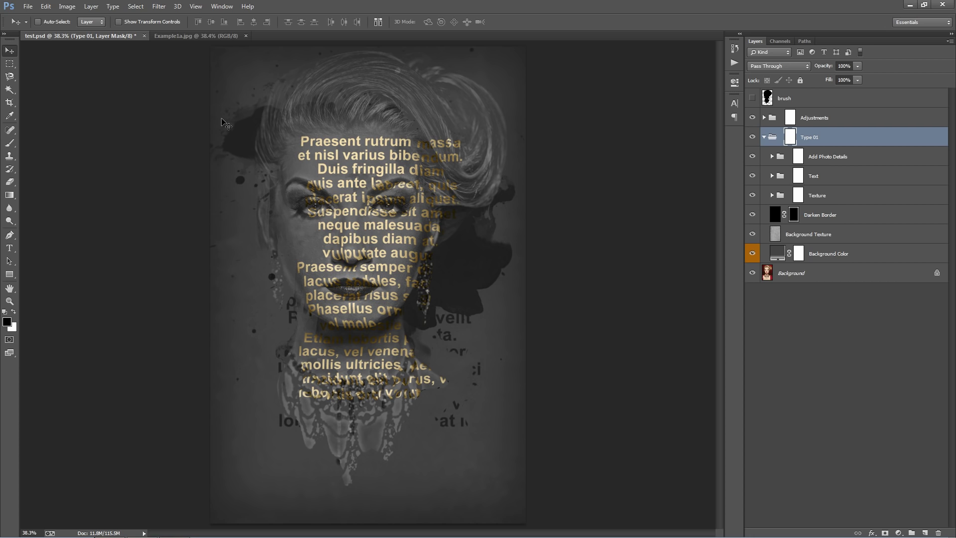
Expand the Text group inside Type 01 and go through its Over Photo, Outside Photo and Extra subgroups.
left_click(865, 181)
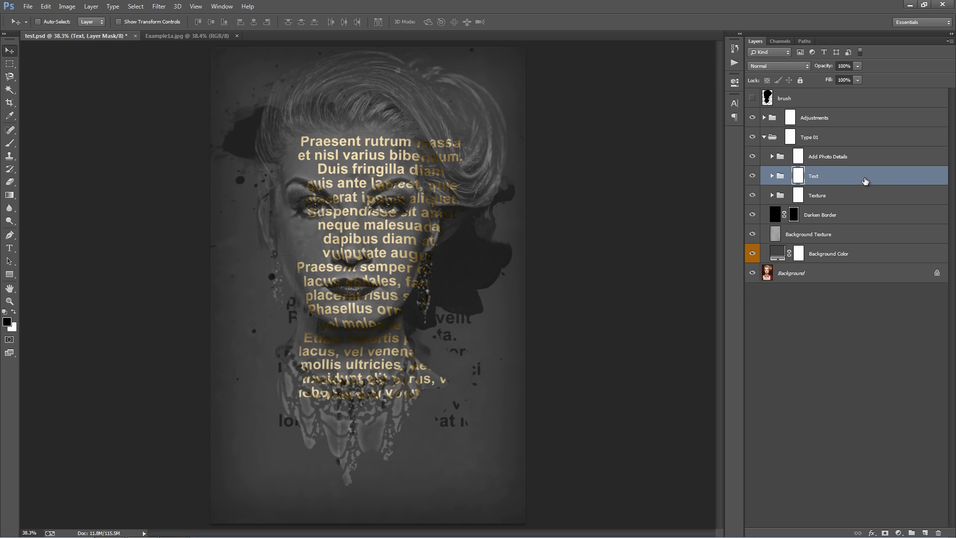
left_click(771, 175)
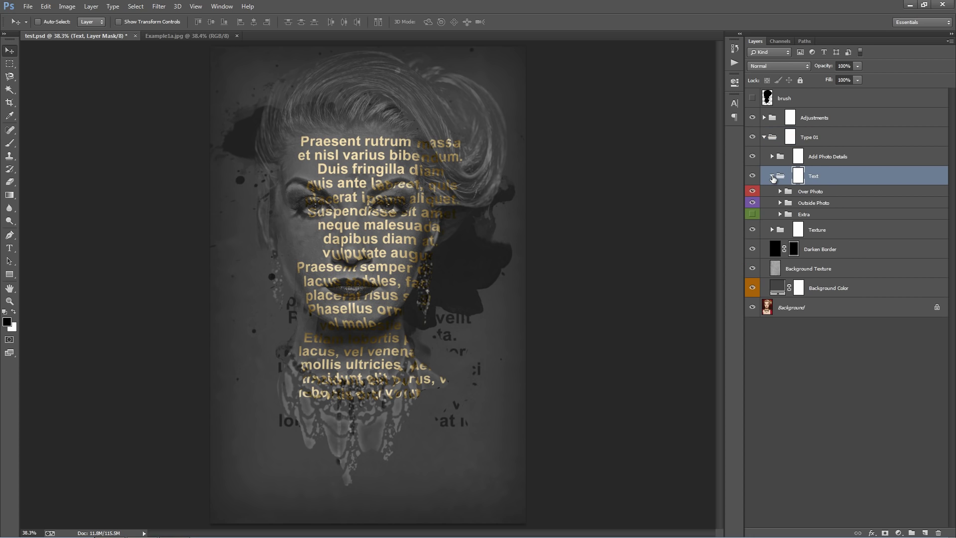
left_click(819, 192)
left_click(824, 203, "ctrl")
left_click(827, 215, "ctrl")
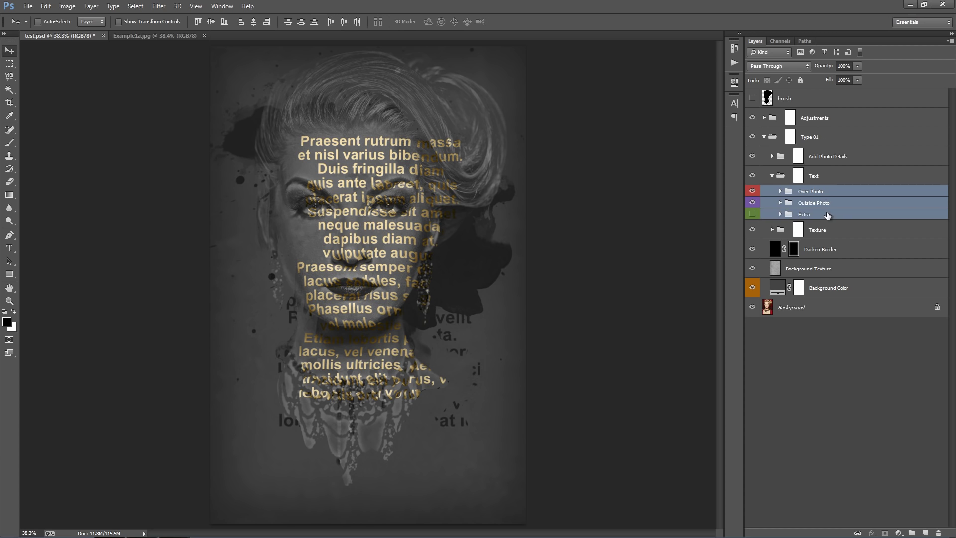
left_click(815, 194)
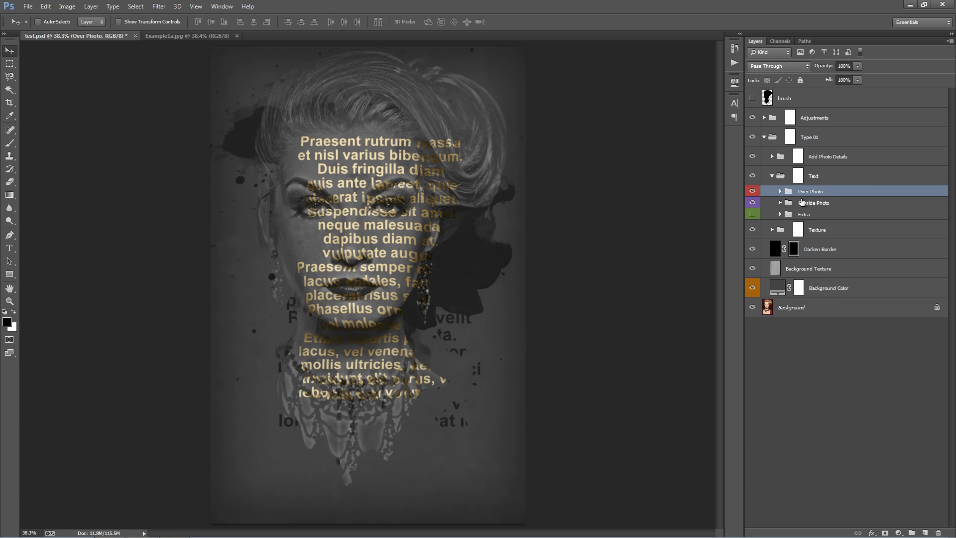
Hide and show the Over Photo group repeatedly to see which text it controls, and select the Outside Photo group.
left_click(752, 192)
left_click(752, 192)
left_click(753, 191)
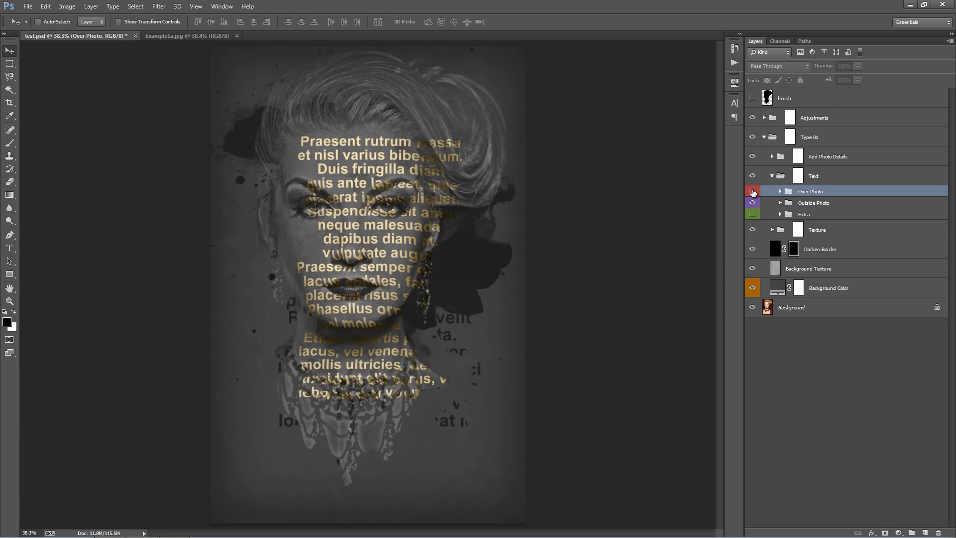
left_click(752, 191)
left_click(752, 192)
left_click(752, 192)
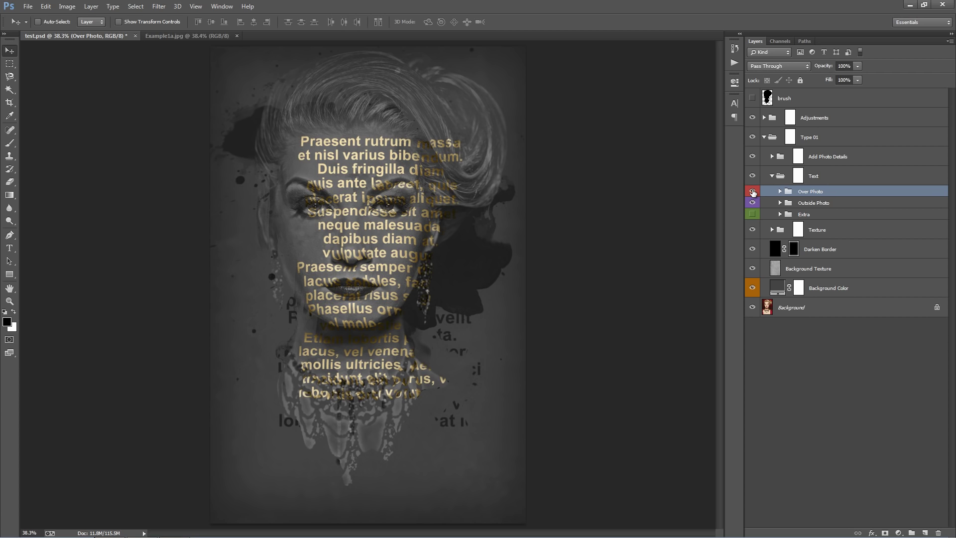
left_click(825, 203)
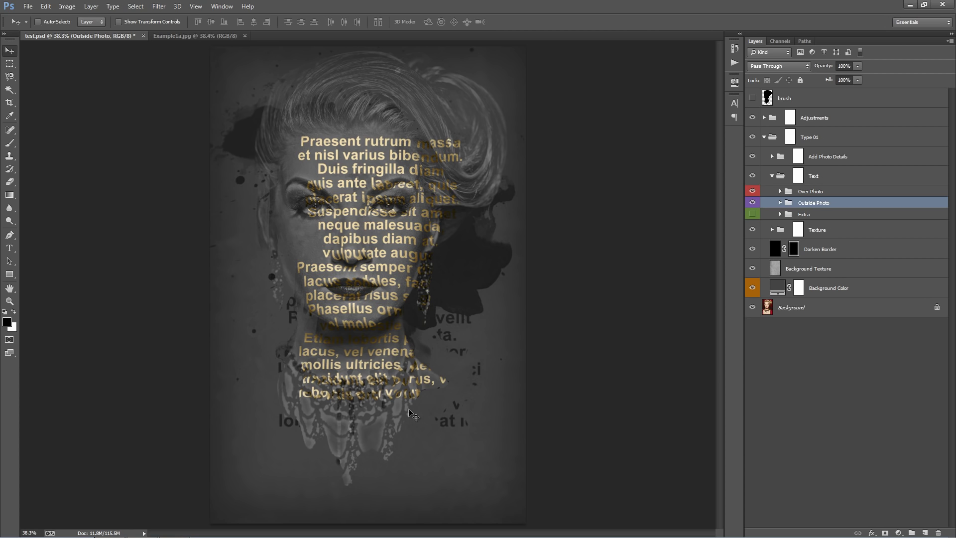
Expand the Over Photo group and select its color, Increase Contrast and text layers together.
left_click(824, 193)
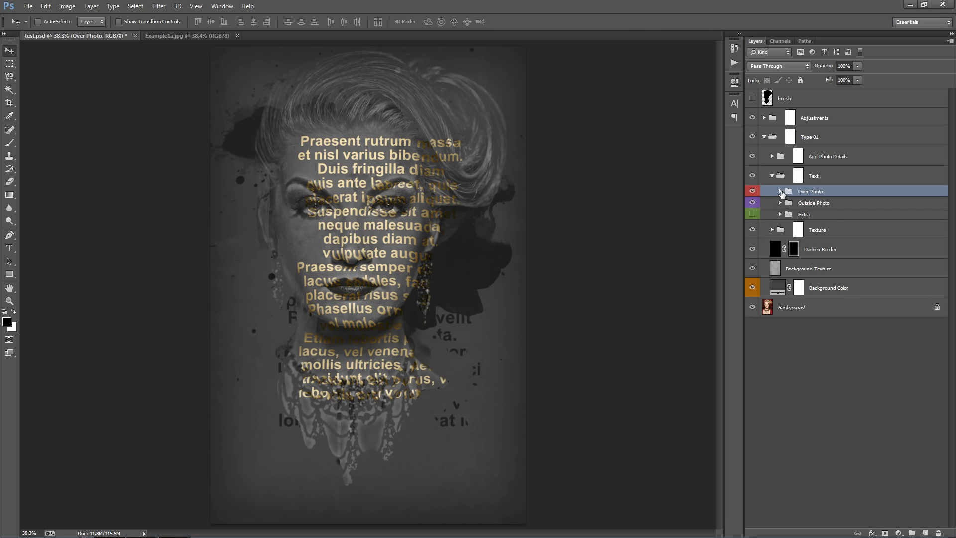
left_click(779, 192)
left_click(868, 207)
left_click(869, 226, "shift")
left_click(869, 245, "shift")
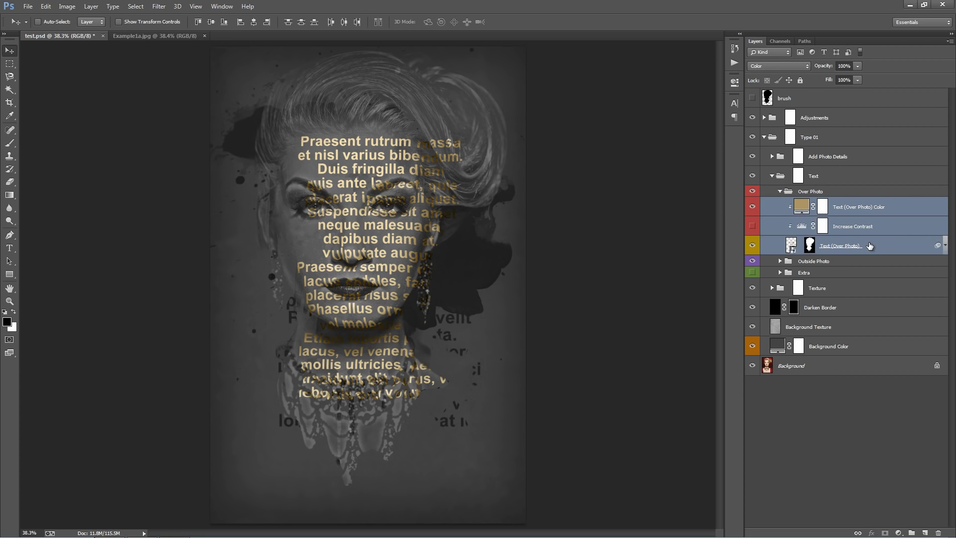
Try other fill colours for the Text (Over Photo) Color layer, and compare the text with that layer hidden and shown.
left_click(863, 206)
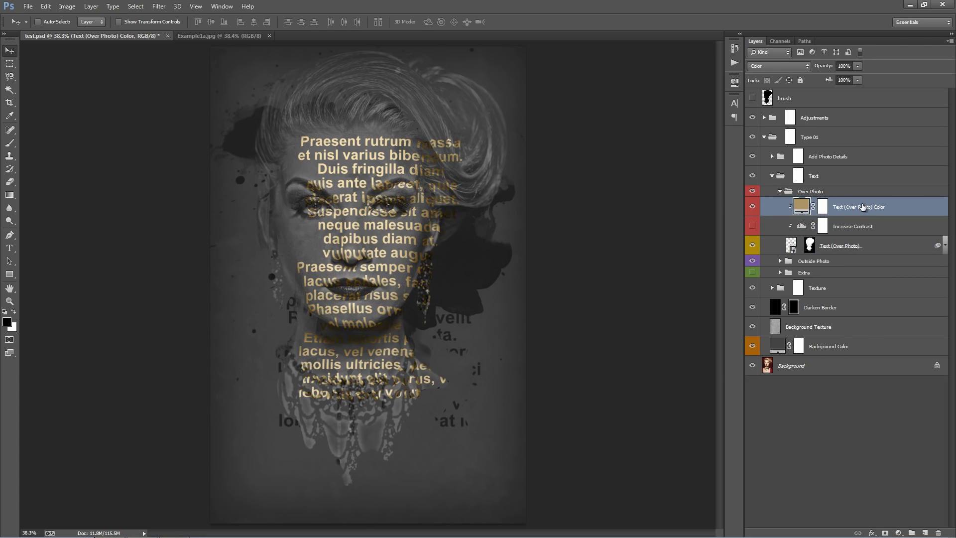
double_click(798, 208)
left_click(655, 112)
left_click(624, 106)
mouse_move(617, 123)
left_mouse_down()
mouse_move(562, 115)
mouse_move(542, 90)
left_mouse_up()
left_click(742, 107)
left_click(752, 206)
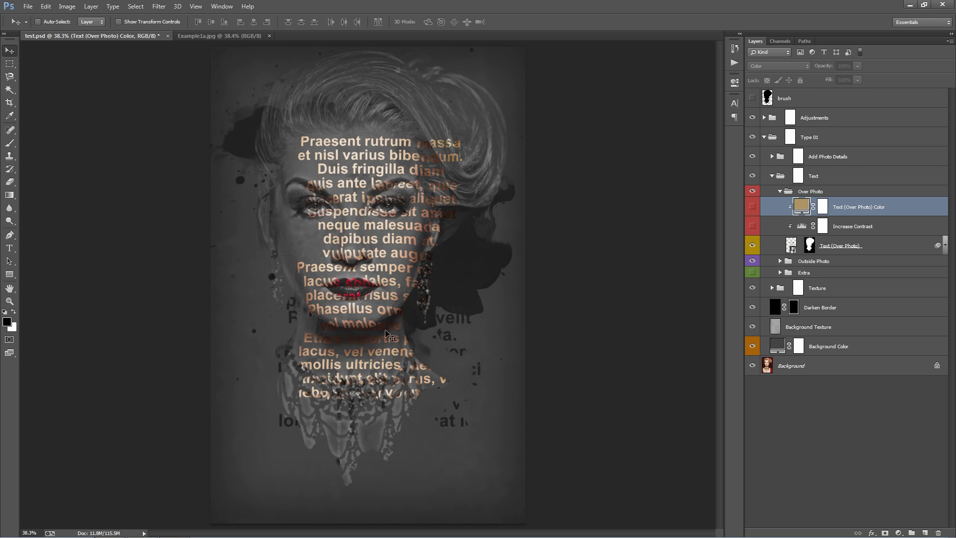
left_click(752, 208)
Try turning on the Increase Contrast layer and raising its Levels black point, and revert both changes.
left_click(752, 227)
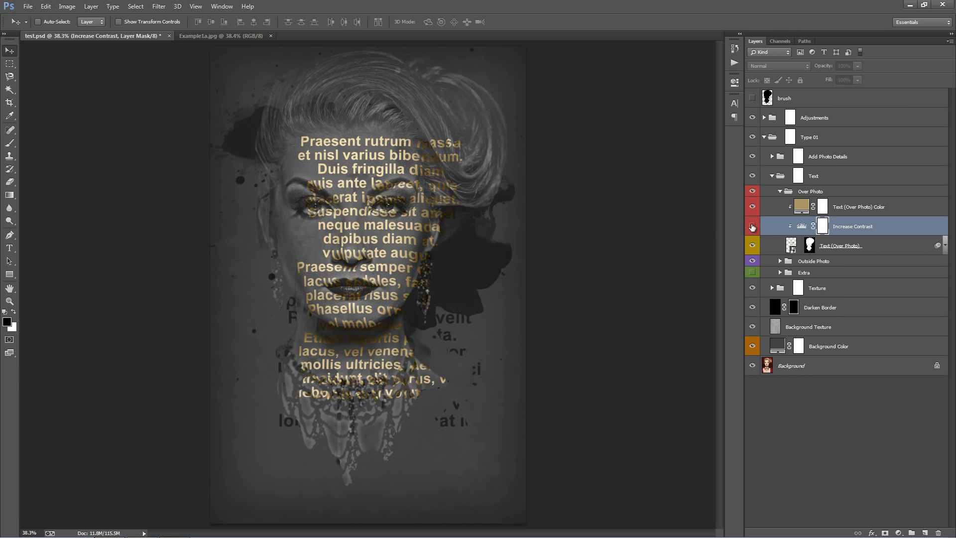
double_click(802, 227)
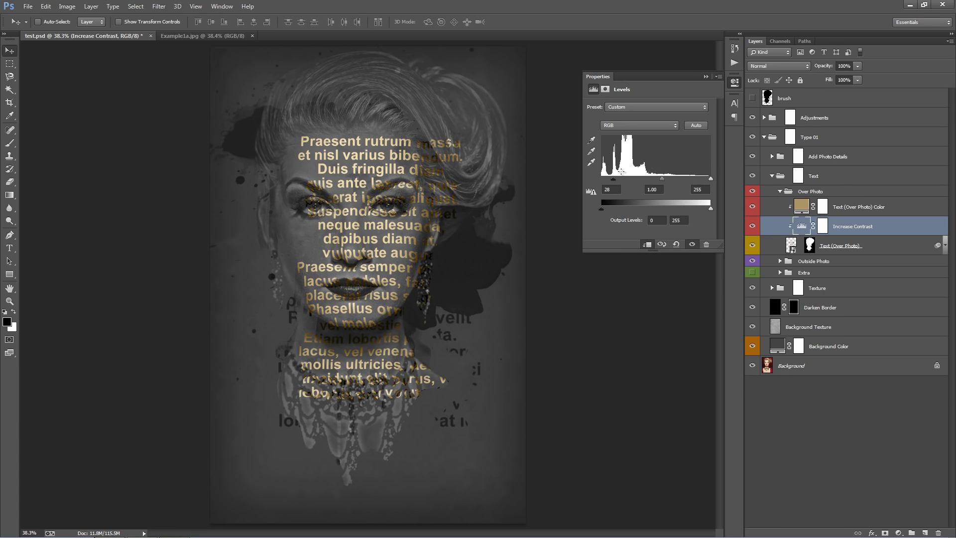
left_click_drag(602, 179, 619, 178)
key("ctrl+z")
key("ctrl+z")
key("ctrl+z")
left_click(706, 77)
key("ctrl+comma")
Open the contents of the Text (Over Photo) smart object for editing.
left_click(858, 248)
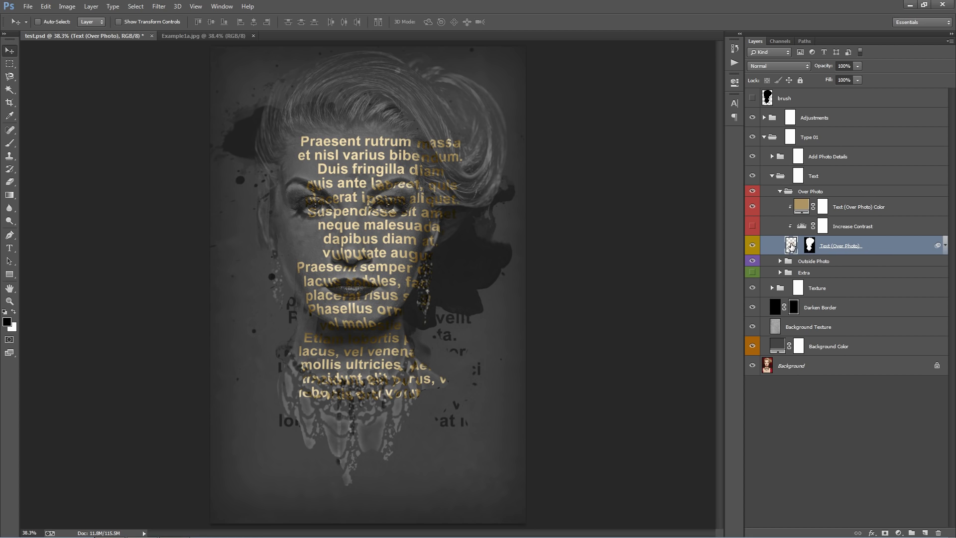
double_click(791, 244)
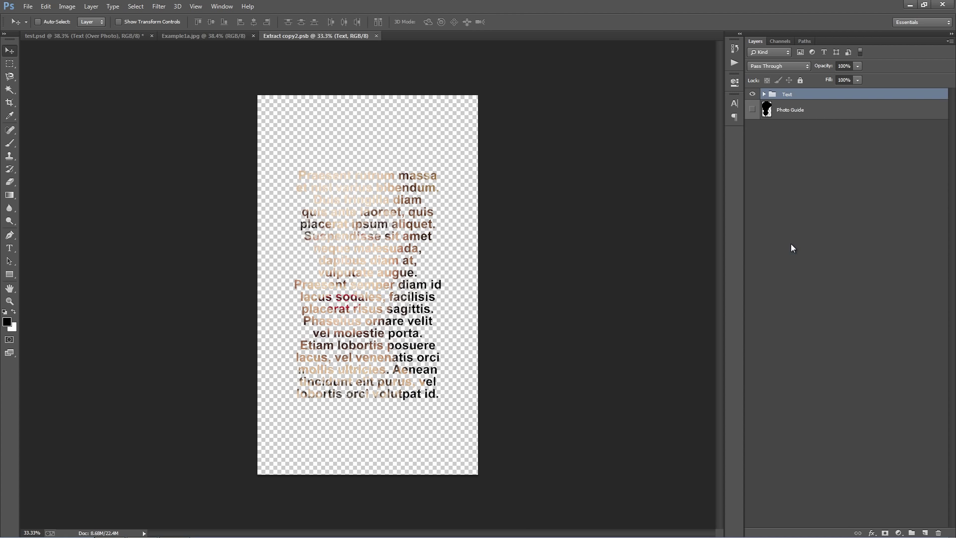
key("ctrl+0")
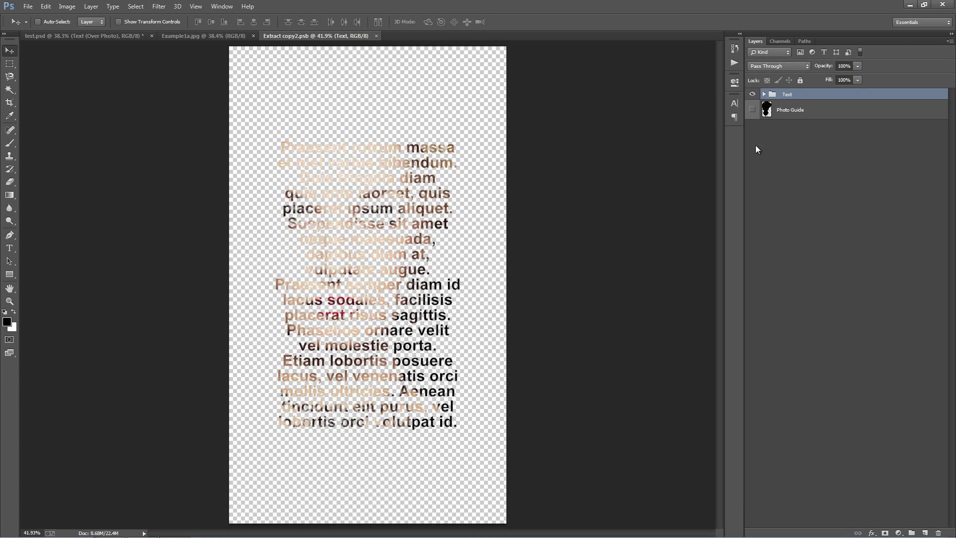
Expand the Text group in the smart object, check it hidden and shown, and select the text layer inside it.
left_click(764, 94)
left_click(752, 94)
left_click(752, 94)
left_click(852, 133)
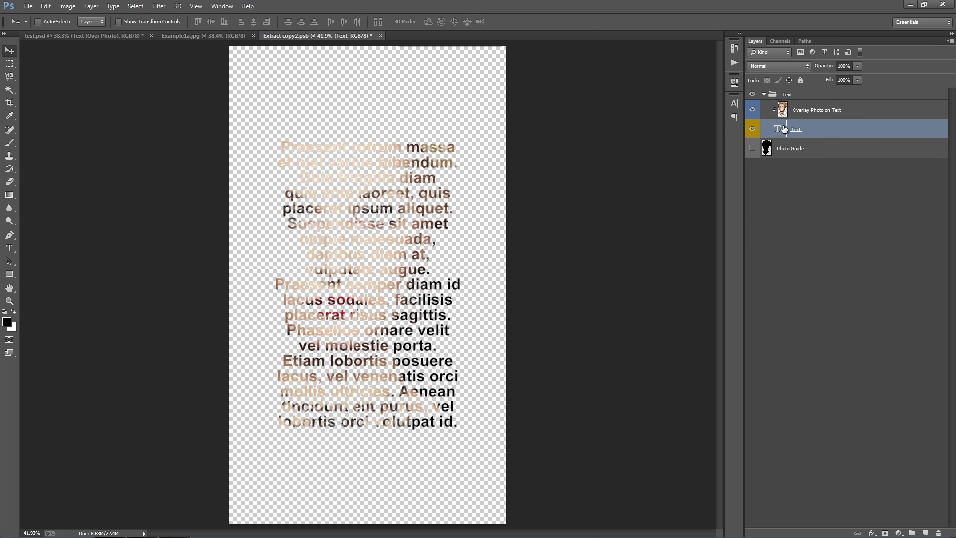
Hide and show the Overlay Photo on Text layer to judge its effect, and compare the smart object with test.psd.
left_click(812, 116)
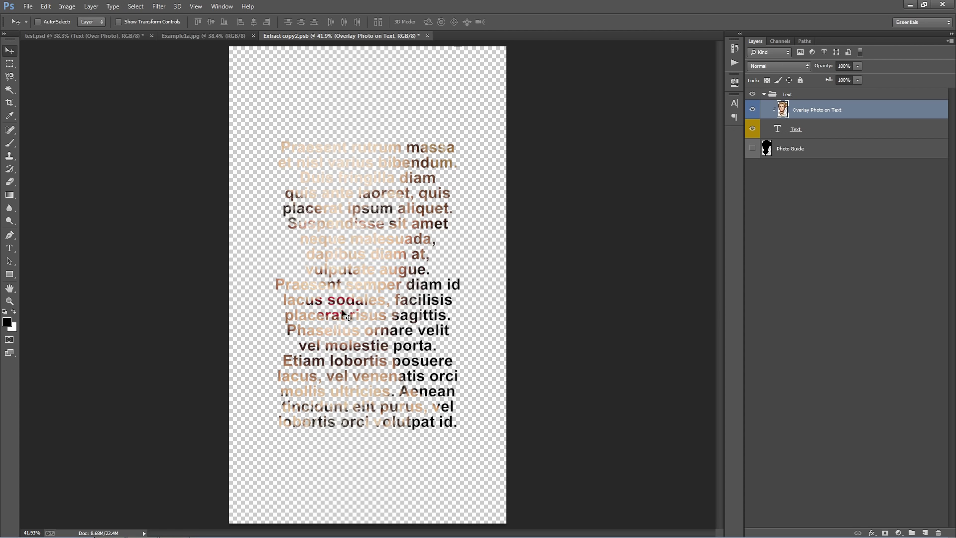
left_click(752, 110)
left_click(752, 110)
left_click(752, 110)
left_click(752, 110)
left_click(124, 35)
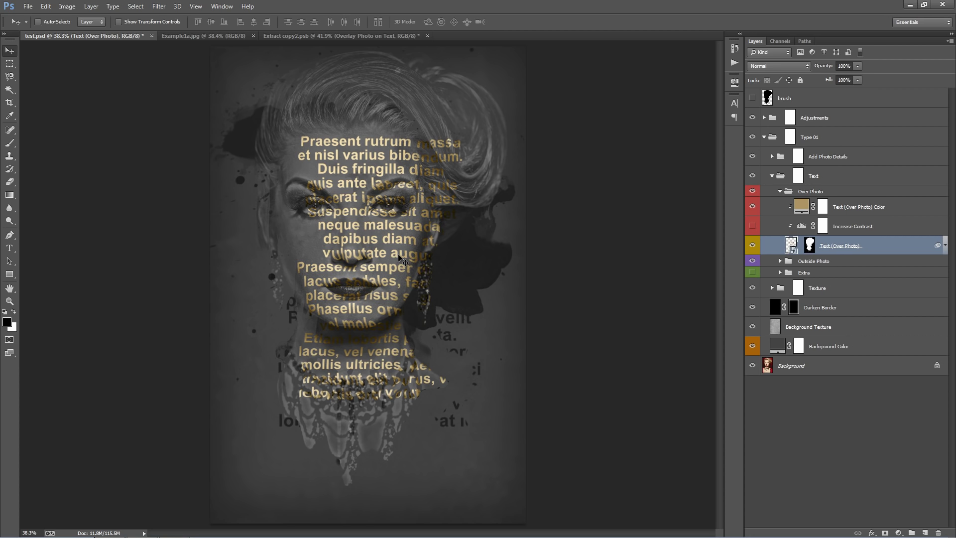
left_click(291, 41)
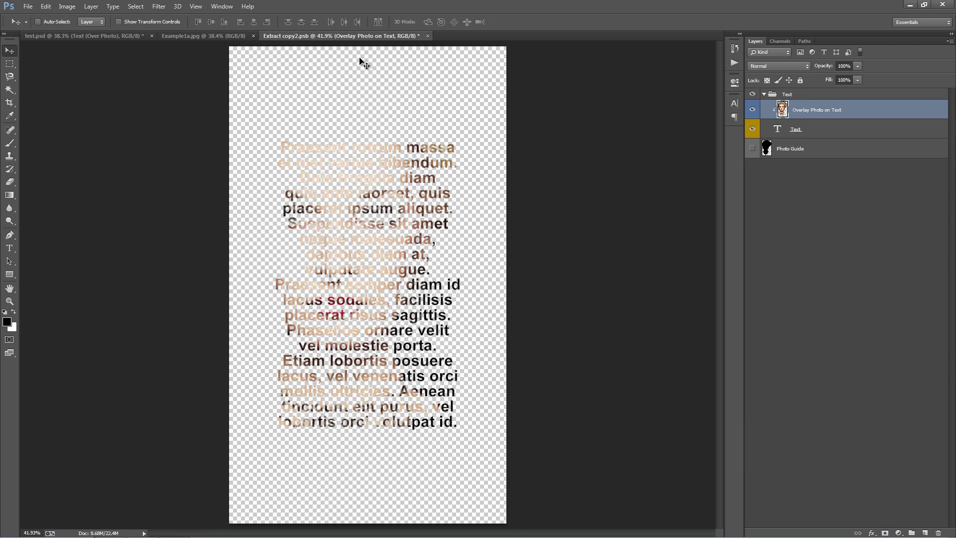
Show the Photo Guide layer beneath the text as a silhouette reference.
left_click(849, 130)
left_click(835, 155)
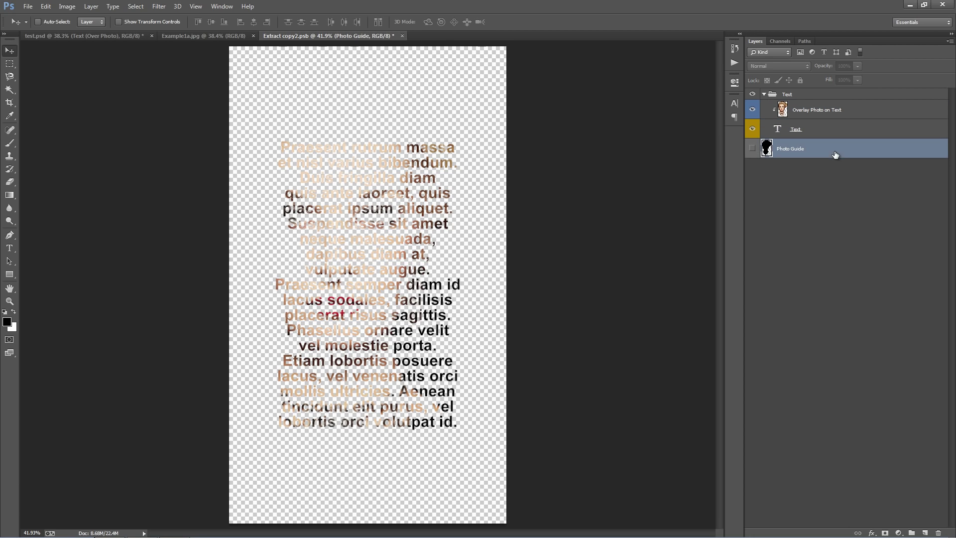
left_click(753, 149)
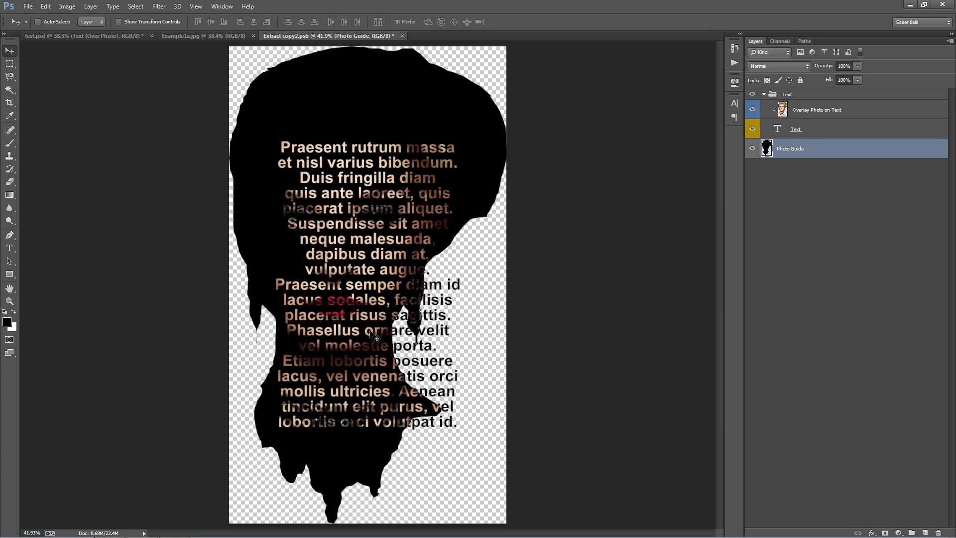
Compare the text placement in test.psd with the text over the guide silhouette in the smart object.
left_click(106, 36)
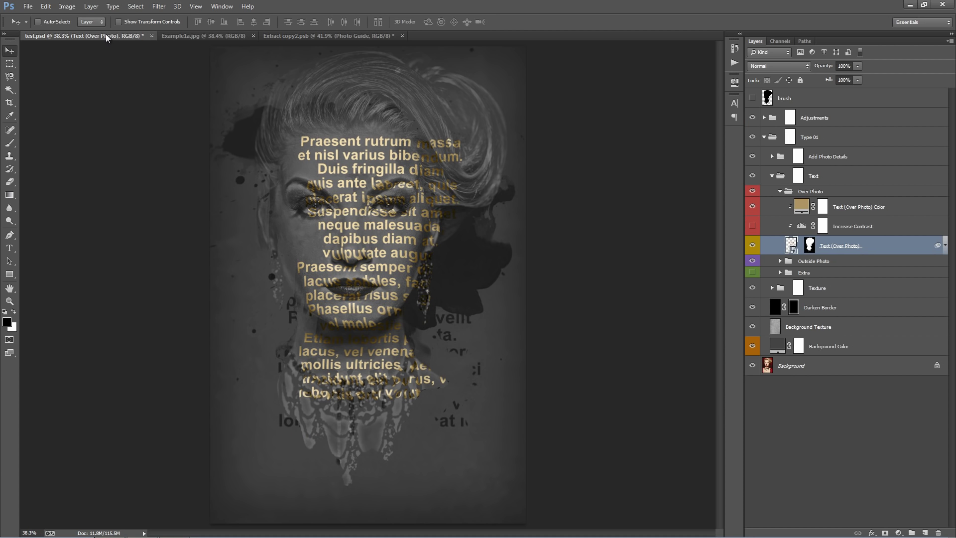
left_click(345, 35)
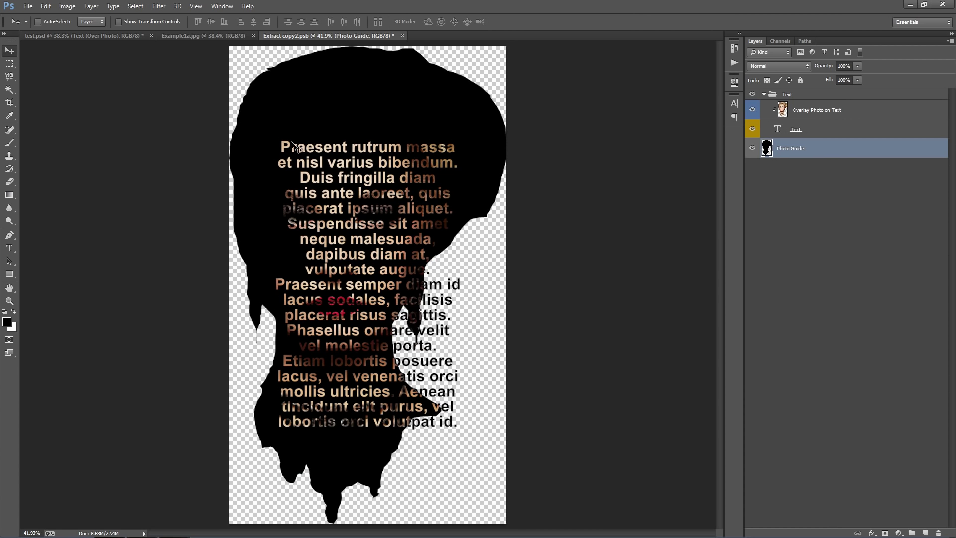
left_click(92, 37)
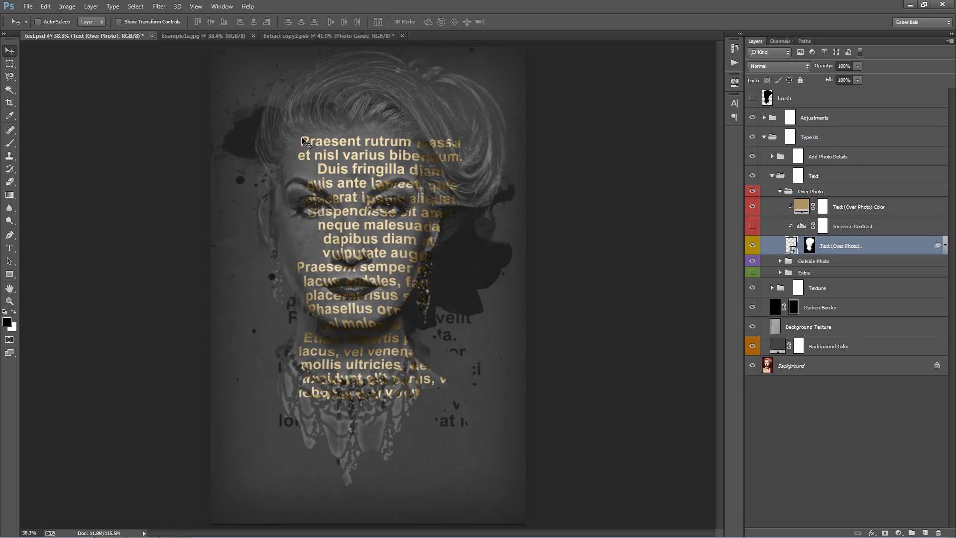
left_click(321, 36)
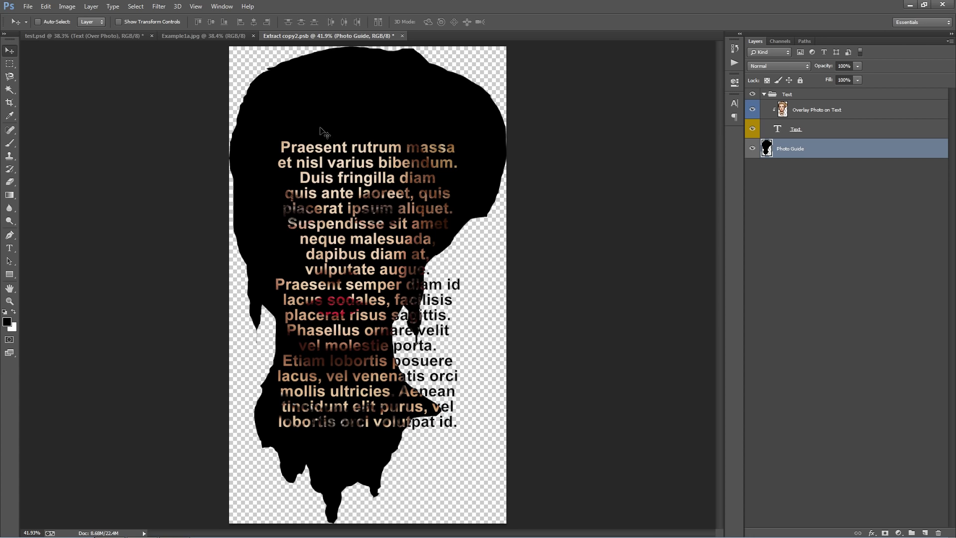
Open the Text layer for editing and enlarge its text box to cover the whole smart object canvas.
left_click(813, 131)
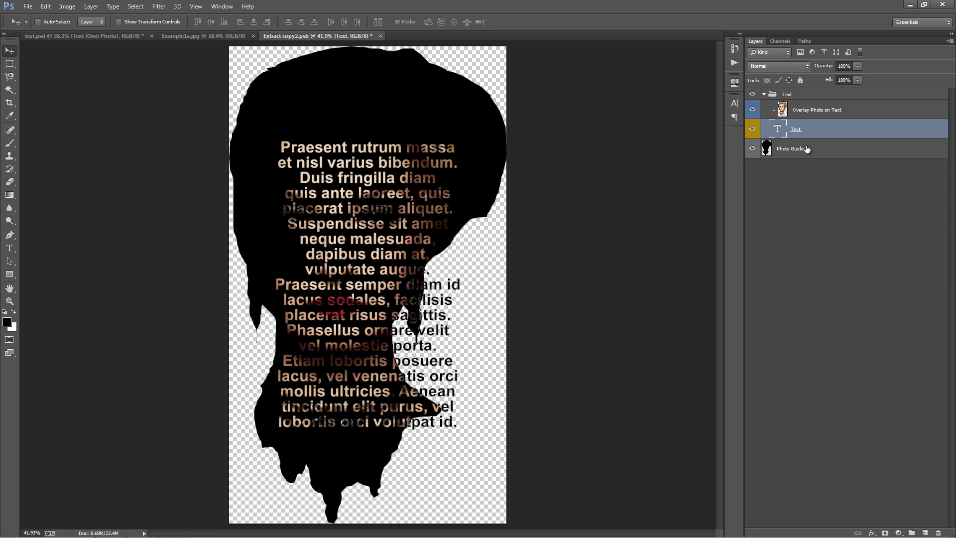
double_click(777, 131)
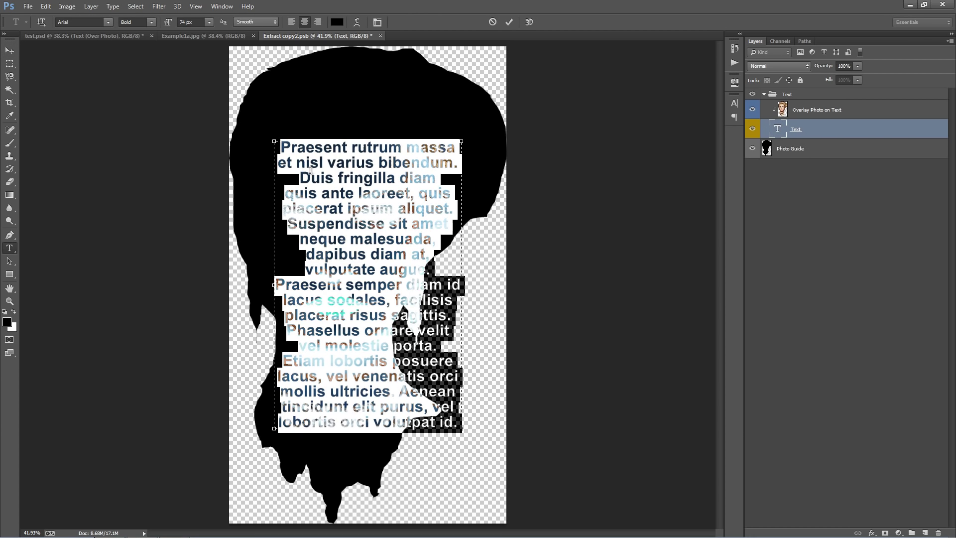
left_click(312, 172)
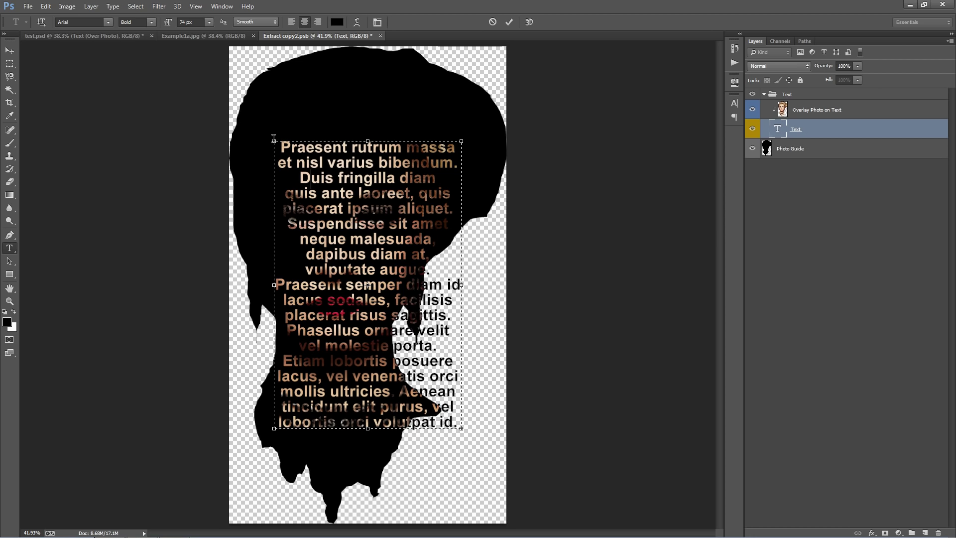
left_click_drag(274, 142, 294, 128)
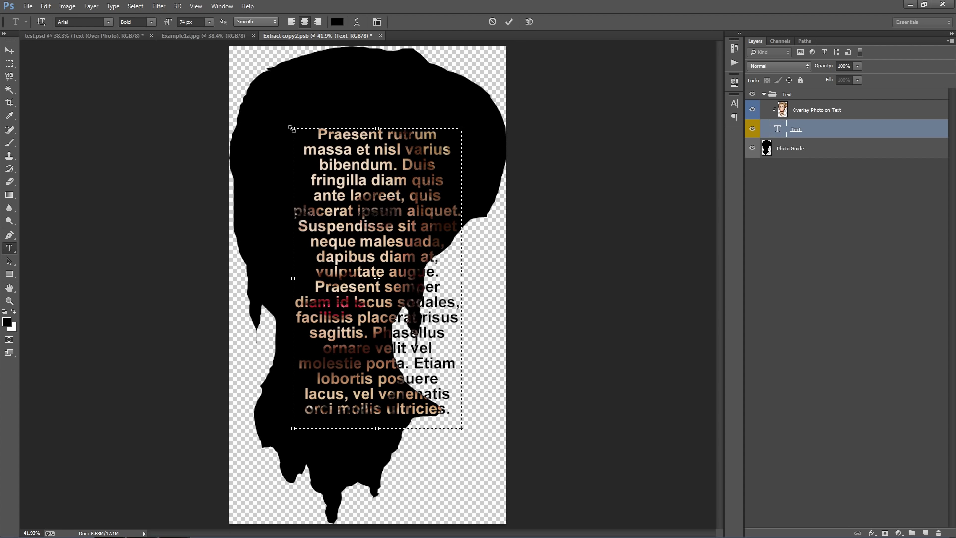
left_click_drag(293, 128, 225, 47)
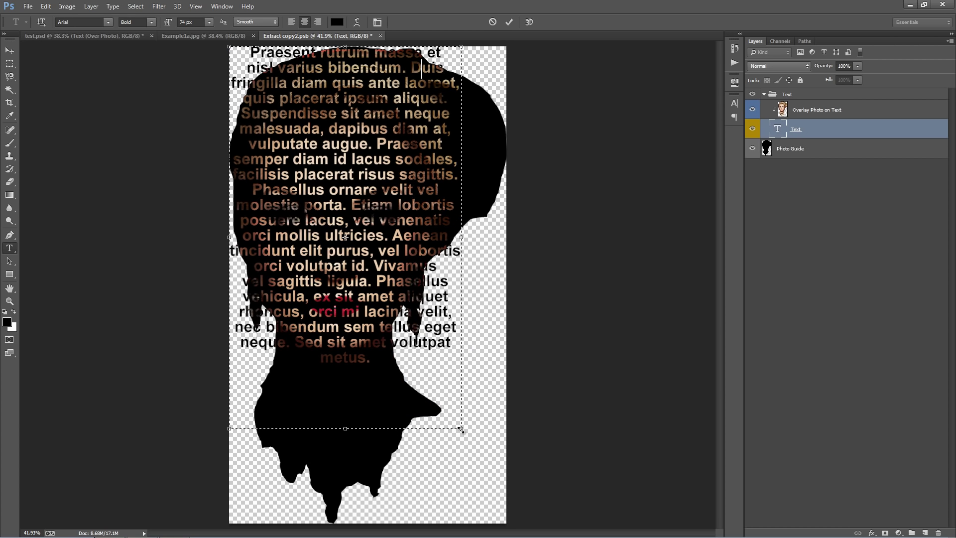
left_click_drag(467, 449, 505, 517)
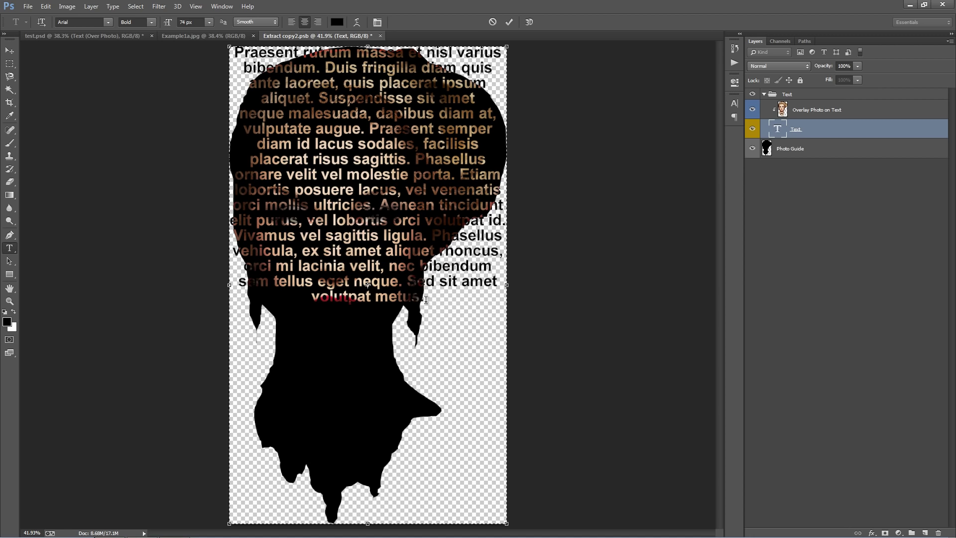
Delete all the placeholder text from the text box and check Example1a.jpg for the wording to use.
left_click_drag(423, 299, 230, 49)
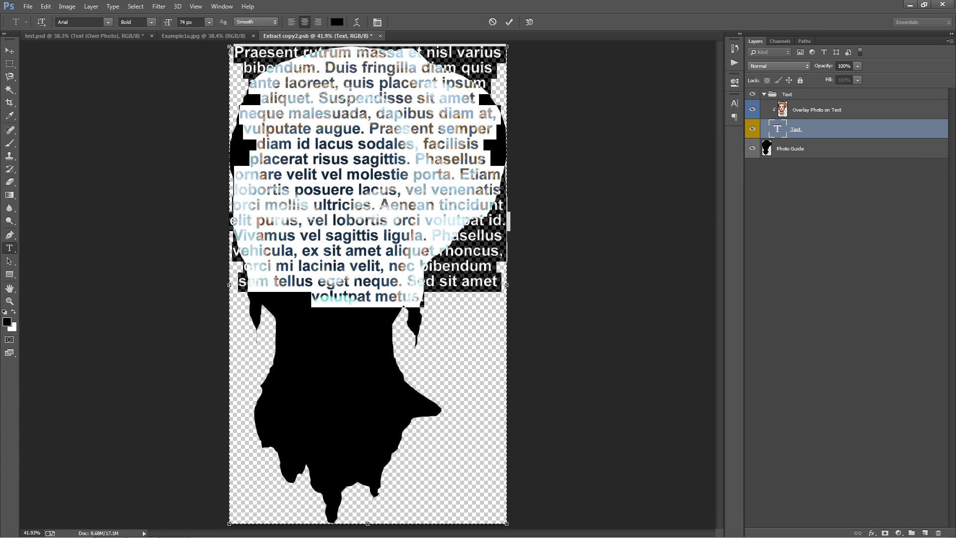
key("BackSpace")
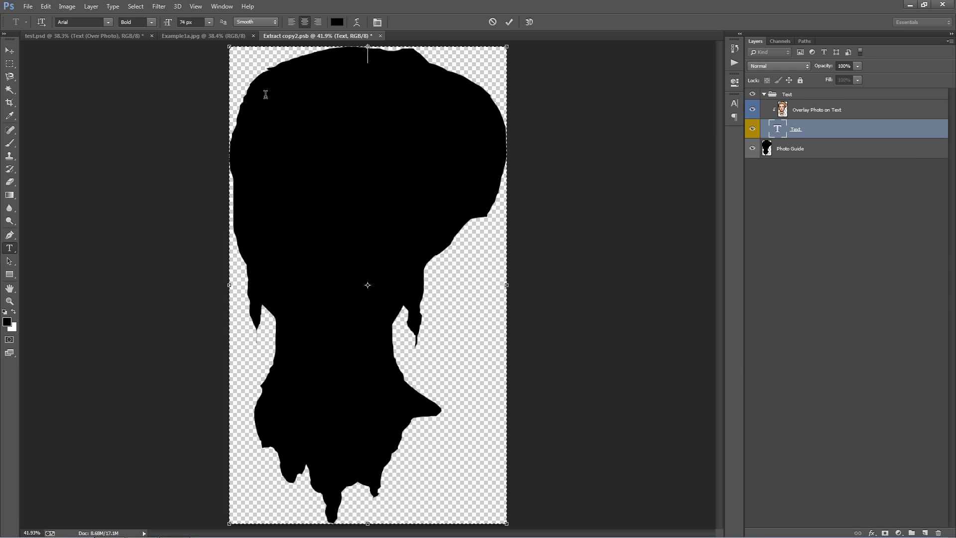
left_click(183, 37)
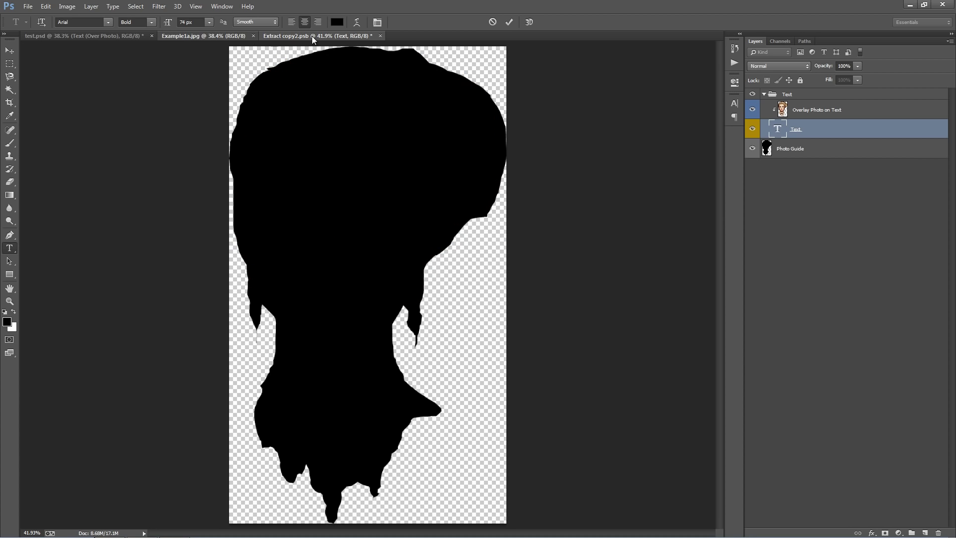
key("v")
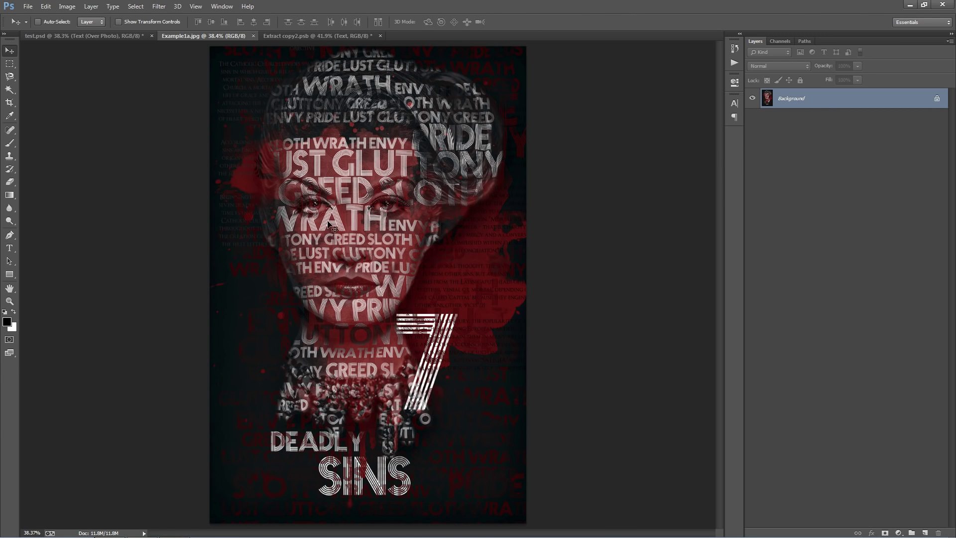
left_click(280, 36)
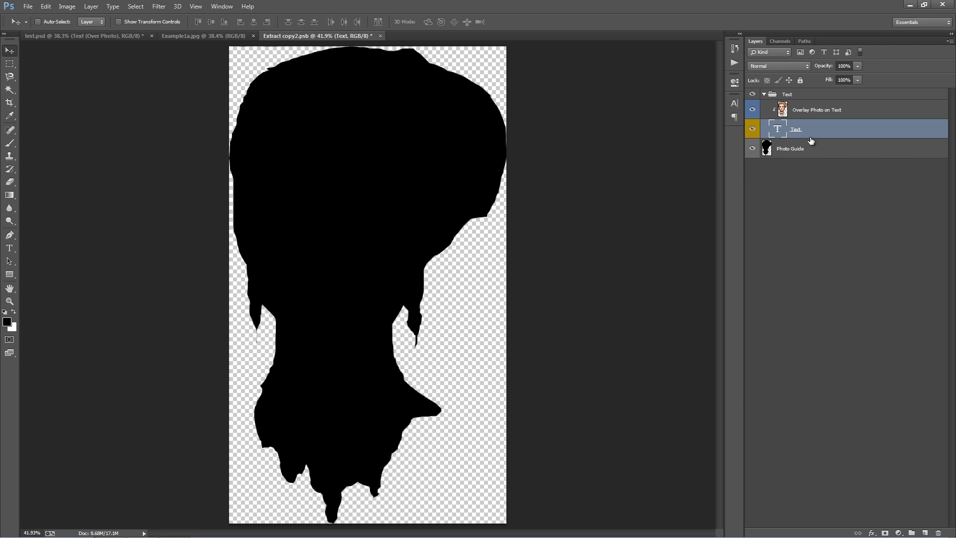
Enter "lust gluttony greed sloth wrath envy pride" in the emptied Text layer.
double_click(777, 129)
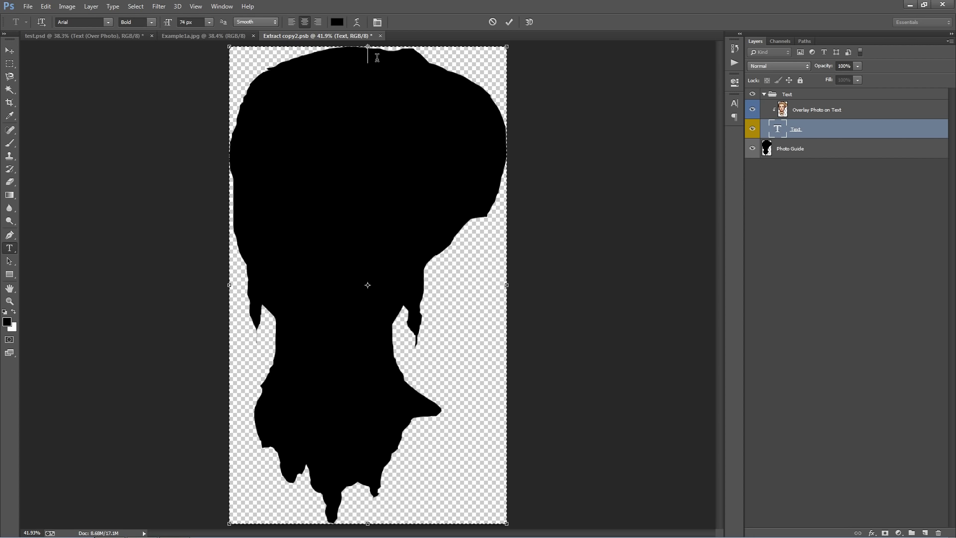
type("lust gluttony g")
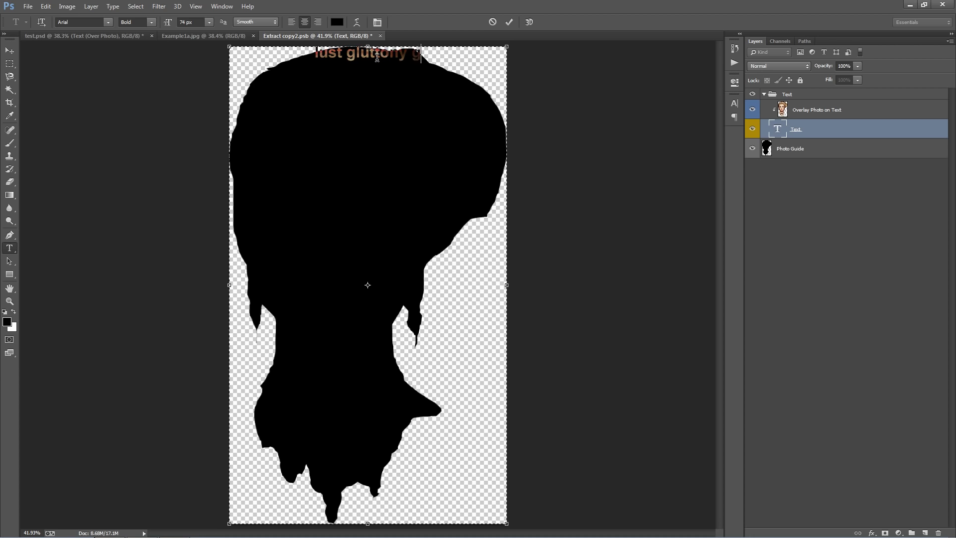
type("reed slo")
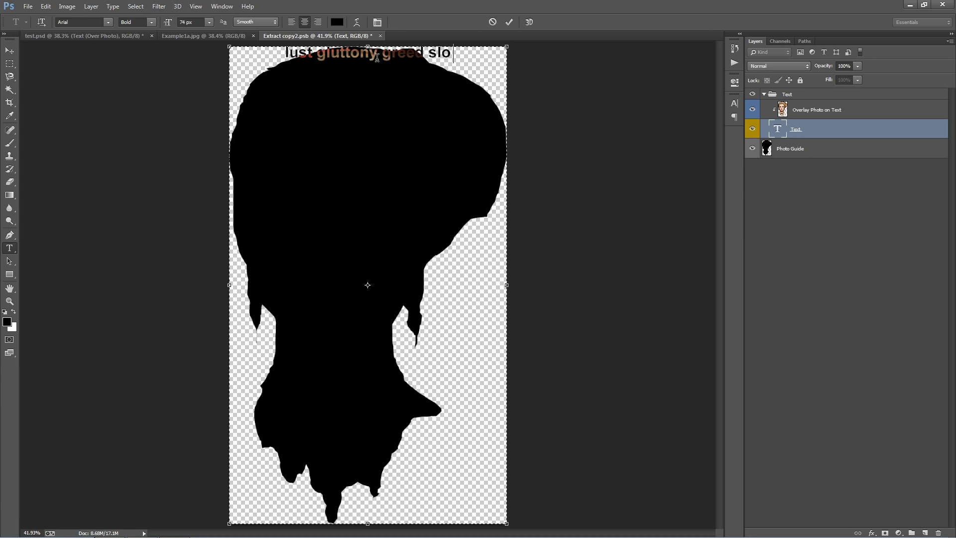
type("th wrath")
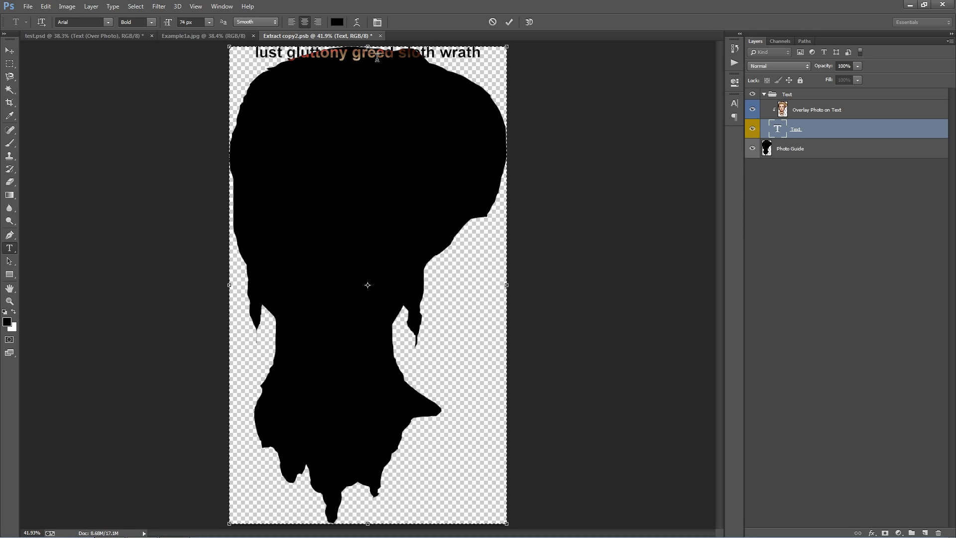
type(" envy")
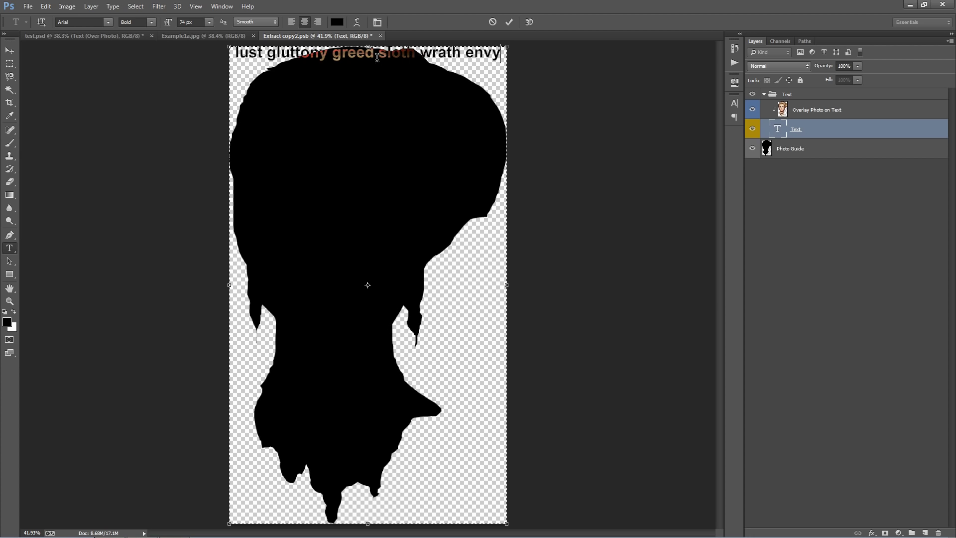
type(" pride")
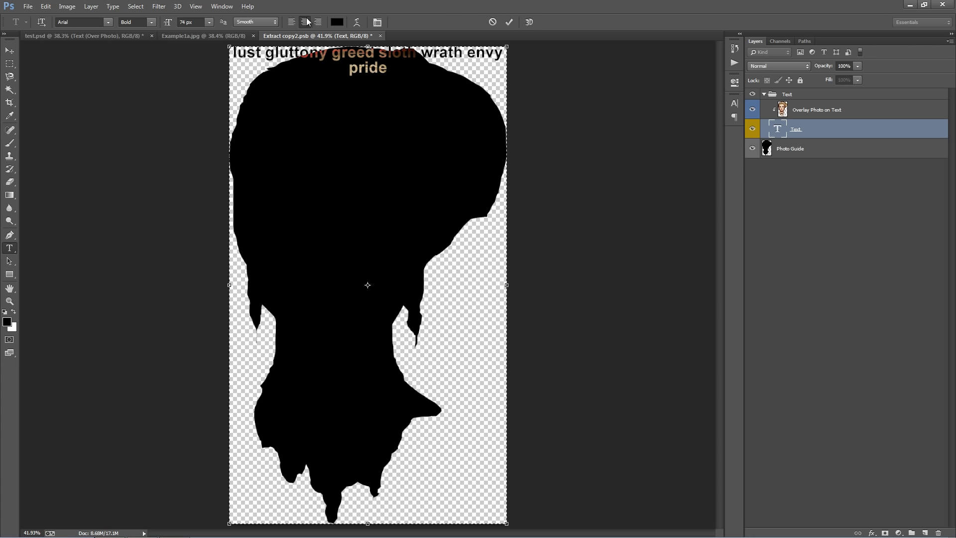
Set the font of the entire seven-sins text to Prism.
left_click(392, 73)
left_click_drag(394, 72, 197, 47)
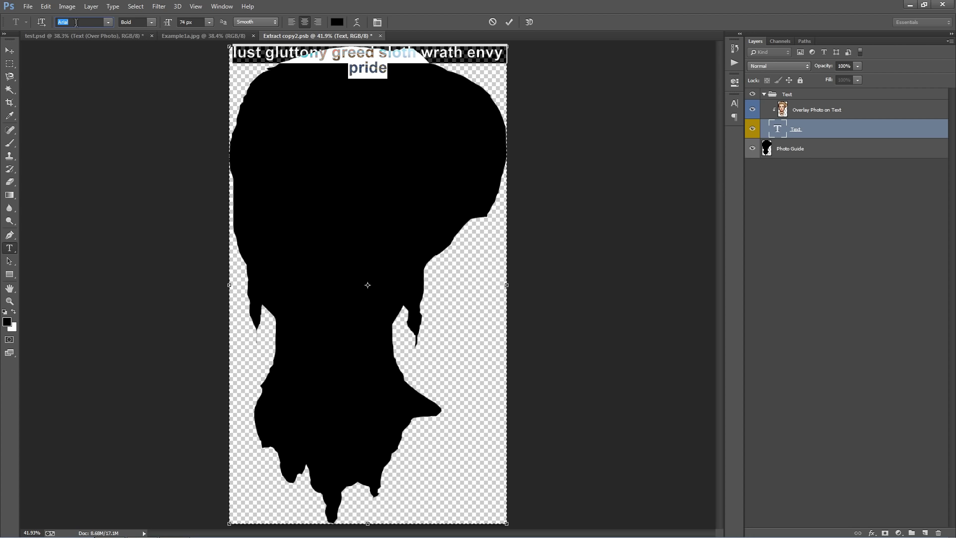
type("Prism")
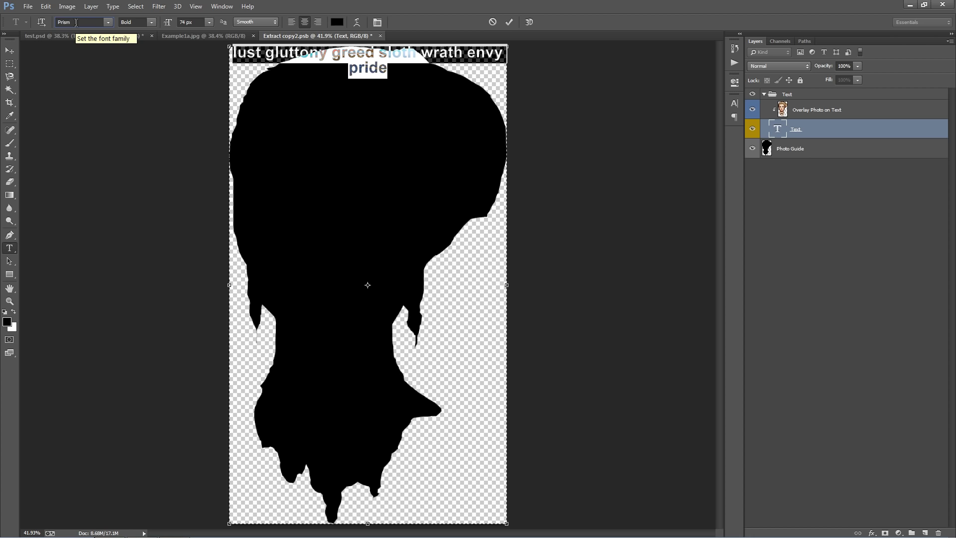
key("Return")
left_click(373, 70)
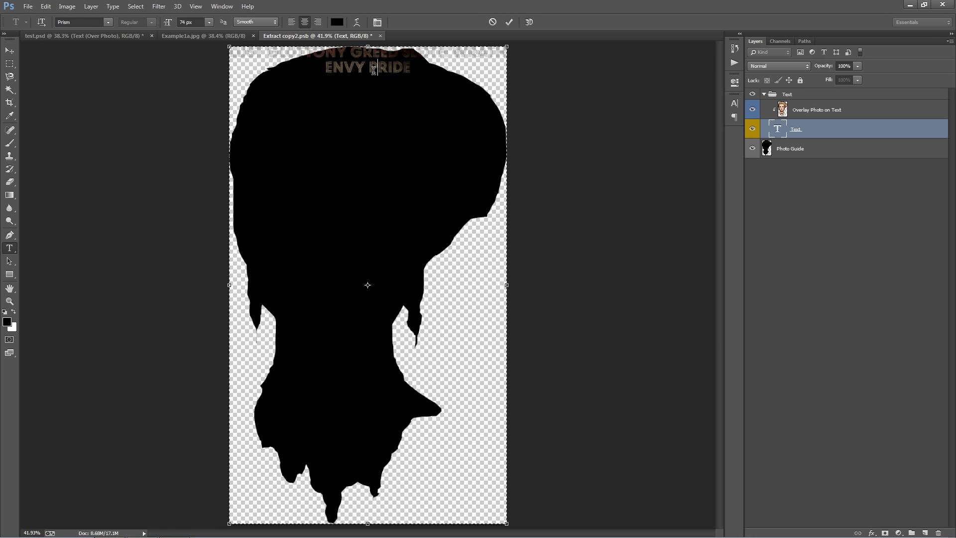
Copy the seven-sins text and paste it repeatedly after itself to fill the head area of the silhouette, and commit the edit.
left_click(367, 71)
left_click_drag(422, 71, 208, 50)
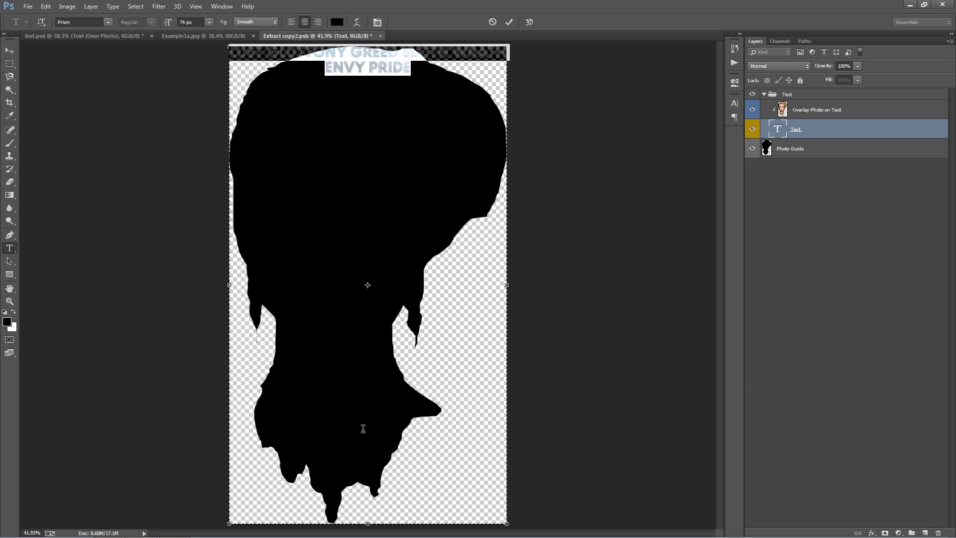
left_click(376, 69)
left_click_drag(426, 71, 199, 54)
key("ctrl+c")
left_click(439, 72)
key("ctrl+v")
key("ctrl+v")
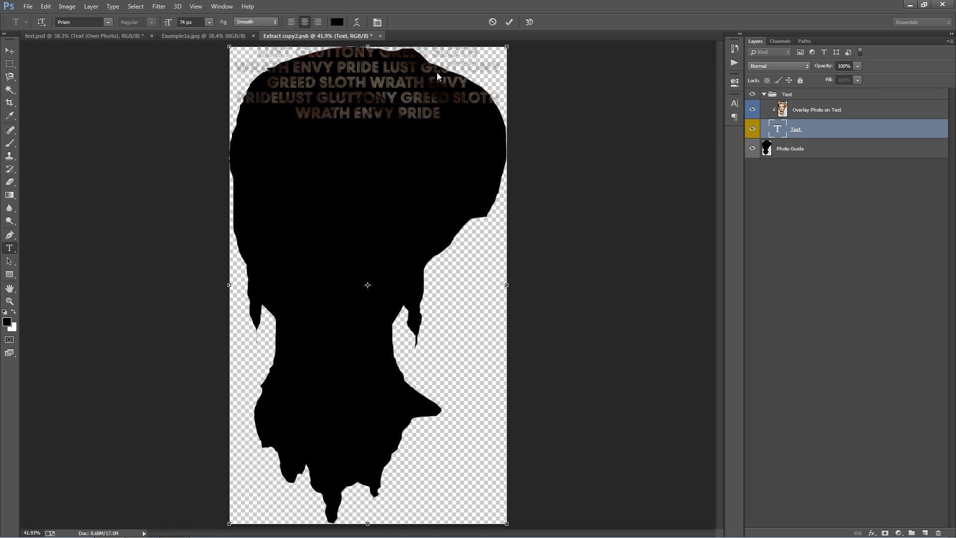
key("ctrl+v")
key("ctrl+v")
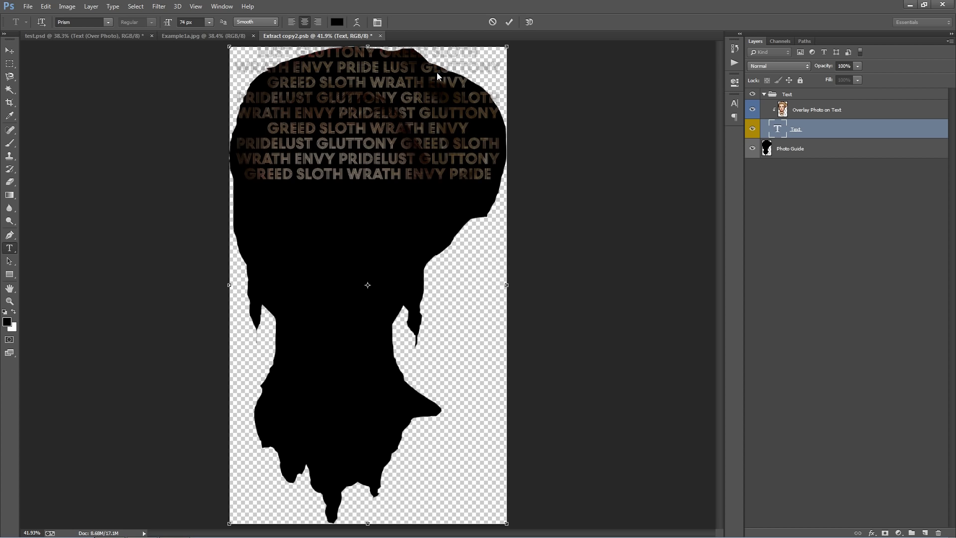
key("ctrl+v")
key("ctrl+v")
key("ctrl+v")
key("ctrl+v")
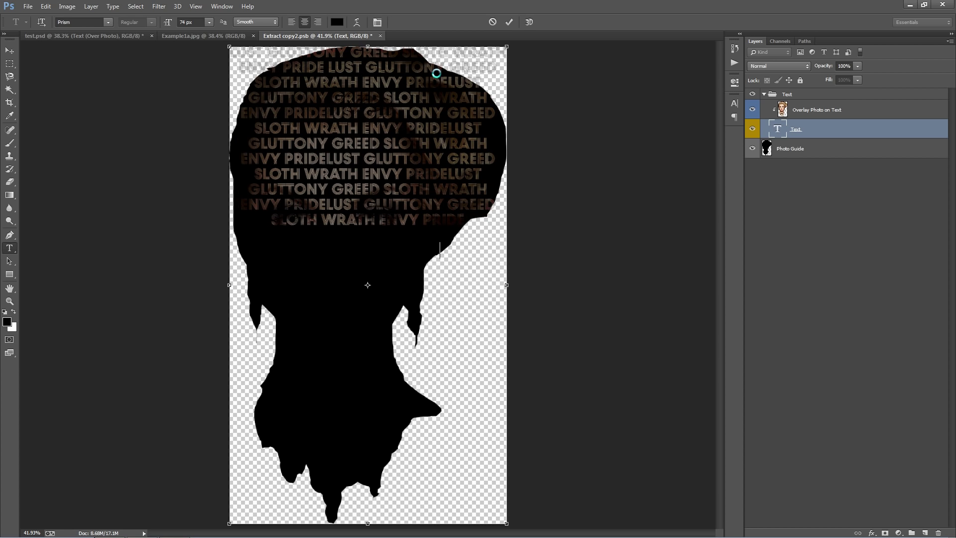
key("ctrl+v")
key("ctrl+v")
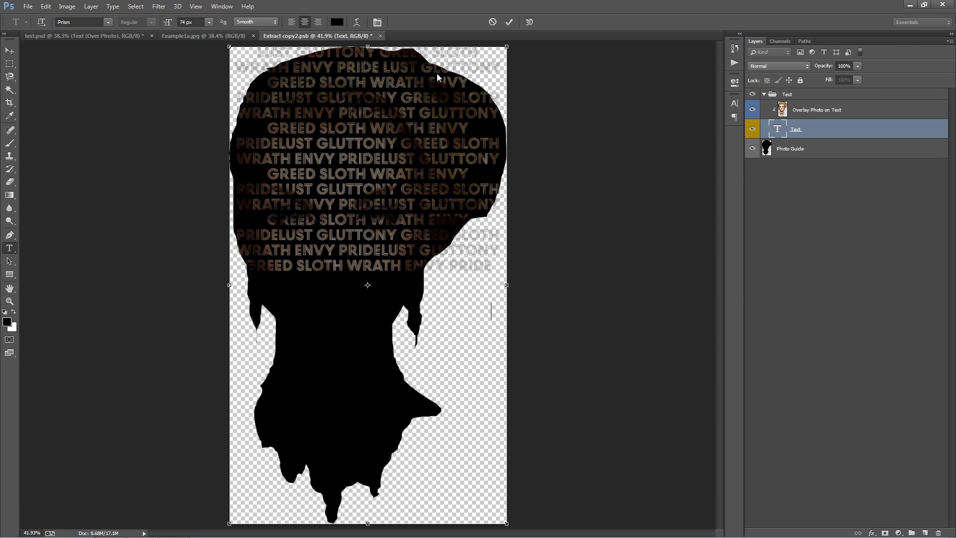
key("ctrl+v")
key("ctrl+v")
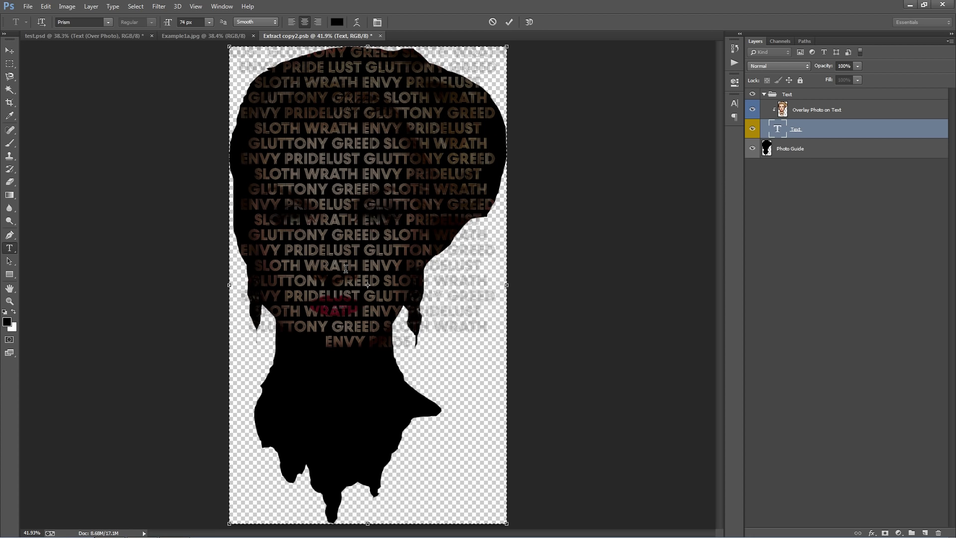
left_click(8, 52)
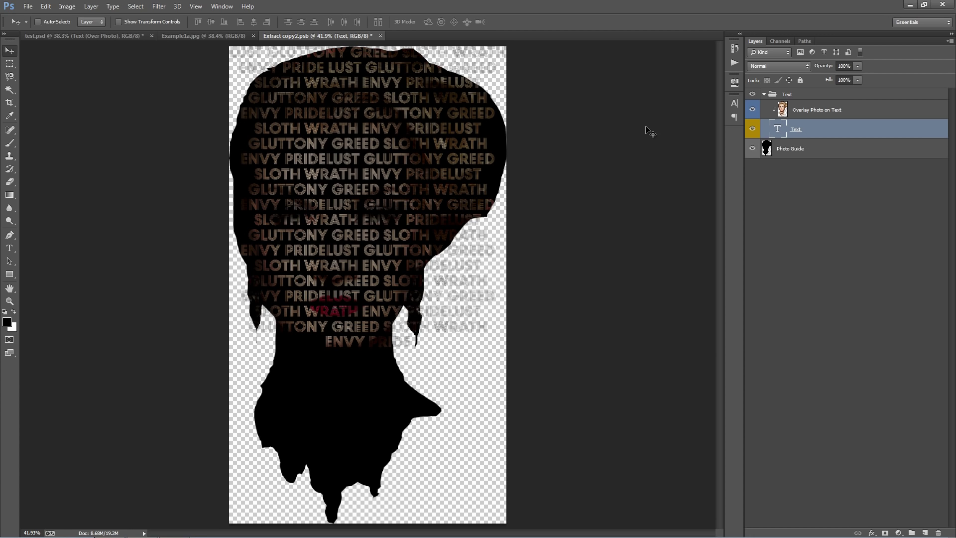
Show the Paragraph and Character settings, compare them, and leave the Character settings open for the text.
left_click(221, 6)
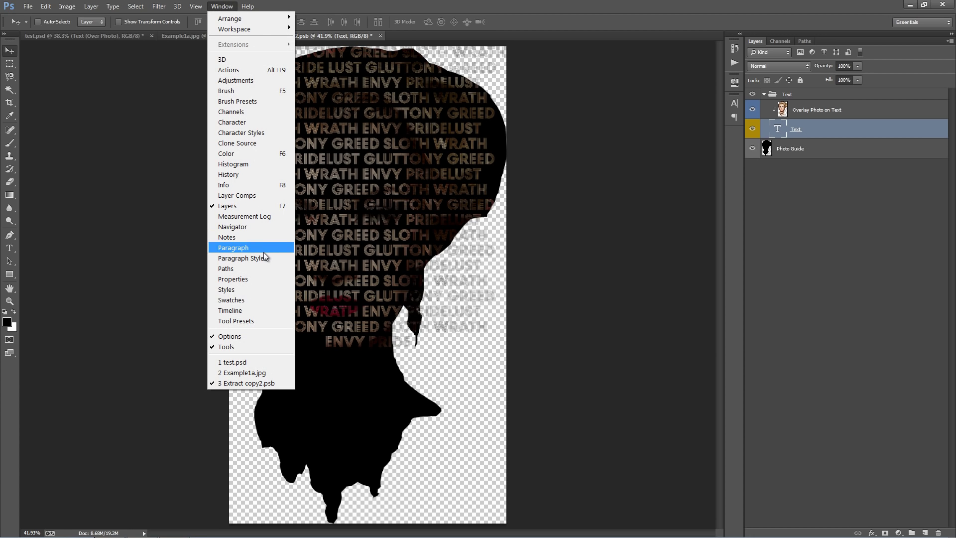
left_click(241, 248)
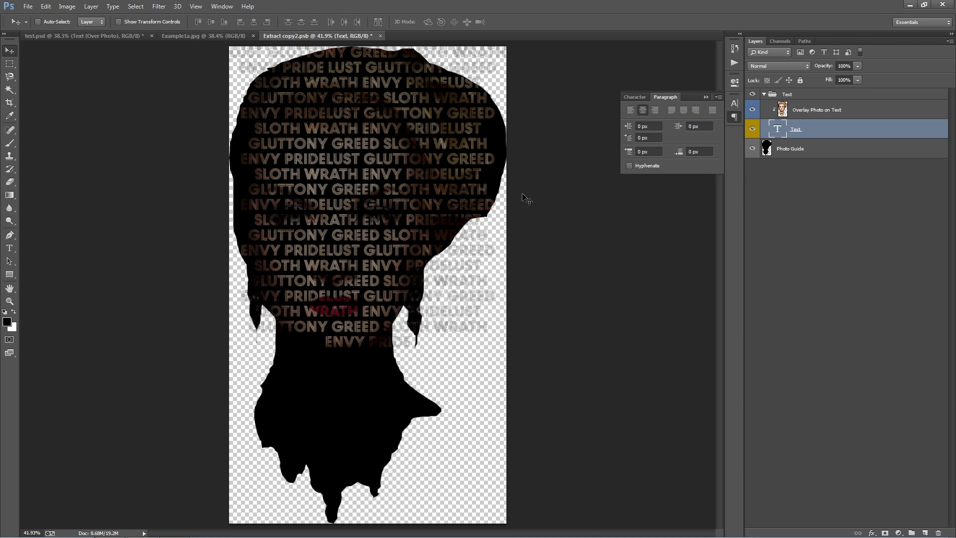
left_click(629, 99)
left_click(658, 99)
left_click(634, 97)
left_click(663, 98)
left_click(635, 96)
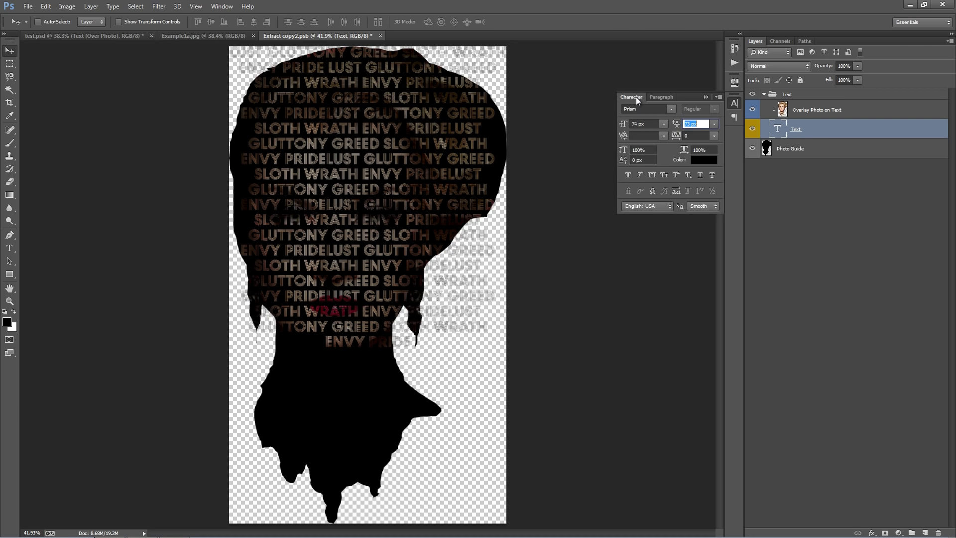
left_click(644, 126)
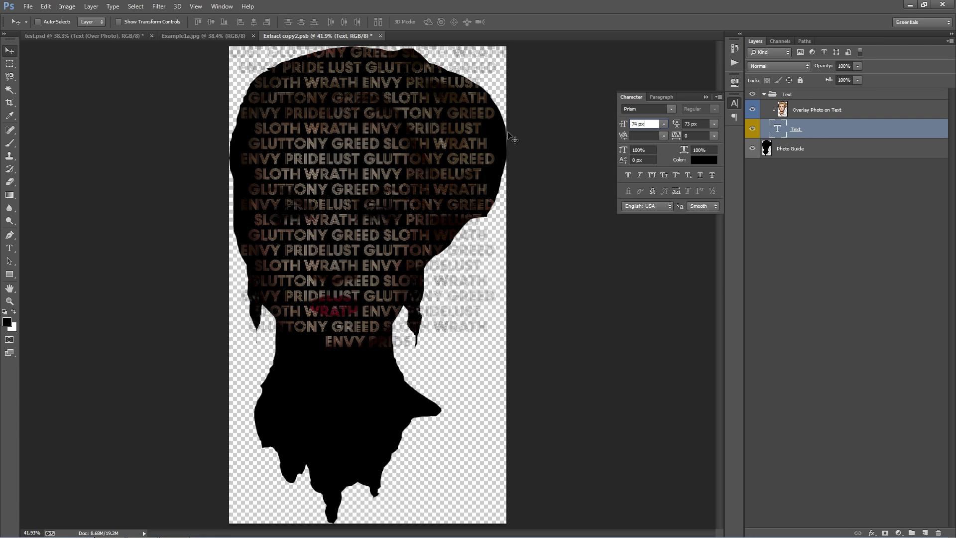
Select the words "GREED SLOTH" in the fourth line of the Text layer and enlarge their font size to 153 px.
left_click(780, 133)
double_click(780, 133)
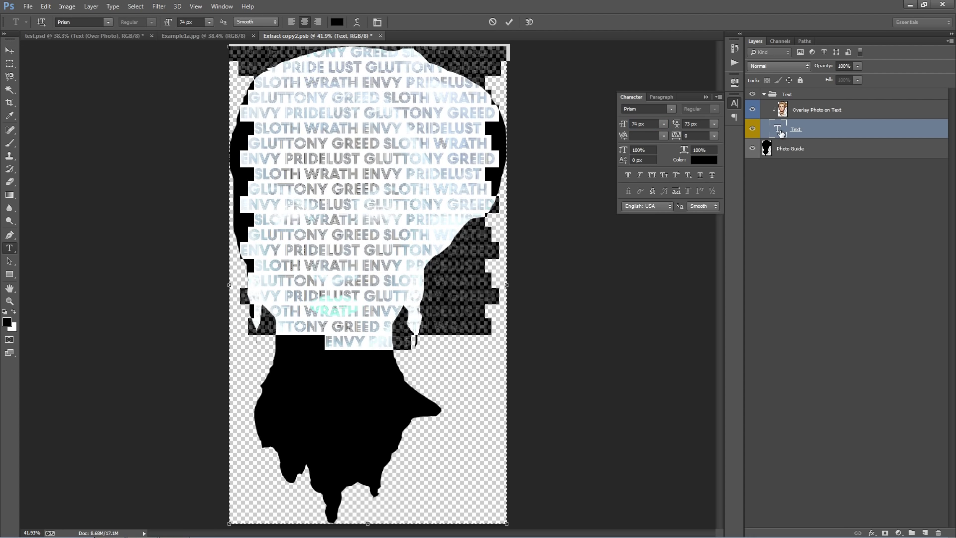
left_click(387, 143)
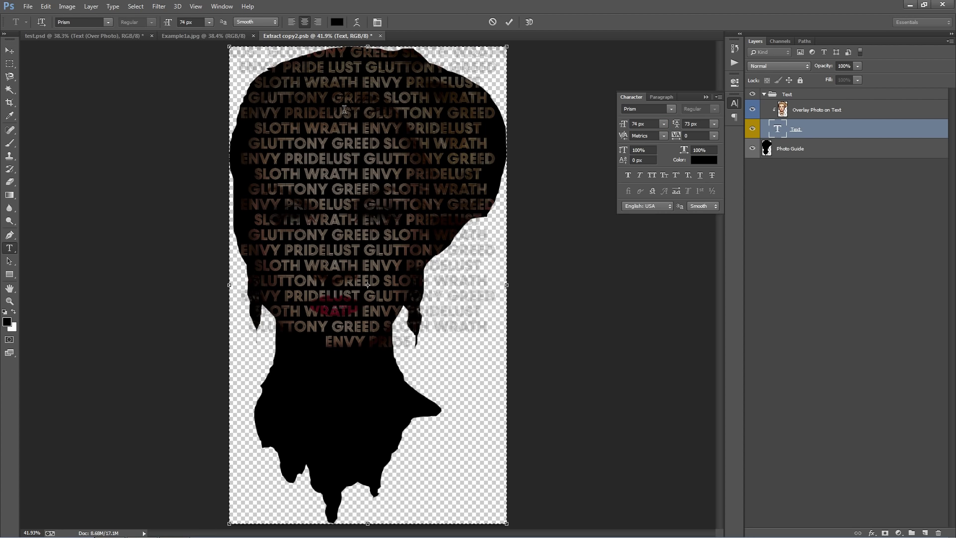
left_click_drag(333, 97, 428, 98)
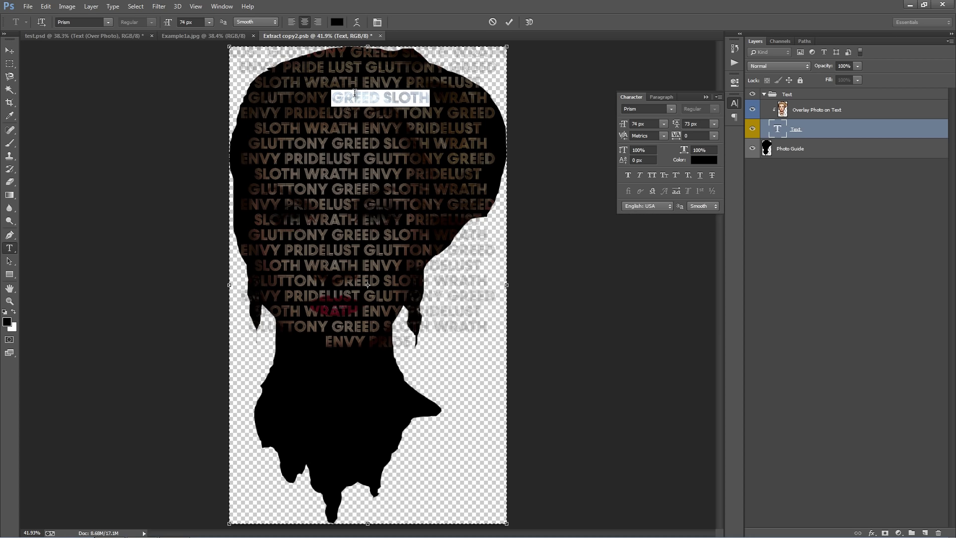
left_click(651, 123)
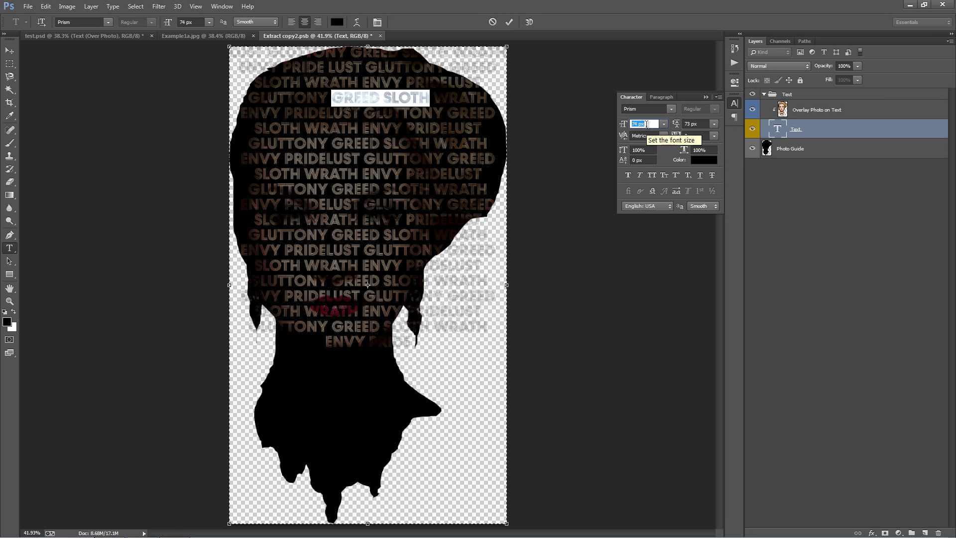
scroll(646, 124, "up", 11)
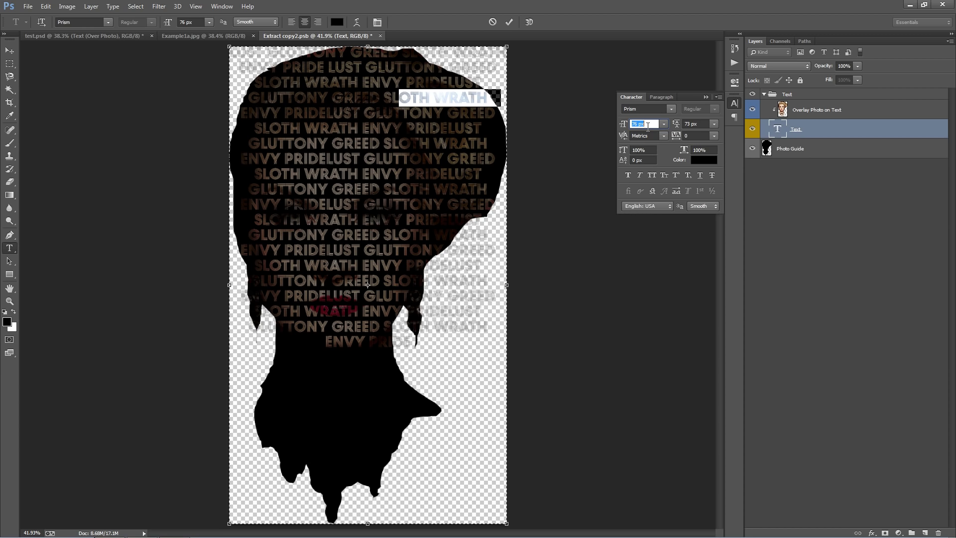
scroll(646, 124, "up", 11)
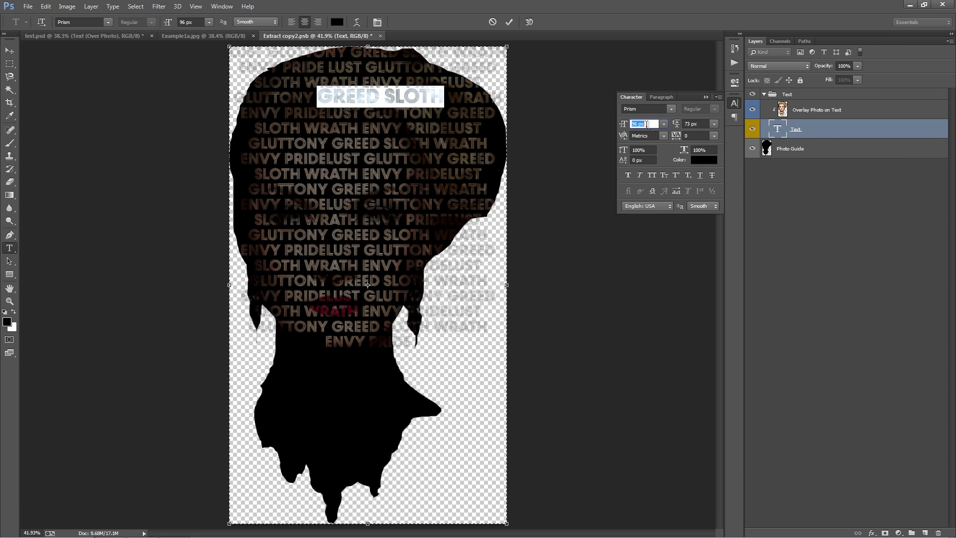
scroll(646, 124, "up", 20)
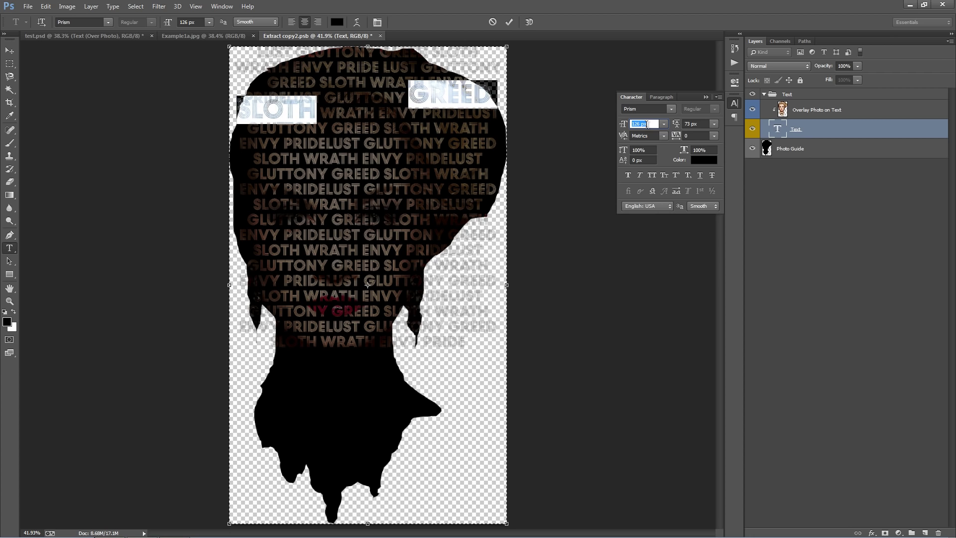
key("shift+Up")
key("shift+Up")
key("shift+Down")
key("shift+Down")
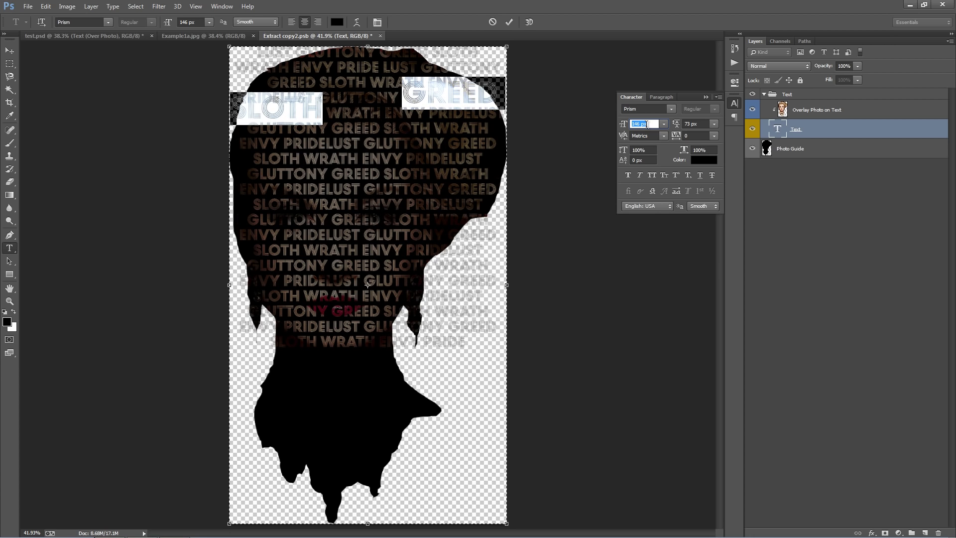
scroll(646, 123, "up", 20)
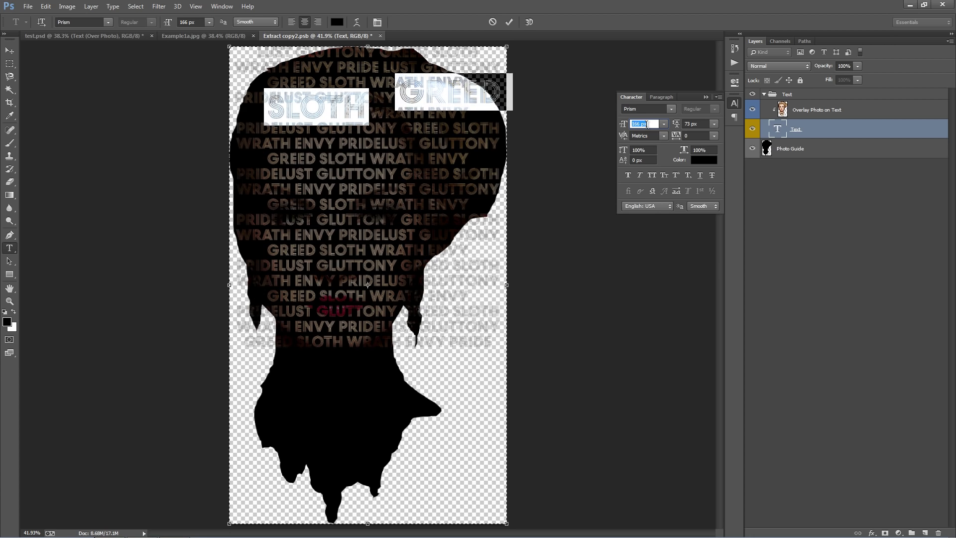
scroll(646, 124, "down", 20)
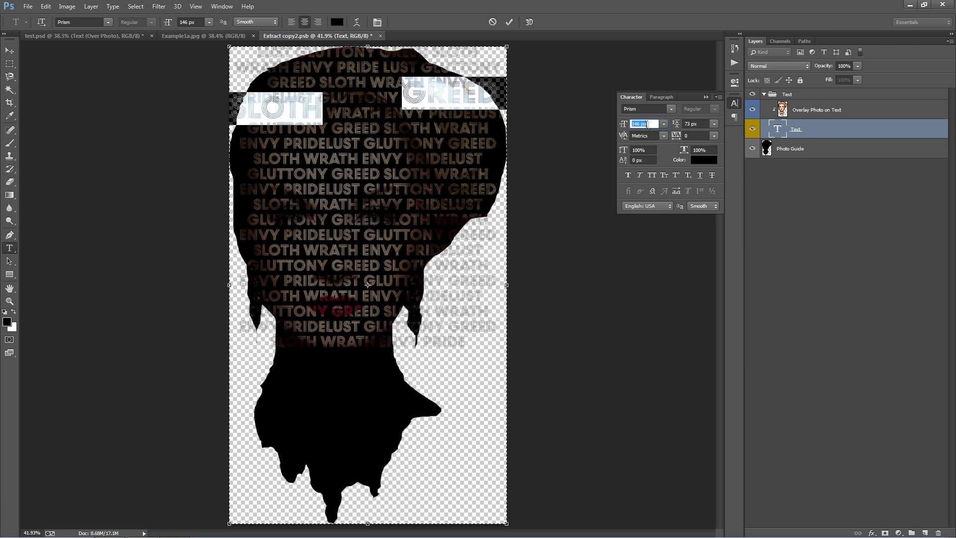
left_click_drag(656, 123, 603, 128)
scroll(637, 125, "down", 6)
scroll(637, 125, "down", 20)
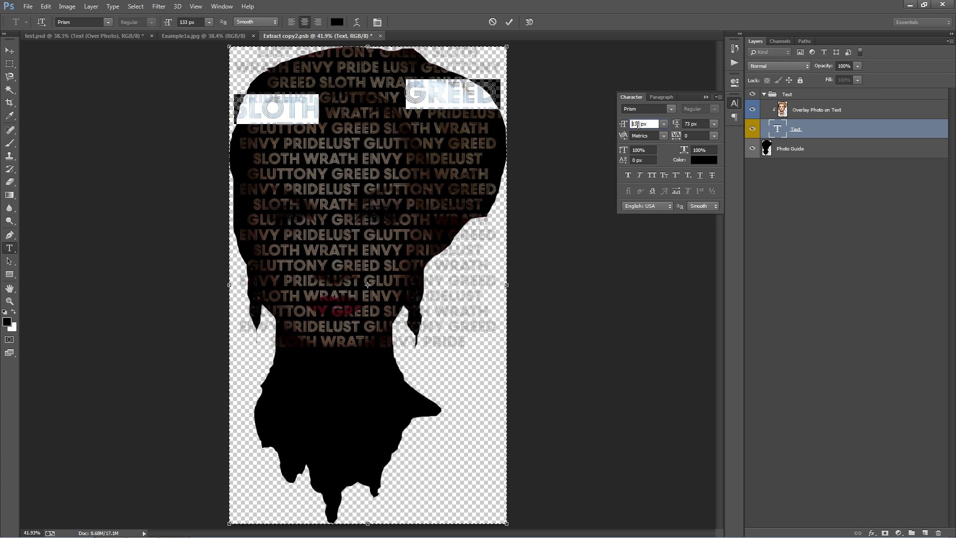
scroll(637, 125, "down", 8)
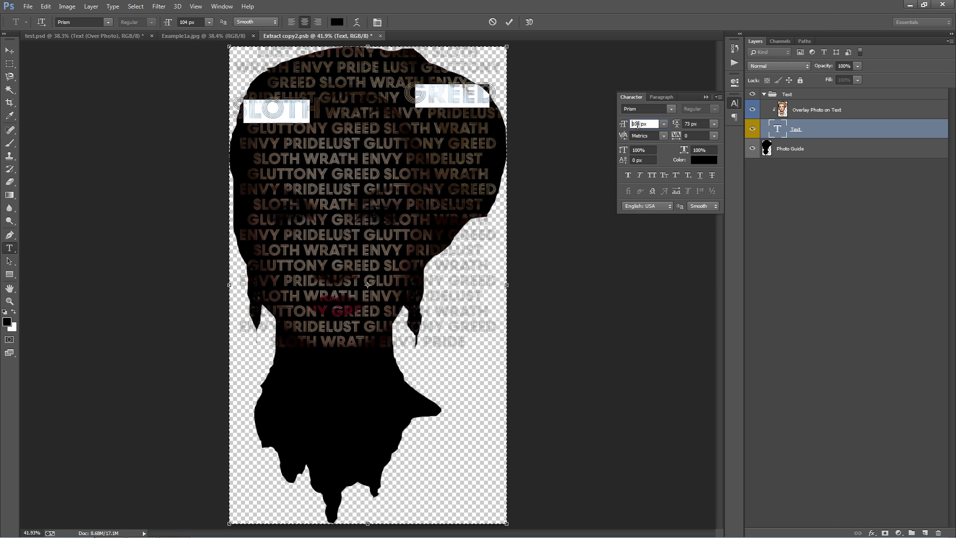
scroll(637, 125, "up", 19)
scroll(637, 125, "up", 20)
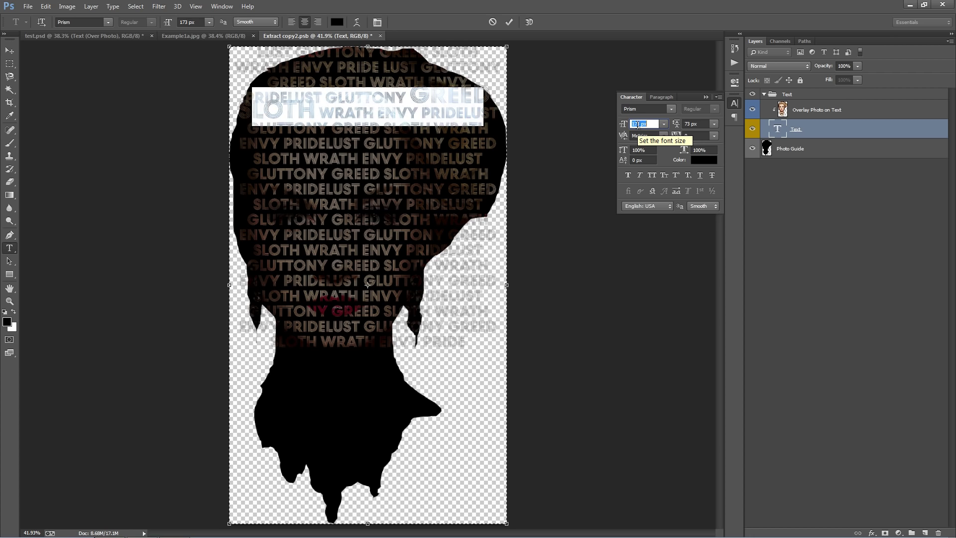
scroll(637, 125, "up", 10)
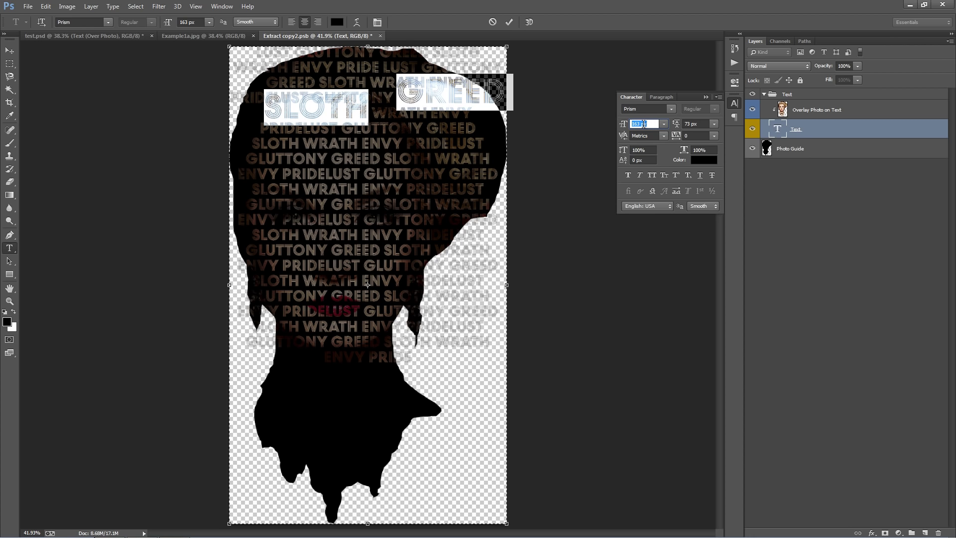
scroll(643, 124, "down", 10)
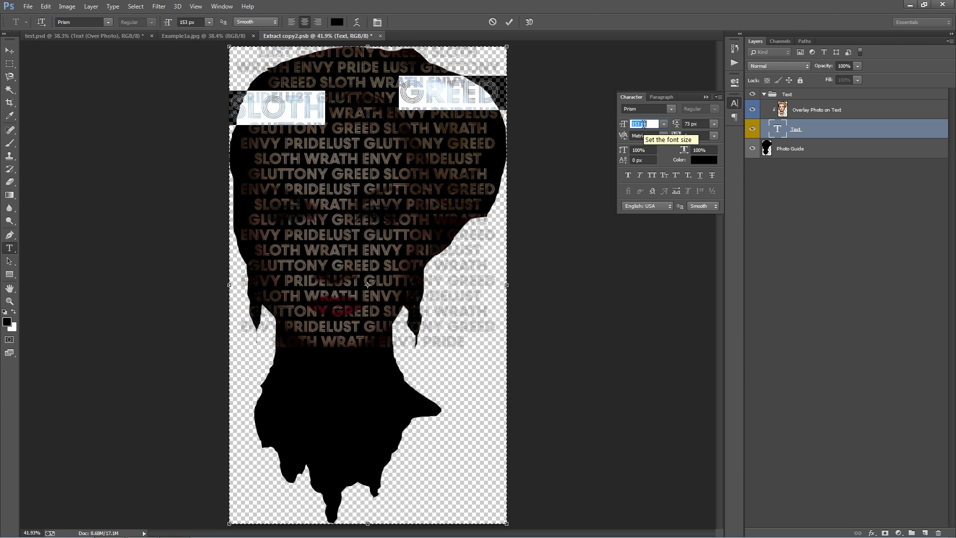
Set the leading of the enlarged "GREED SLOTH" words to 123 px.
left_click(706, 121)
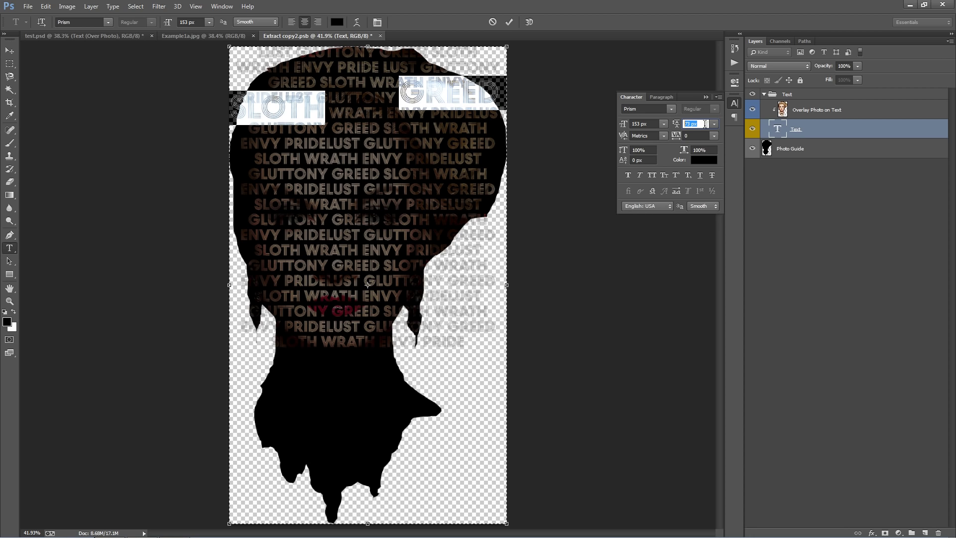
key("shift+Up")
key("shift+Up")
key("shift+Up")
key("shift+Up")
key("shift+Up")
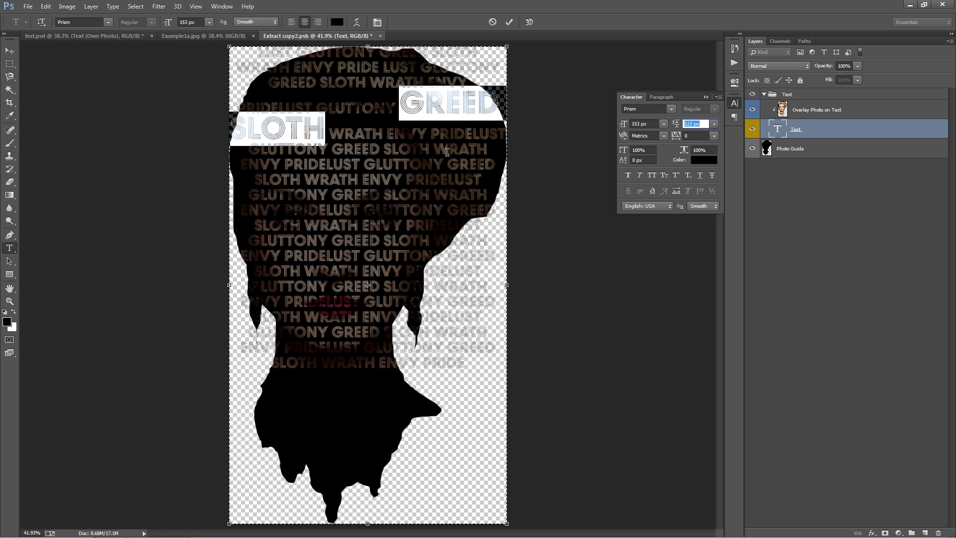
Set "WRATH ENVY PRIDELUST" below the enlarged words to a 154 px font size with 123 px leading.
left_click_drag(438, 149, 359, 164)
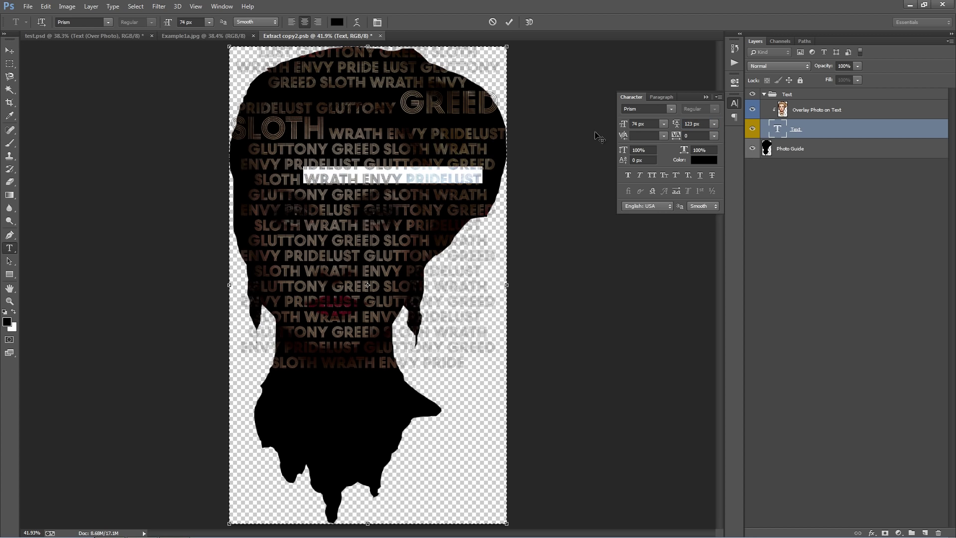
left_click(649, 124)
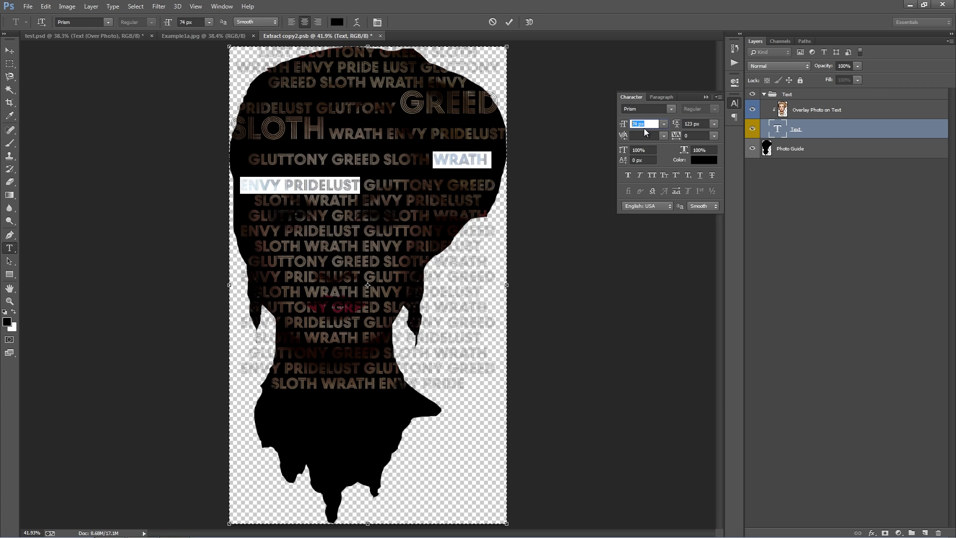
key("shift+Up")
key("shift+Up")
key("shift+Up")
key("shift+Up")
key("shift+Up")
key("shift+Up")
key("shift+Up")
key("shift+Up")
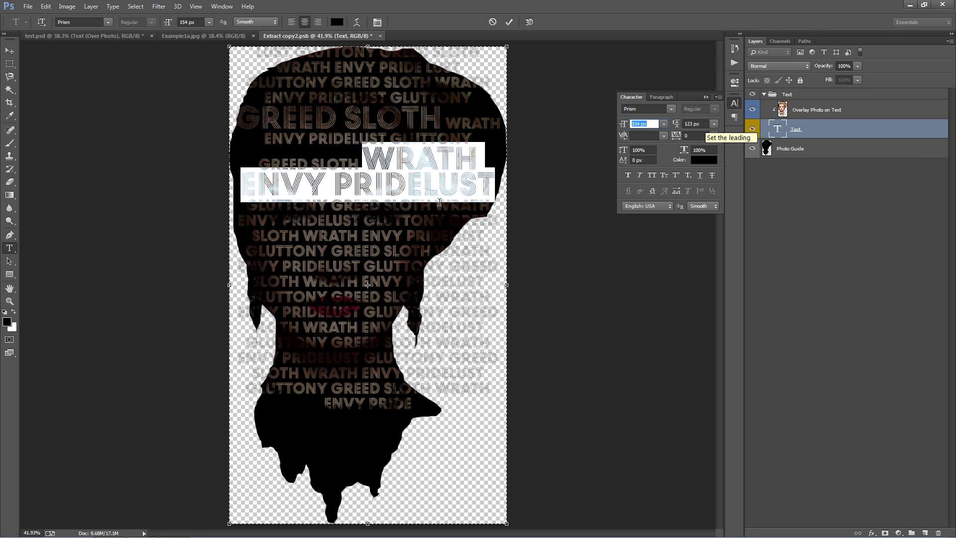
Set "PRIDELUST GLUTTONY GREED SLOTH WRATH ENVY" beneath the second enlarged group to a 54 px font size with 53 px leading.
left_click_drag(283, 220, 398, 236)
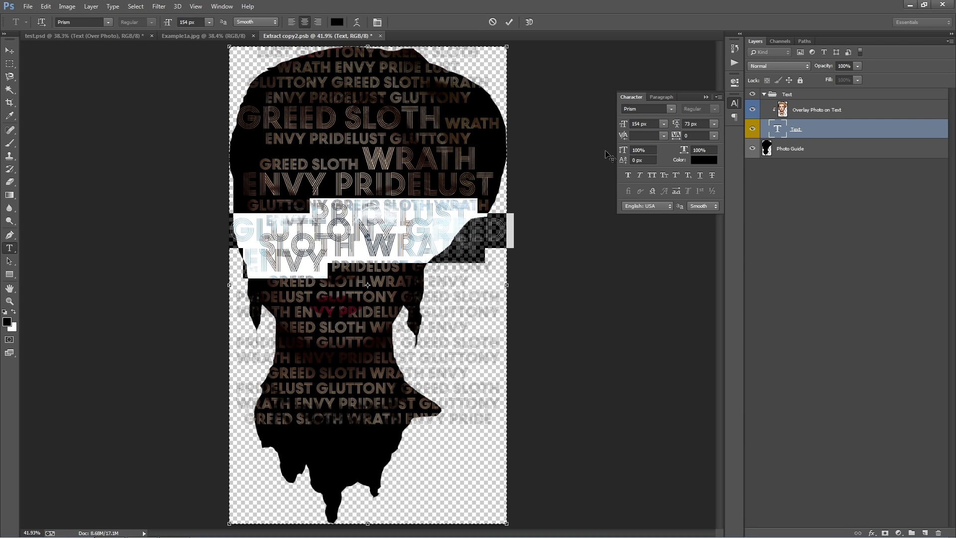
left_click(642, 123)
type("94")
key("Return")
scroll(642, 123, "down", 20)
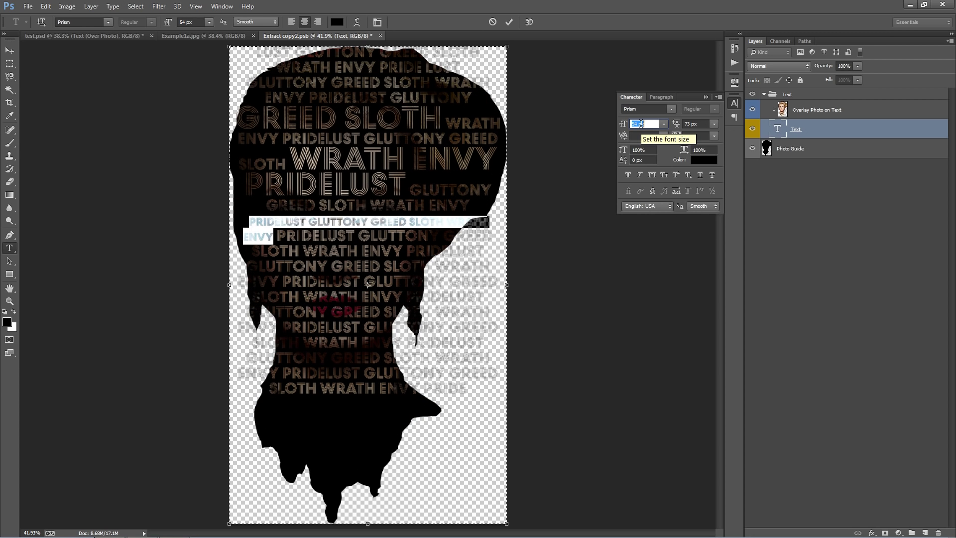
left_click(691, 123)
scroll(697, 124, "down", 10)
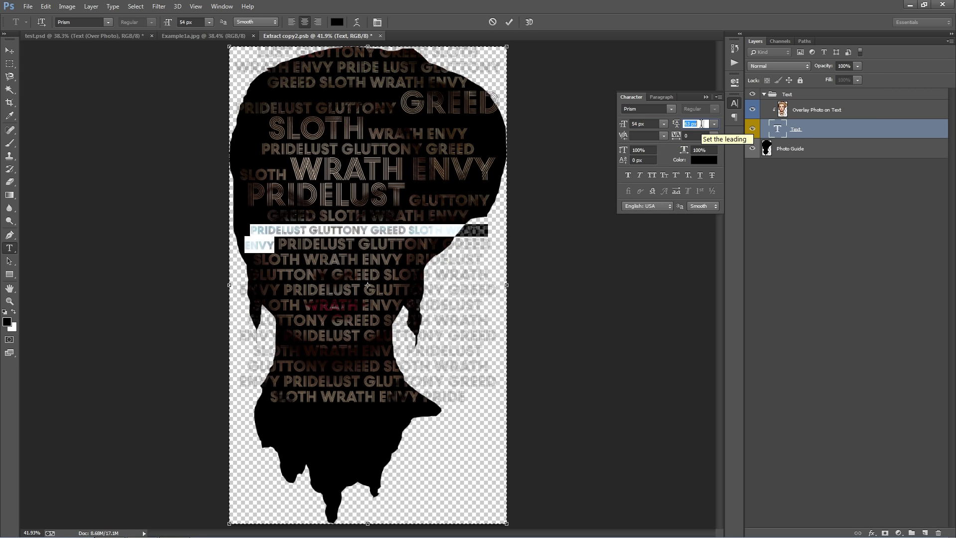
scroll(701, 124, "down", 10)
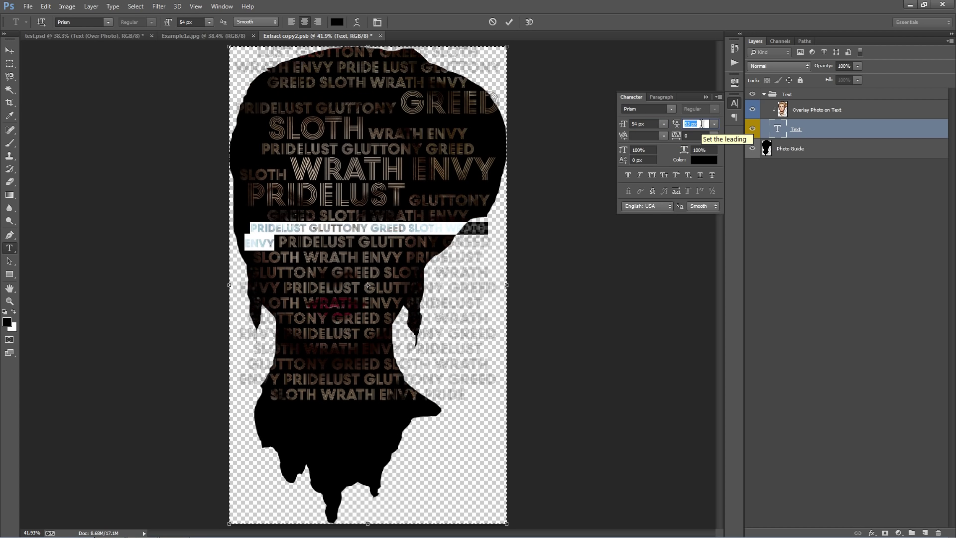
Select the text from "ENVY PRIDELUST" through the next "ENVY PRIDELUST" across the lower face and set it to 124 px with 93 px leading.
left_click_drag(361, 246, 361, 272)
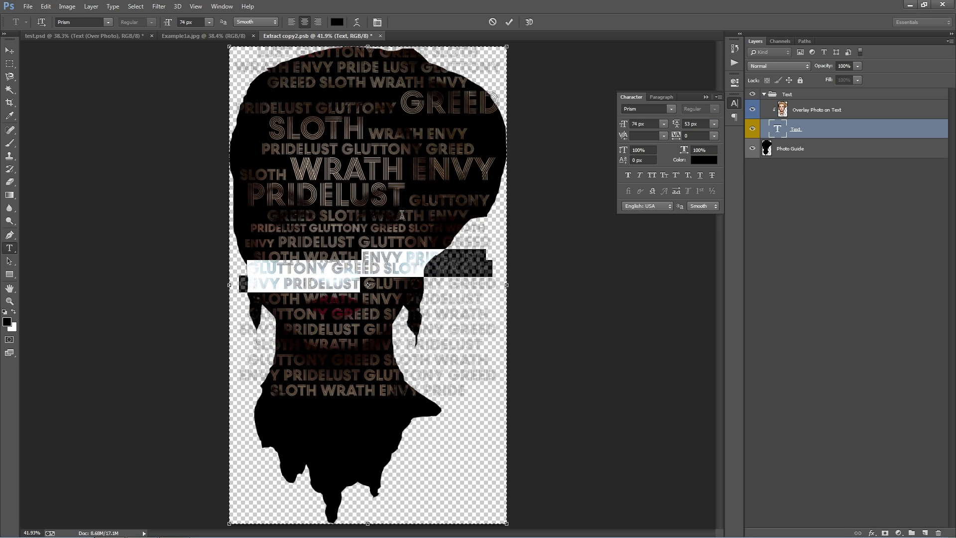
left_click(644, 123)
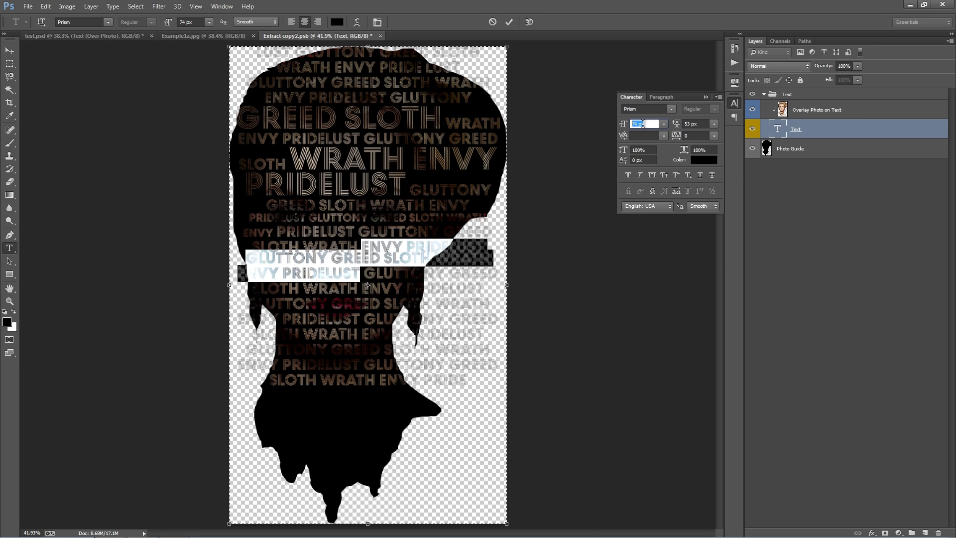
type("124")
key("Return")
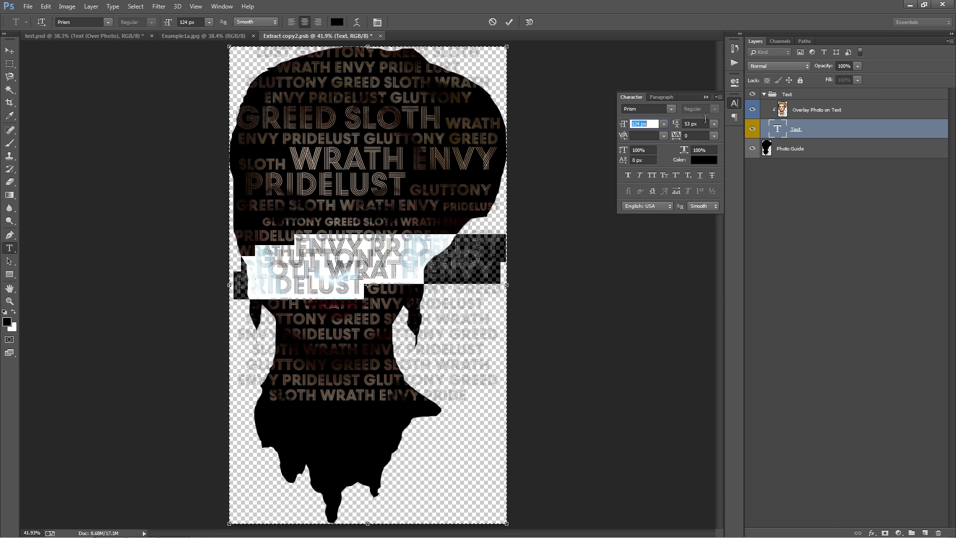
left_click(702, 124)
key("shift+Up")
key("shift+Up")
key("shift+Up")
key("shift+Up")
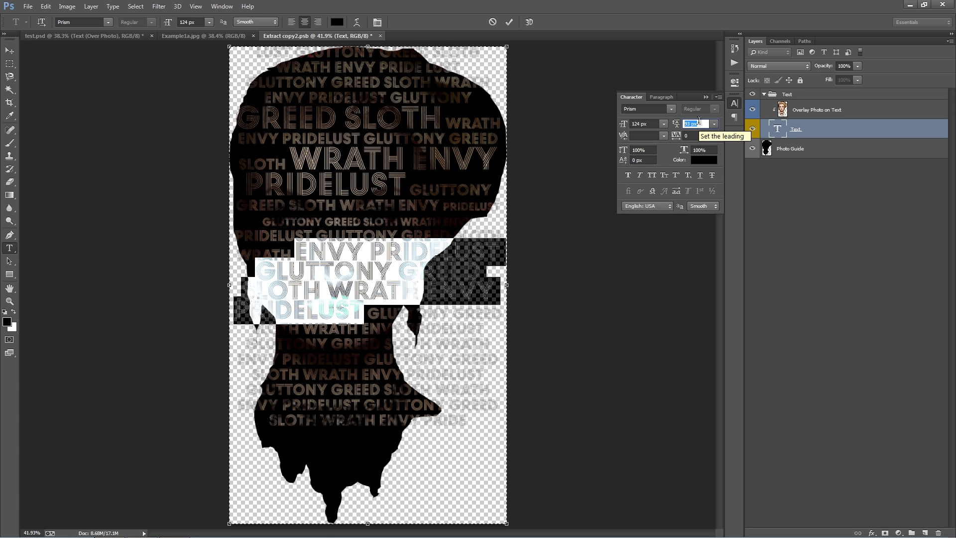
type("73")
key("Return")
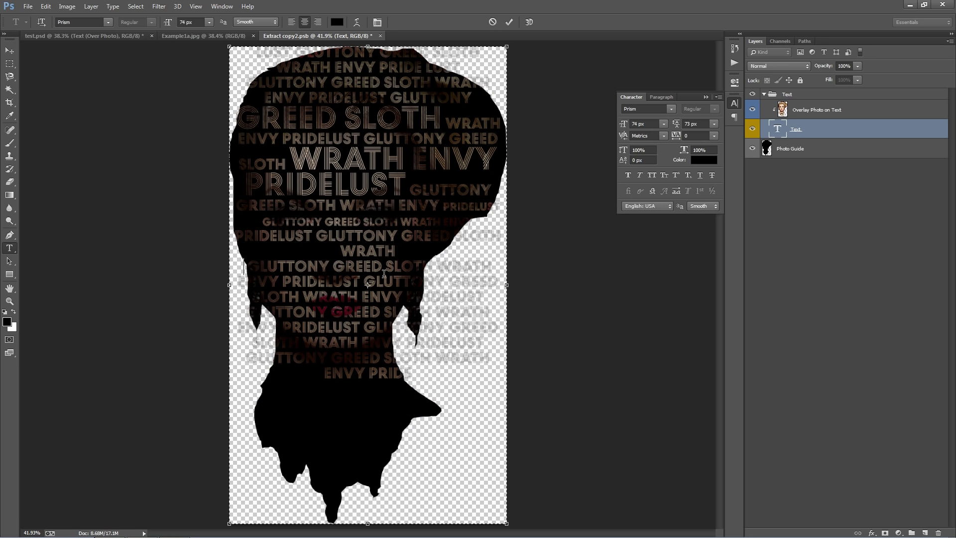
type("T")
key("ctrl+z")
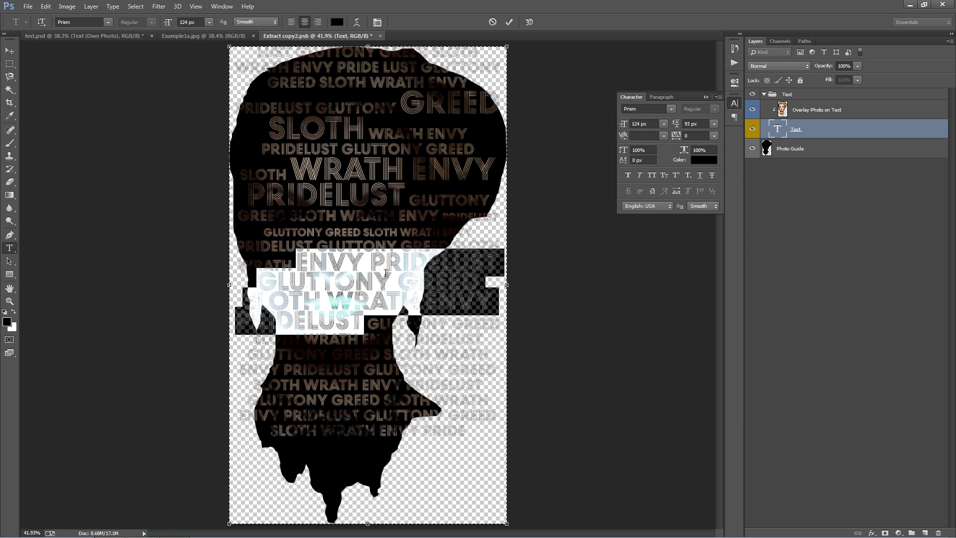
Deselect the enlarged words, commit the text edit by switching to the Move tool, and collapse the Character settings.
left_click(386, 262)
left_click_drag(359, 252, 335, 249)
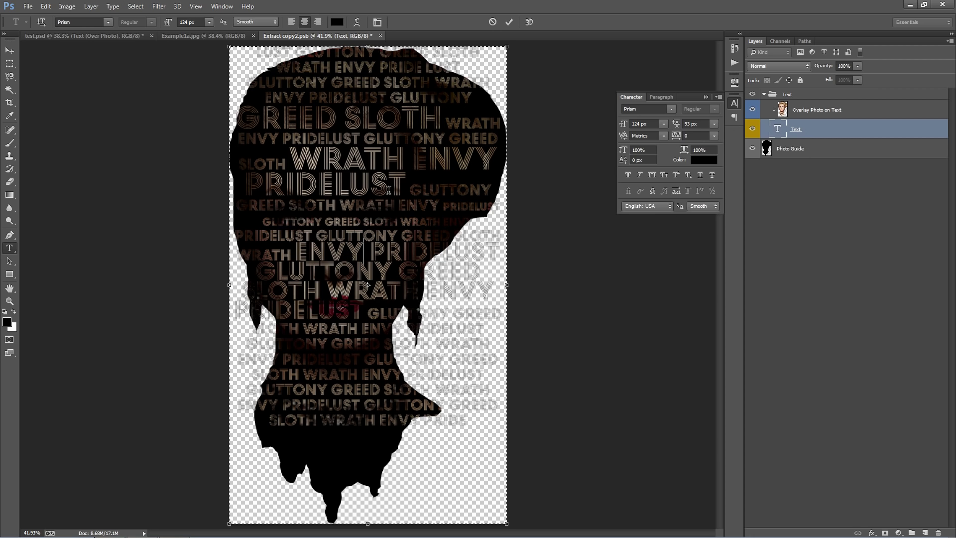
left_click(9, 50)
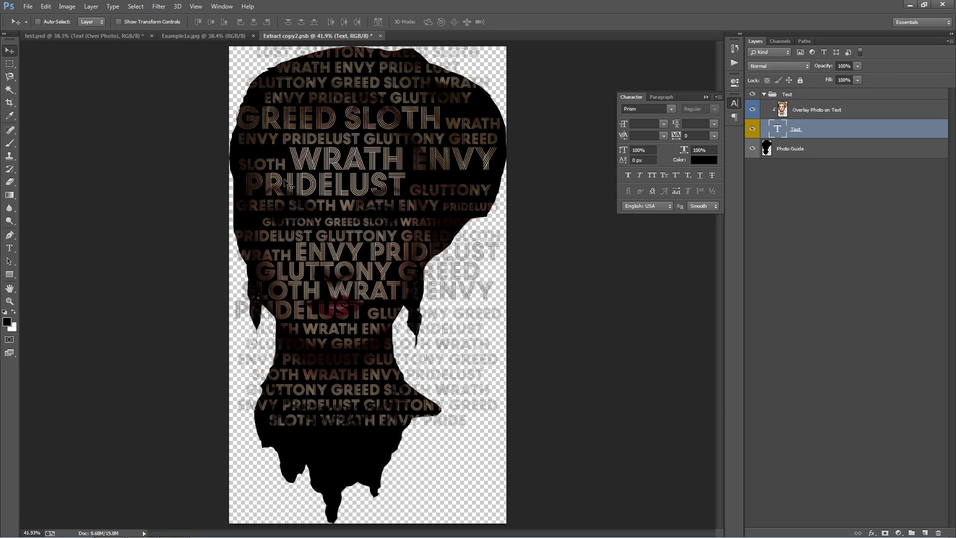
left_click(705, 97)
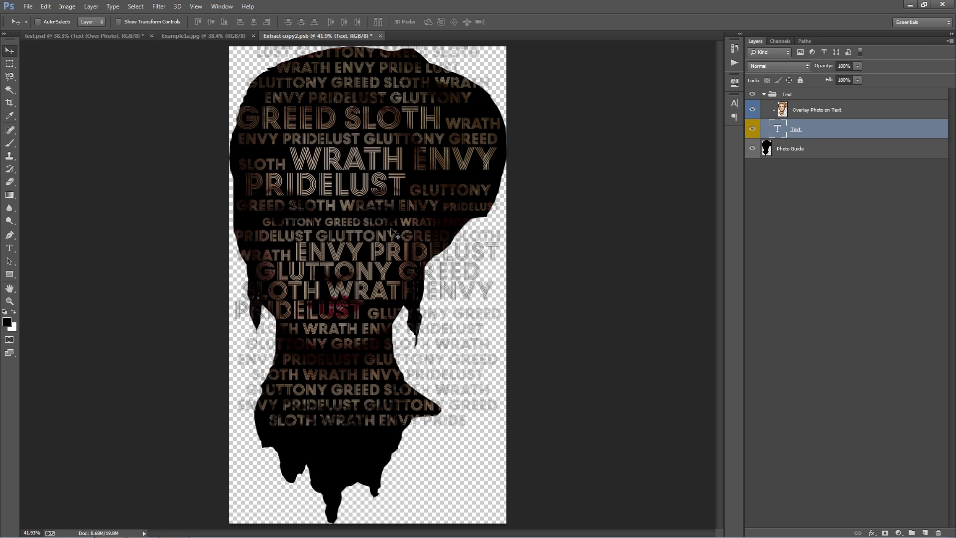
Preview the text with the Photo Guide layer hidden, show the guide again, and select that layer.
left_click(752, 149)
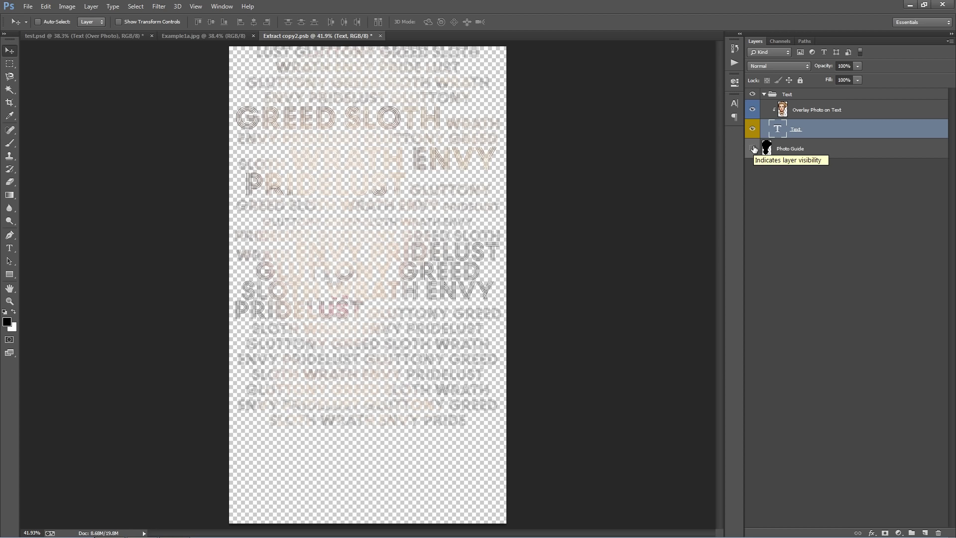
left_click(752, 149)
left_click(752, 149)
left_click(753, 149)
left_click(765, 152)
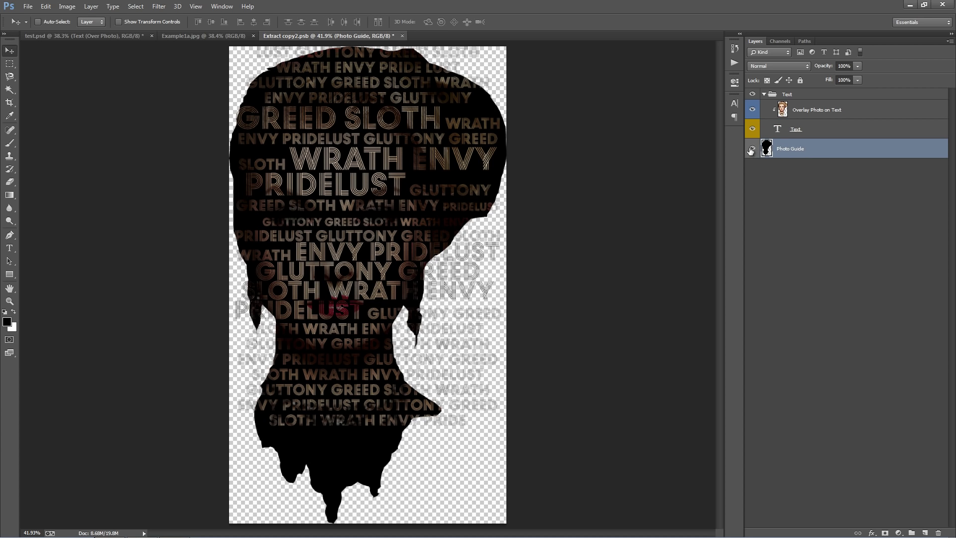
Hide the Photo Guide layer to check the text on its own, and show the guide again.
left_click(751, 149)
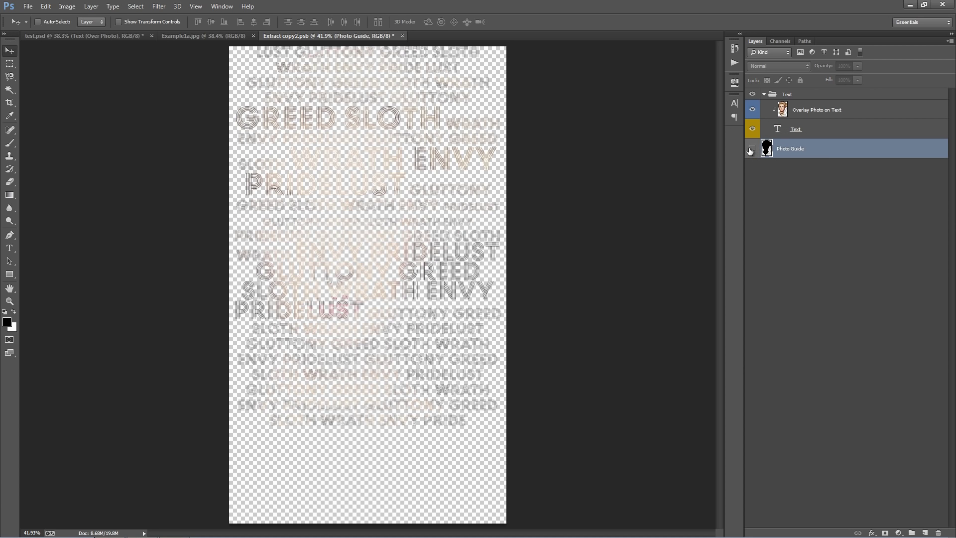
left_click(753, 151)
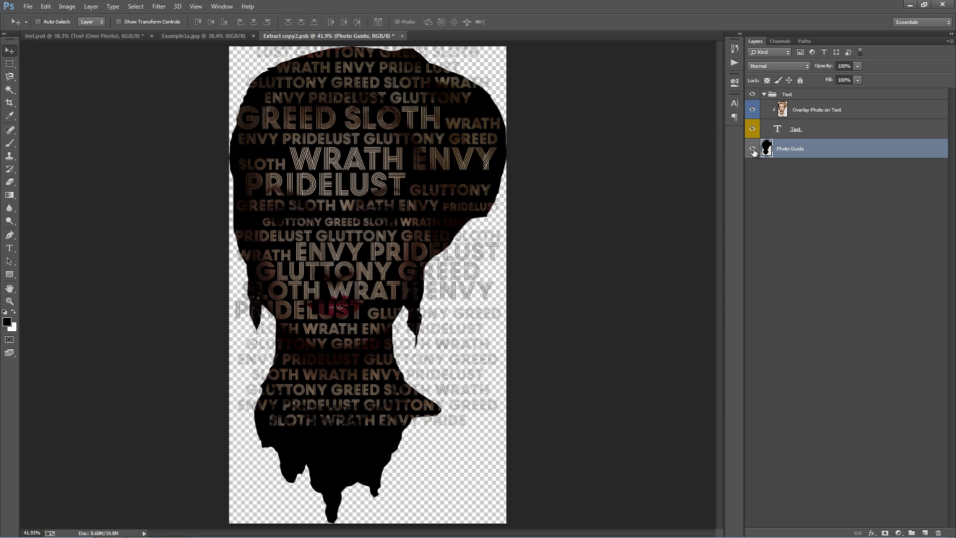
Duplicate the Text group and set all of the copy's text to a 33 px font size.
left_click(774, 96)
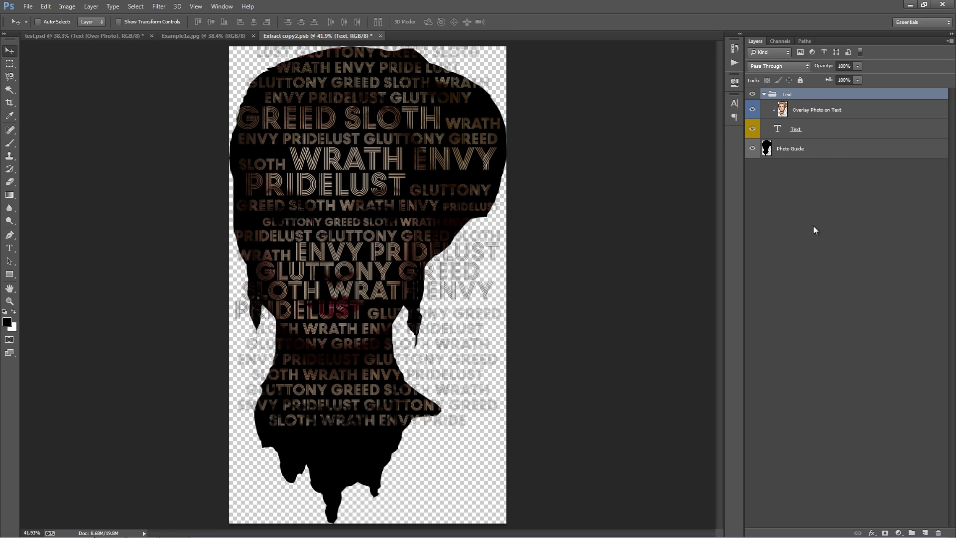
key("ctrl+j")
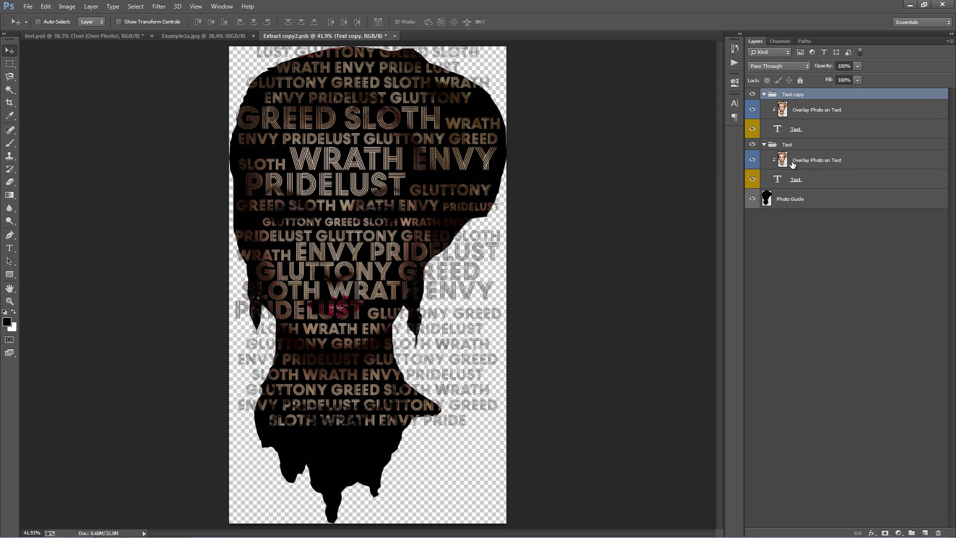
left_click(808, 132)
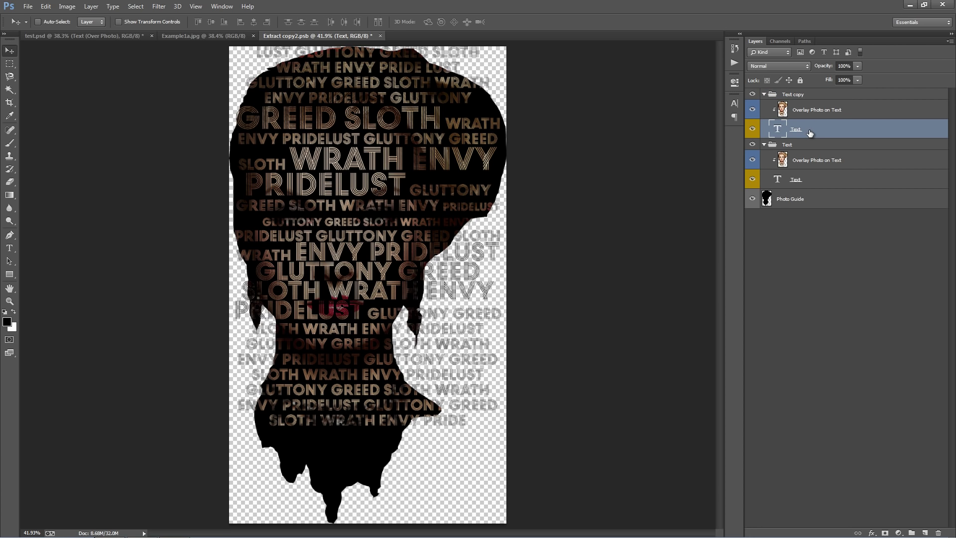
double_click(776, 130)
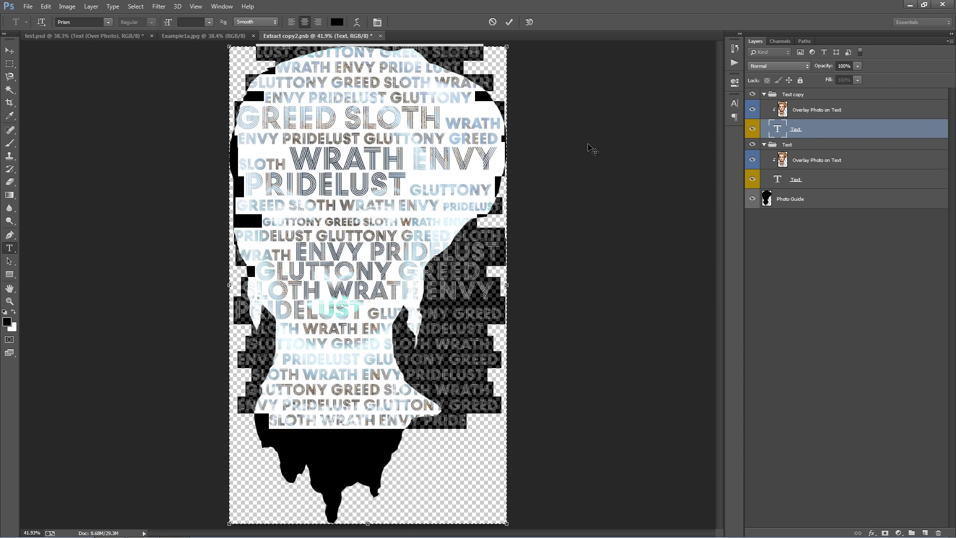
left_click(180, 23)
type("33")
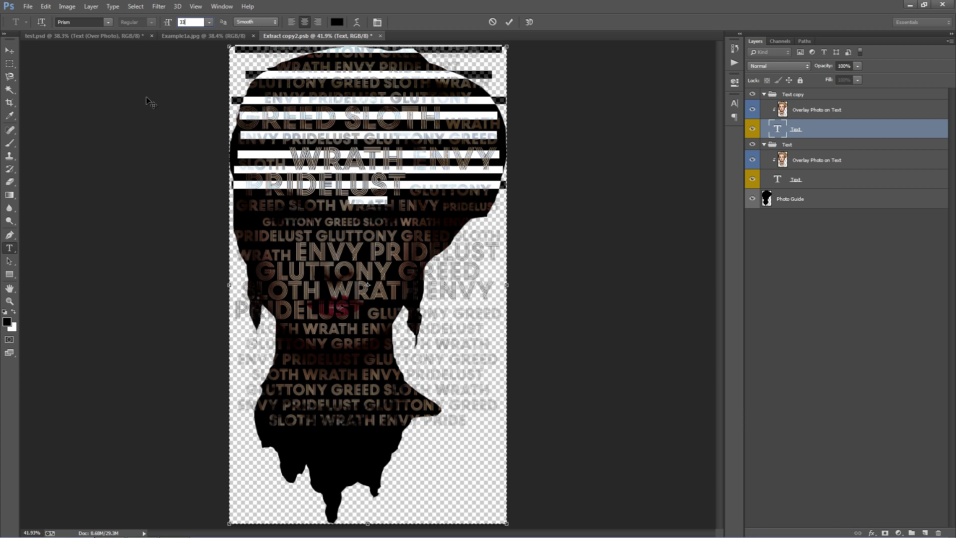
Set the duplicated text's leading to Auto, commit the edit with the Move tool, and nudge the text over the upper head.
left_click(735, 103)
left_click(694, 120)
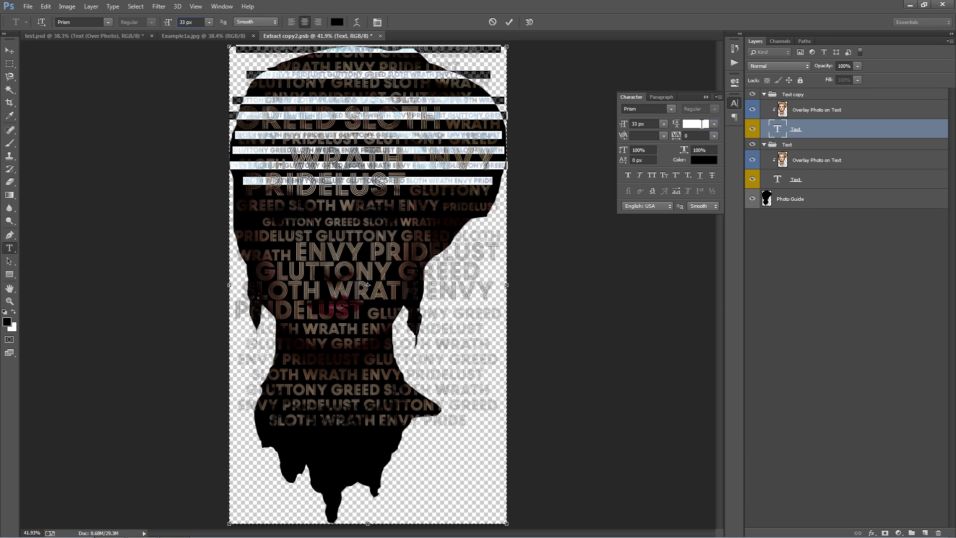
left_click(713, 123)
left_click(703, 134)
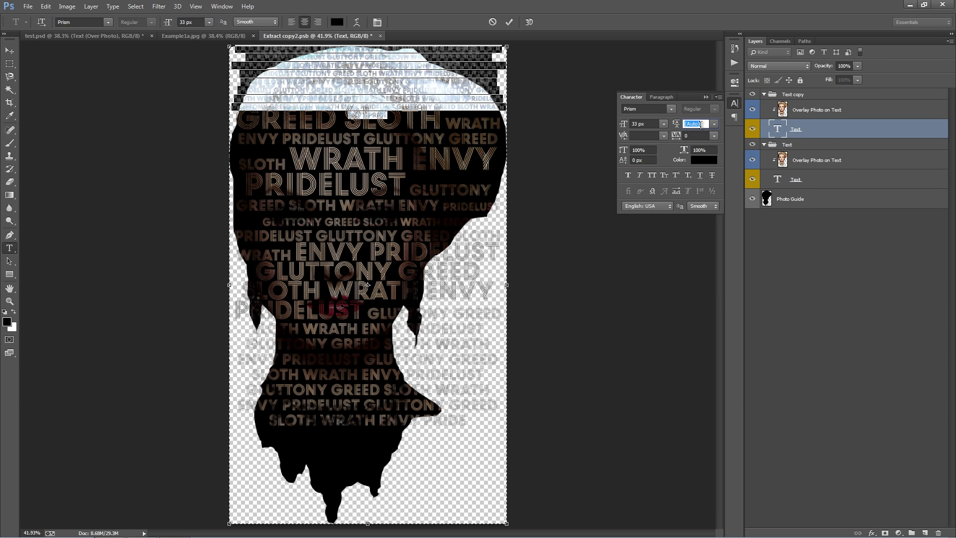
left_click(9, 51)
mouse_move(370, 85)
left_mouse_down()
mouse_move(366, 120)
mouse_move(368, 87)
left_mouse_up()
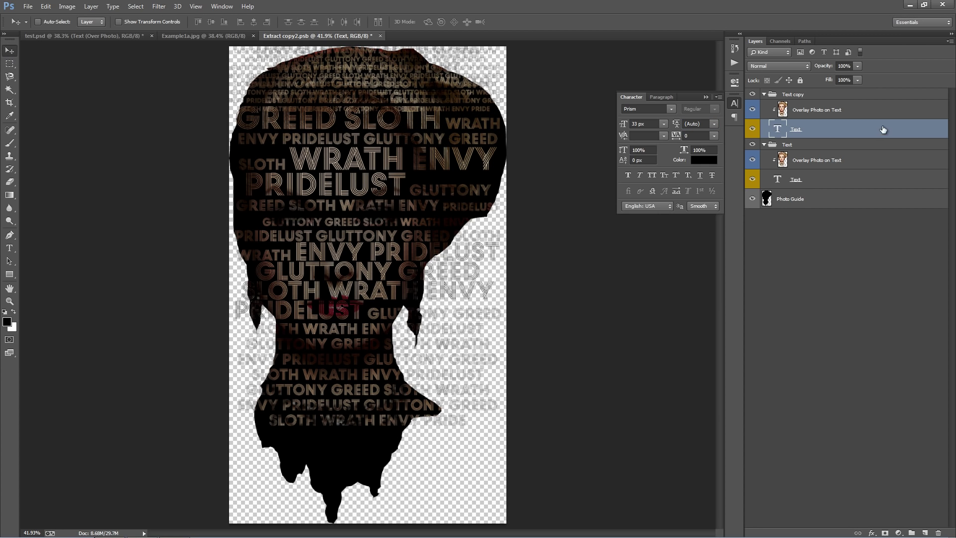
Duplicate the Text copy group and move the Text layer inside the original Text copy group down about 402 px.
left_click(817, 97)
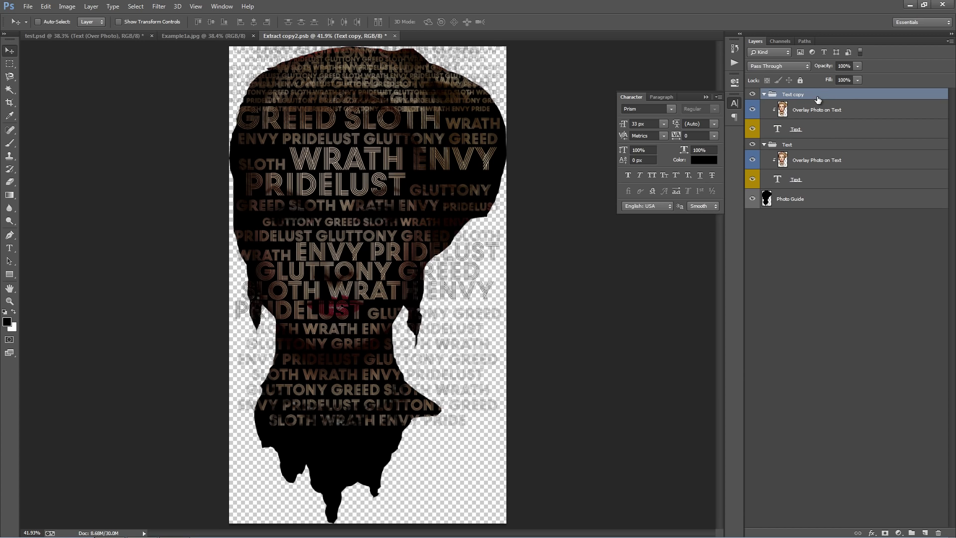
key("ctrl+j")
left_click(825, 180)
left_click_drag(423, 72, 425, 171)
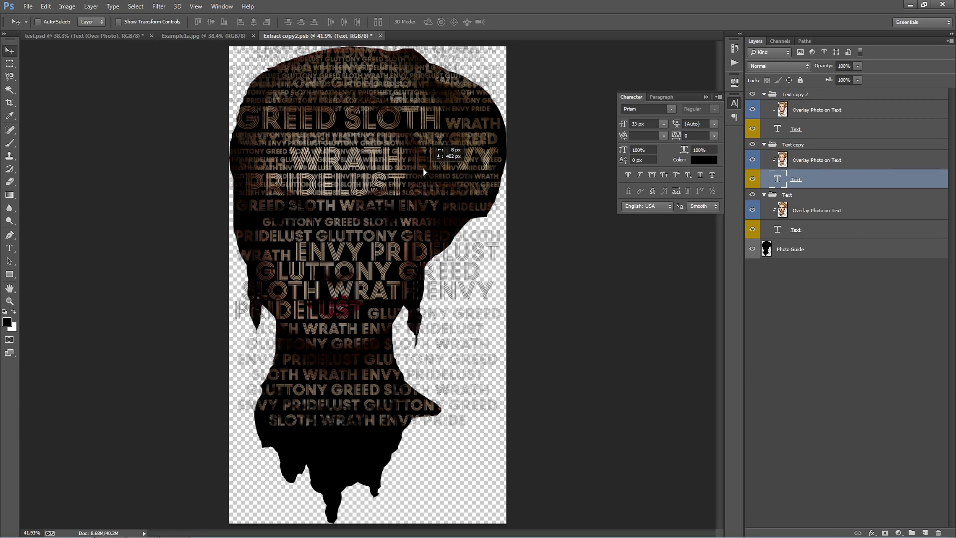
Delete both duplicated small-text groups, keeping only the original Text group above the Photo Guide layer.
left_click(826, 98)
key("Delete")
key("Delete")
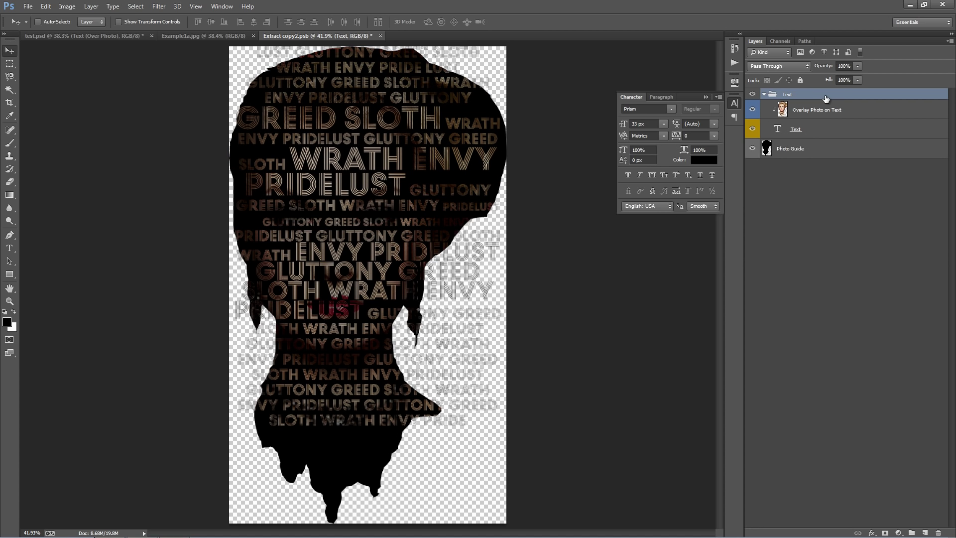
Duplicate the Text group again and rotate the copy's text -90° with Free Transform.
key("ctrl+j")
left_click(816, 129)
key("ctrl+minus")
key("ctrl+minus")
key("ctrl+minus")
key("ctrl+t")
left_click_drag(512, 244, 336, 112)
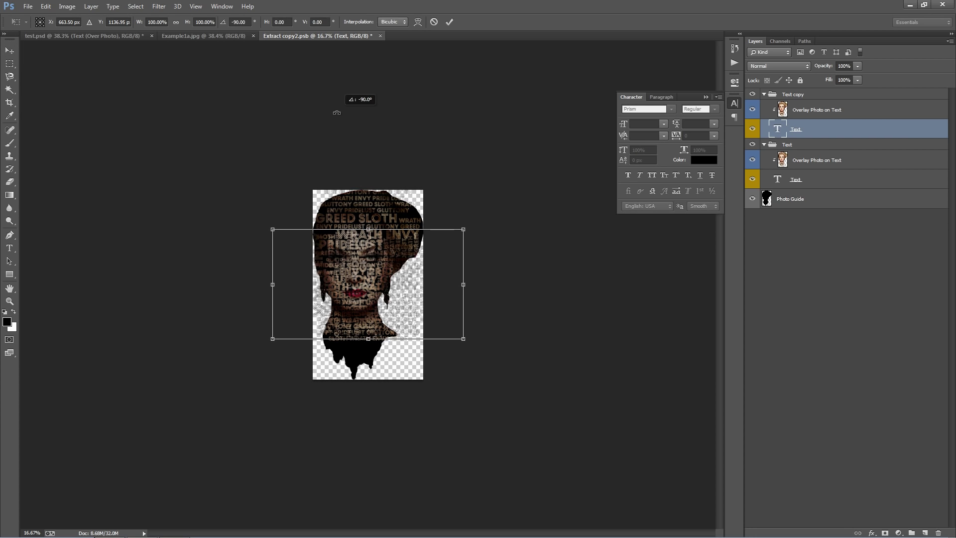
Move the rotated text over the upper head, commit the transform, and reposition the text across the face.
left_click_drag(375, 278, 404, 237)
key("Return")
key("ctrl+0")
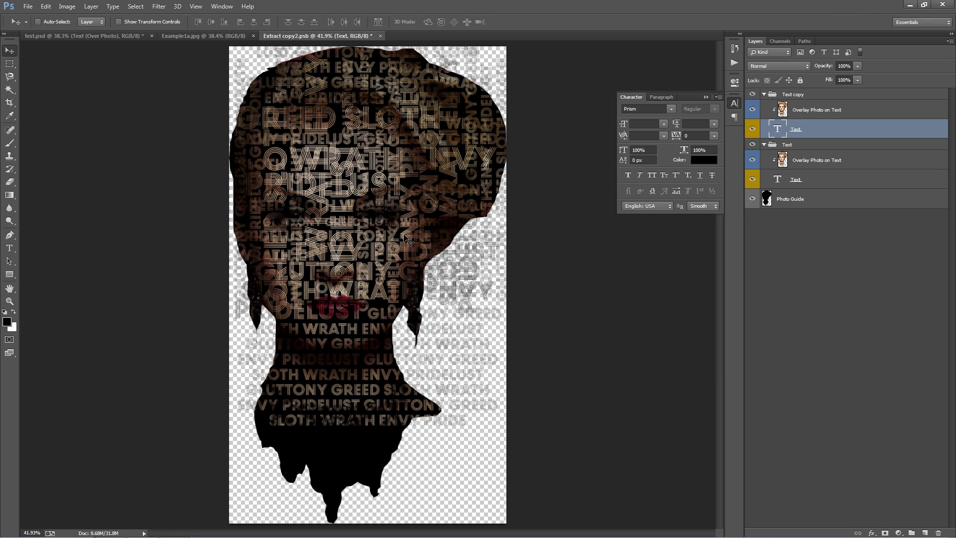
left_click_drag(409, 241, 360, 224)
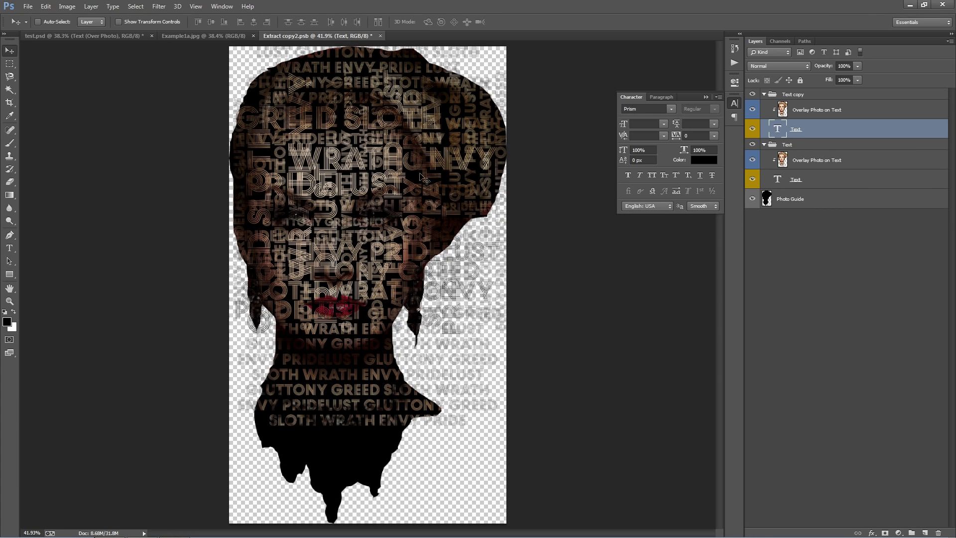
Delete the Text copy group holding the rotated text and collapse the Character settings.
left_click(811, 96)
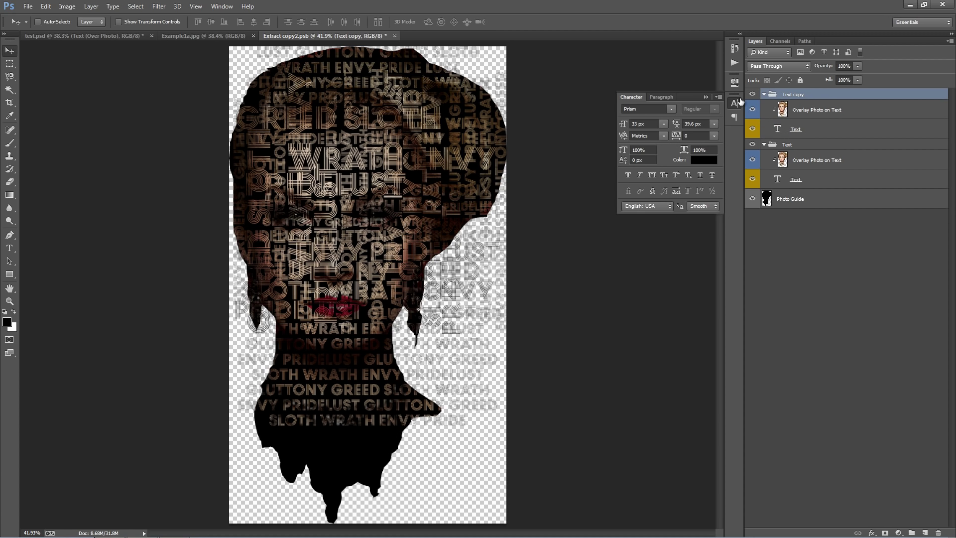
left_click(706, 97)
key("Delete")
Hide the Photo Guide layer, then save and close Extract copy2.psb to update the text in test.psd.
left_click(799, 150)
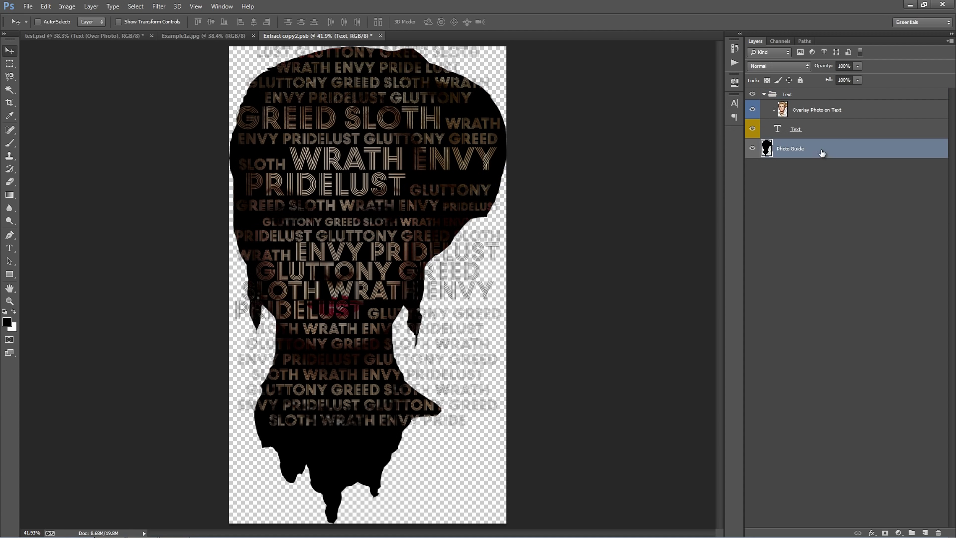
left_click(752, 149)
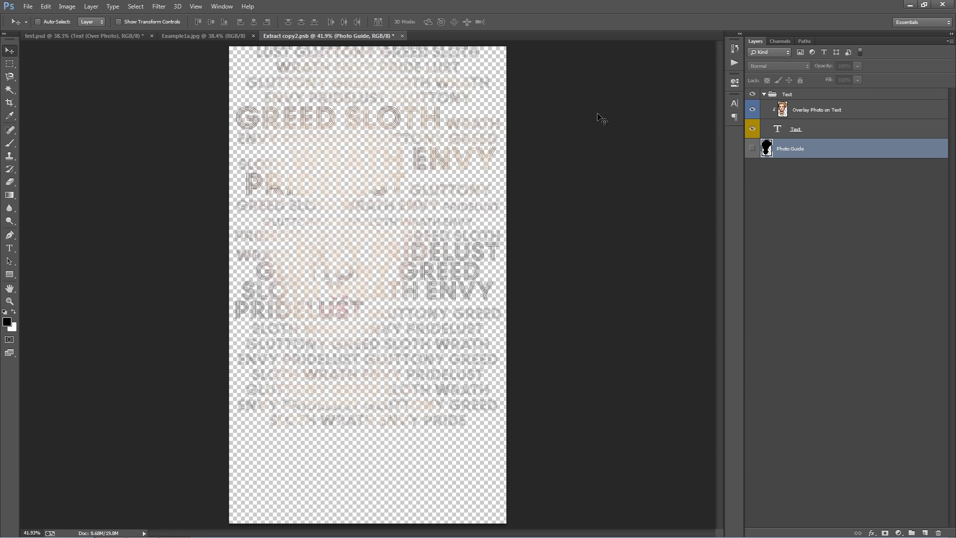
left_click(90, 37)
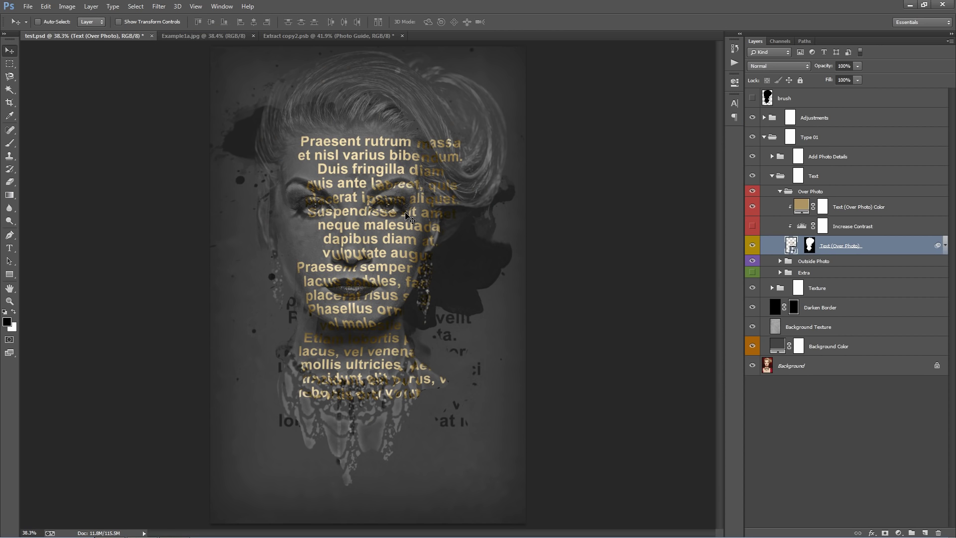
left_click(297, 38)
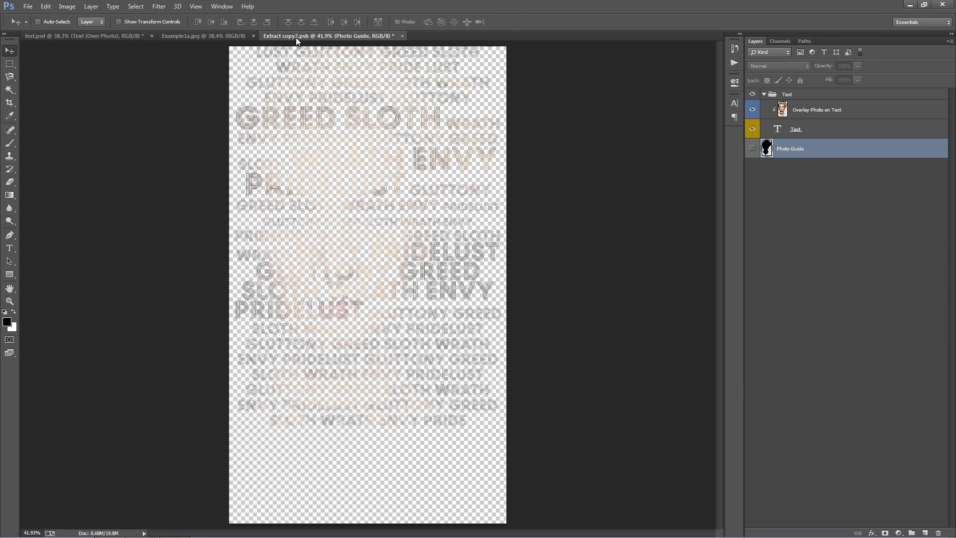
key("ctrl+s")
left_click(399, 36)
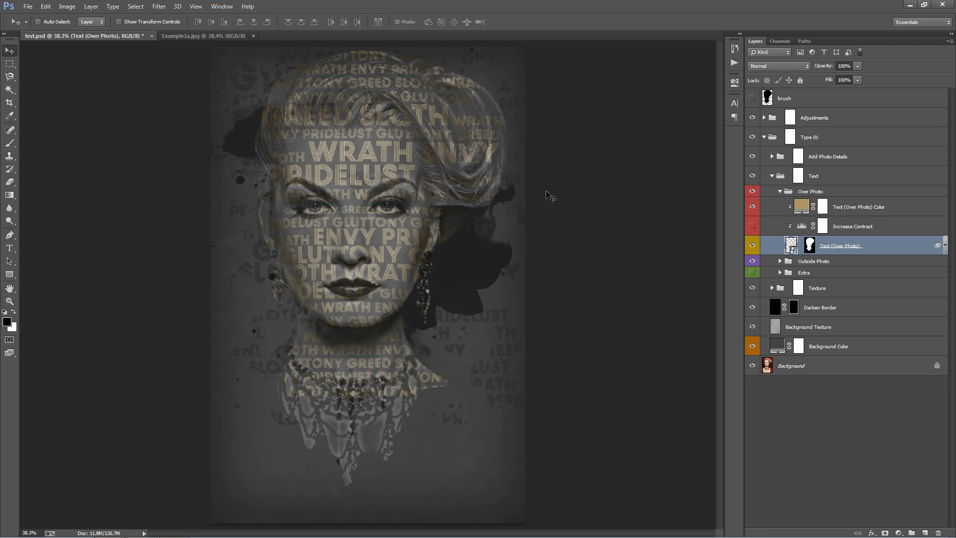
Check the Example1a.jpg reference and change the Text (Over Photo) Color fill in test.psd to white, ffffff.
left_click(187, 38)
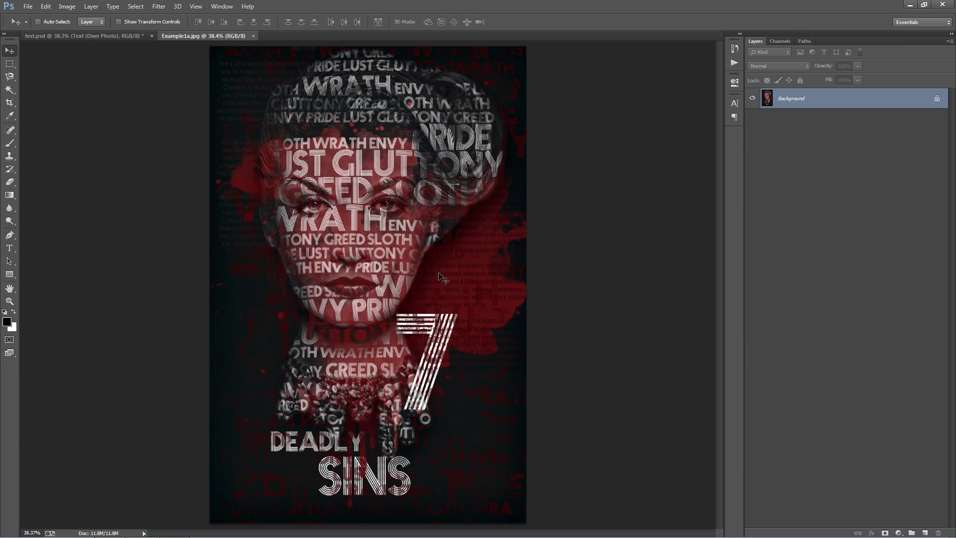
left_click(105, 36)
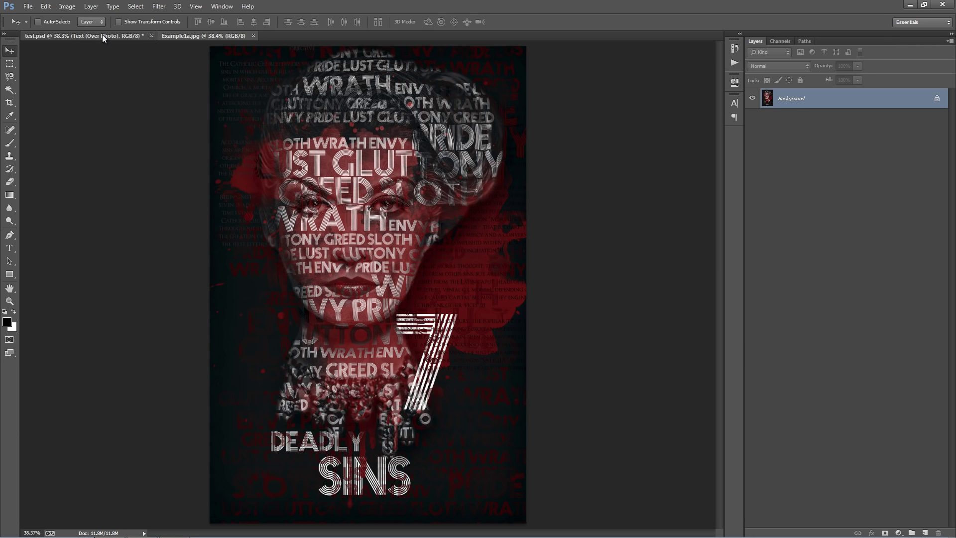
double_click(799, 206)
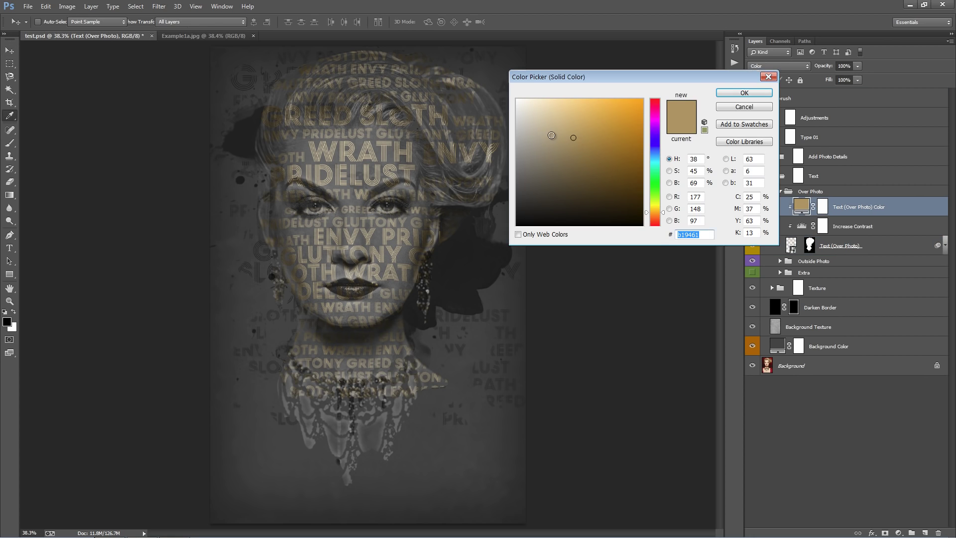
type("ffffff")
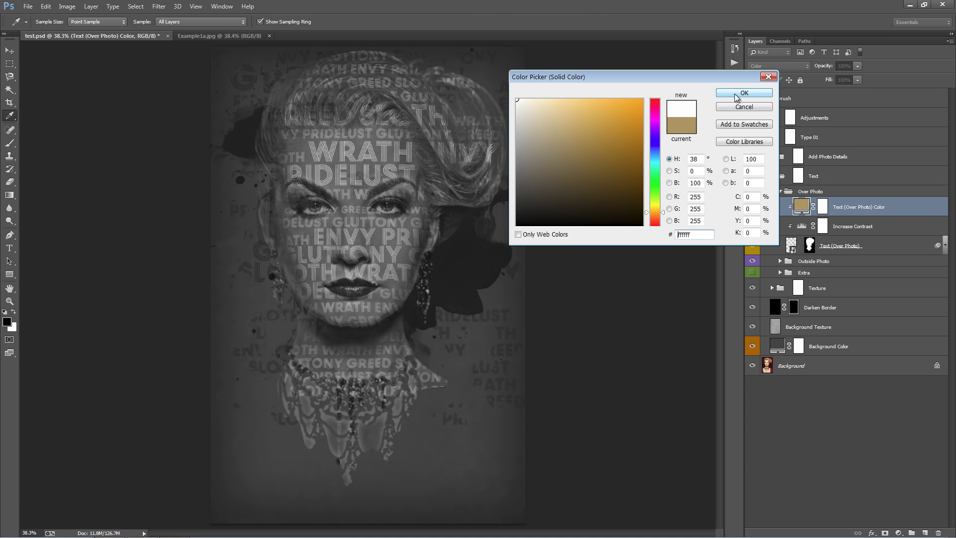
left_click(744, 92)
key("v")
Compare with Example1a.jpg, then select and show the Increase Contrast layer in the Over Photo group of test.psd.
left_click(247, 35)
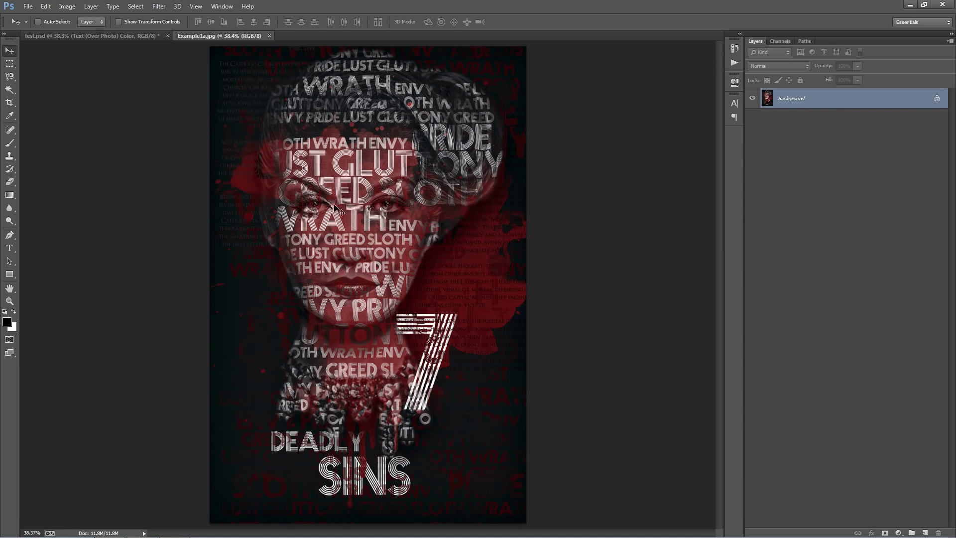
left_click(123, 36)
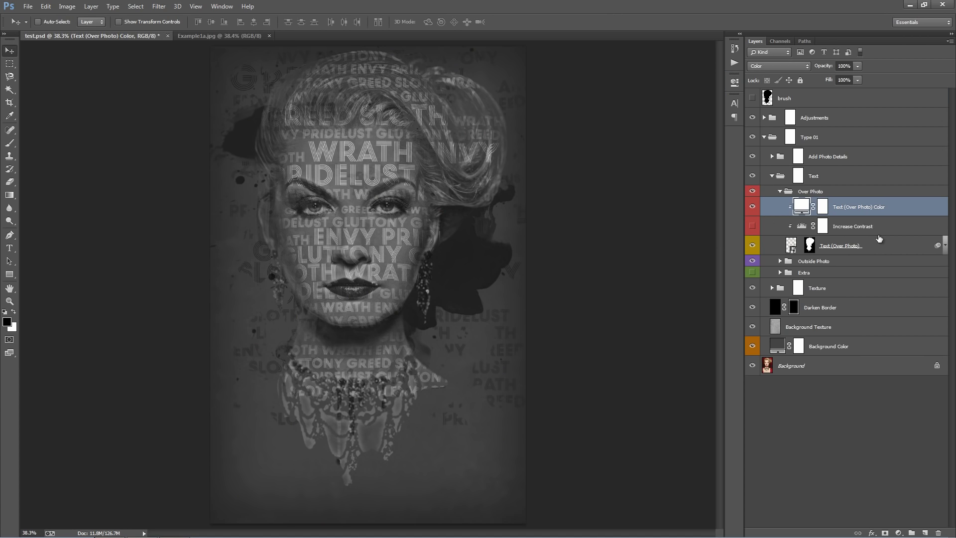
left_click(886, 240)
left_click(879, 233)
left_click(752, 226)
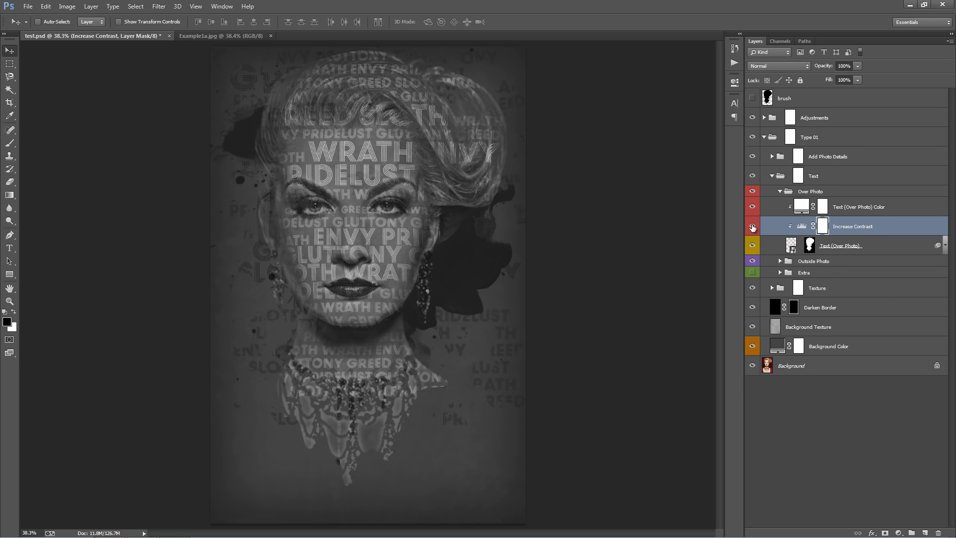
Set the Increase Contrast Levels input to 30 for black and 172 for white, then collapse the adjustment's properties.
double_click(802, 226)
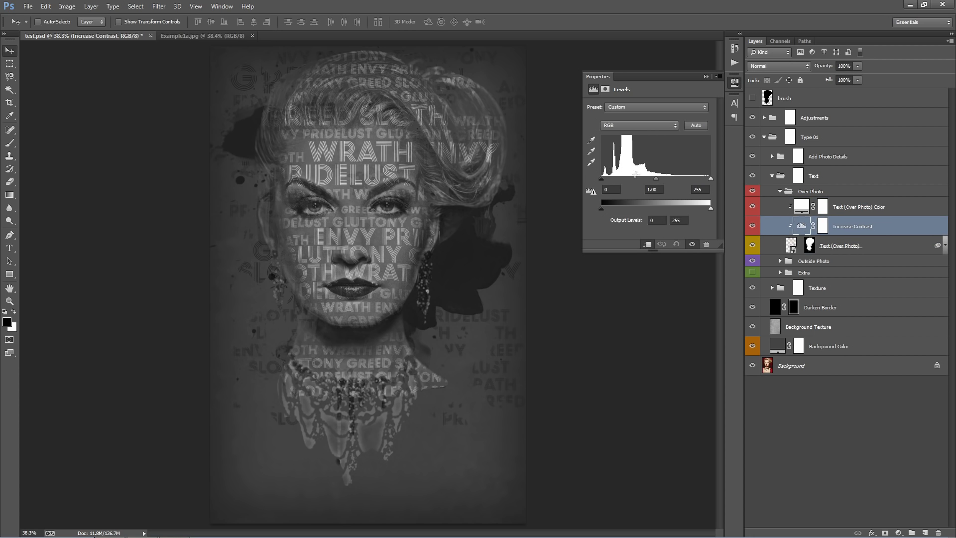
left_click_drag(711, 178, 681, 178)
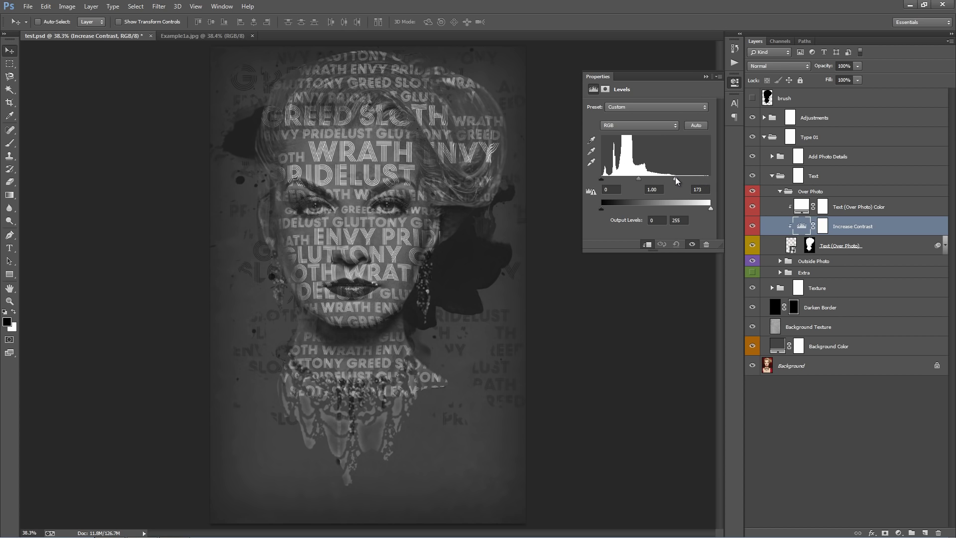
left_click_drag(675, 177, 675, 178)
left_click_drag(609, 177, 617, 180)
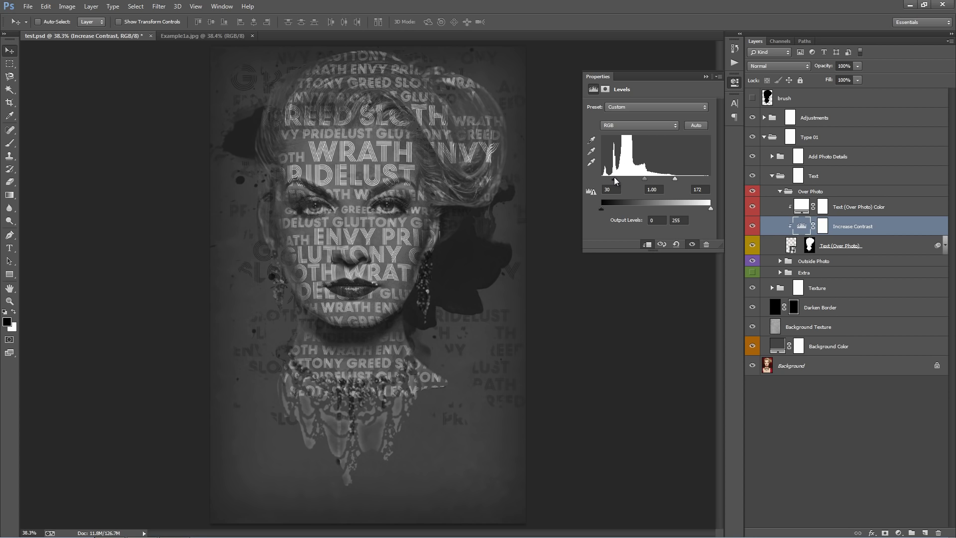
left_click(734, 82)
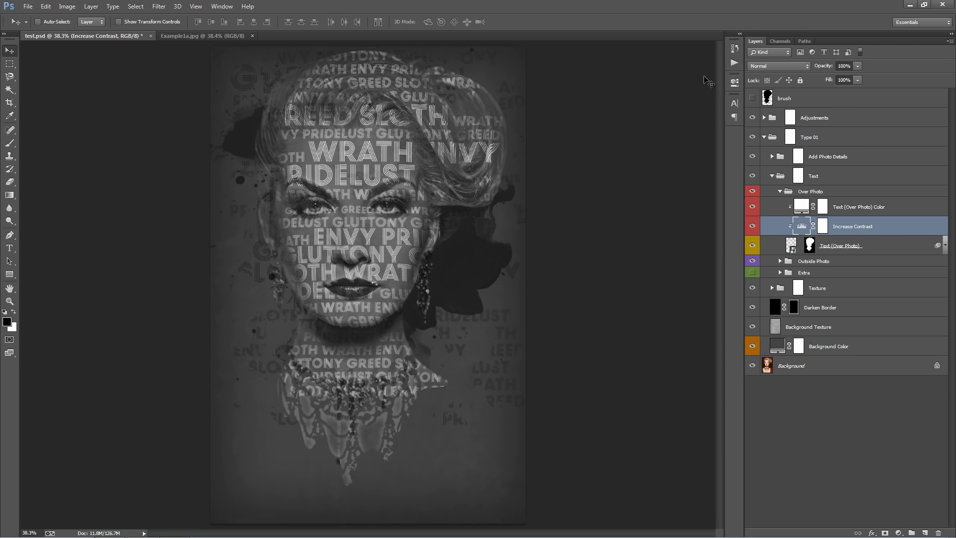
Collapse the Over Photo group and switch to Example1a.jpg for reference.
left_click(780, 191)
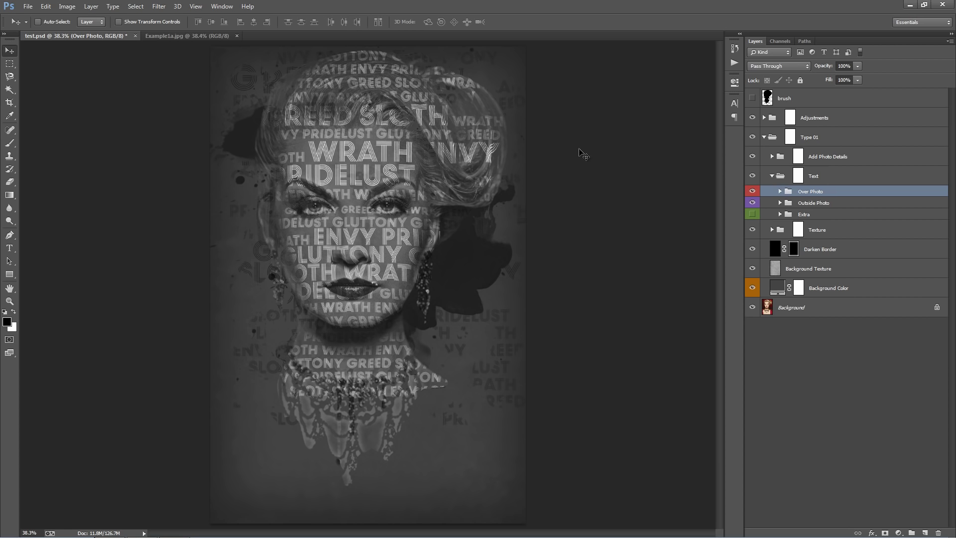
left_click(180, 39)
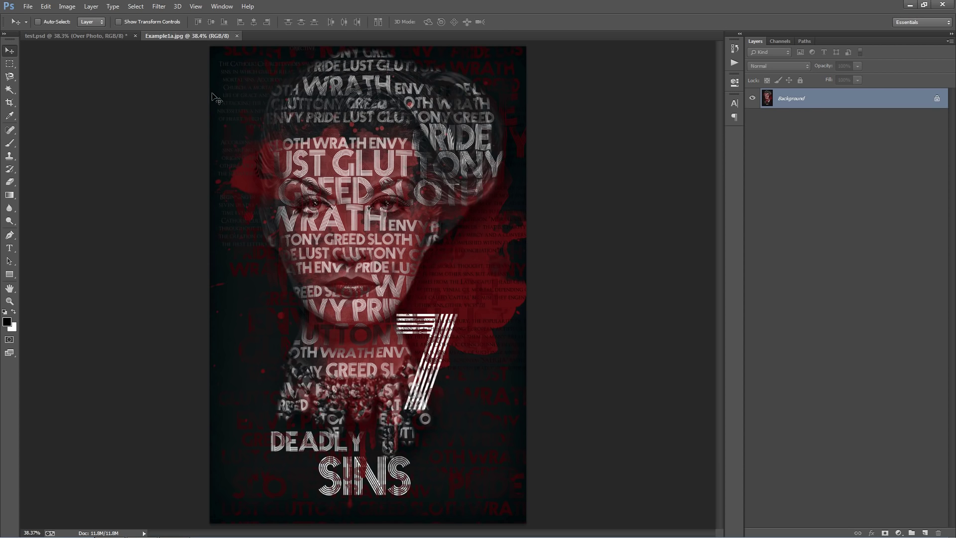
Collapse the Text group in test.psd, then expand the Texture group and try shifting its Texture layer.
left_click(93, 38)
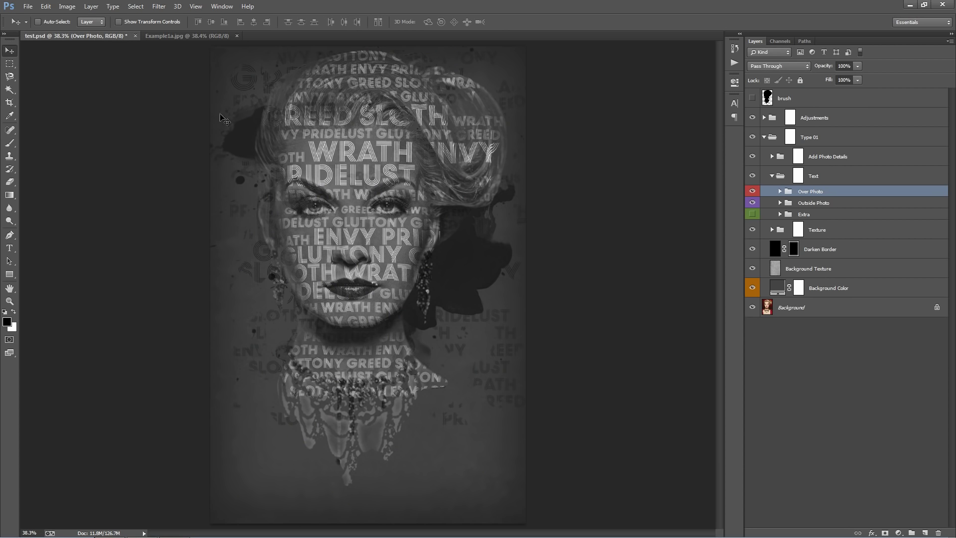
left_click(774, 177)
left_click(773, 178)
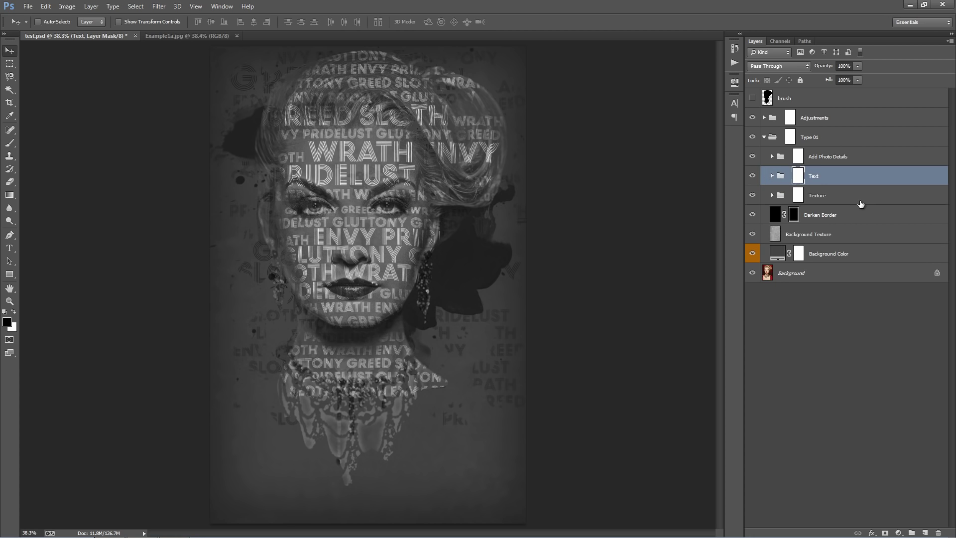
left_click(859, 201)
left_click(771, 195)
left_click(856, 258)
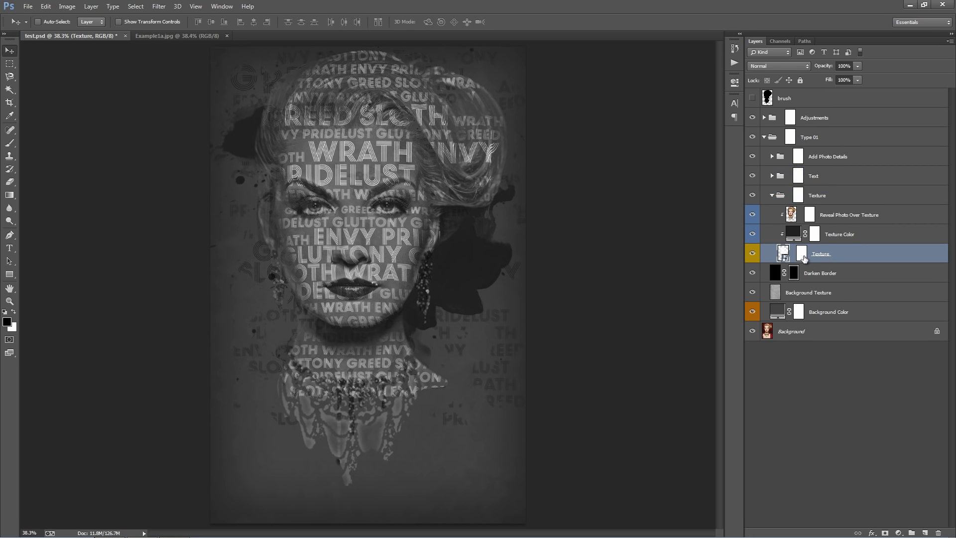
left_click_drag(483, 162, 537, 223)
Change the Texture Color fill to a dark red close to 811010.
double_click(794, 237)
left_click(618, 150)
left_click(622, 167)
left_click(628, 151)
left_click(623, 171)
left_click(627, 161)
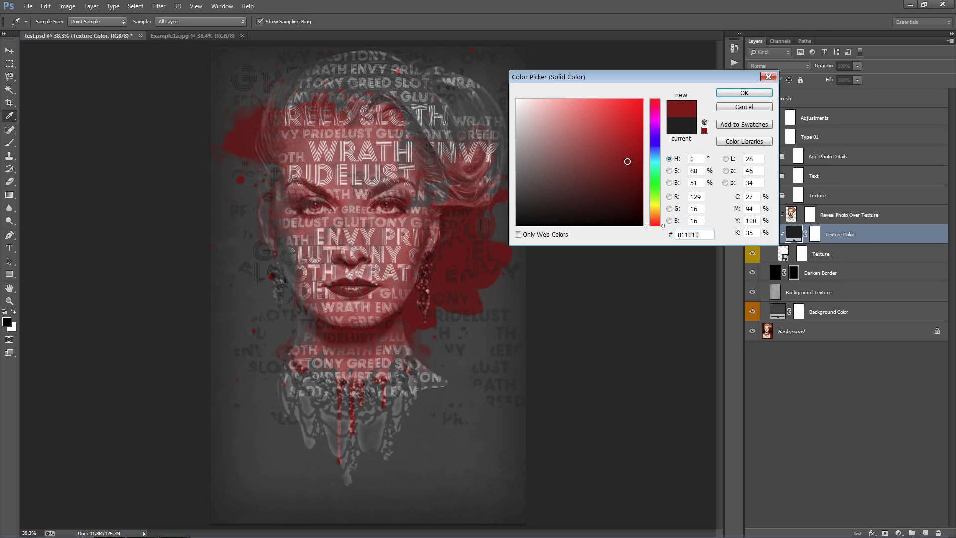
left_click(627, 165)
left_click(744, 92)
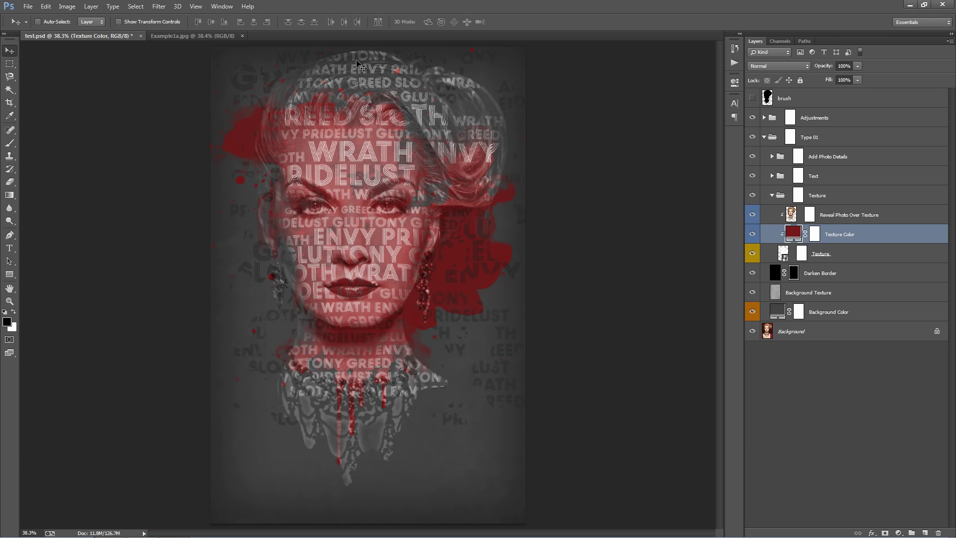
Check Example1a.jpg for reference and set the Background Color fill in test.psd to dark blue, 10181d.
left_click(188, 36)
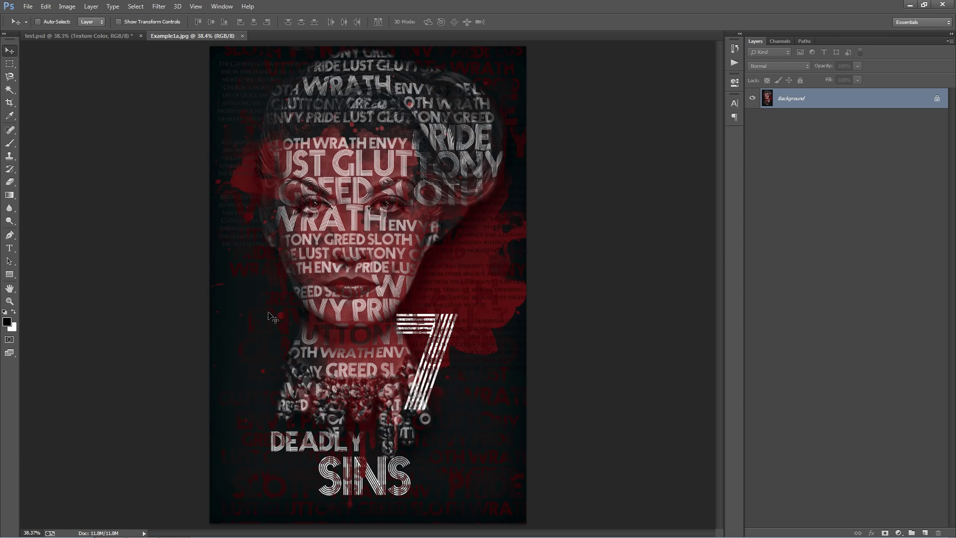
left_click(66, 35)
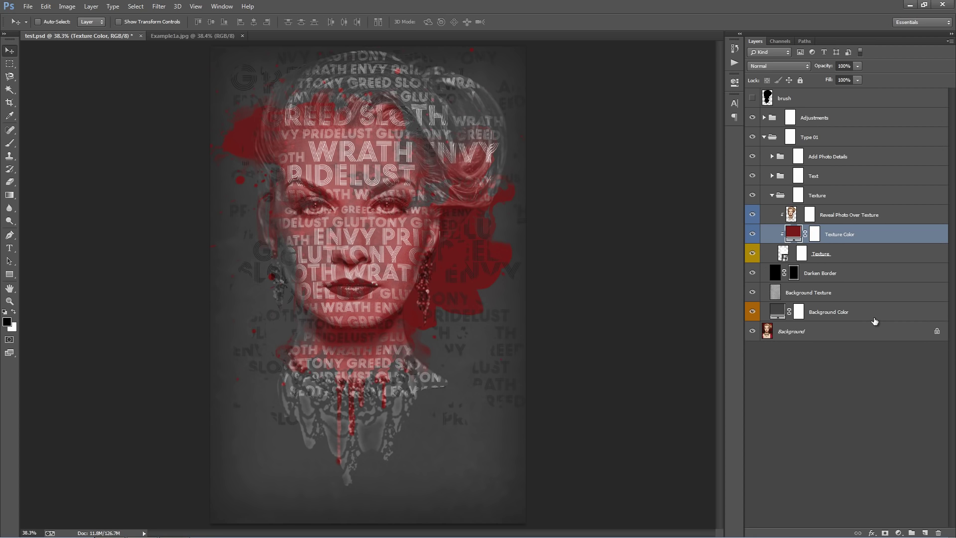
left_click(846, 314)
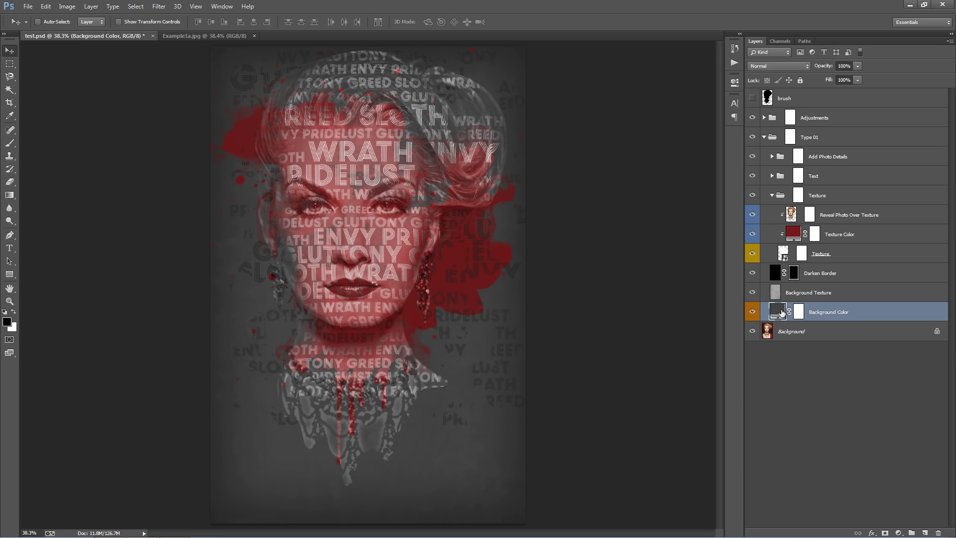
double_click(781, 312)
left_click(649, 155)
left_click_drag(577, 196, 564, 213)
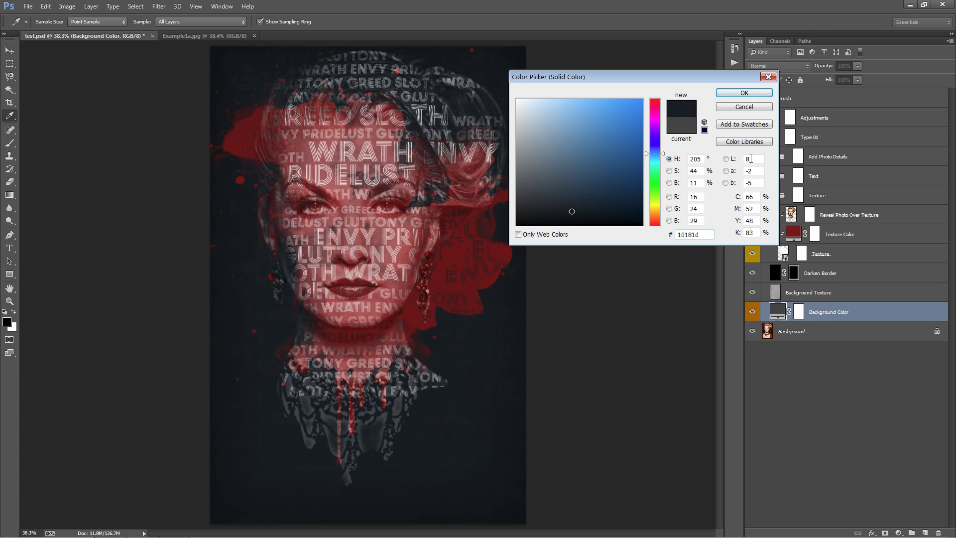
left_click(744, 93)
Compare with Example1a.jpg, then collapse the Texture group in test.psd and expand the Outside Photo group within Text.
left_click(204, 36)
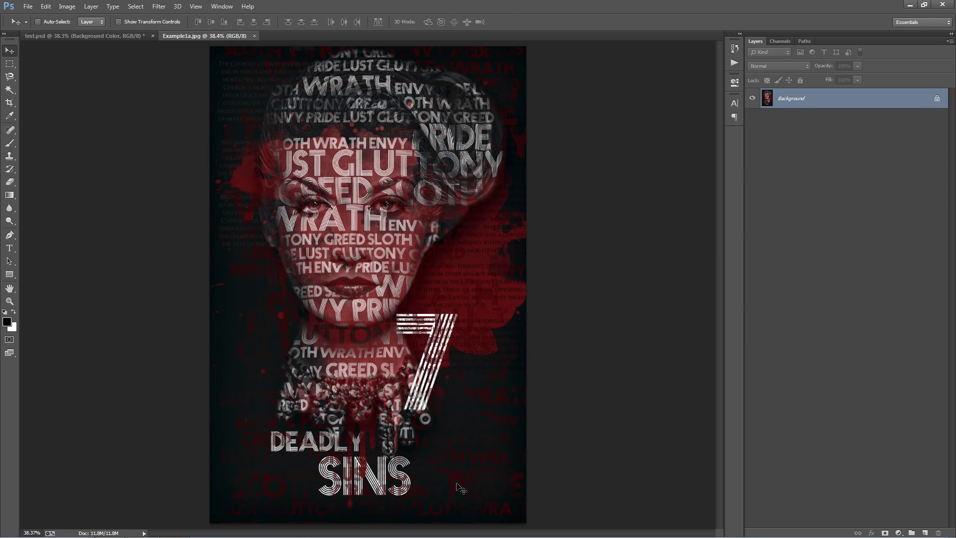
left_click(102, 36)
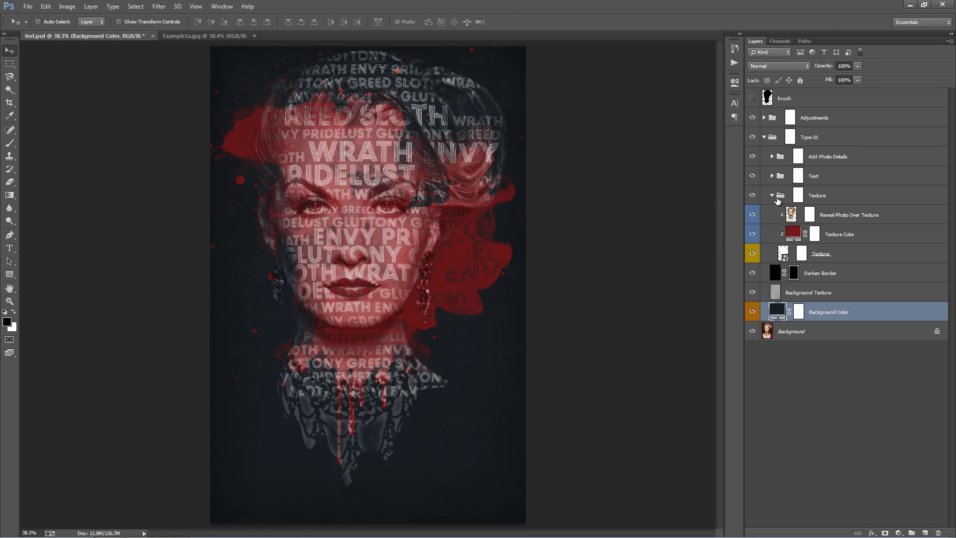
left_click(771, 195)
left_click(771, 176)
left_click(809, 191)
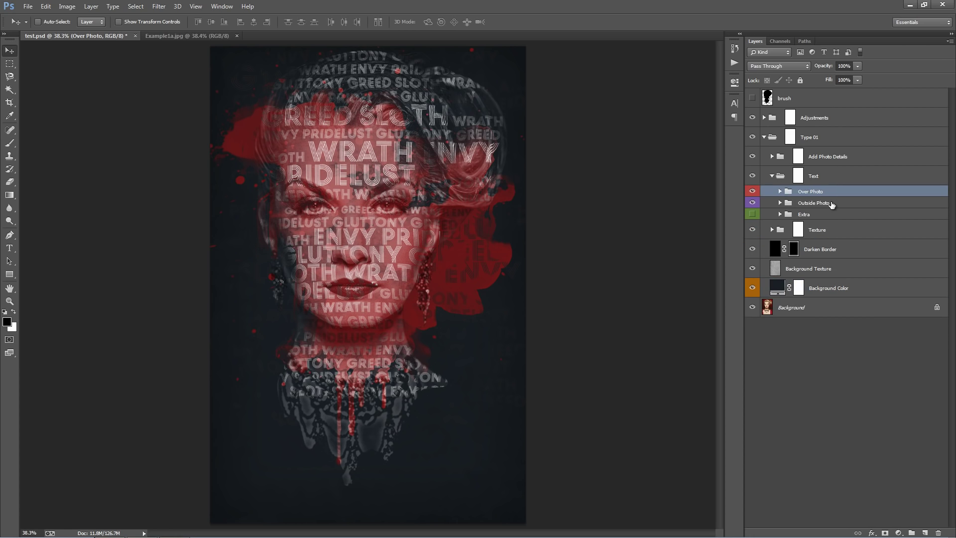
left_click(805, 204)
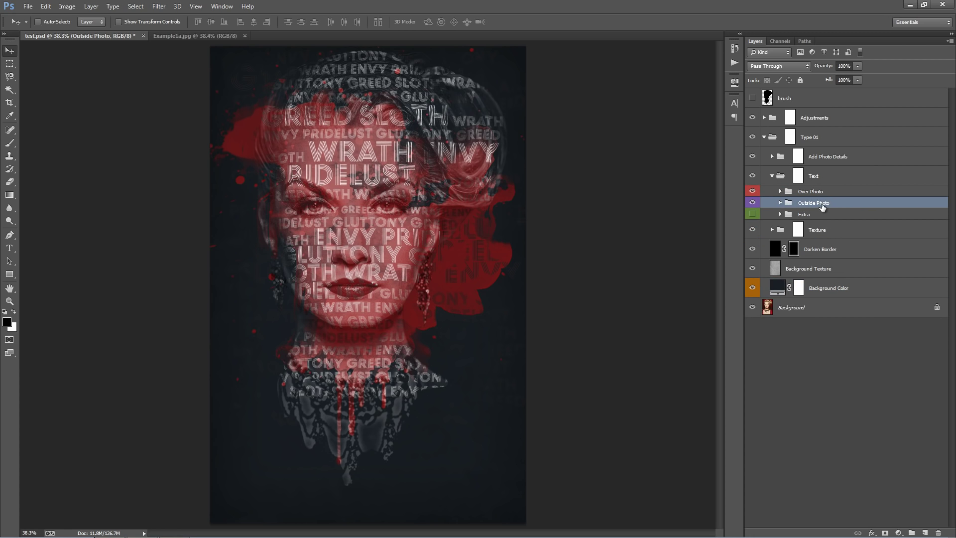
left_click(780, 203)
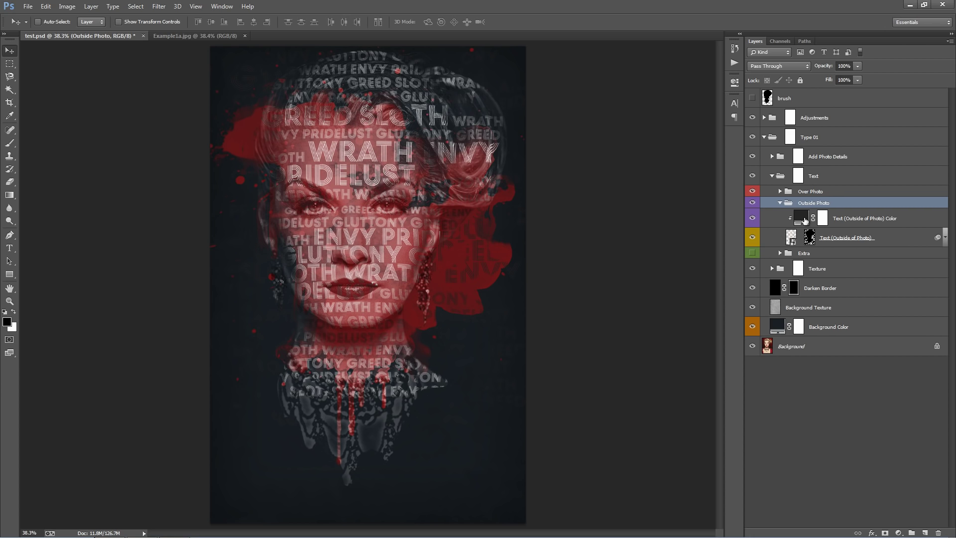
Set the Text (Outside of Photo) Color fill to dark red, 670e0f.
left_click(805, 220)
double_click(805, 219)
left_click(440, 274)
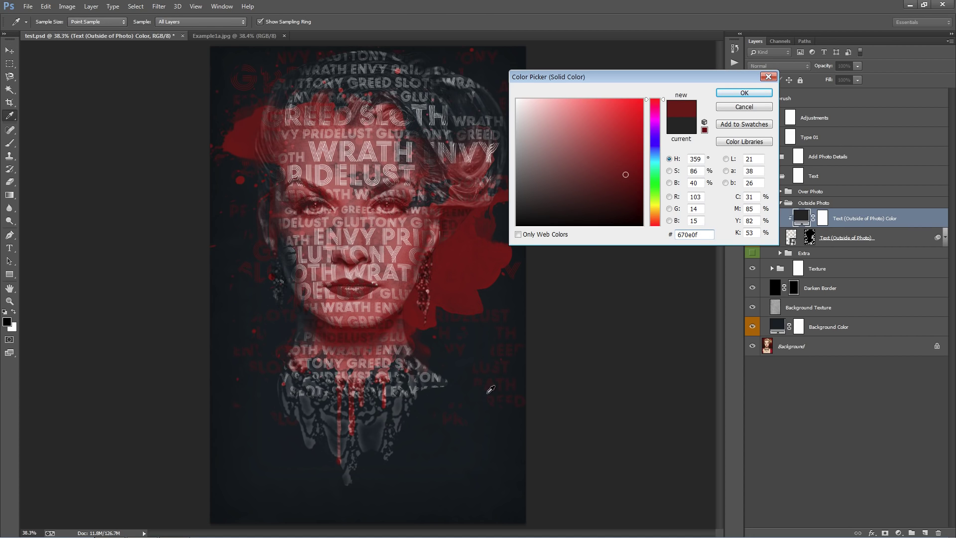
left_click(744, 93)
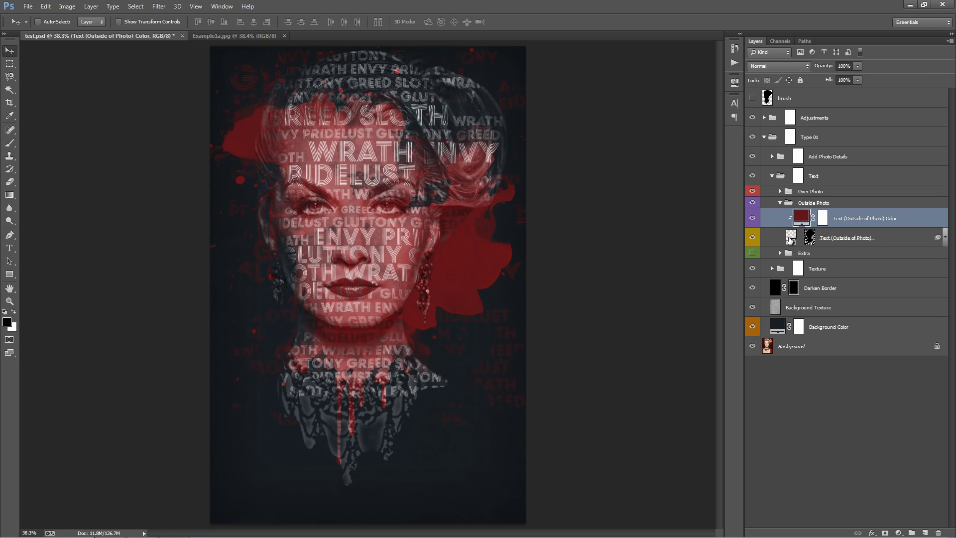
Adjust the Text (Outside of Photo) layer so its words reach lower on the canvas, and compare it with Example1a.jpg.
left_click(776, 237)
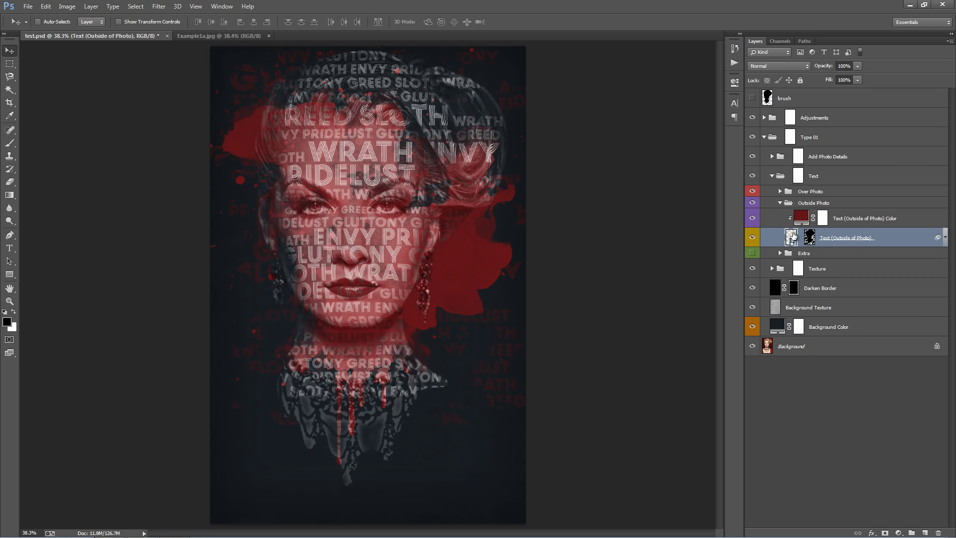
key("ctrl+minus")
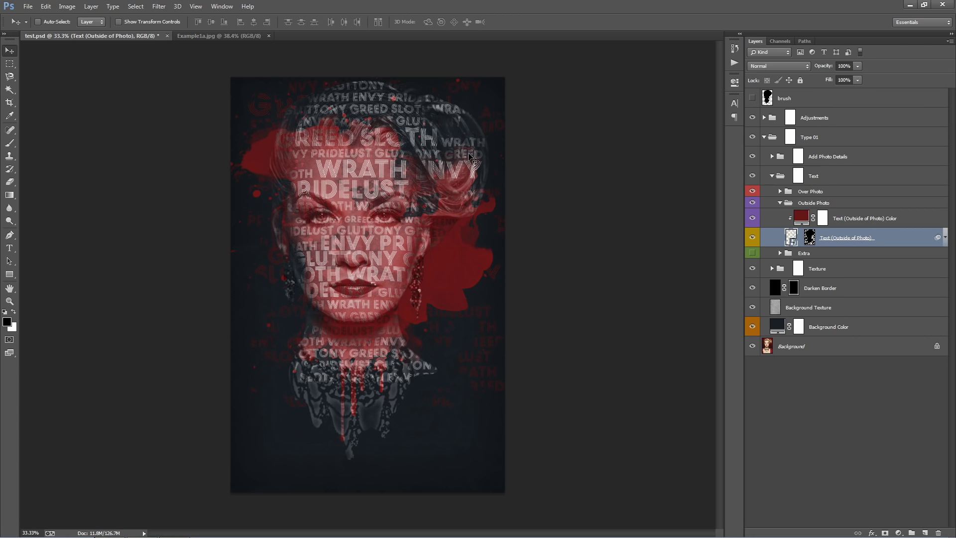
mouse_move(455, 198)
left_mouse_down()
mouse_move(447, 206)
mouse_move(455, 200)
left_mouse_up()
key("ctrl+0")
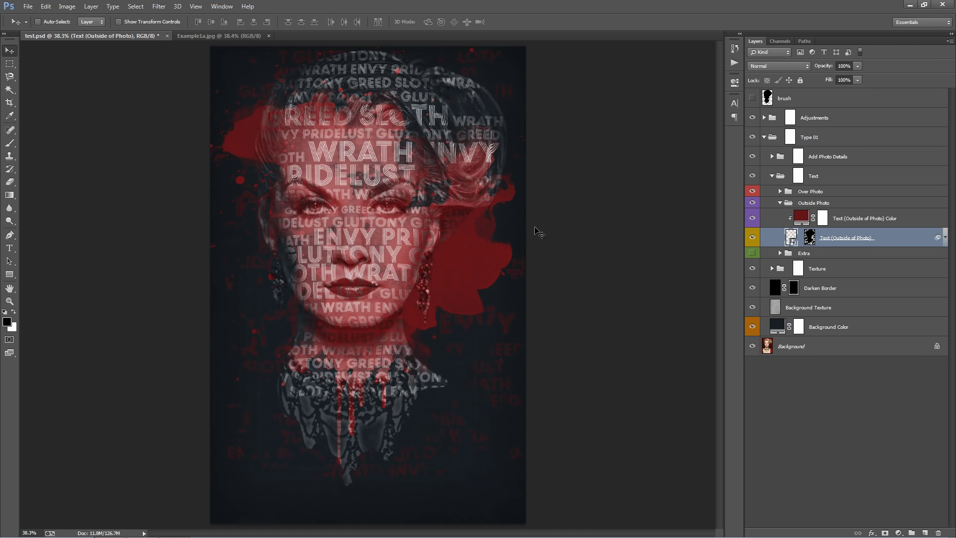
left_click(223, 36)
left_click(104, 35)
Collapse the Text group, then expand the Texture group and select the Reveal Photo Over Texture layer.
left_click(772, 176)
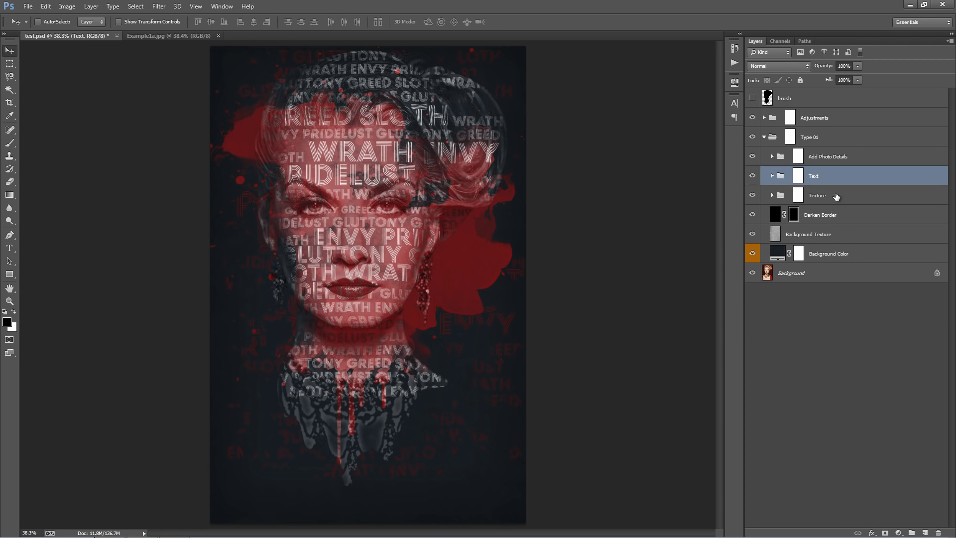
left_click(836, 196)
left_click(772, 195)
left_click(846, 215)
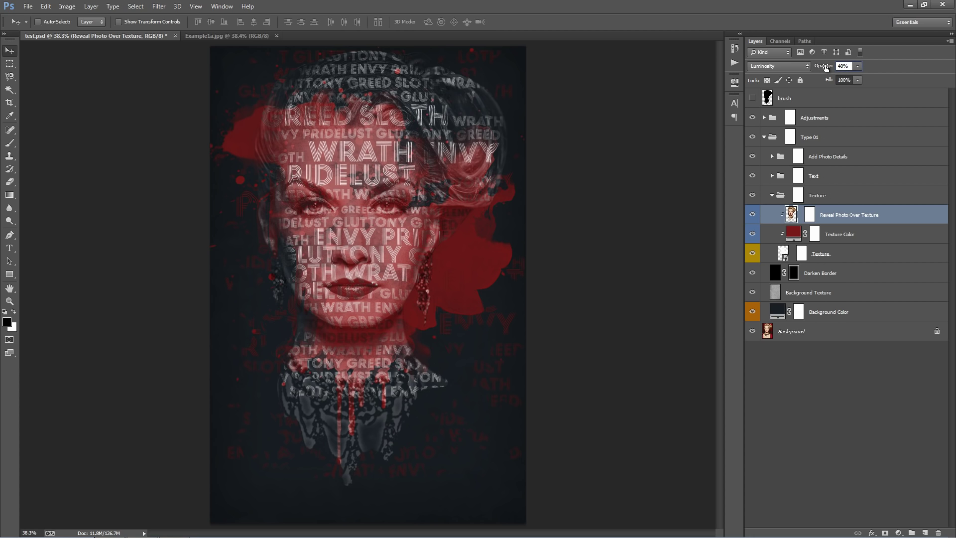
Try the Reveal Photo Over Texture opacity at its minimum and at 100%, and shift the Texture layer to preview the effect.
left_click_drag(827, 69, 84, 99)
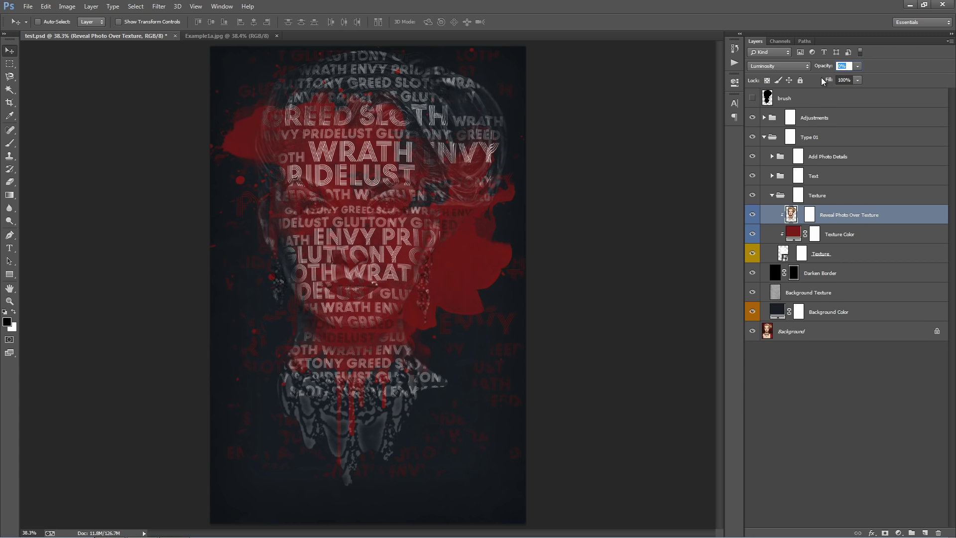
left_click_drag(818, 68, 953, 84)
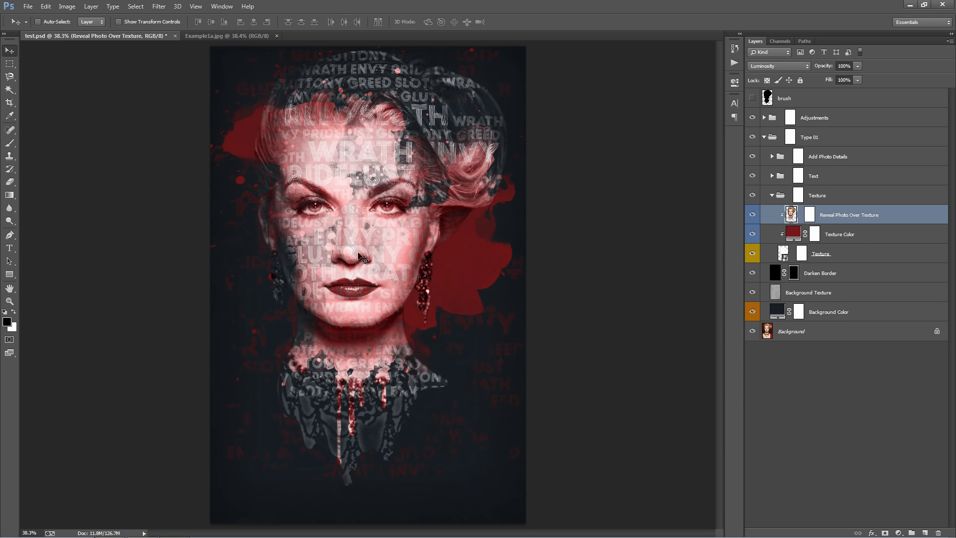
left_click(848, 259)
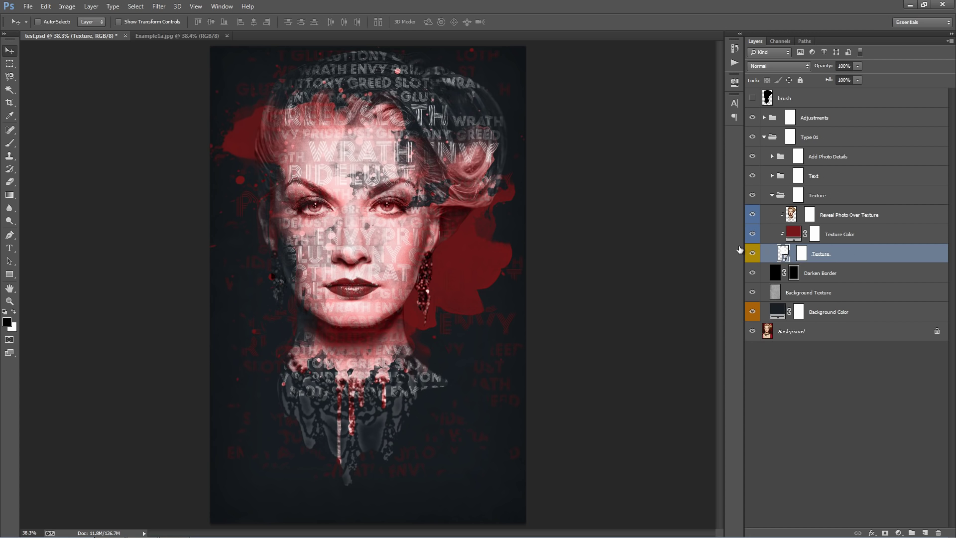
left_click_drag(507, 301, 568, 268)
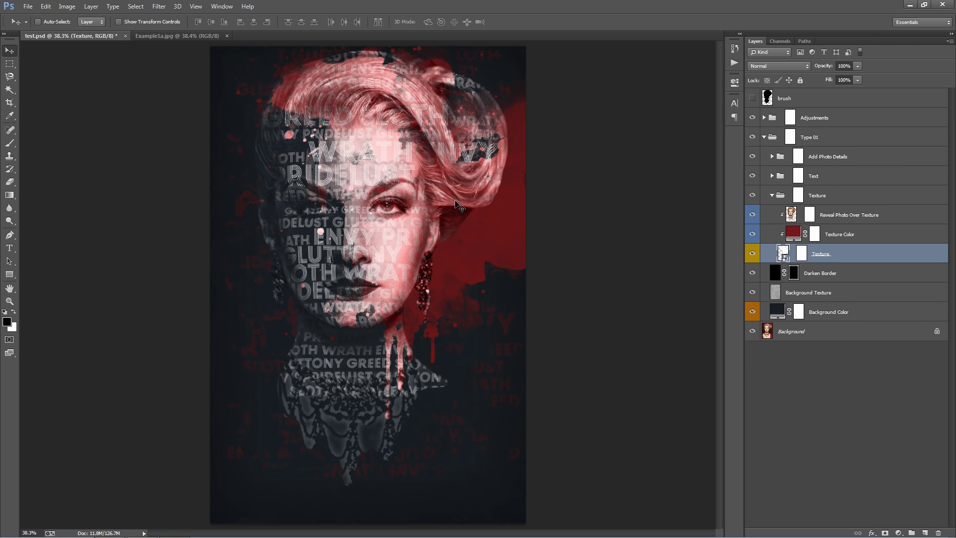
Set the opacity of the Reveal Photo Over Texture layer to 14% and collapse the Texture group.
left_click(838, 218)
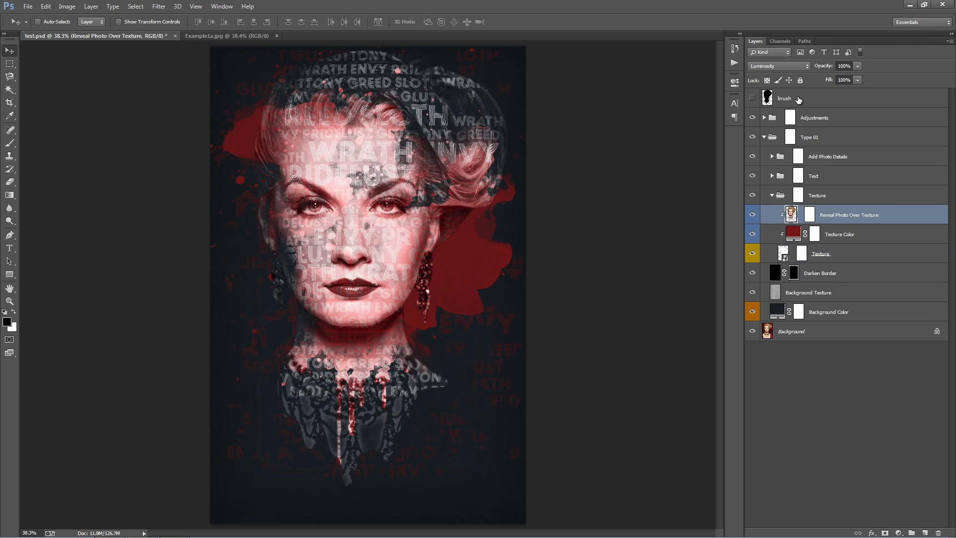
left_click_drag(824, 66, 773, 68)
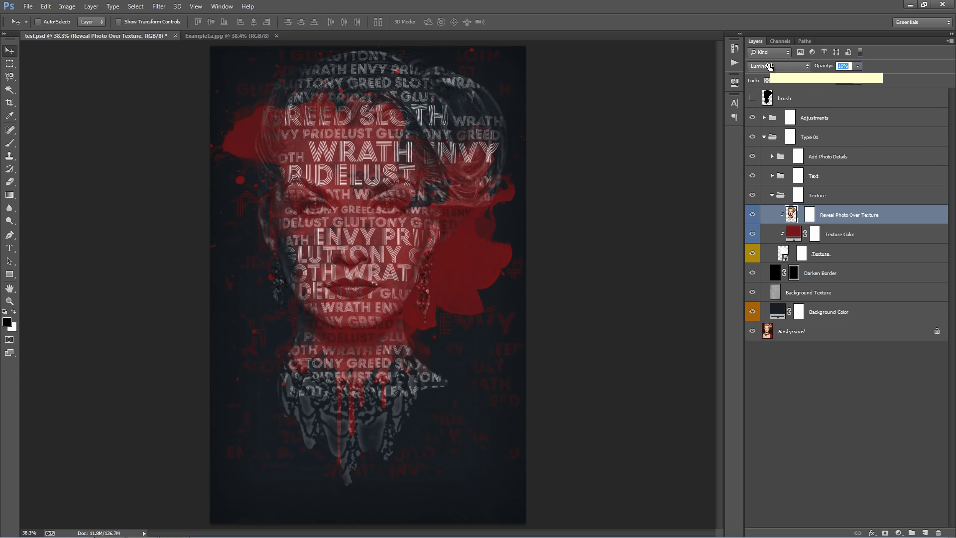
type("14")
key("Return")
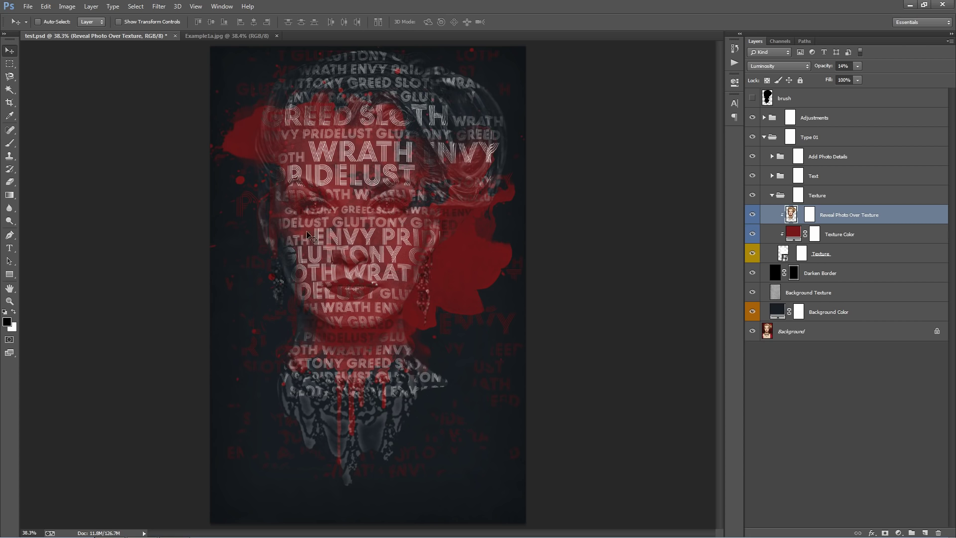
left_click(772, 195)
Expand the Add Photo Details group, look through its three layers and select Add White Details.
left_click(846, 158)
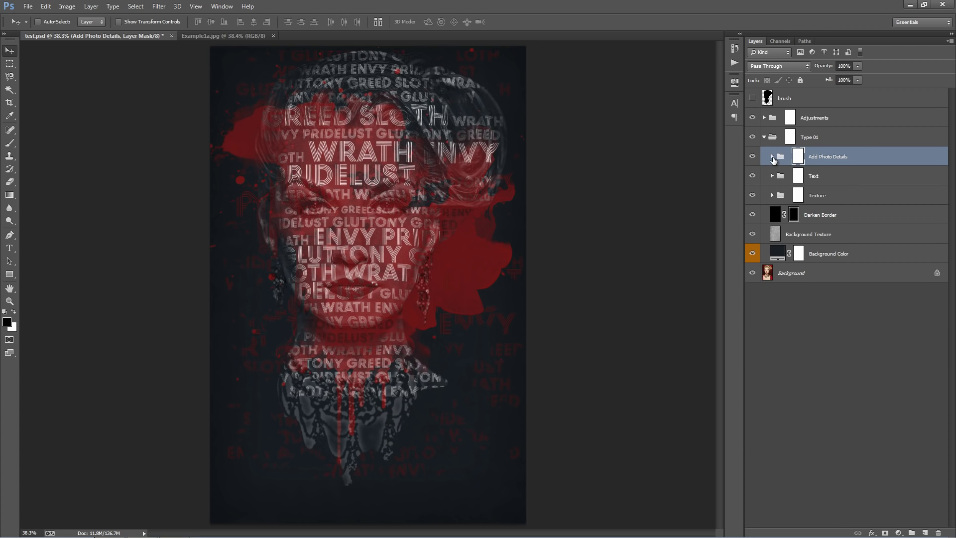
left_click(772, 157)
left_click(841, 176)
left_click(860, 214, "shift")
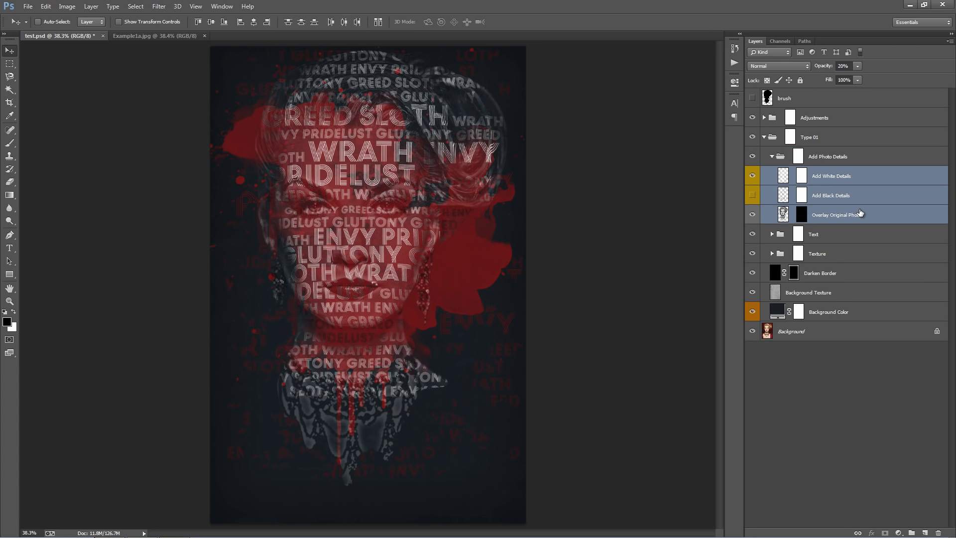
left_click(855, 201)
left_click(853, 184)
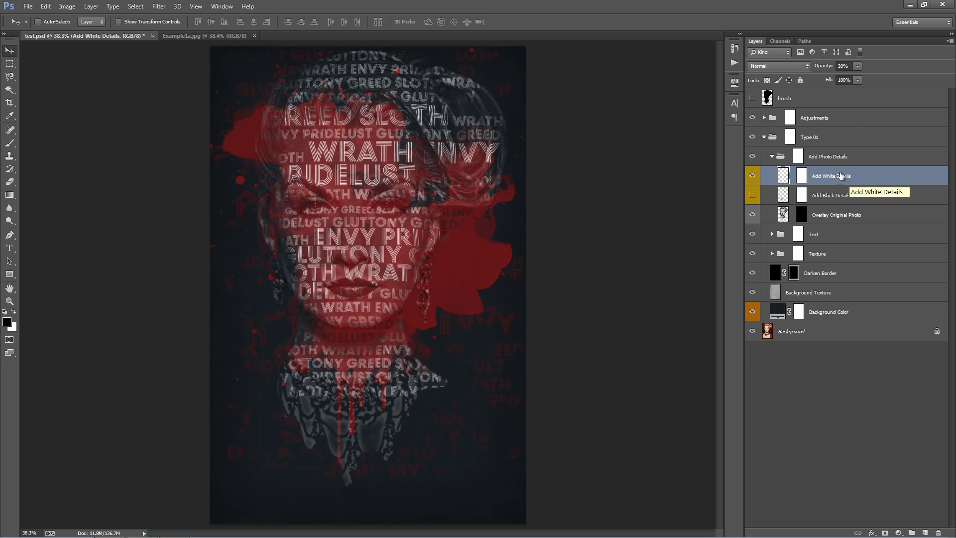
Try the Add White Details layer at 100% opacity, move it aside to inspect it and undo the move.
left_click(843, 65)
type("100")
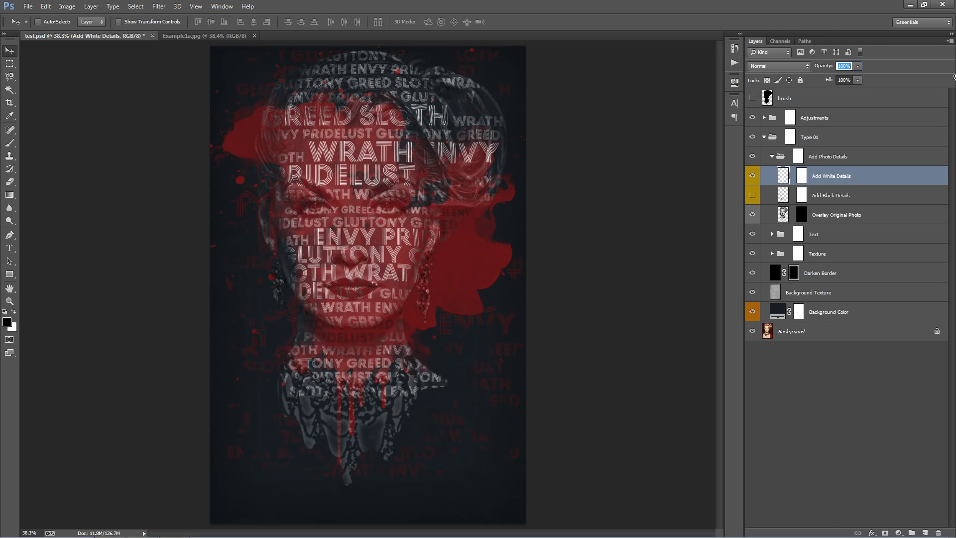
key("Return")
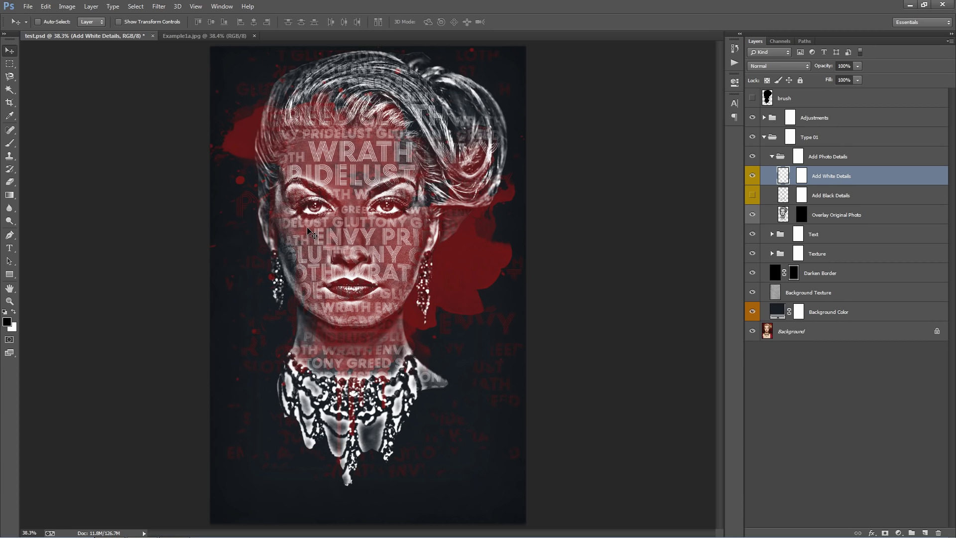
left_click_drag(342, 182, 455, 267)
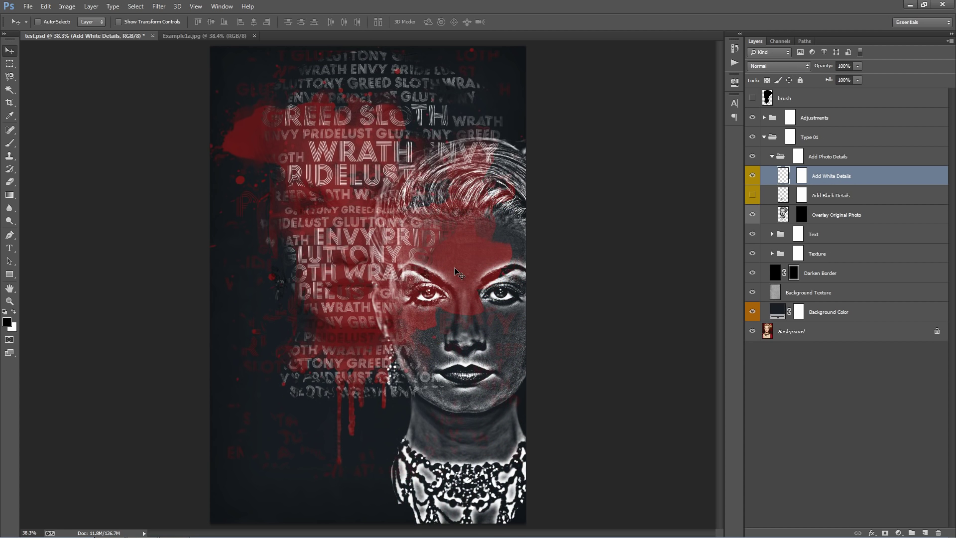
key("ctrl+z")
Set the opacity of the Add White Details layer to 28%.
left_click_drag(828, 69, 221, 103)
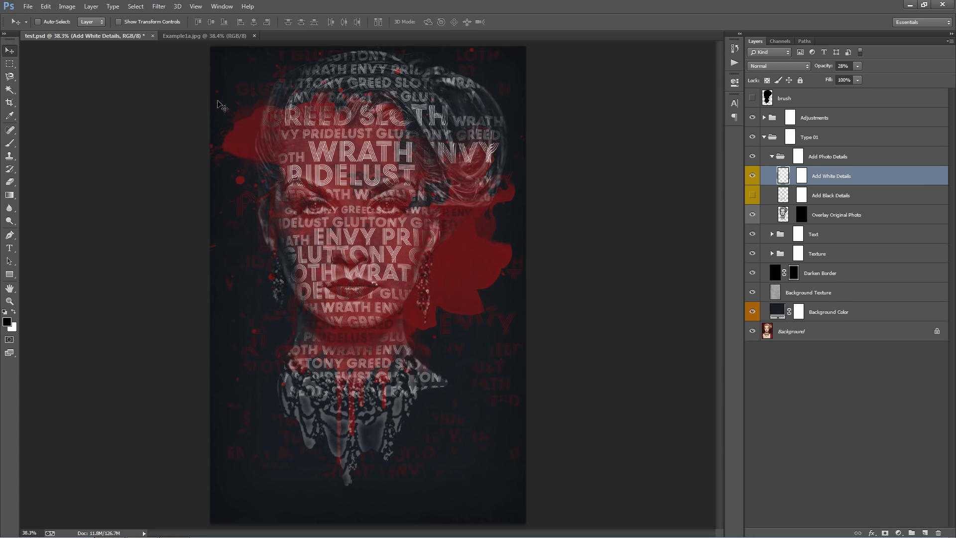
Show the Add Black Details layer, move it aside to inspect it and undo the move.
left_click(883, 201)
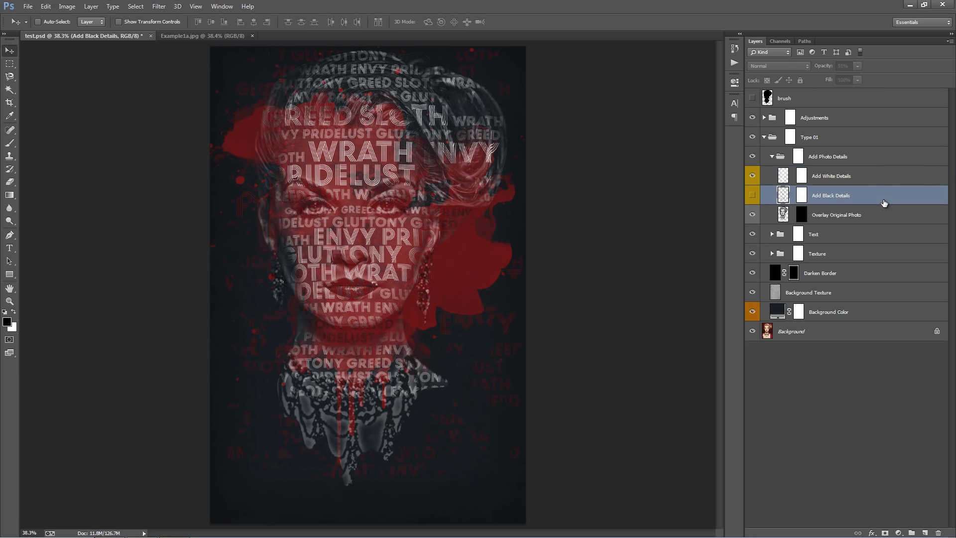
left_click(752, 196)
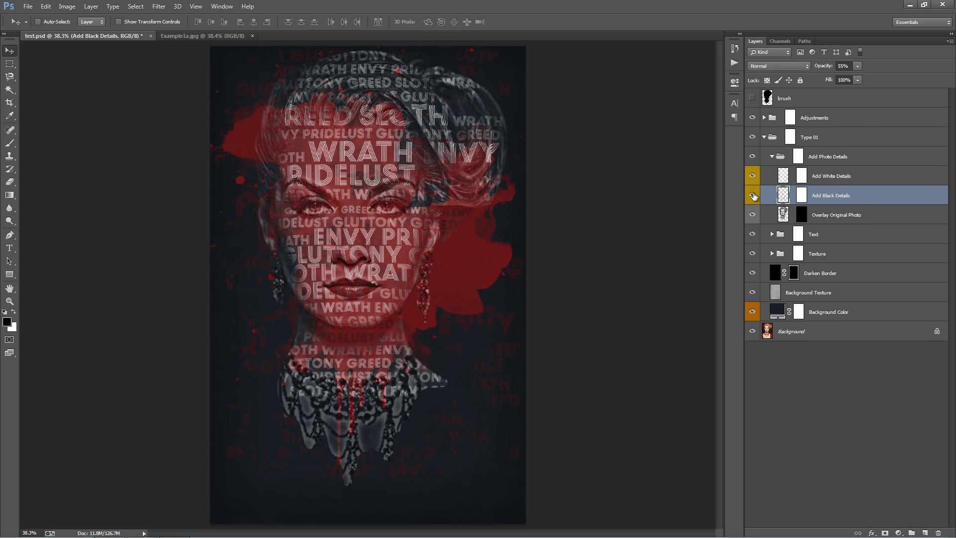
left_click_drag(386, 162, 479, 142)
key("ctrl+z")
Set the opacity of the Add Black Details layer to 65% and of the Add White Details layer to 24%.
left_click(834, 180)
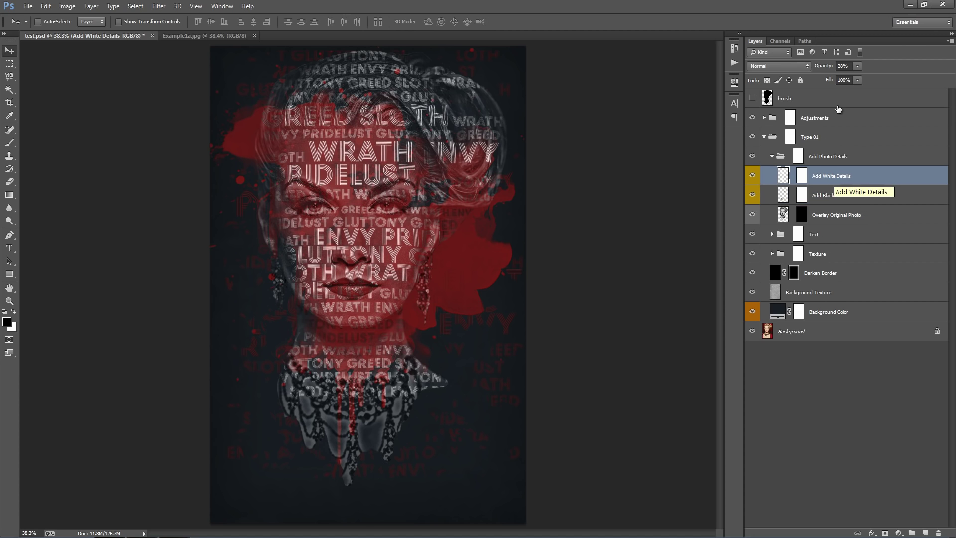
mouse_move(827, 67)
left_mouse_down()
mouse_move(806, 68)
mouse_move(841, 66)
left_mouse_up()
left_click(841, 205)
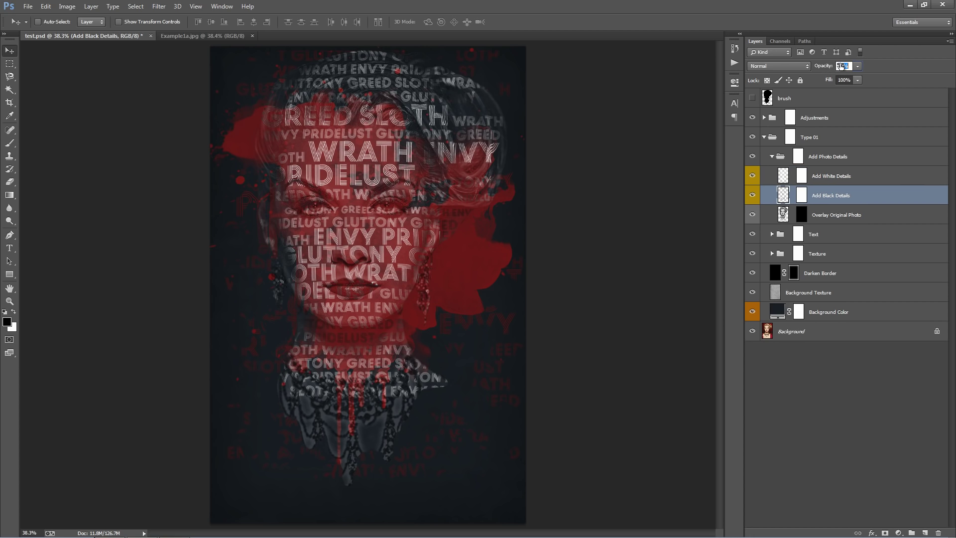
left_click(840, 178)
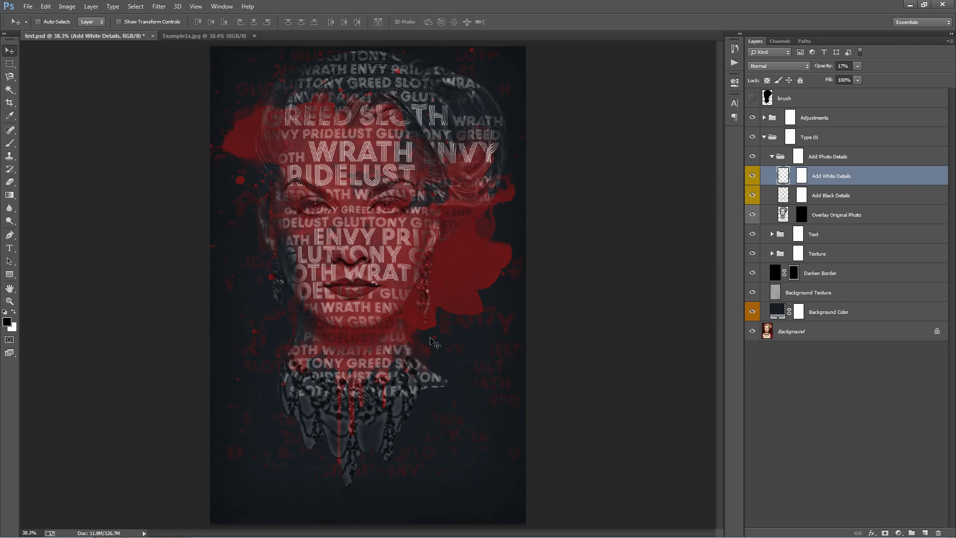
left_click_drag(815, 69, 820, 68)
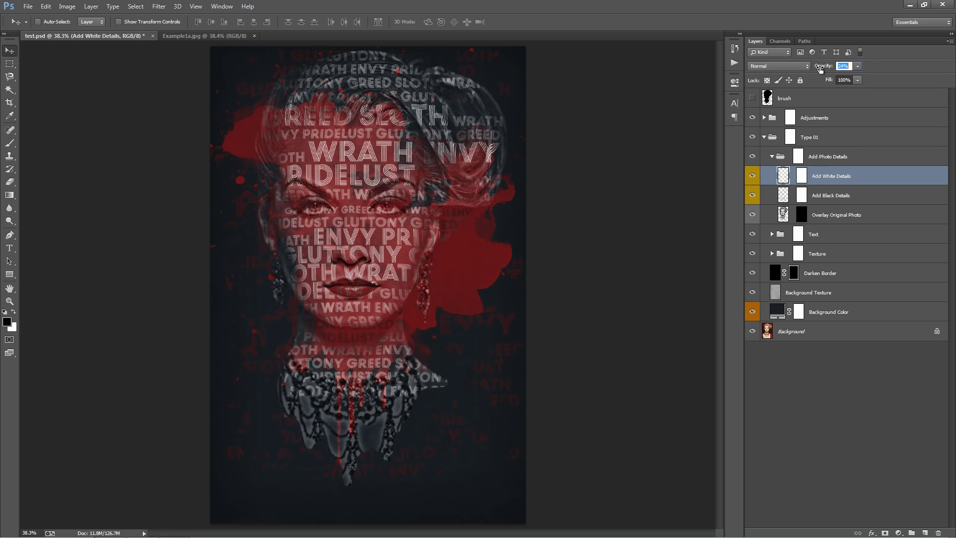
Invert the Add White Details layer mask to black and paint white over the face and hair to bring back the details there.
left_click(800, 178)
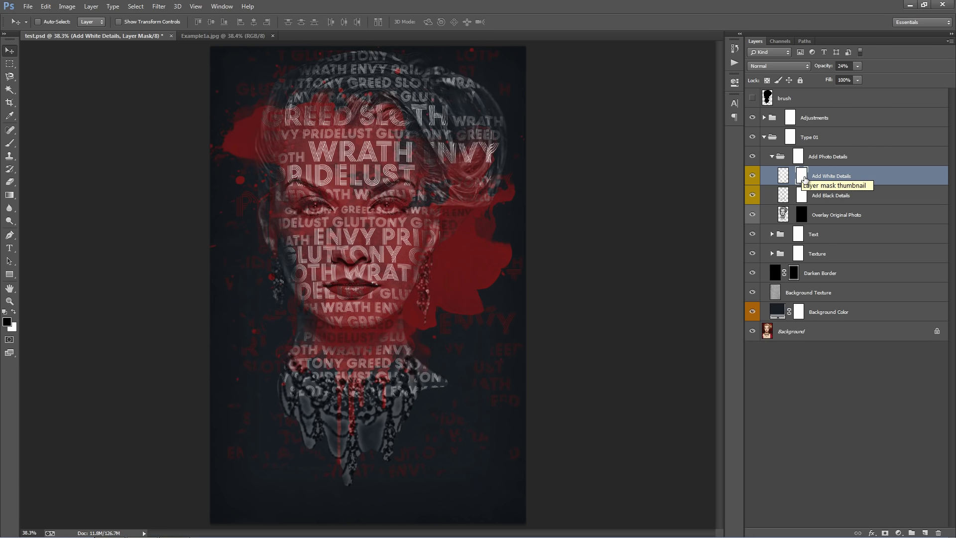
left_click_drag(804, 179, 805, 183)
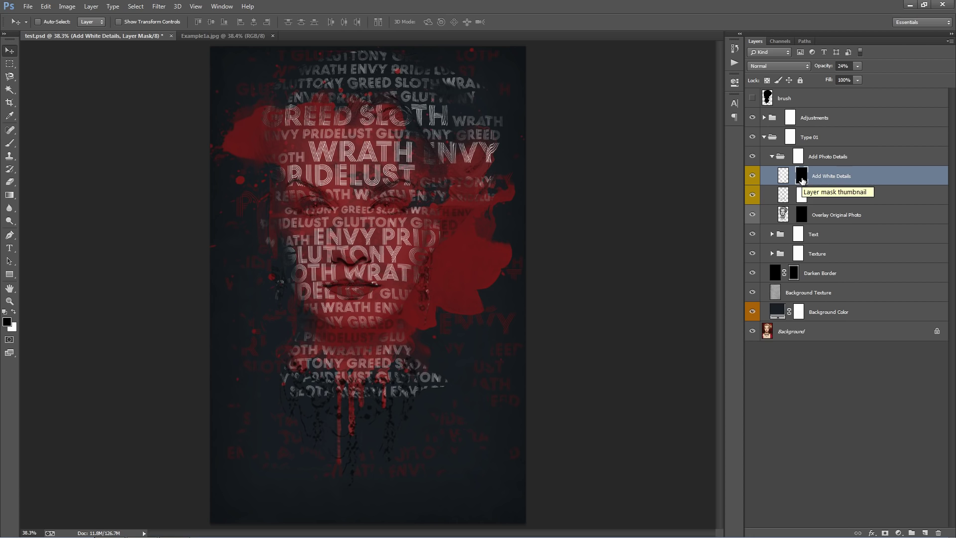
key("b")
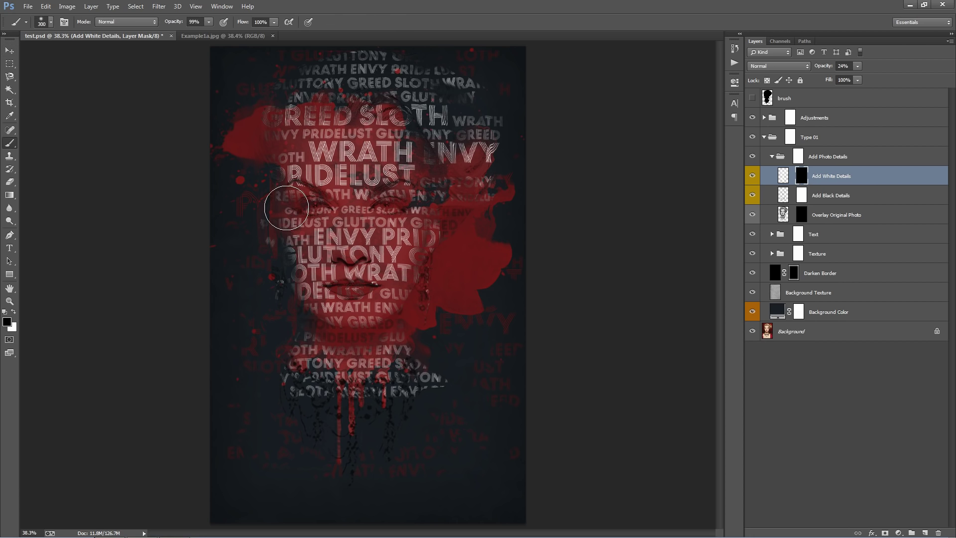
left_click(13, 313)
mouse_move(324, 156)
left_mouse_down()
mouse_move(326, 234)
mouse_move(316, 172)
mouse_move(327, 253)
mouse_move(361, 188)
mouse_move(397, 164)
mouse_move(401, 187)
mouse_move(410, 157)
mouse_move(396, 247)
mouse_move(379, 277)
mouse_move(277, 244)
mouse_move(289, 251)
mouse_move(289, 230)
mouse_move(410, 229)
mouse_move(408, 206)
mouse_move(307, 110)
mouse_move(400, 74)
mouse_move(338, 79)
mouse_move(377, 105)
mouse_move(448, 91)
mouse_move(412, 116)
mouse_move(459, 115)
mouse_move(487, 90)
mouse_move(388, 100)
mouse_move(356, 191)
mouse_move(381, 149)
left_mouse_up()
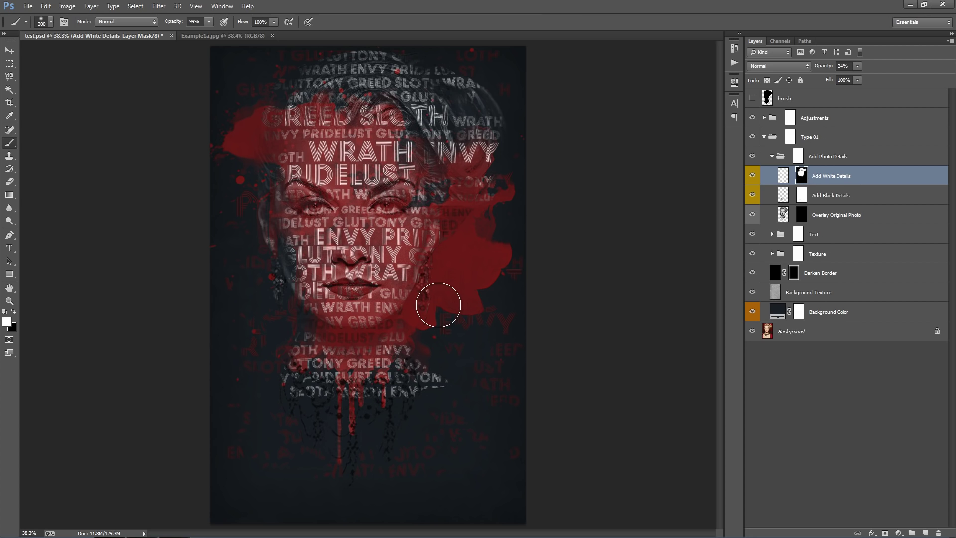
Invert the Add Black Details layer mask to black and paint white over the eyes, nose and mouth.
left_click(803, 195)
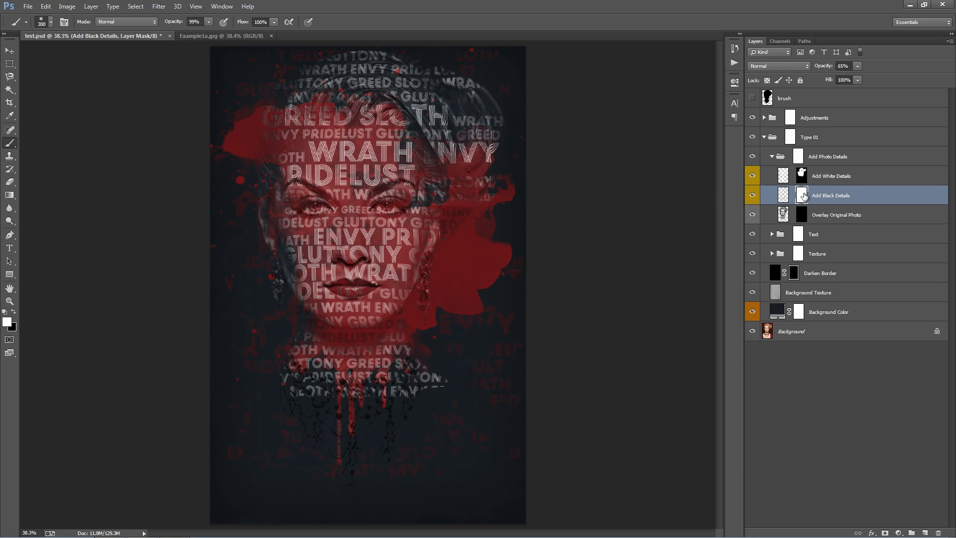
key("ctrl+i")
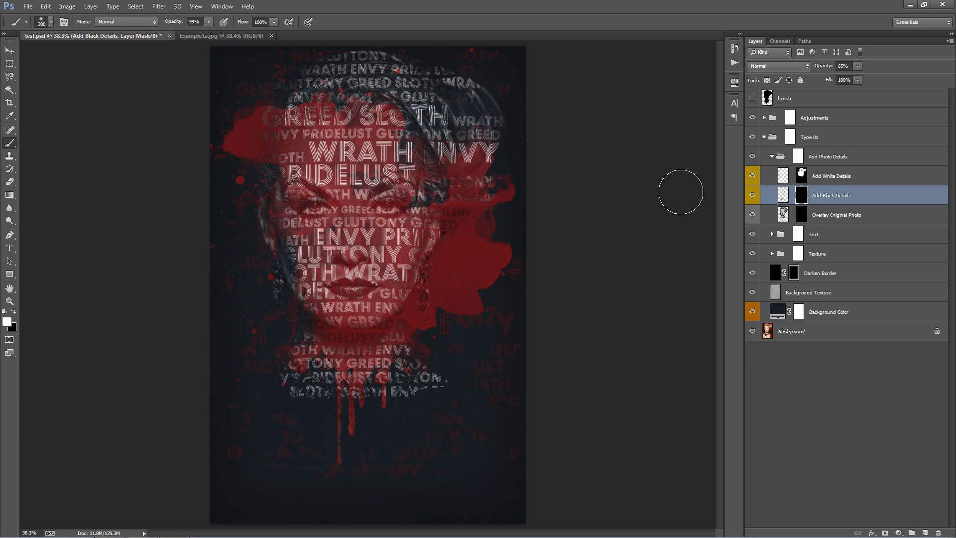
left_click(315, 209)
left_click(394, 203)
mouse_move(334, 265)
left_mouse_down()
mouse_move(363, 279)
mouse_move(438, 277)
mouse_move(346, 261)
left_mouse_up()
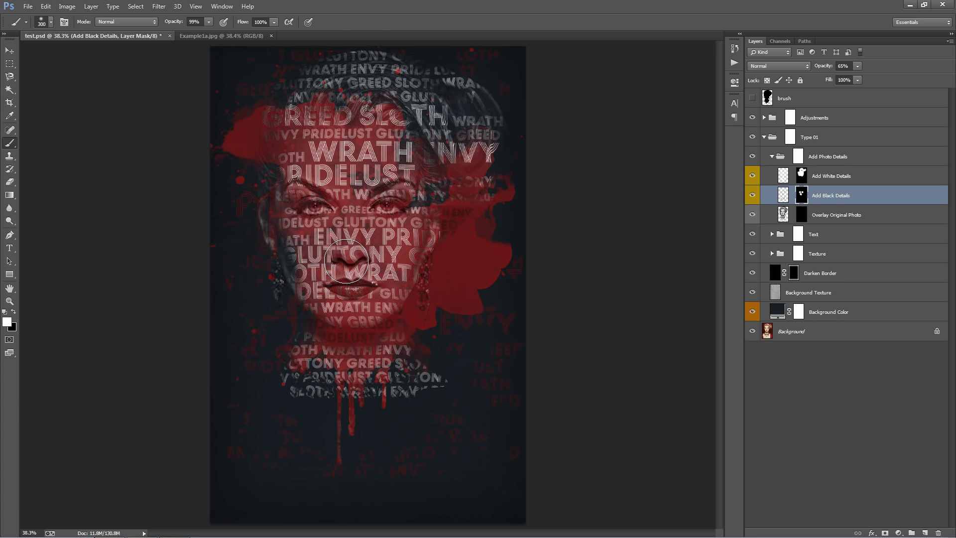
key("v")
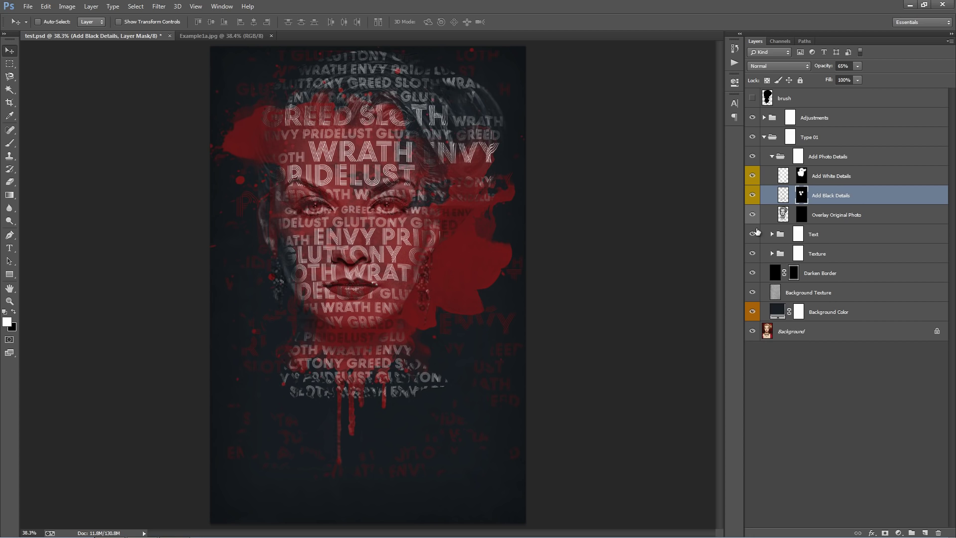
Try revealing the Overlay Original Photo layer by painting its mask white over the eyes, earrings and face with a 500 px brush.
left_click(877, 222)
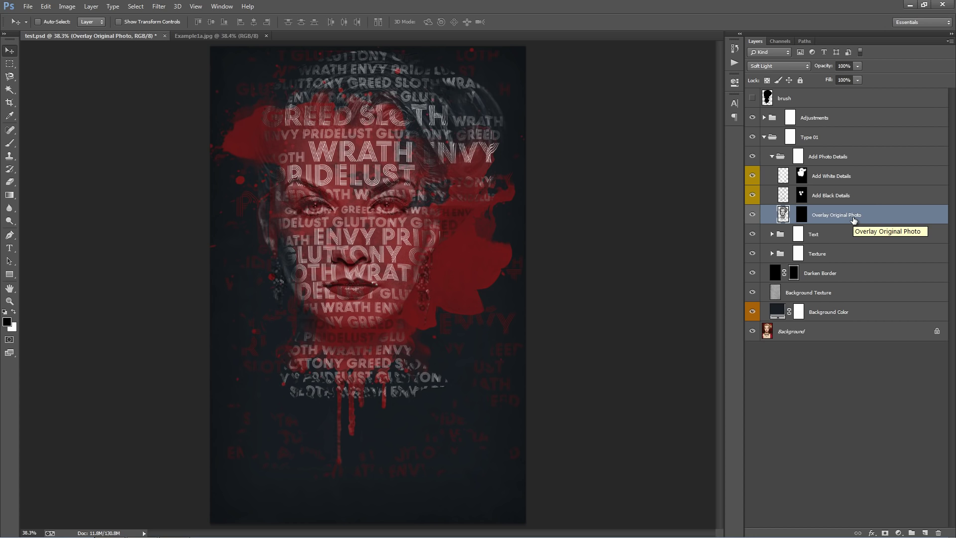
left_click(802, 214)
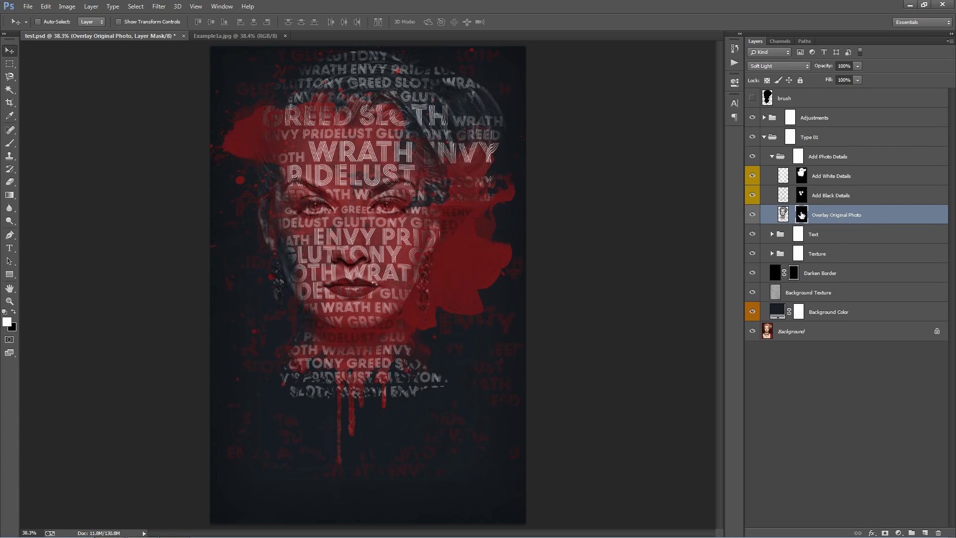
key("b")
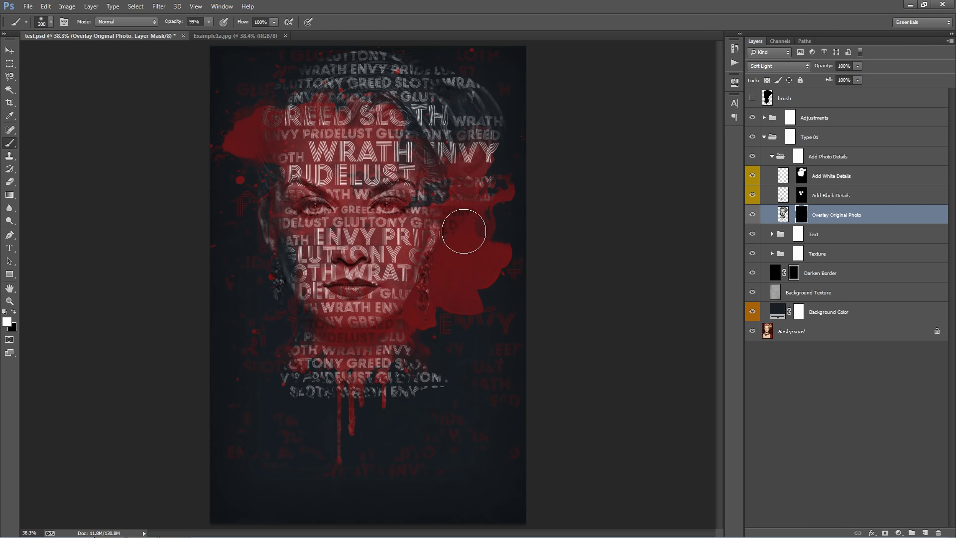
key("bracketright")
key("bracketright")
left_click(390, 211)
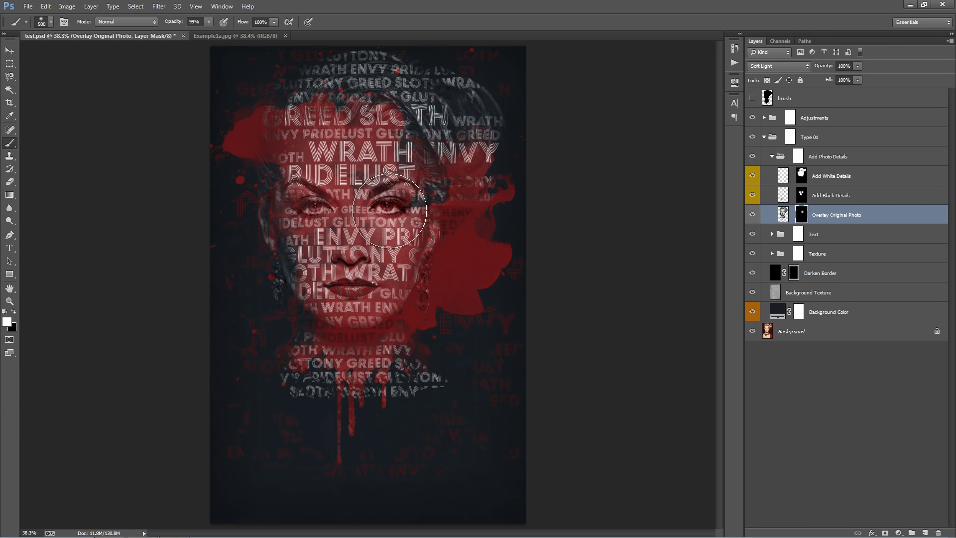
left_click(282, 251)
left_click(425, 281)
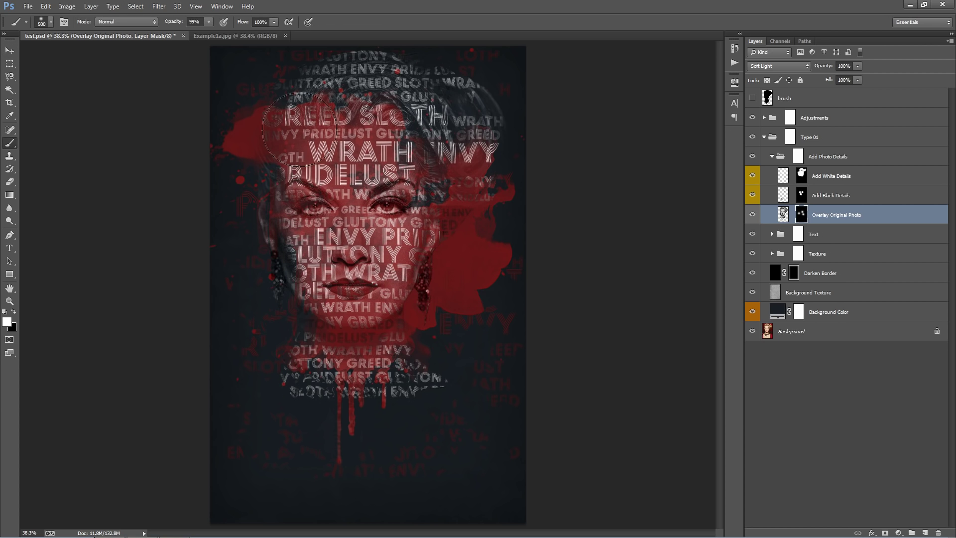
mouse_move(348, 134)
left_mouse_down()
mouse_move(443, 100)
mouse_move(428, 272)
left_mouse_up()
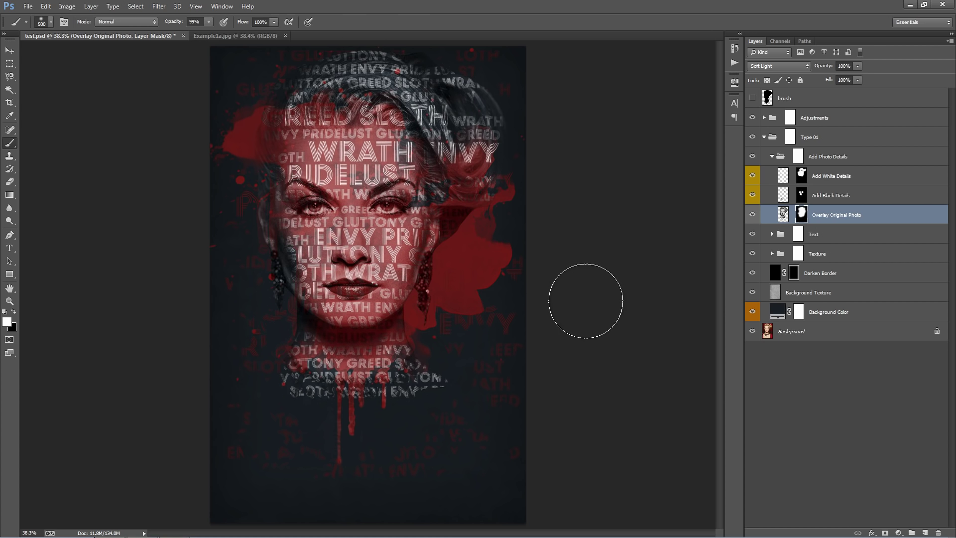
key("ctrl+z")
left_click(321, 209)
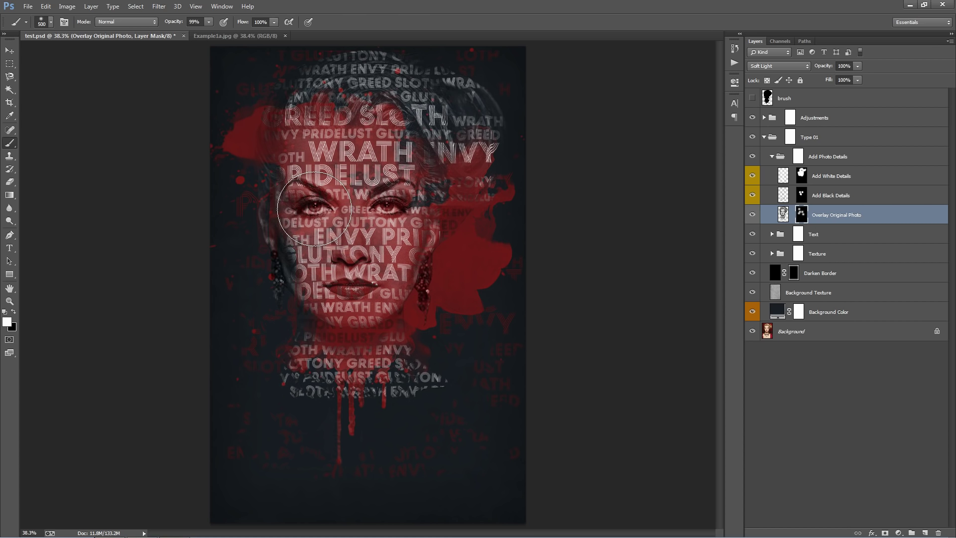
left_click(478, 240)
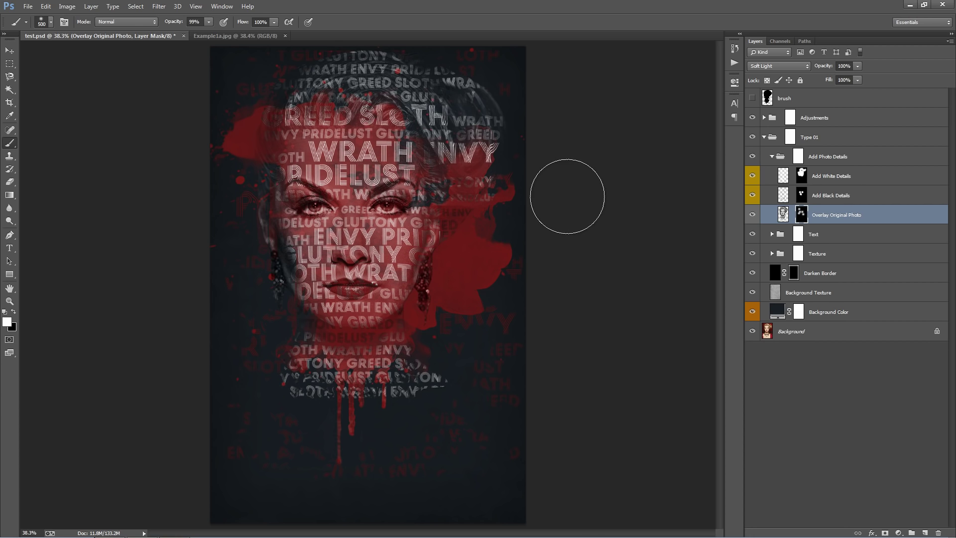
Undo the last mask strokes on the Overlay Original Photo layer and reset its mask to solid black.
key("ctrl+alt+z")
key("ctrl+alt+z")
key("ctrl+alt+z")
key("ctrl+alt+z")
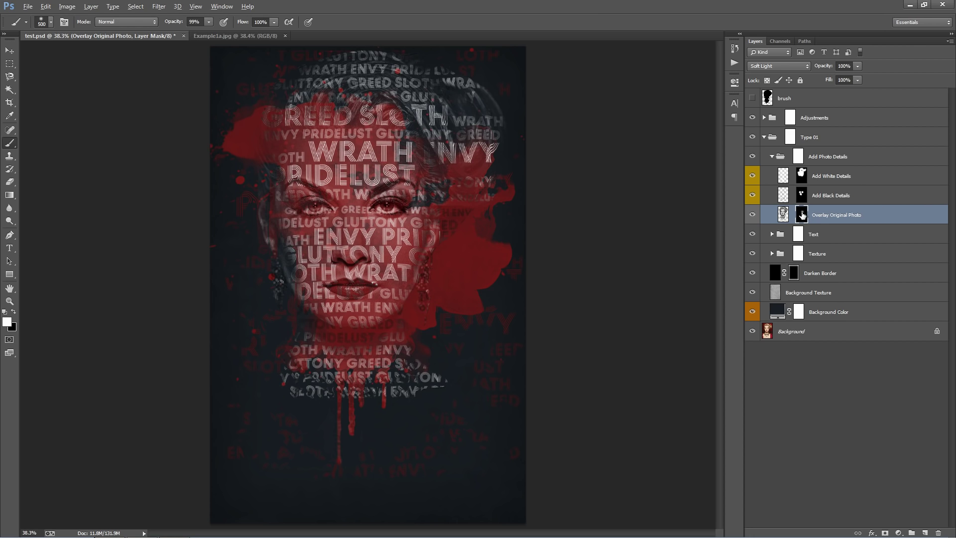
key("alt+BackSpace")
key("ctrl+i")
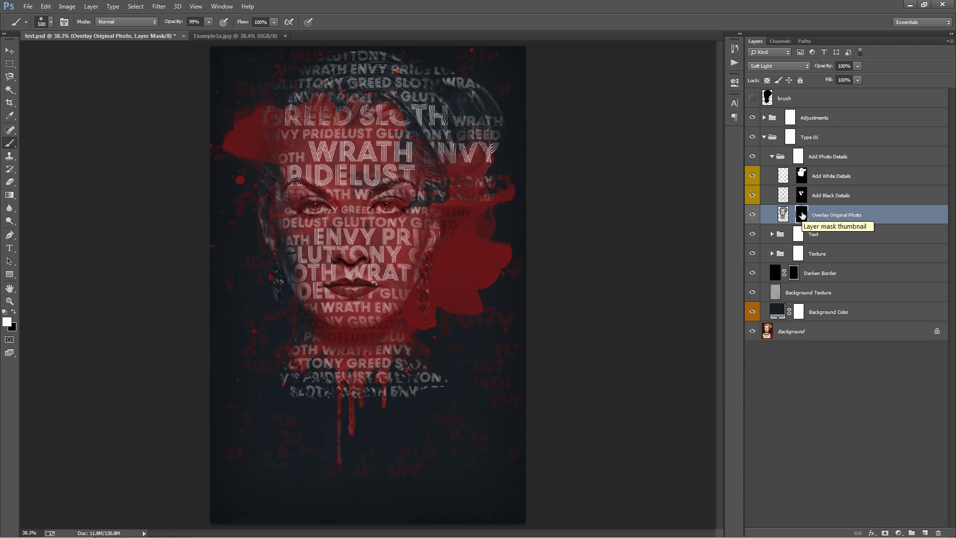
key("v")
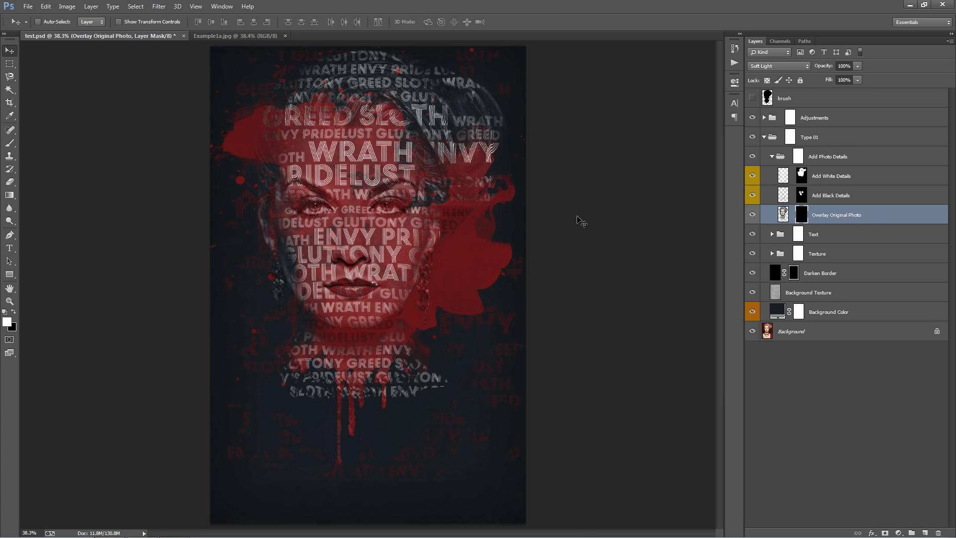
Compare the portrait in test.psd with the Example1a.jpg reference.
left_click(233, 38)
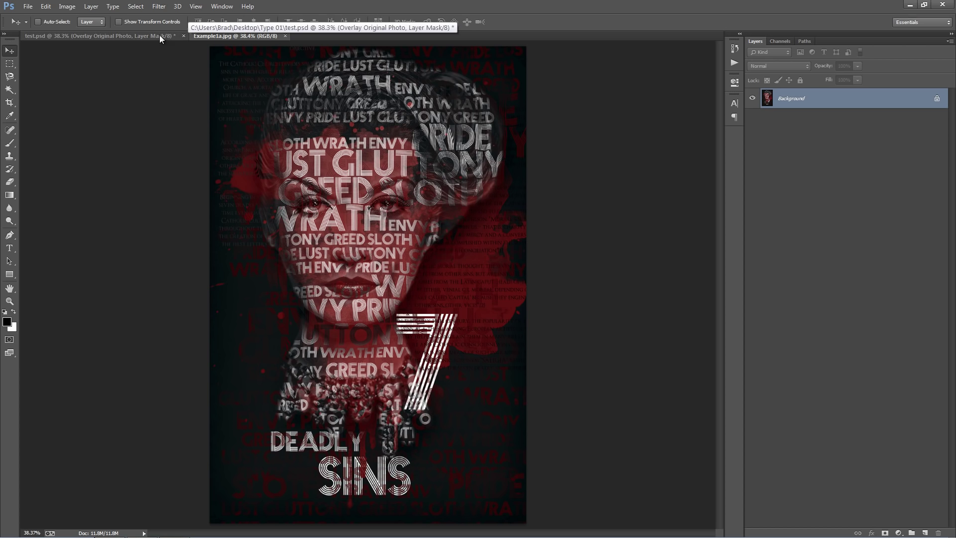
left_click(111, 34)
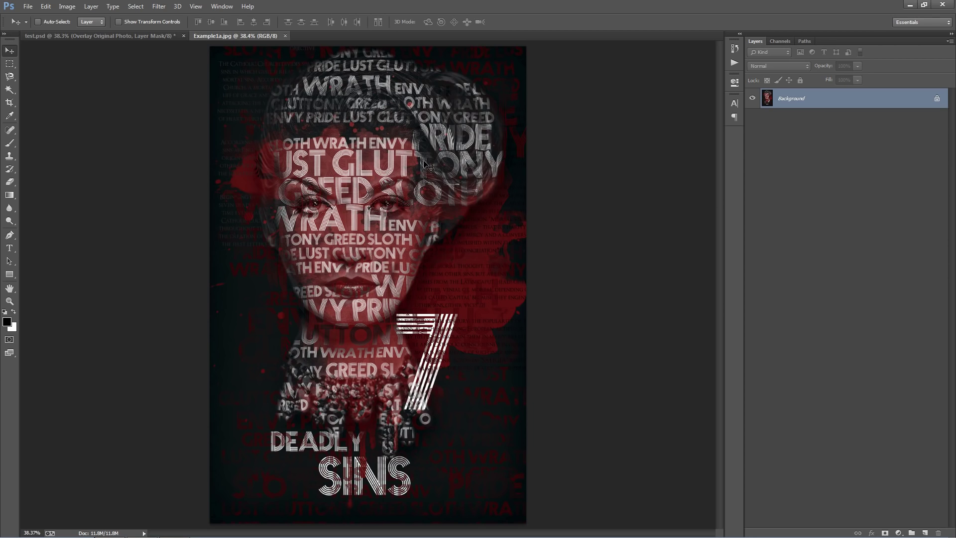
left_click(208, 36)
left_click(125, 36)
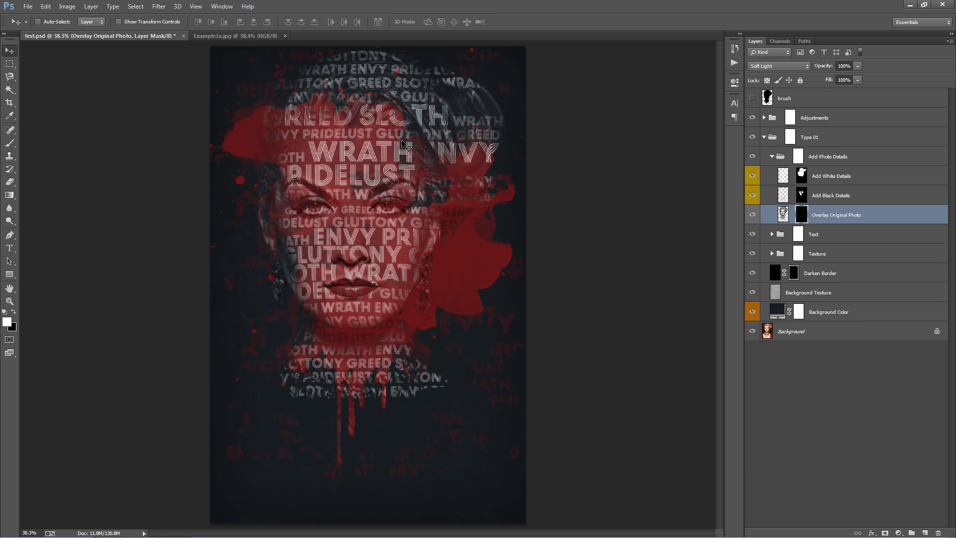
Collapse the Type 01 group and expand the Adjustments group.
left_click(764, 137)
left_click(803, 118)
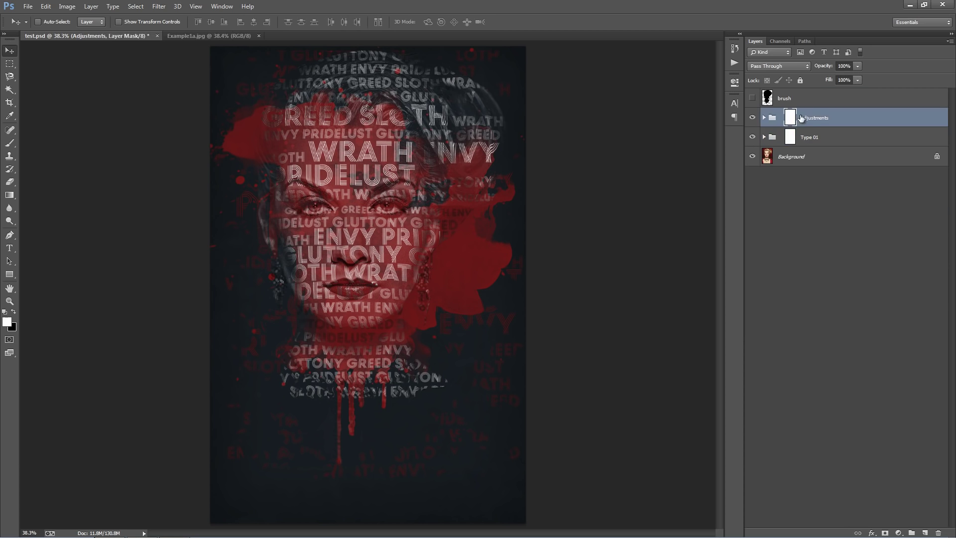
left_click(764, 118)
Look through the layers in the Adjustments group, from Overall Saturation to Overlay Original Color, and the Color Option 1 group.
left_click(842, 142)
left_click(842, 157)
left_click(844, 176)
left_click(845, 195)
left_click(844, 214)
left_click(842, 195)
left_click(841, 175)
left_click(841, 157)
left_click(841, 137)
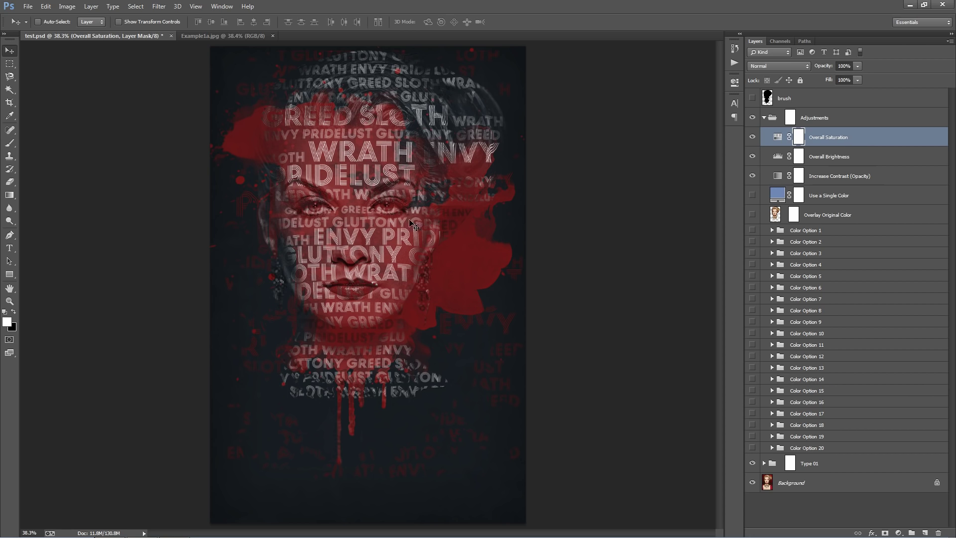
left_click(820, 232)
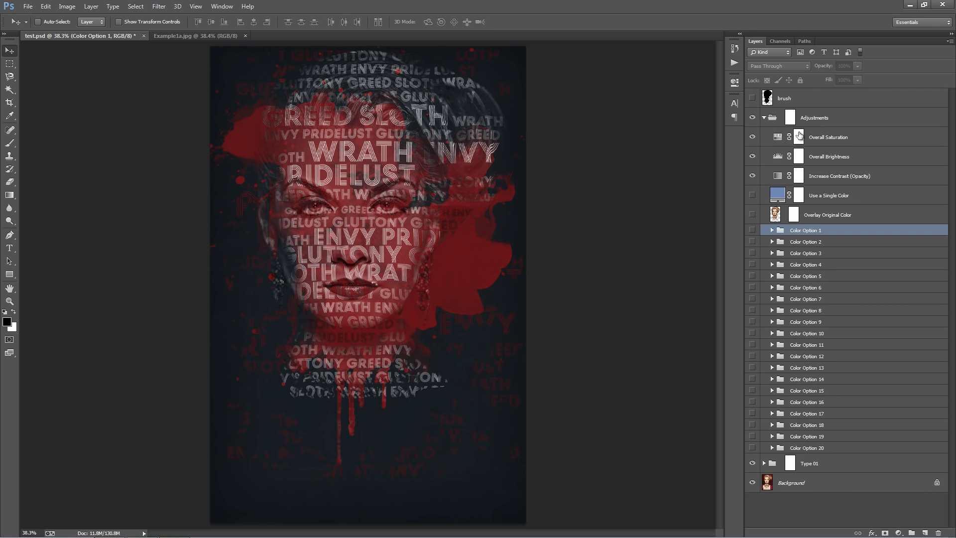
Set the saturation of the Overall Saturation adjustment layer to +23 and close its settings.
left_click(779, 138)
double_click(775, 138)
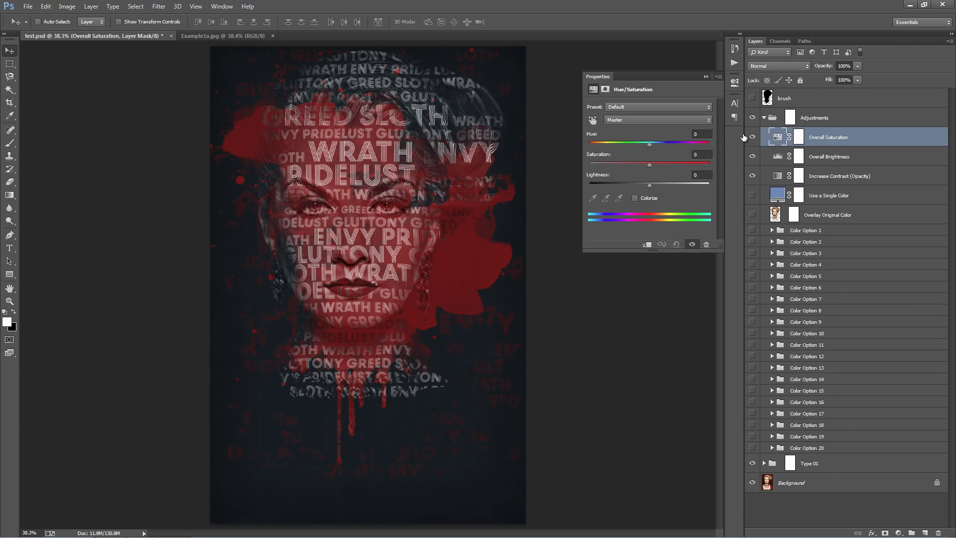
left_click_drag(648, 164, 663, 162)
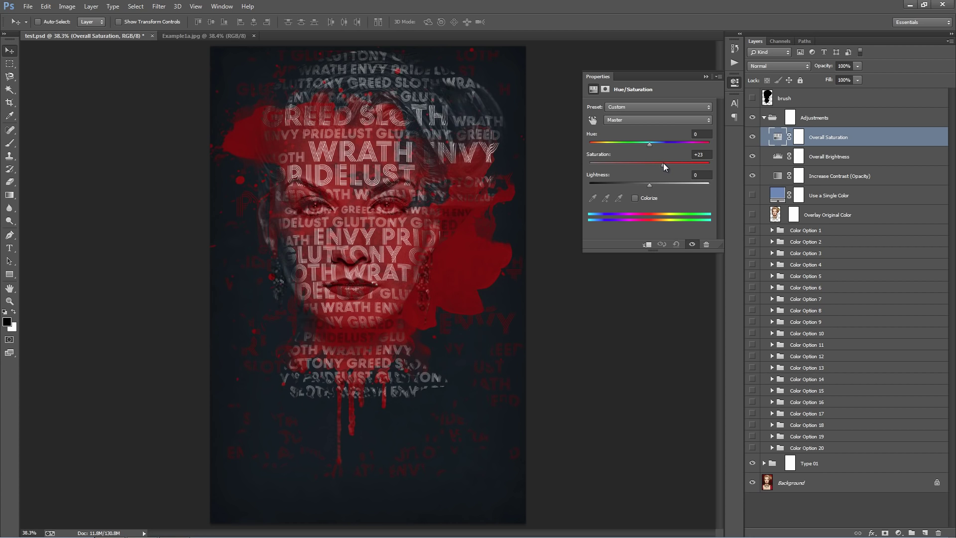
left_click(706, 76)
Set the Overall Brightness Levels layer's black input level to 5 and white input level to 225, and close its settings.
double_click(777, 156)
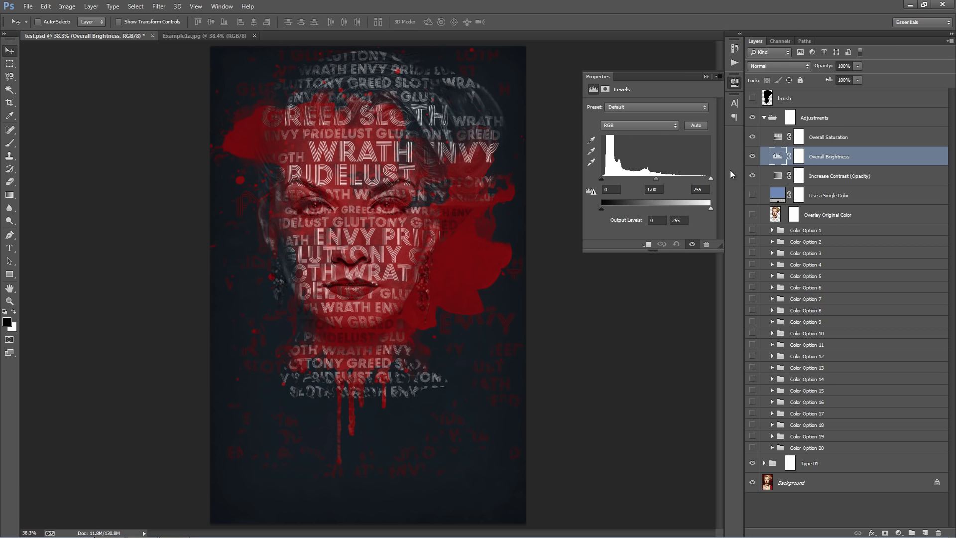
left_click_drag(710, 179, 698, 178)
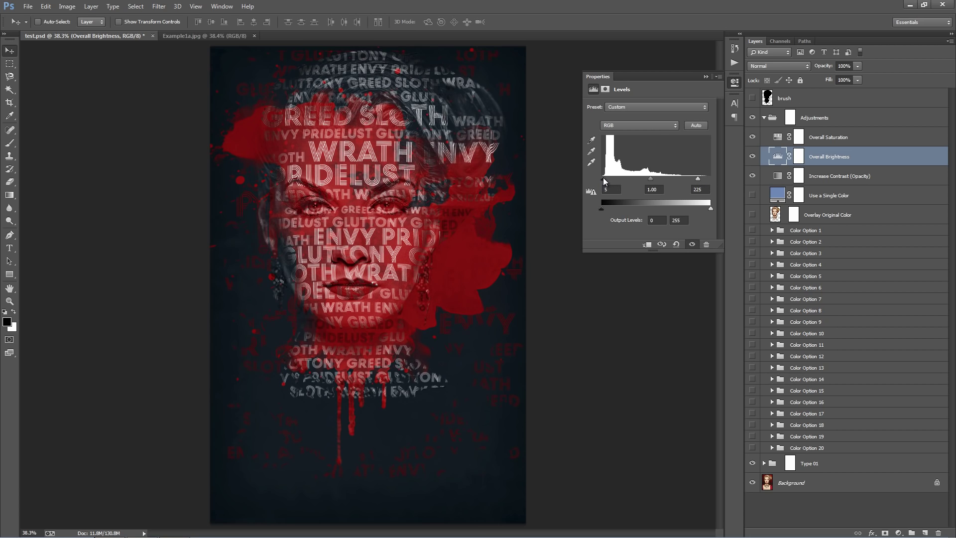
left_click(705, 77)
Adjust the opacity of the Increase Contrast (Opacity) layer.
left_click(846, 172)
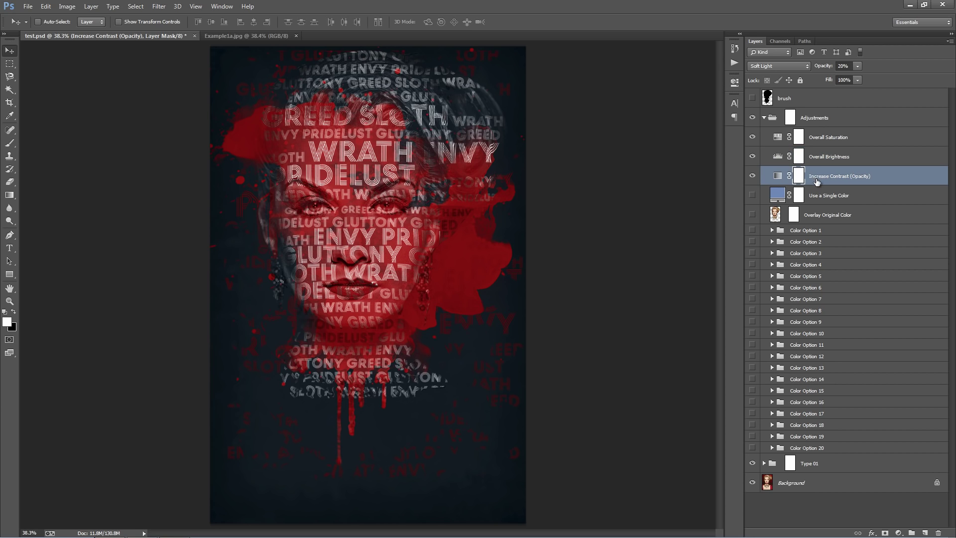
left_click_drag(823, 69, 497, 74)
left_click_drag(226, 84, 124, 101)
Show the Use a Single Color layer, try a red hue (#b6776b) for it, cancel the color change and hide the layer again.
left_click(844, 195)
left_click(752, 195)
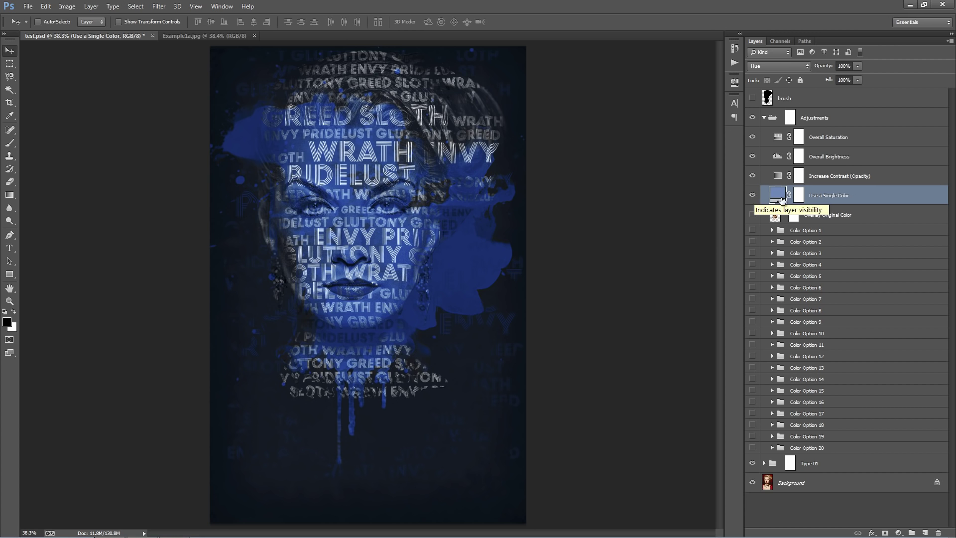
double_click(777, 194)
left_click(657, 113)
left_click_drag(657, 114, 649, 222)
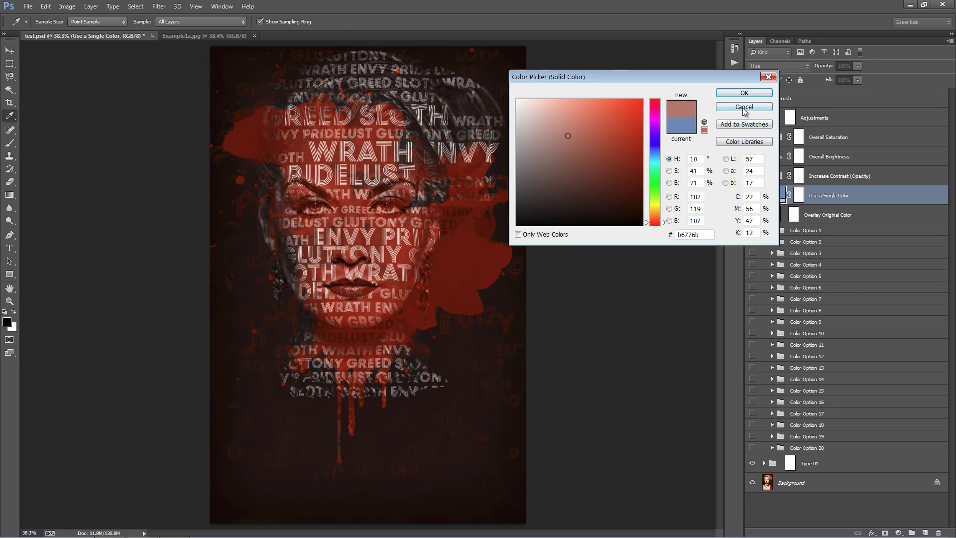
key("Return")
left_click(751, 195)
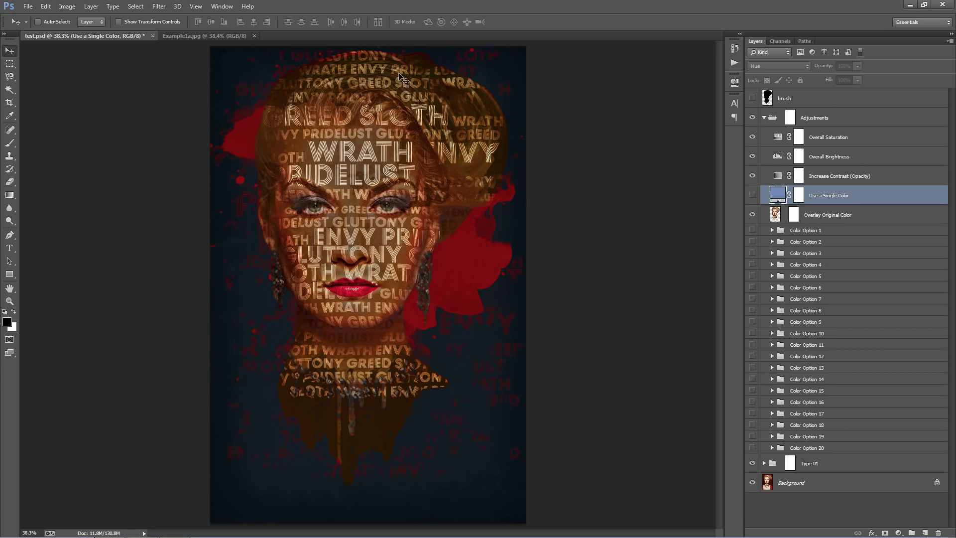
Paint black on the Overlay Original Color mask to remove the photo color over the drips and part of the face, and hide the layer.
left_click(792, 217)
key("b")
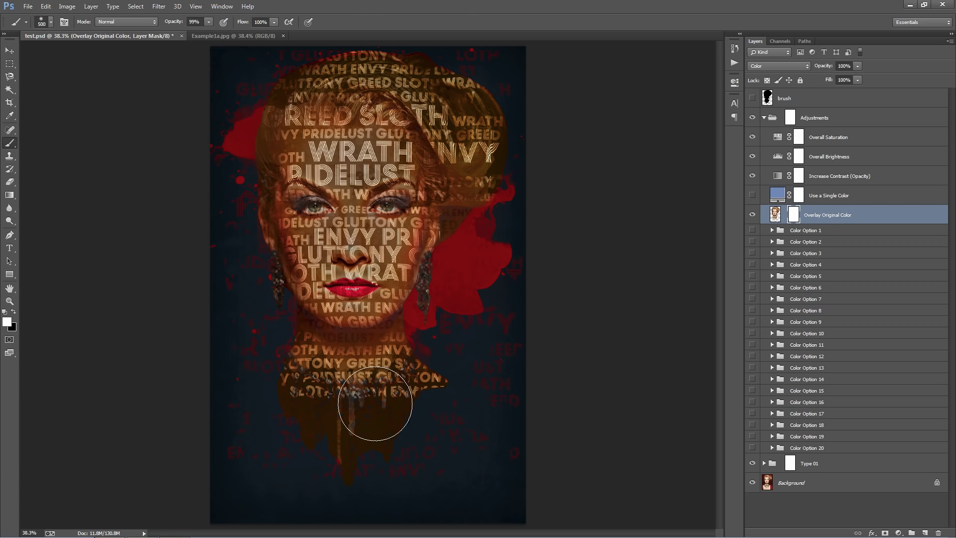
key("x")
mouse_move(392, 419)
left_mouse_down()
mouse_move(356, 445)
mouse_move(261, 352)
mouse_move(334, 415)
mouse_move(390, 335)
mouse_move(303, 224)
mouse_move(361, 91)
left_mouse_up()
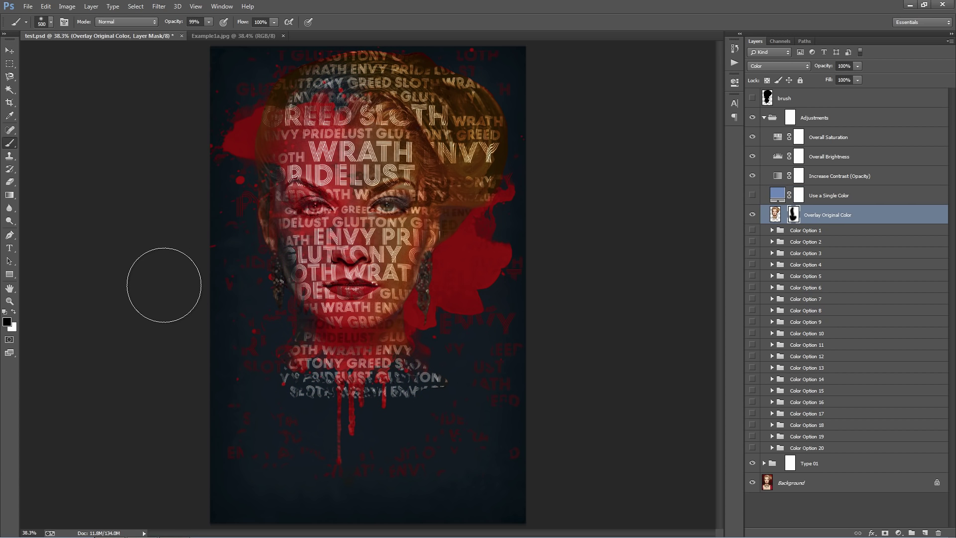
left_click(751, 214)
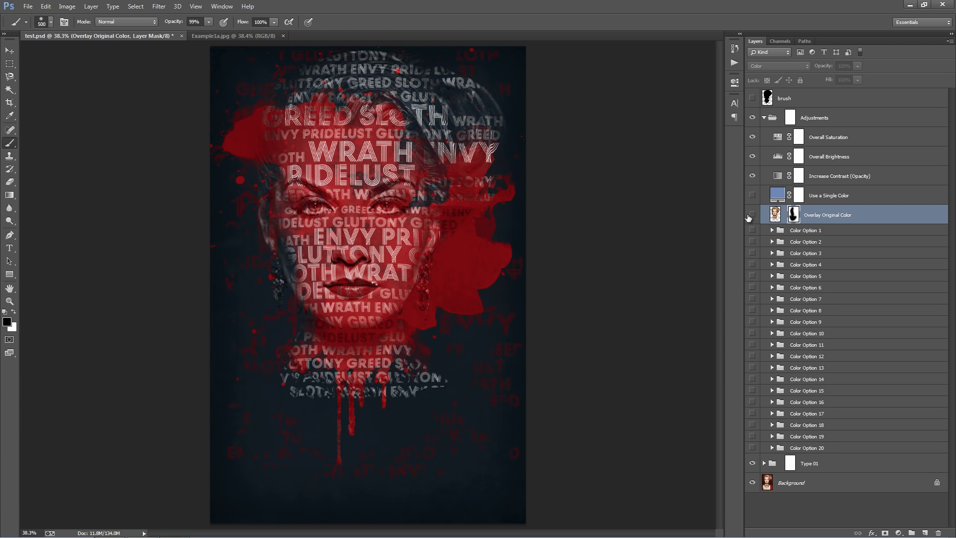
Preview several Color Option groups on the portrait one by one, including Options 1, 4 to 7, 19 and 20.
key("v")
left_click(807, 232)
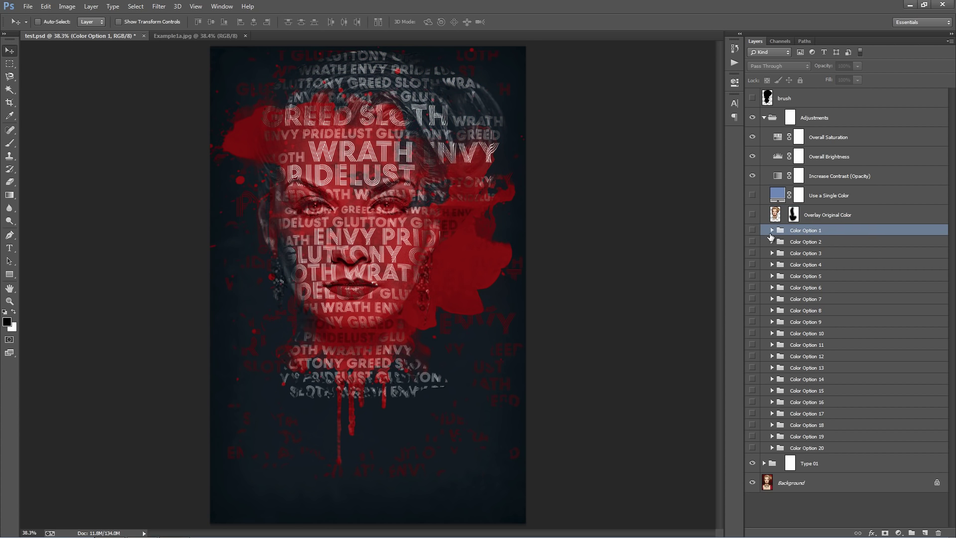
left_click(752, 230)
left_click(752, 231)
left_click(752, 254)
left_click(752, 265)
left_click(752, 266)
left_click(752, 276)
left_click(752, 276)
left_click(753, 287)
left_click(752, 287)
left_click(752, 299)
left_click(752, 299)
left_click(752, 298)
left_click(752, 300)
left_click(752, 448)
left_click(752, 436)
left_click(752, 230)
left_click(752, 230)
Show the Color Option 2 and Color Option 3 groups and adjust the opacity of Color Option 3.
left_click(810, 242)
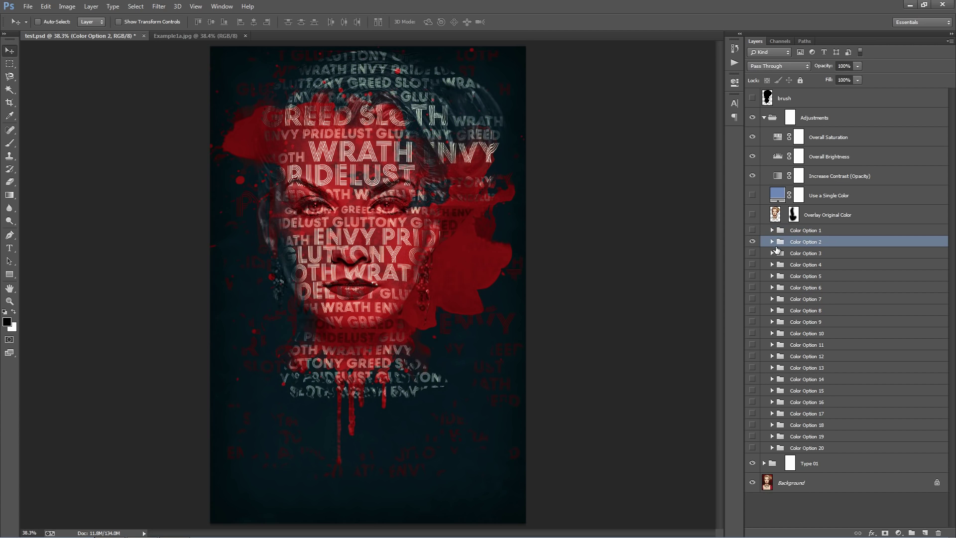
left_click(752, 253)
left_click(786, 253)
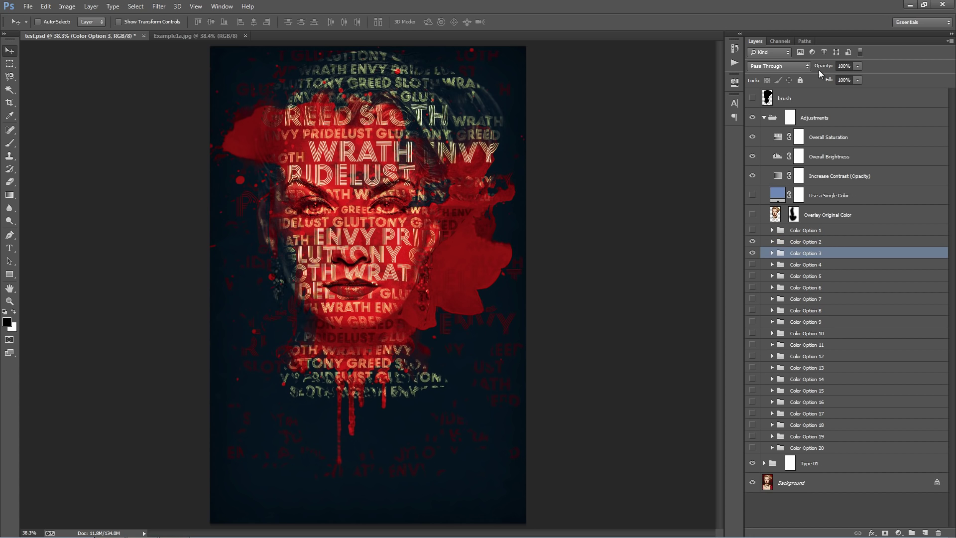
left_click_drag(828, 70, 96, 117)
Try the Color Option 16 group at 25% opacity and hide it again.
left_click(752, 413)
left_click(752, 402)
left_click(807, 402)
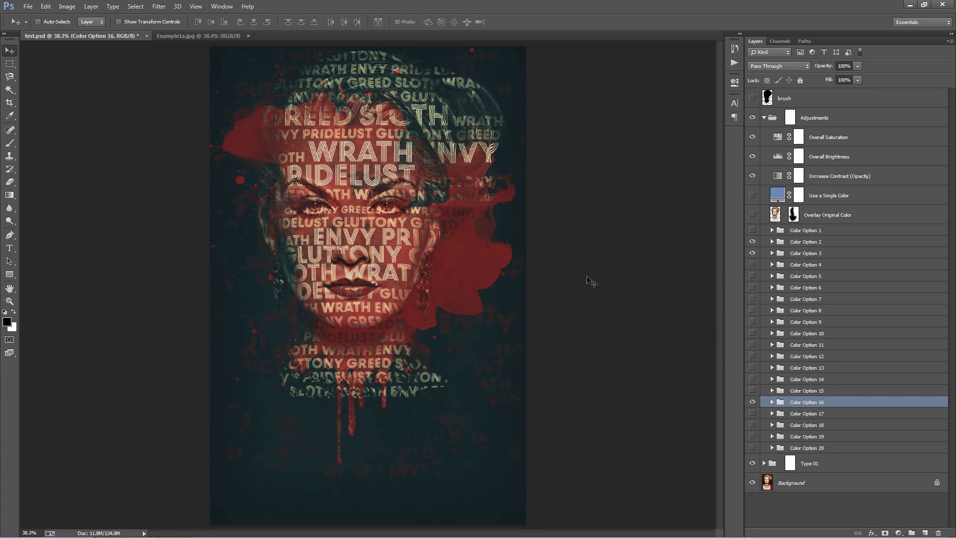
left_click_drag(819, 69, 69, 73)
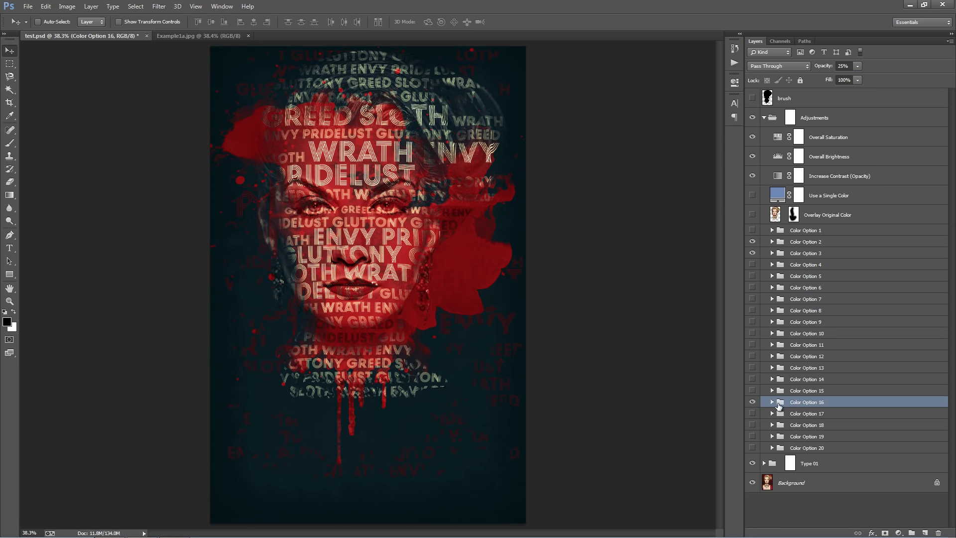
left_click(752, 402)
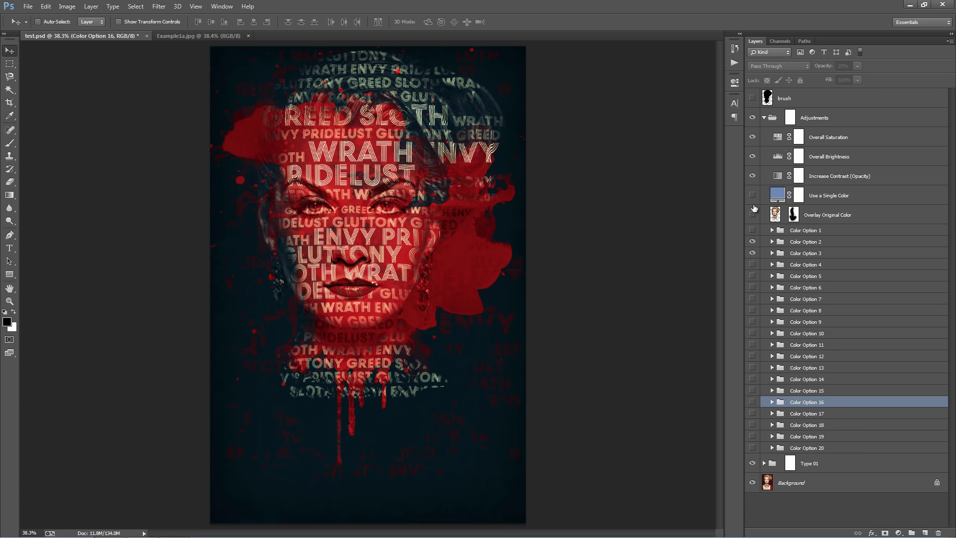
Collapse the Adjustments group, expand the Type 01 group, and compare the portrait with the Example1a.jpg reference.
left_click(764, 118)
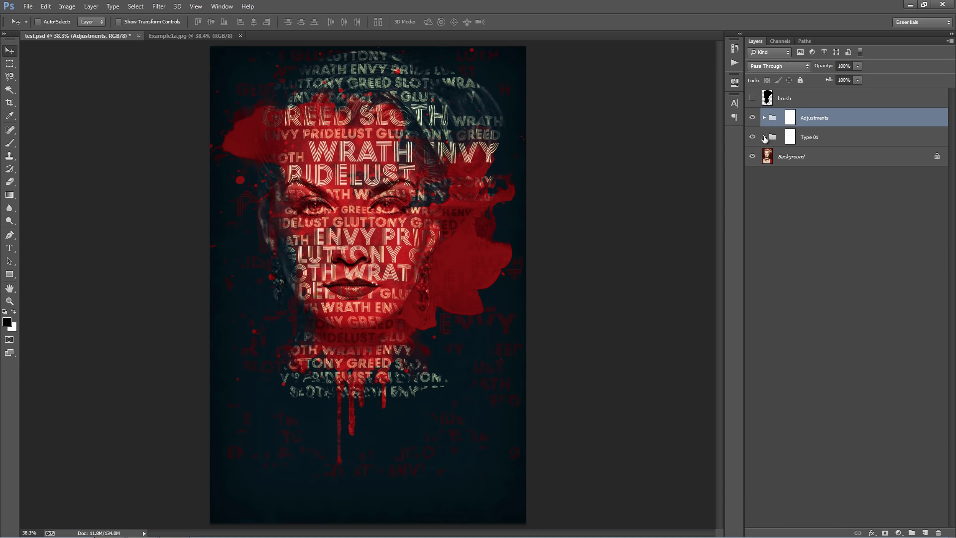
left_click(764, 137)
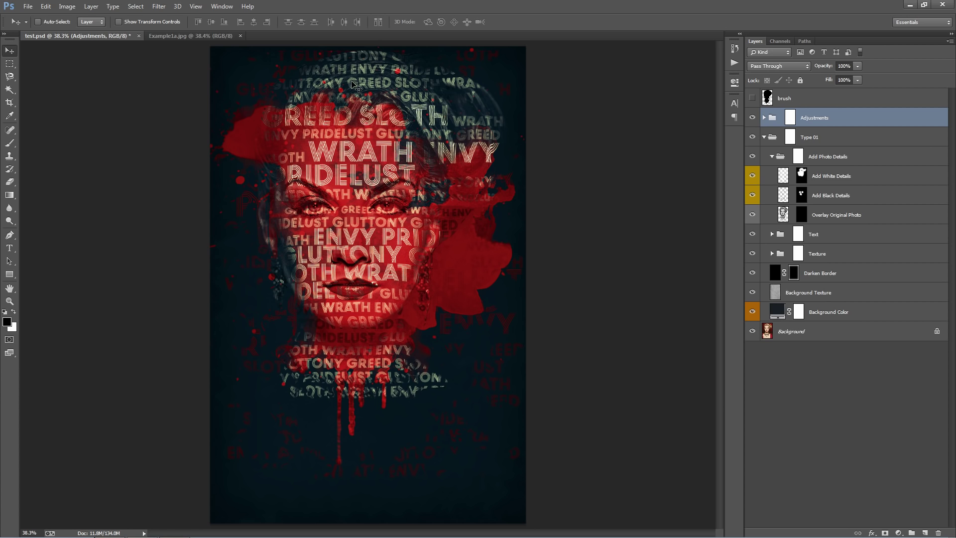
left_click(183, 35)
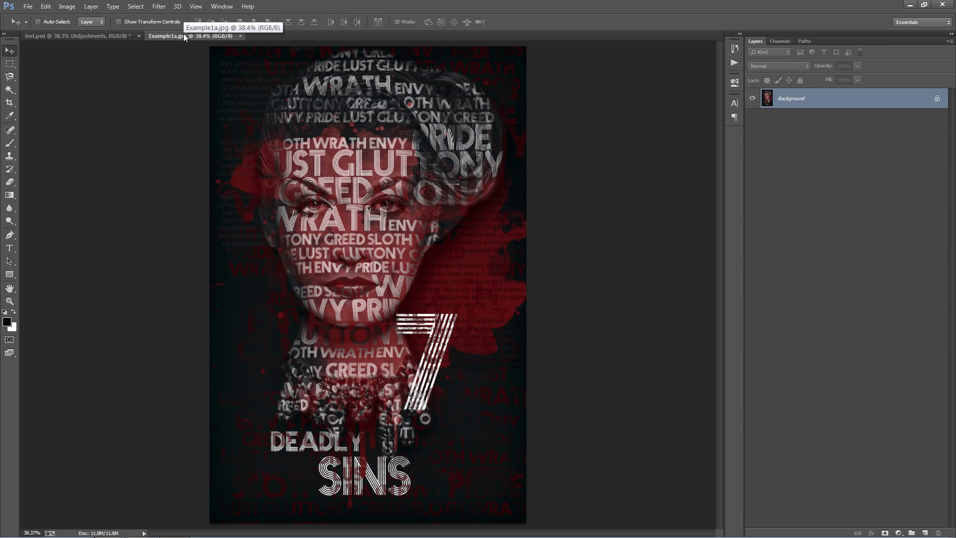
left_click(95, 34)
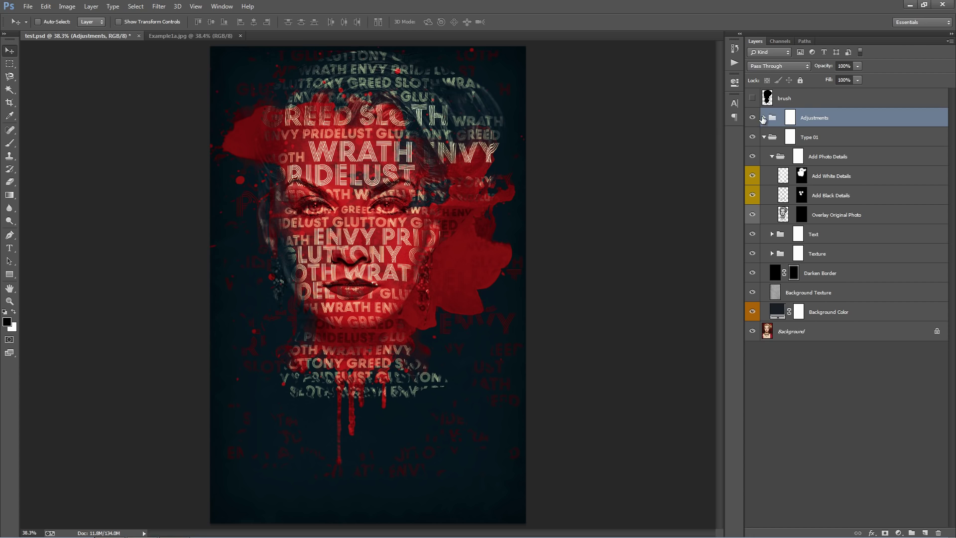
Lower the saturation of the Overall Saturation layer in the Adjustments group and close its settings.
left_click(764, 117)
double_click(777, 141)
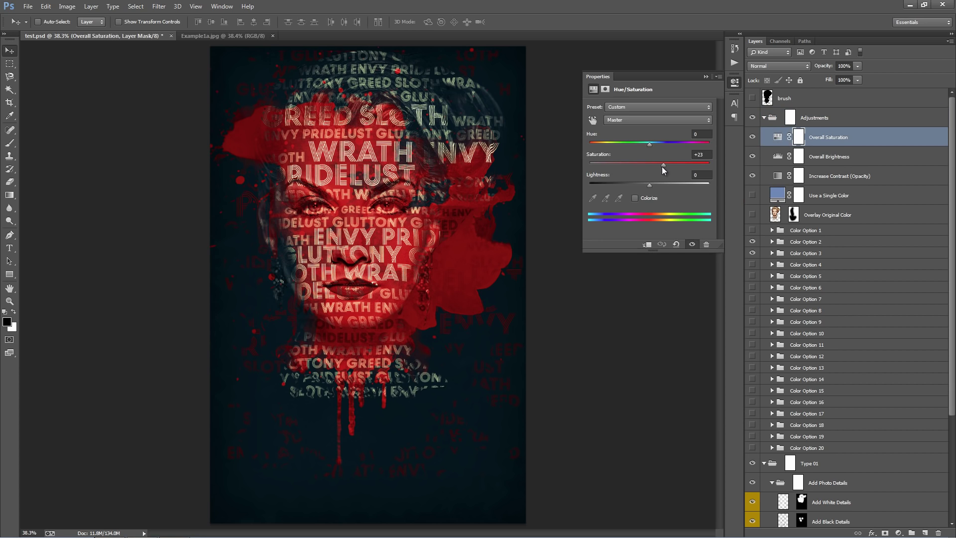
left_click_drag(655, 165, 654, 164)
left_click(712, 79)
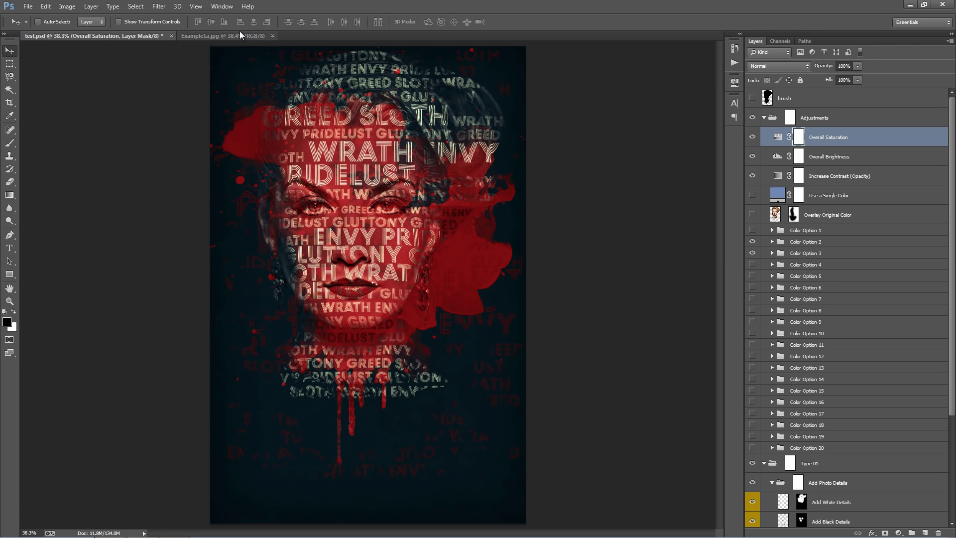
Check the toned-down portrait against Example1a.jpg again and collapse the Adjustments group in test.psd.
left_click(214, 35)
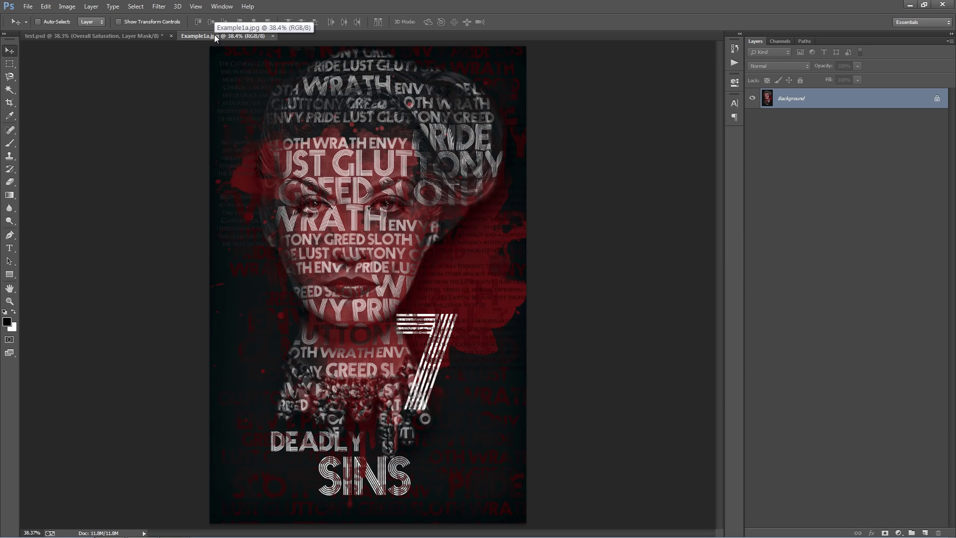
left_click(115, 35)
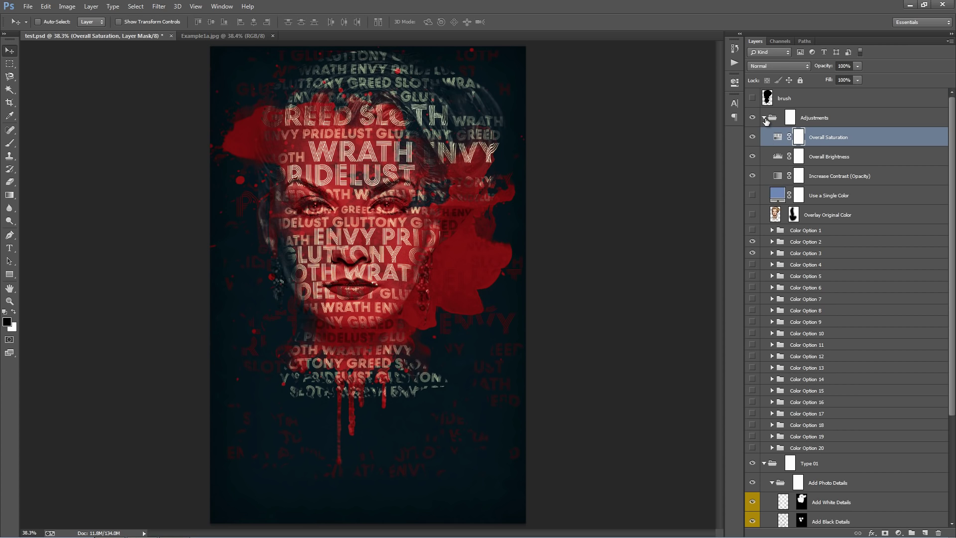
left_click(764, 118)
Expand the Texture and Text groups and load the Texture layer's shape as a selection.
left_click(823, 253)
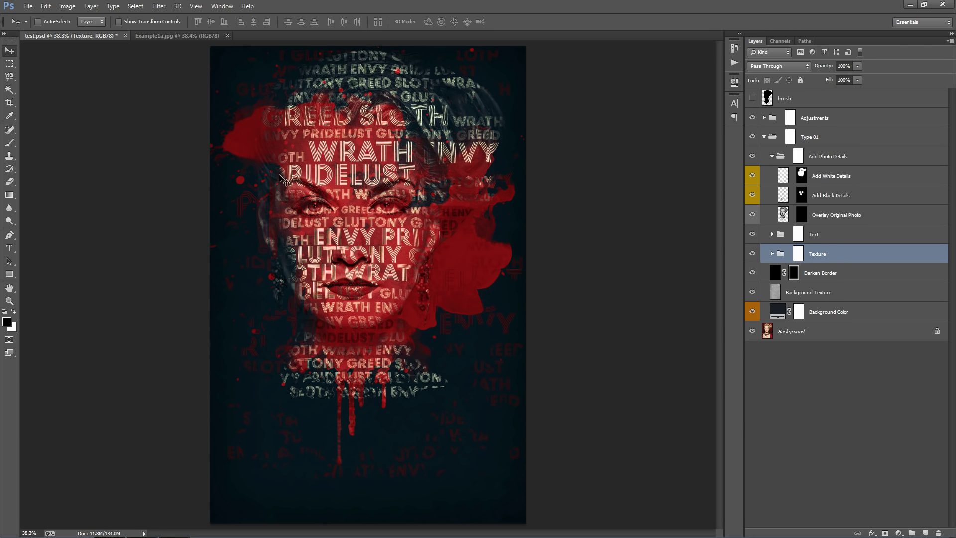
left_click(771, 253)
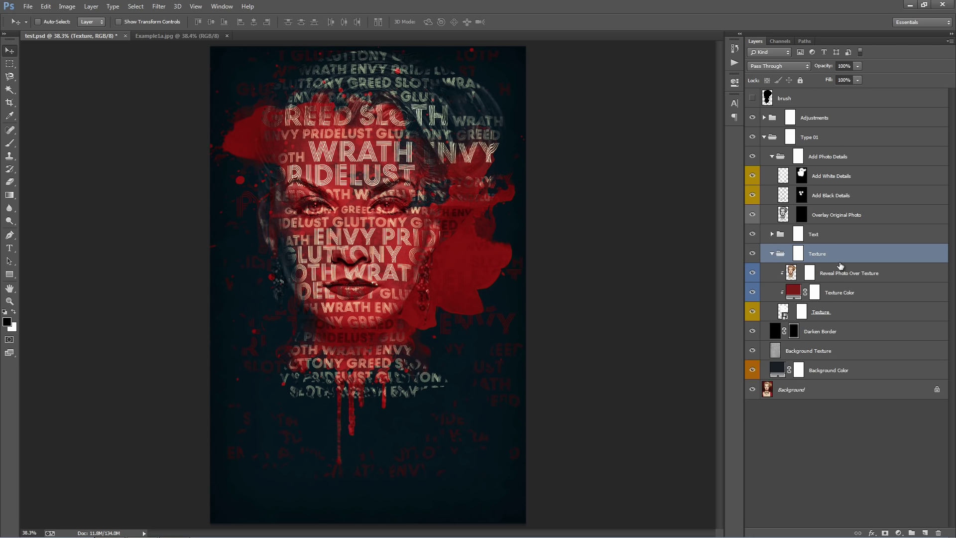
left_click(861, 318)
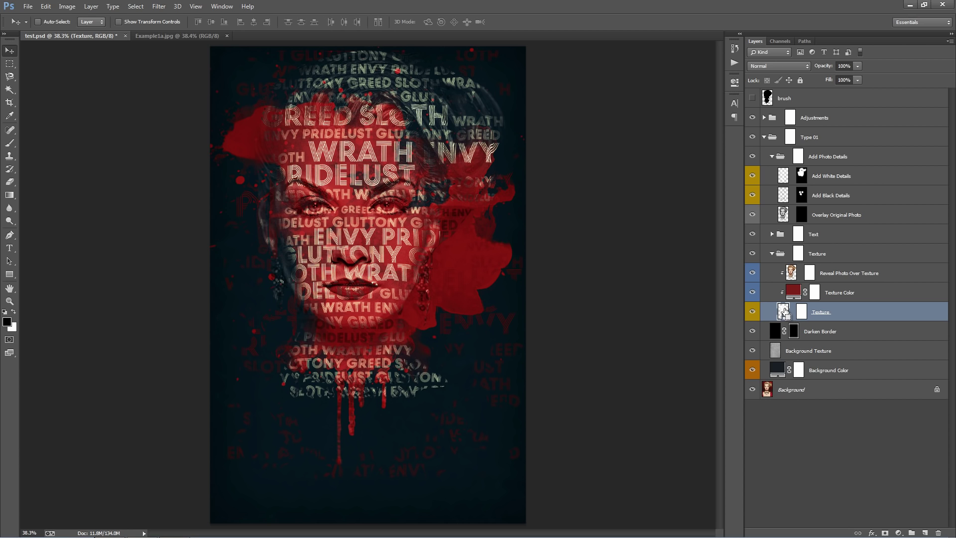
left_click(783, 312, "ctrl")
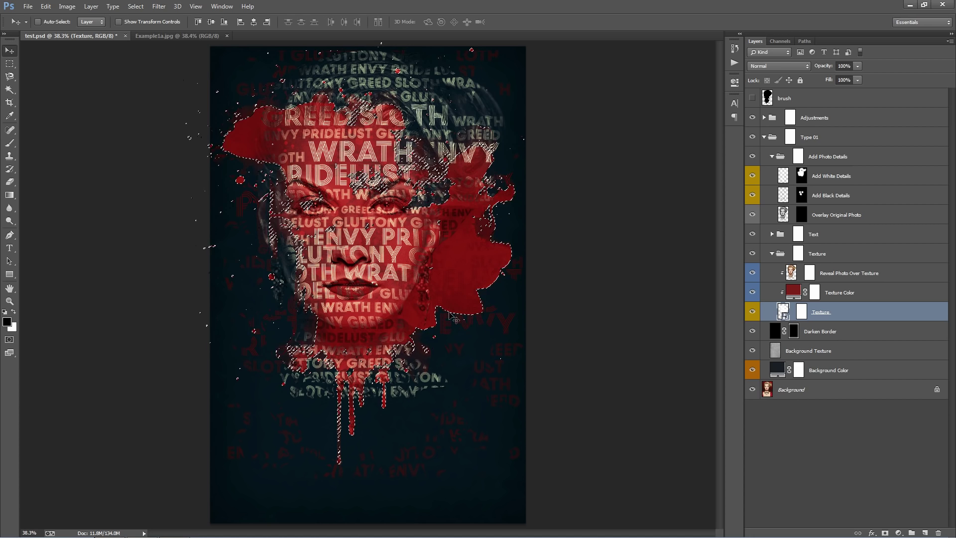
left_click(772, 235)
left_click(780, 261)
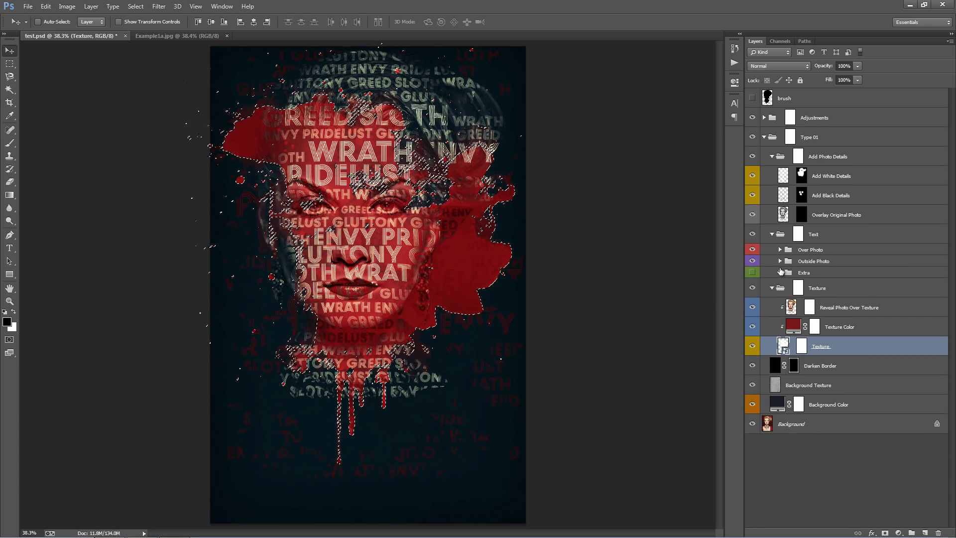
Try masking the Over Photo text group with the texture selection and delete that mask.
left_click(818, 253)
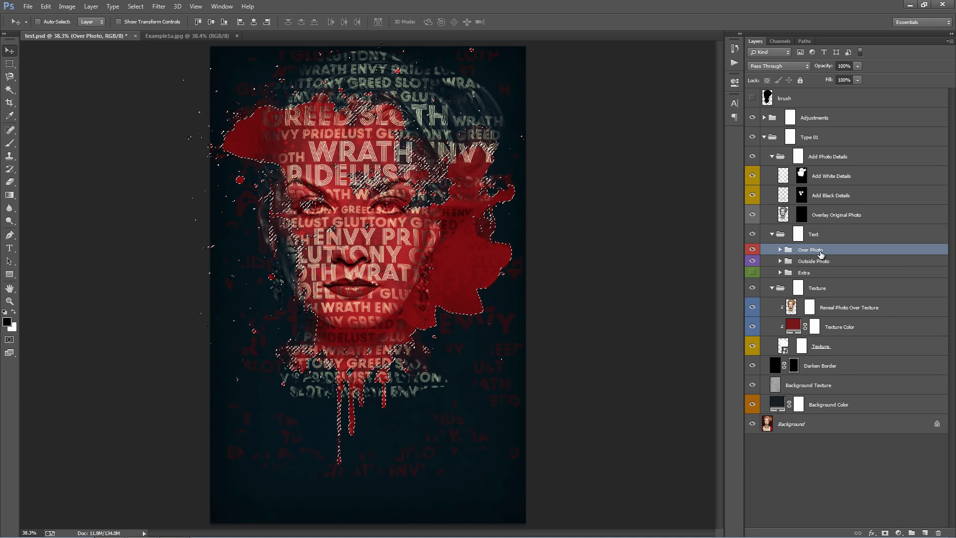
left_click(885, 533)
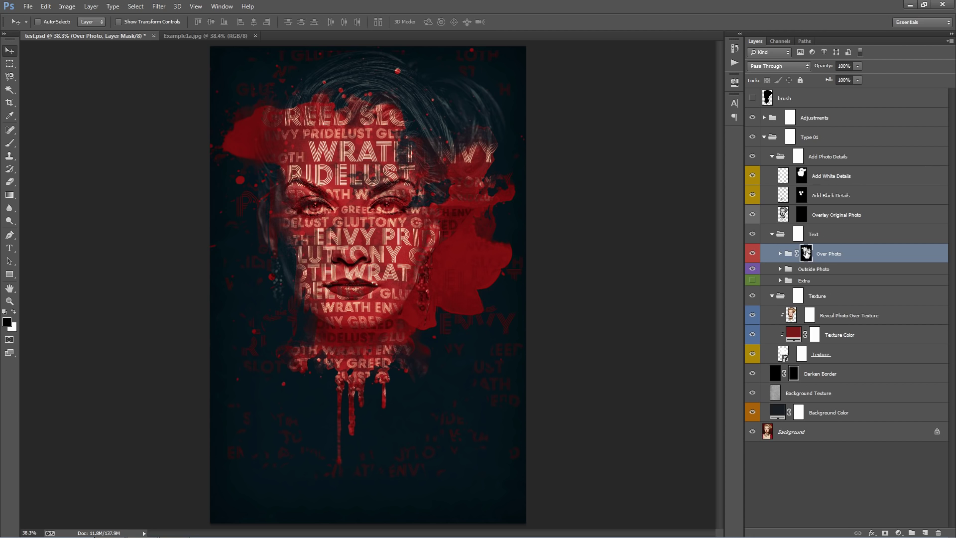
right_click(805, 253)
left_click(842, 274)
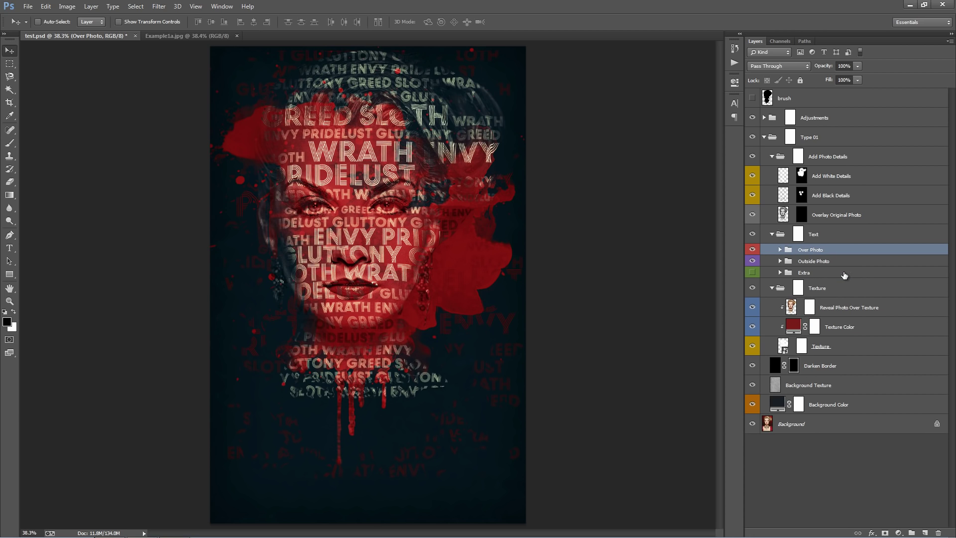
Move the Texture splatter upward over the portrait and mask the Over Photo text group to the splatter's shape.
left_click(854, 347)
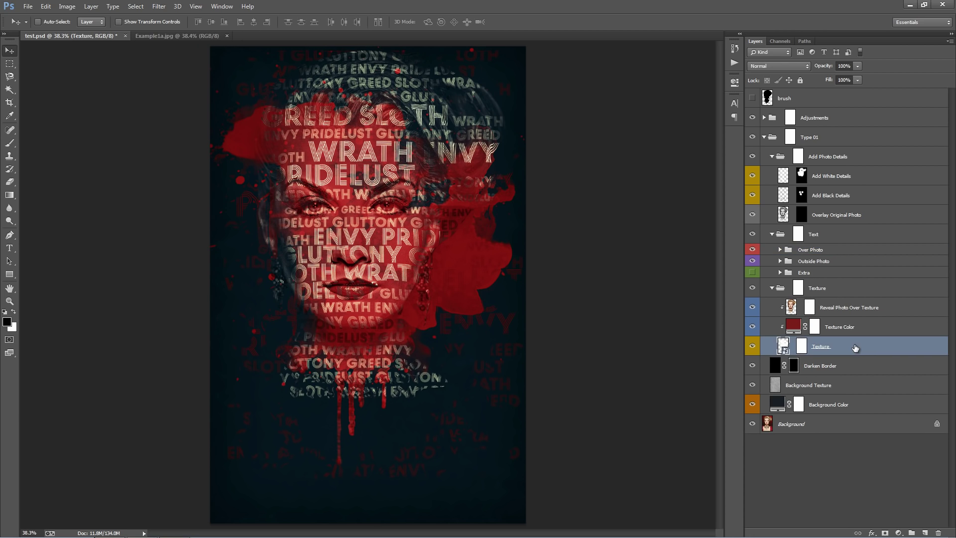
left_click_drag(465, 234, 464, 181)
left_click(782, 346, "ctrl")
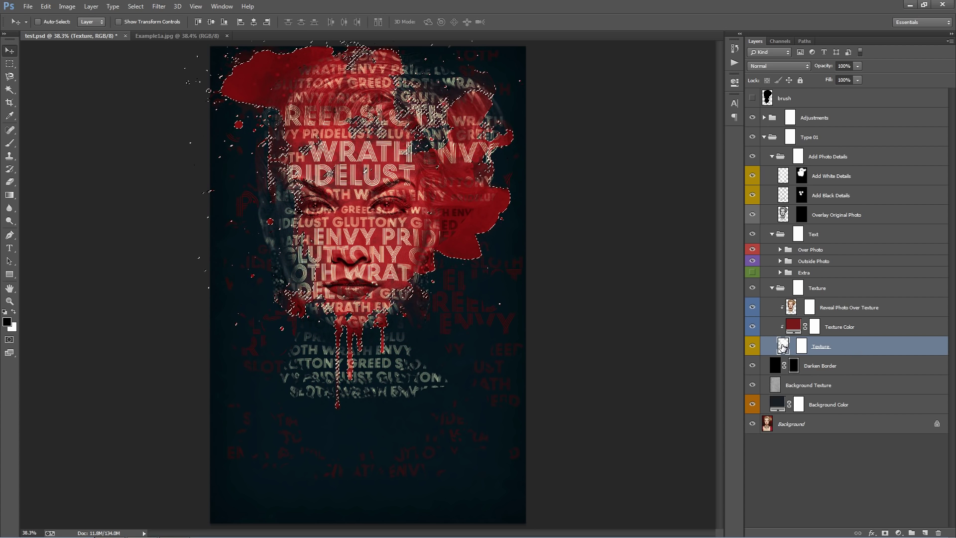
left_click(817, 250)
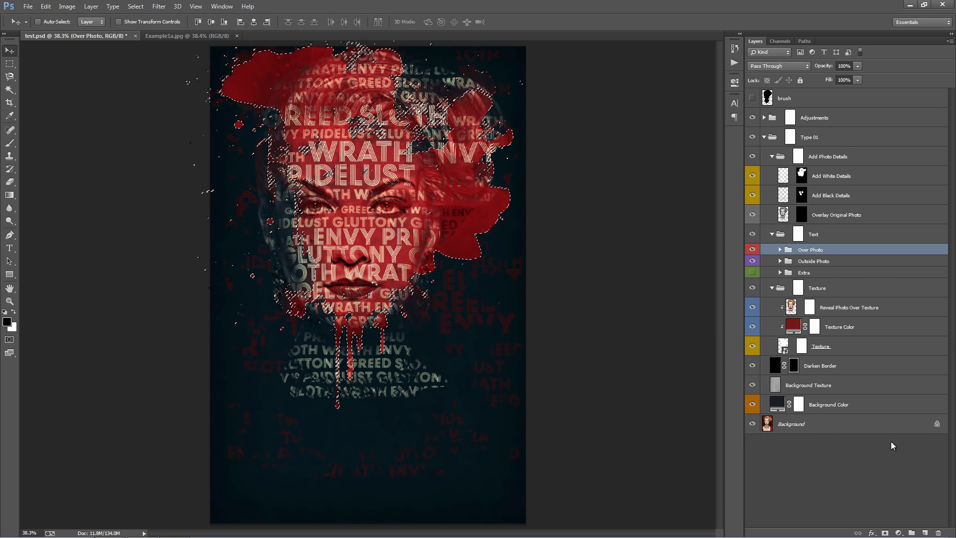
left_click(884, 533)
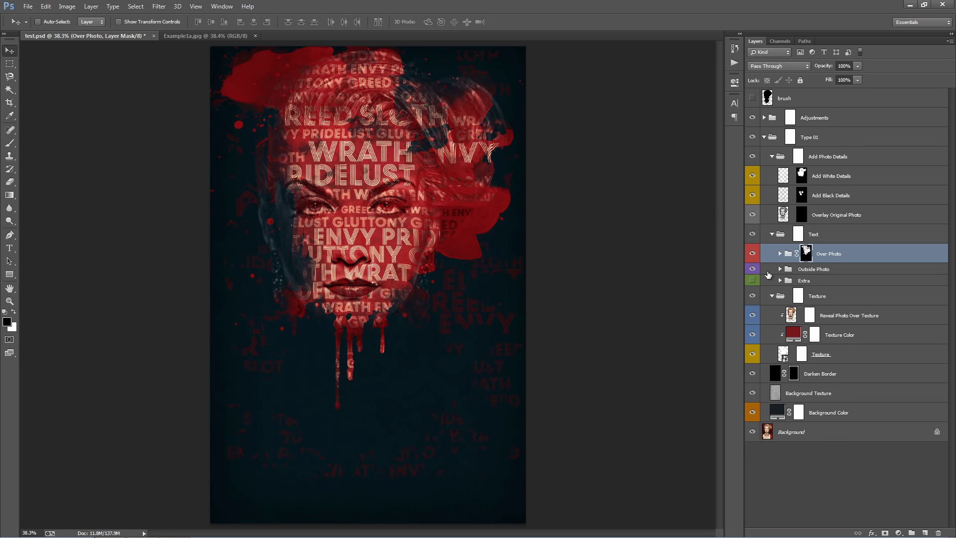
Try the Over Photo group's mask at 77% density, restore it to 100% and close the mask properties.
double_click(804, 254)
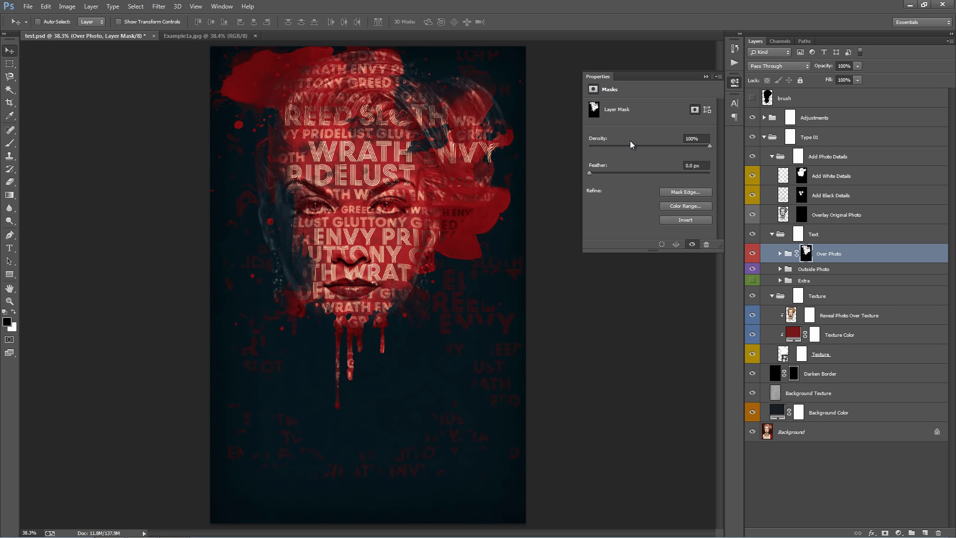
left_click_drag(650, 145, 681, 147)
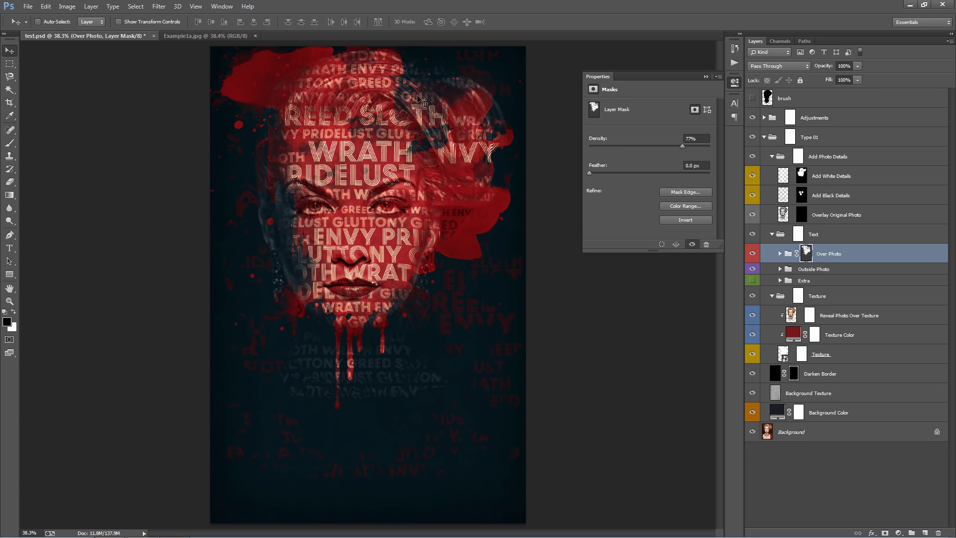
mouse_move(588, 172)
left_mouse_down()
mouse_move(685, 175)
mouse_move(577, 178)
left_mouse_up()
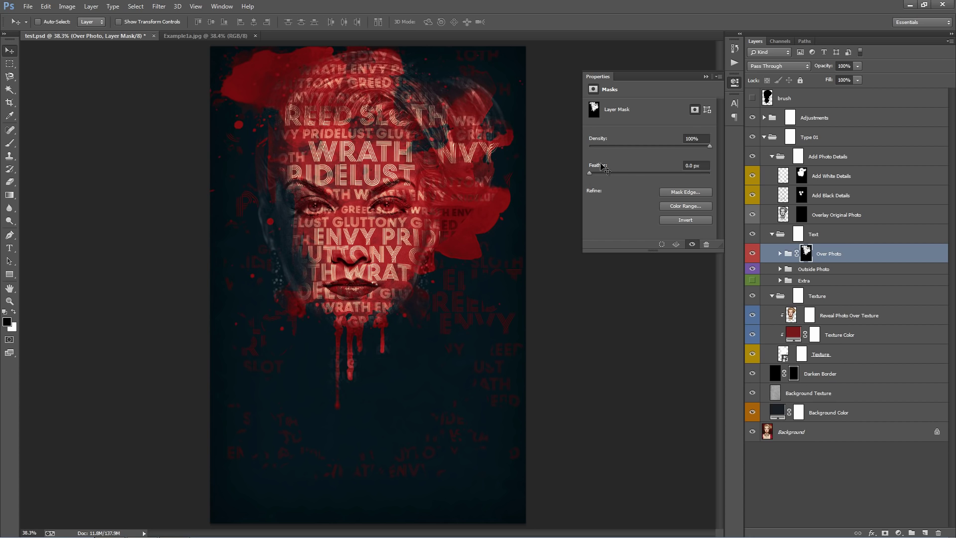
left_click(706, 77)
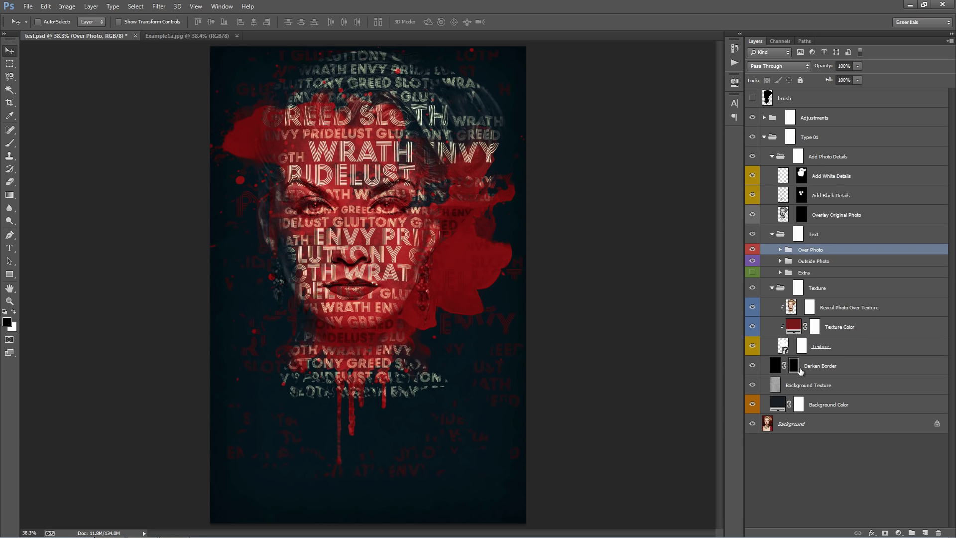
Load the Texture splatter's shape as a selection and add it as a mask on the Over Photo group.
left_click(783, 349, "ctrl")
left_click(884, 532)
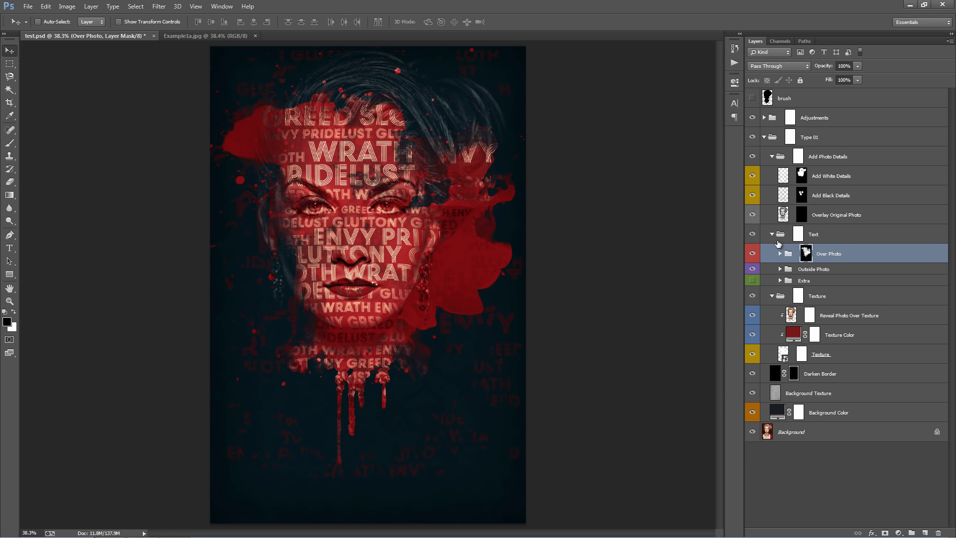
Try Soft Light, Linear Light and Divide blending on the Text group and set its blend mode to Pass Through.
left_click(801, 236)
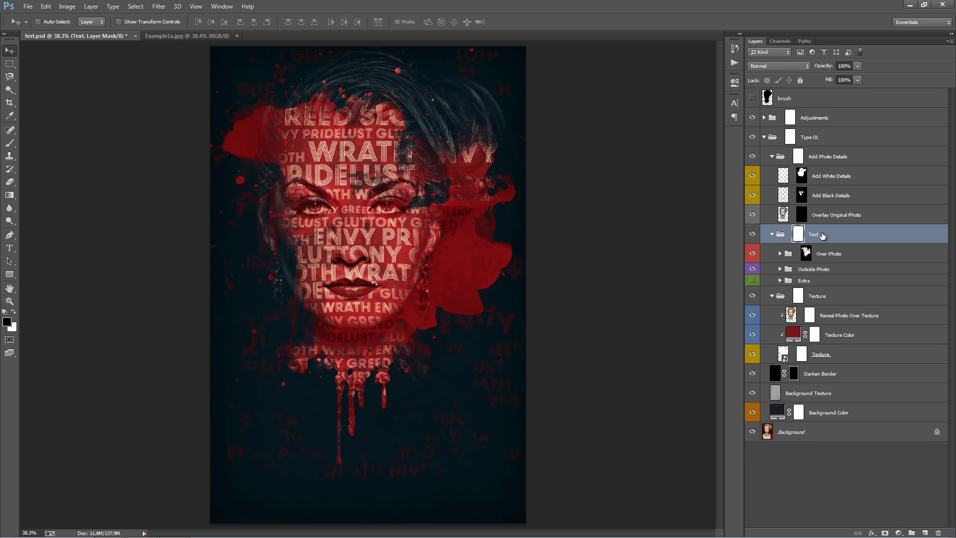
left_click(772, 65)
left_click(772, 65)
left_click(771, 65)
left_click(775, 210)
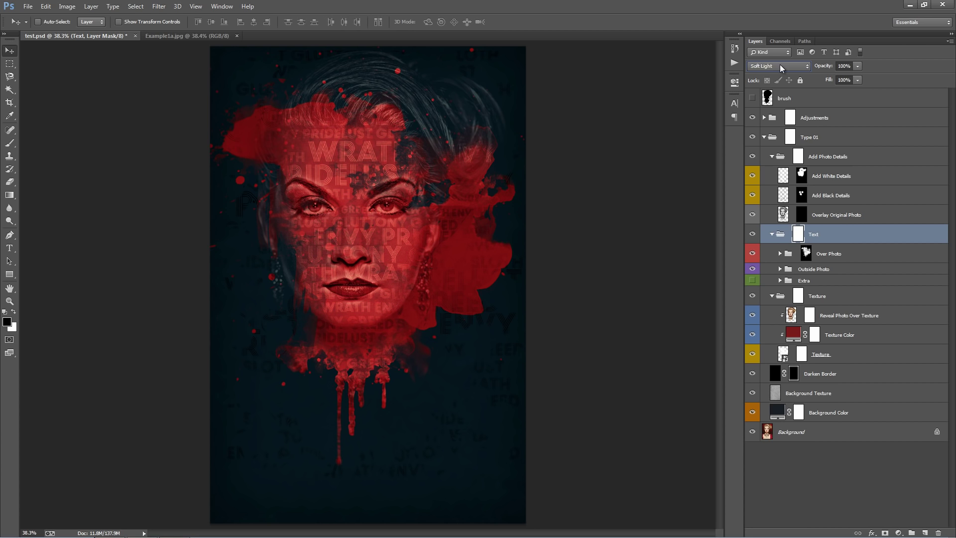
scroll(779, 64, "down", 2)
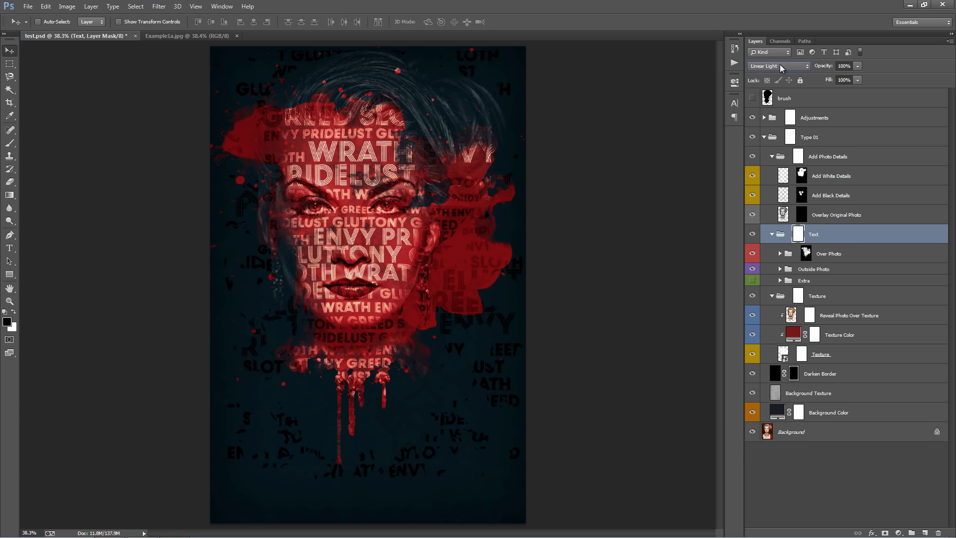
scroll(780, 64, "down", 1)
scroll(779, 64, "down", 3)
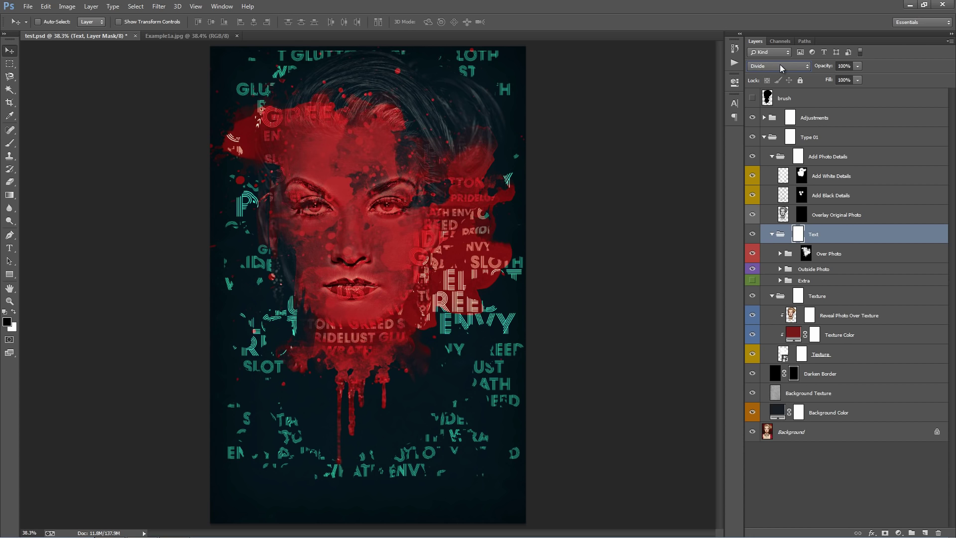
left_click(779, 64)
scroll(779, 70, "up", 5)
left_click(778, 73)
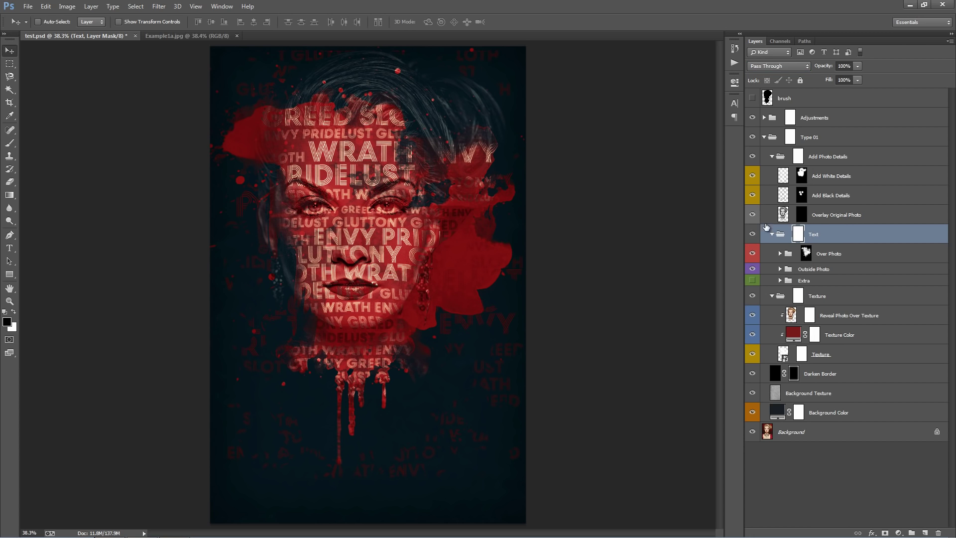
Collapse the Text group and compare the portrait in test.psd with Example1a.jpg.
left_click(773, 234)
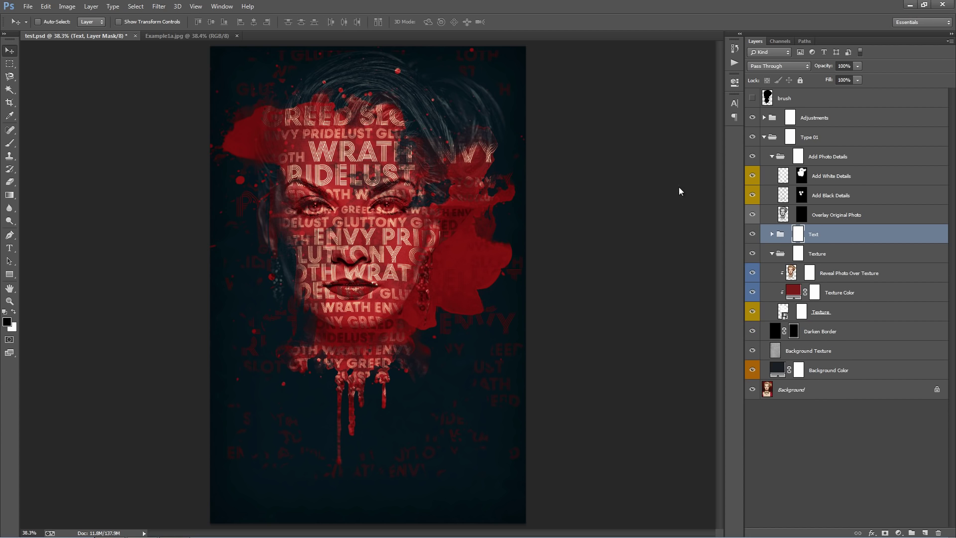
left_click(192, 37)
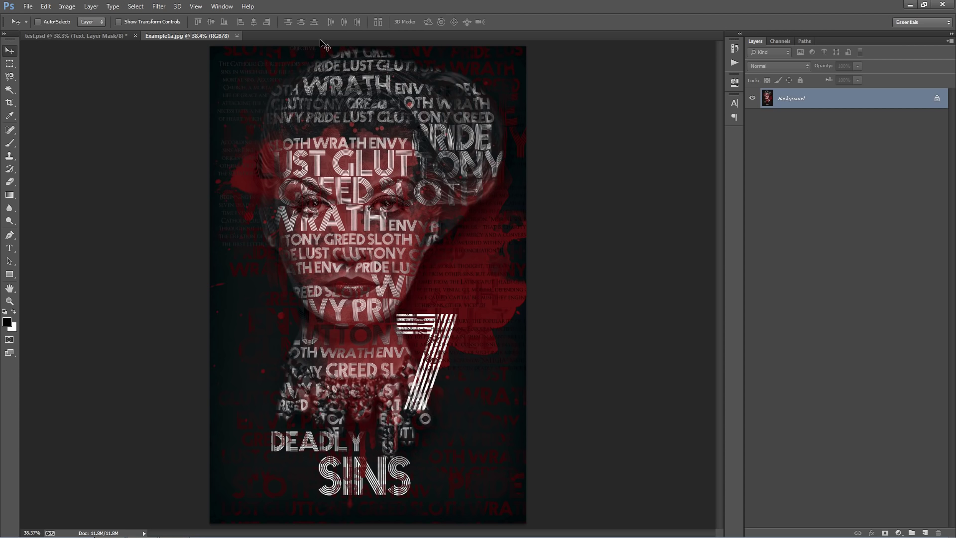
left_click(103, 36)
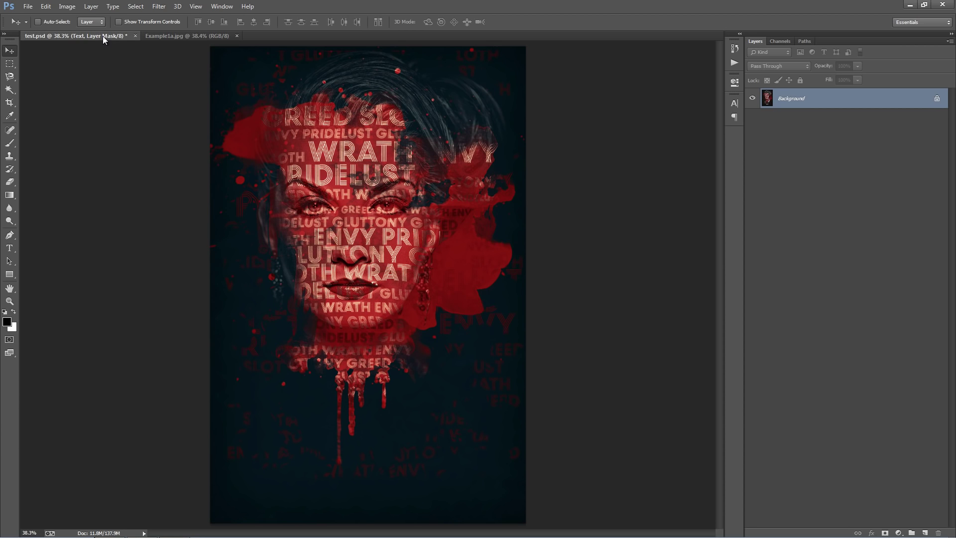
Collapse the Texture group, reopen the Text group, and make its Extra group visible and expand it.
left_click(772, 253)
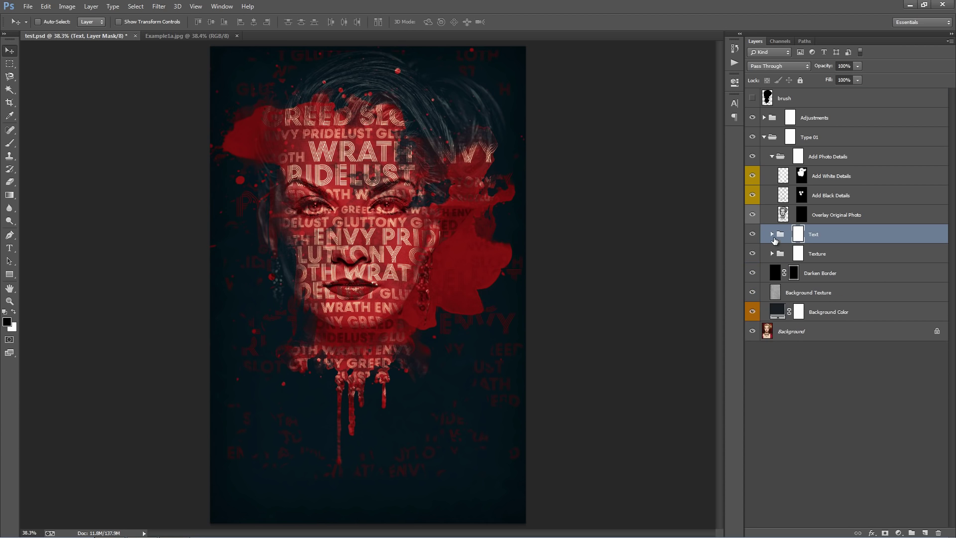
left_click(772, 234)
left_click(811, 281)
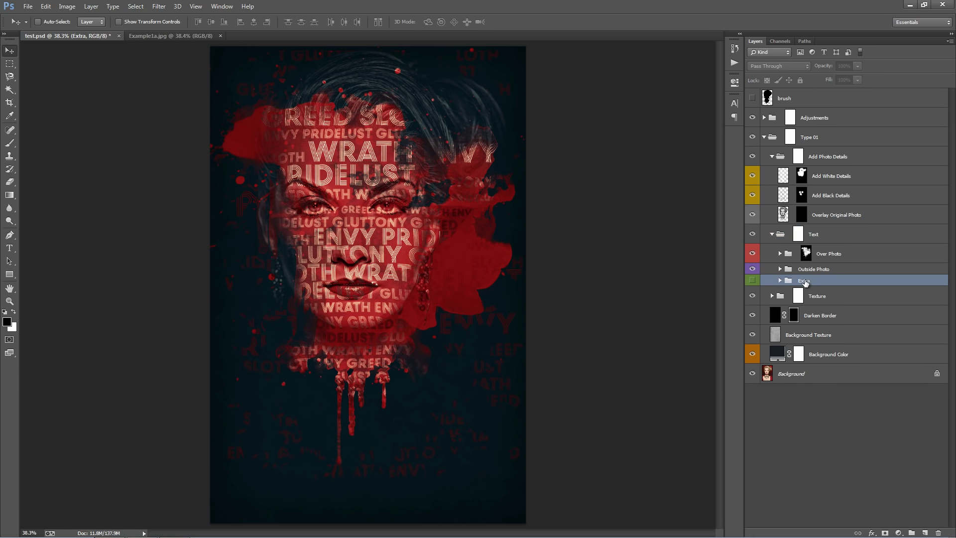
left_click(752, 281)
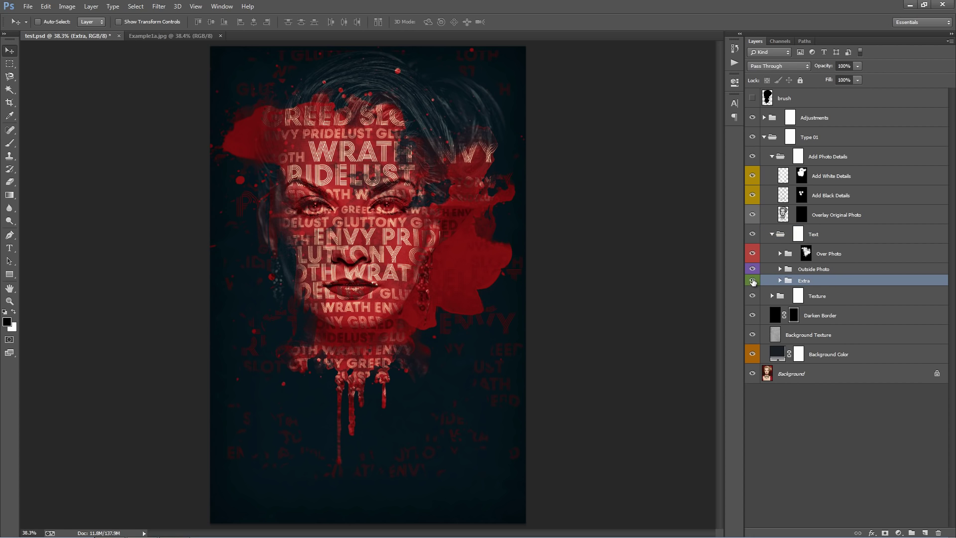
left_click(779, 280)
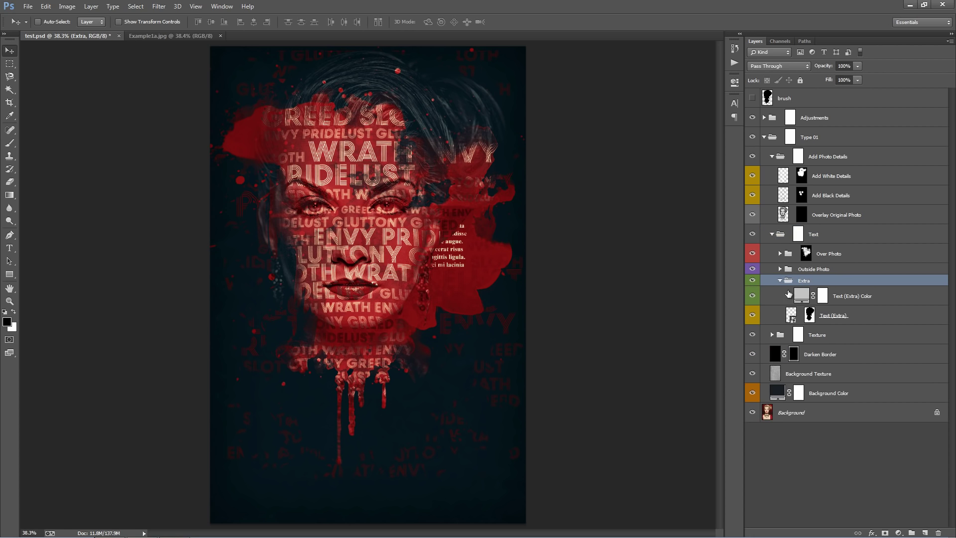
Move the Text (Extra) paragraph text beside the face and keep that layer selected.
left_click(860, 318)
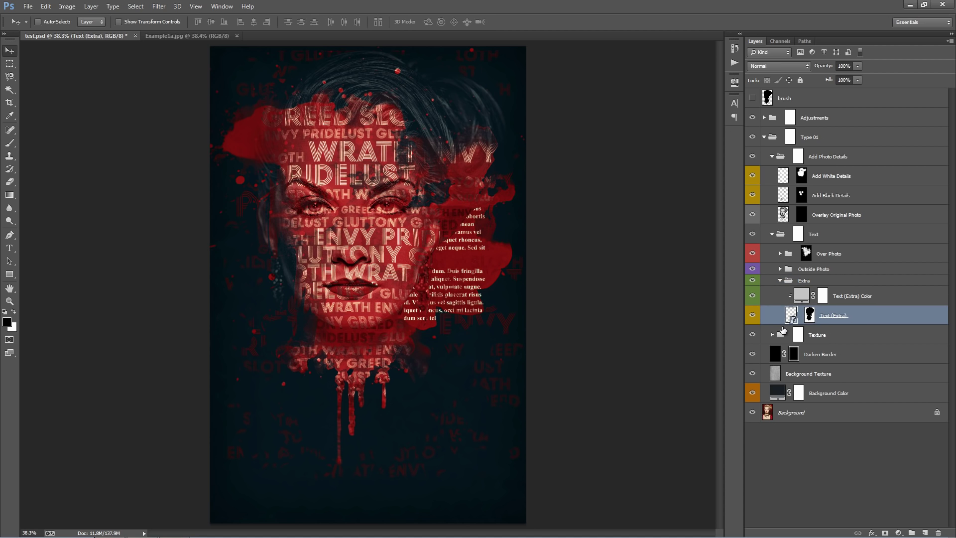
mouse_move(491, 238)
left_mouse_down()
mouse_move(506, 295)
mouse_move(520, 280)
mouse_move(475, 232)
left_mouse_up()
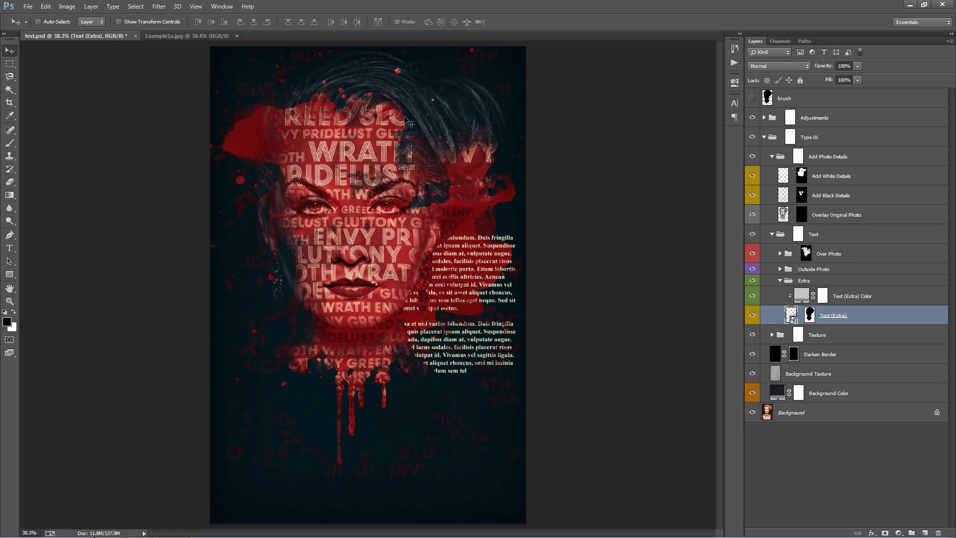
left_click(822, 269)
left_click(833, 256)
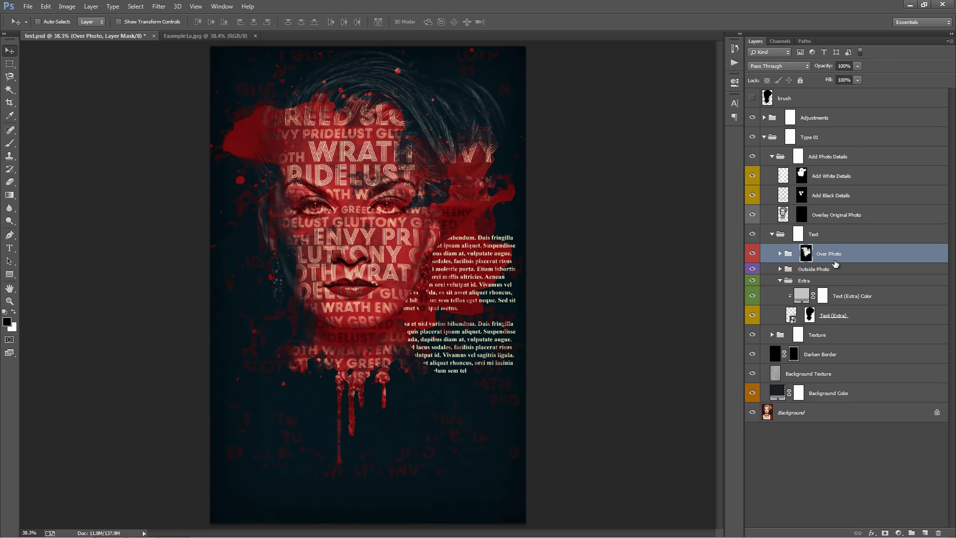
left_click(829, 311)
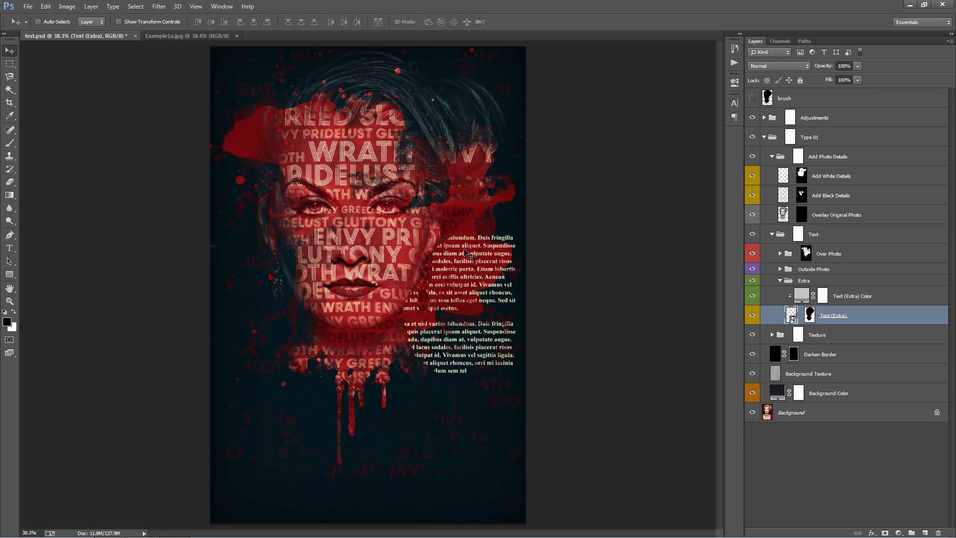
Inspect the Text (Extra) smart object's contents, close it, and move the paragraph text up and inward over the red splatter.
double_click(791, 314)
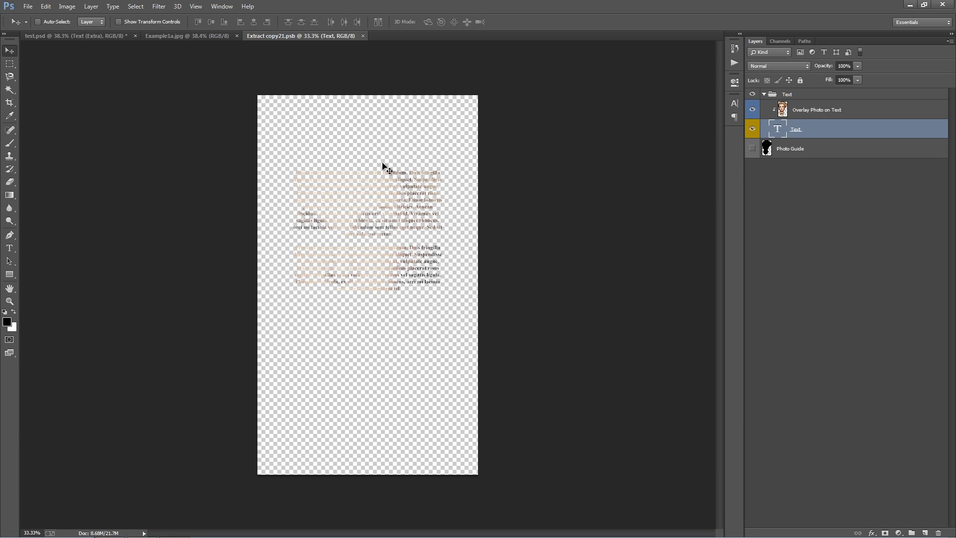
key("ctrl+w")
left_click_drag(476, 288, 456, 253)
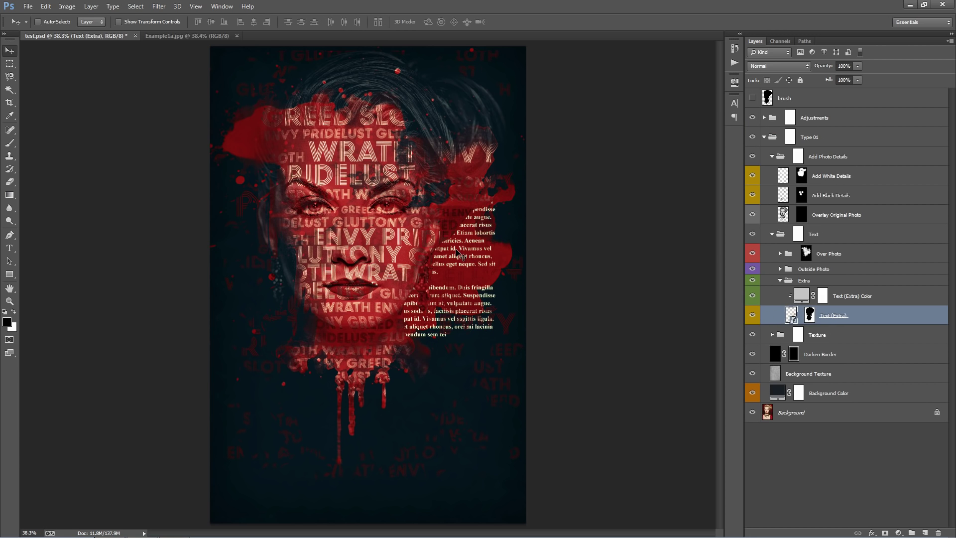
Open the Text (Extra) Color fill for editing.
double_click(801, 295)
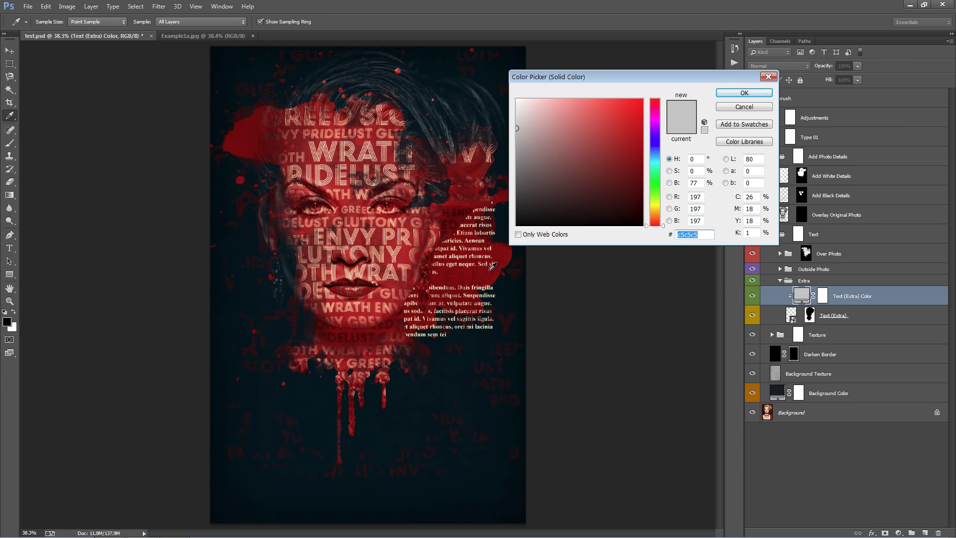
Recolour the Text (Extra) Color fill layer to the dark red 5b0e0d.
left_click(470, 269)
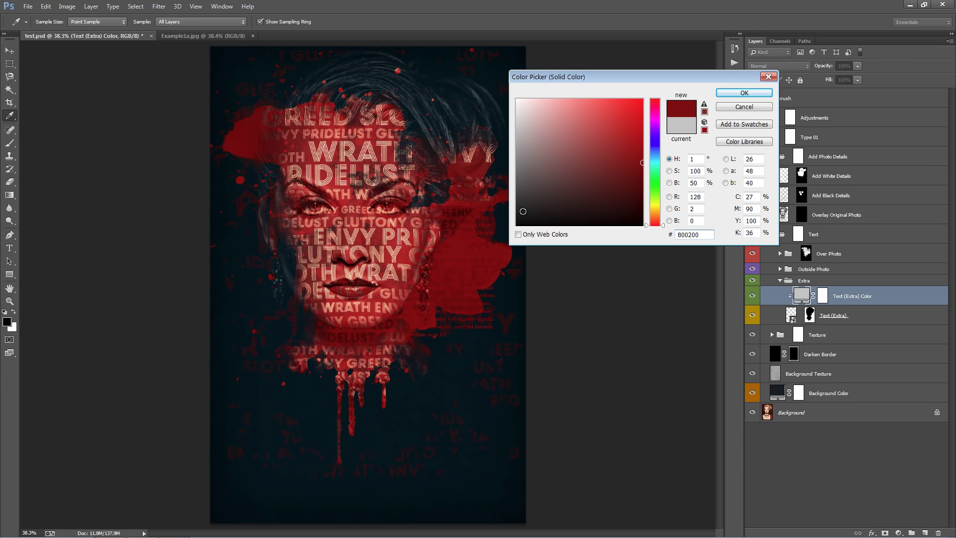
left_click_drag(630, 157, 625, 180)
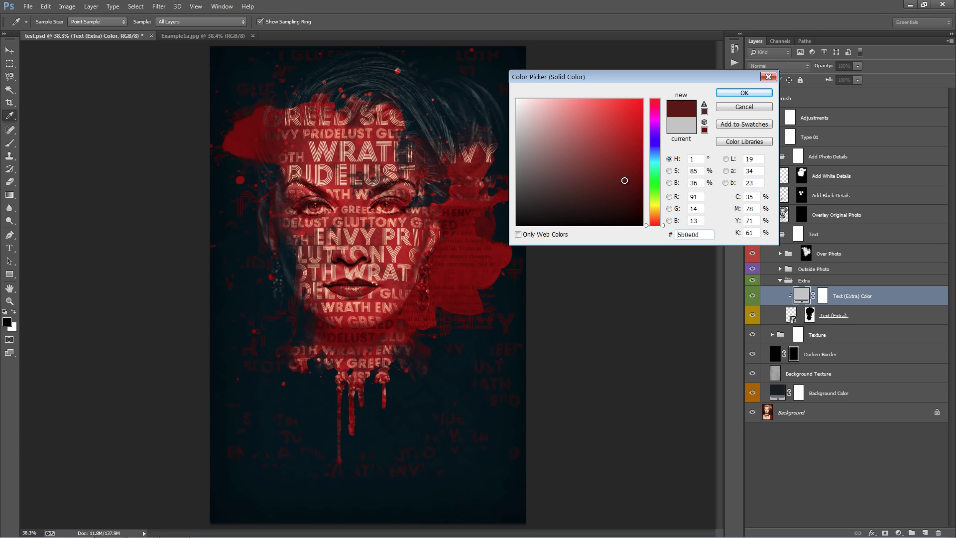
left_click(744, 93)
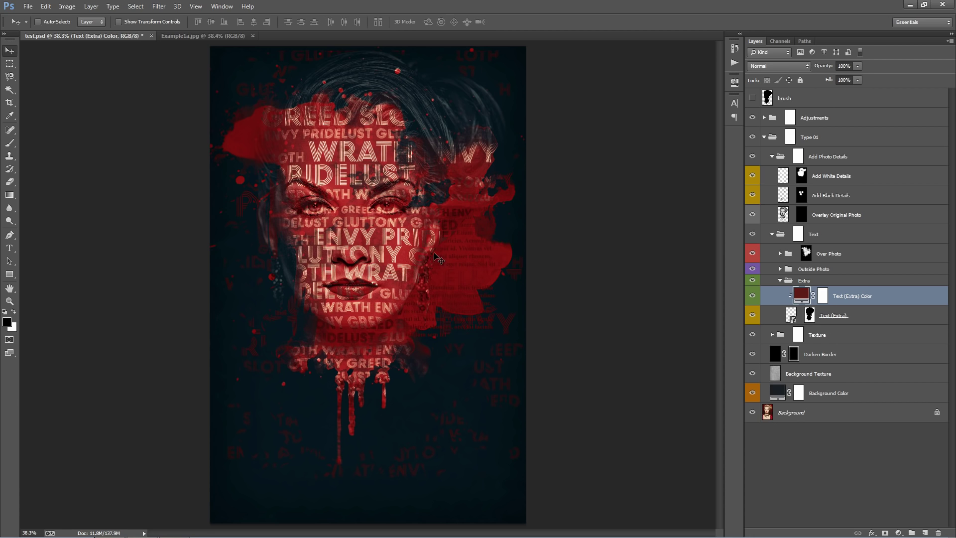
Duplicate the Extra group and move the copy's Text (Extra) layer up and across to the left side of the face.
left_click(779, 280)
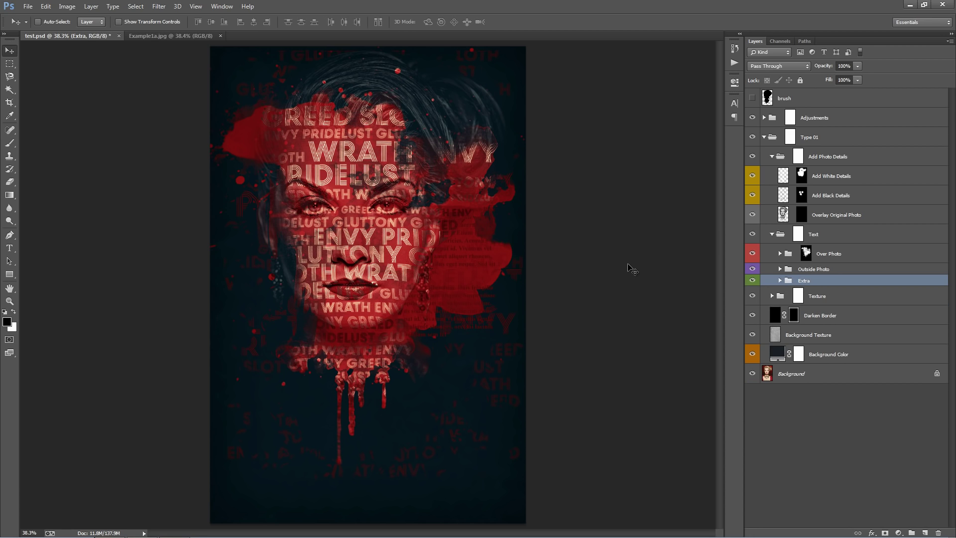
key("ctrl+j")
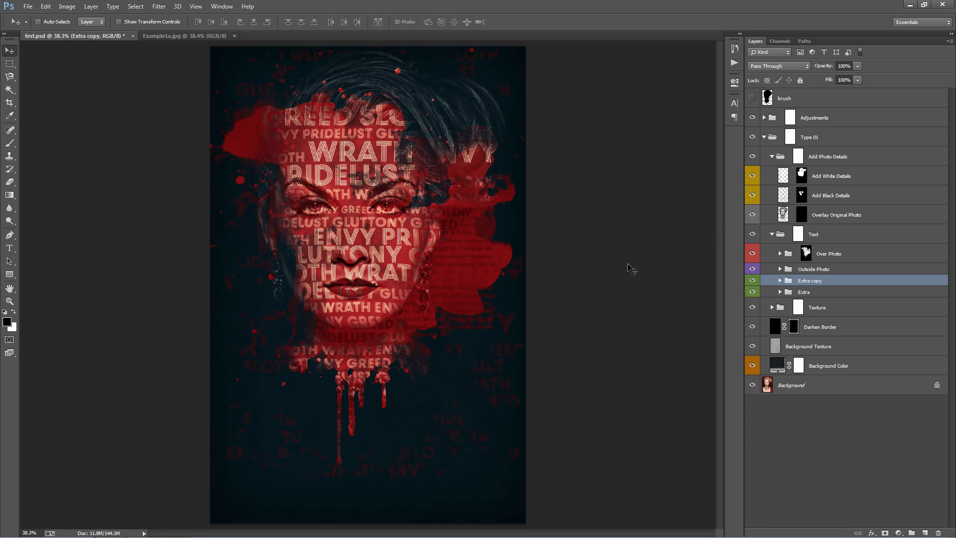
left_click(779, 281)
left_click(871, 316)
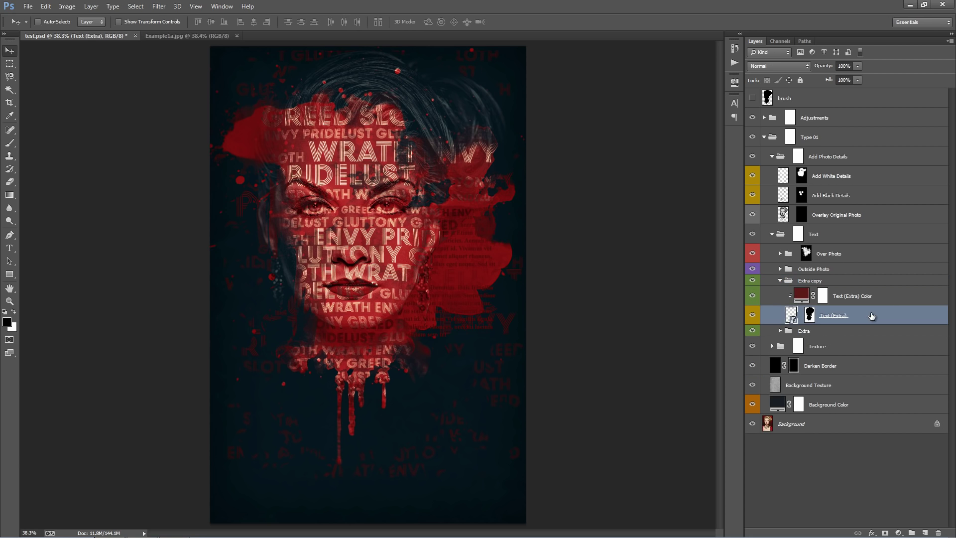
left_click_drag(508, 292, 383, 209)
Set the Text (Extra) Color fill in the Extra copy group to the dark blue 1d343f and collapse the group.
double_click(799, 296)
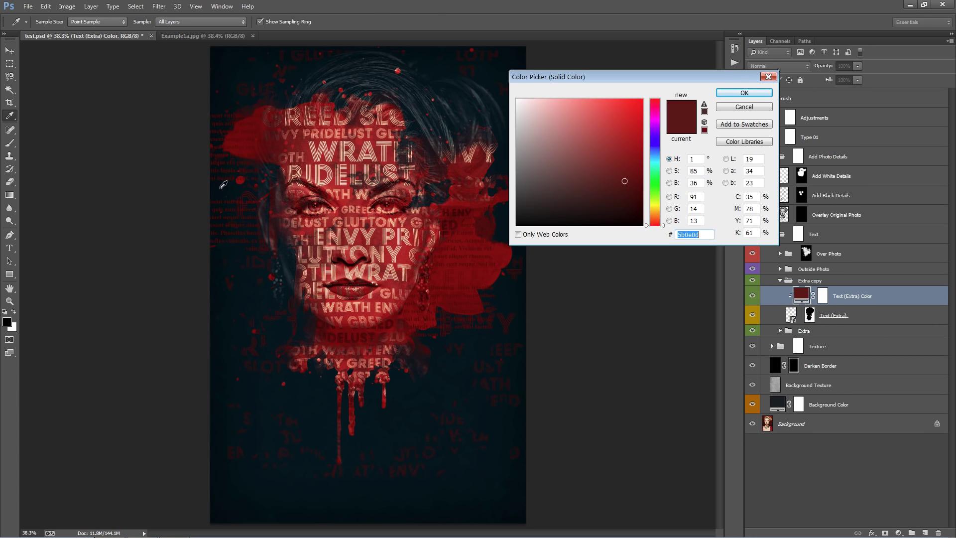
left_click(236, 185)
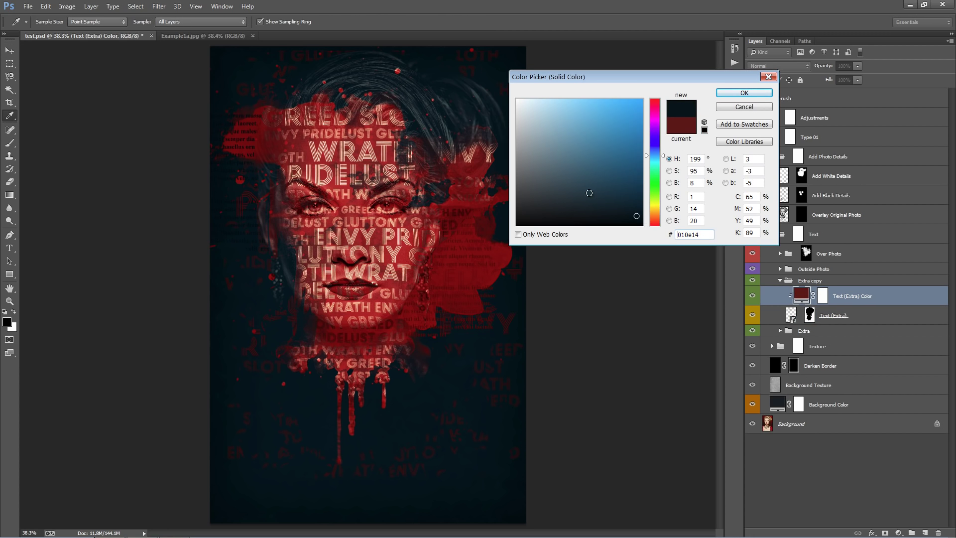
left_click_drag(601, 204, 584, 194)
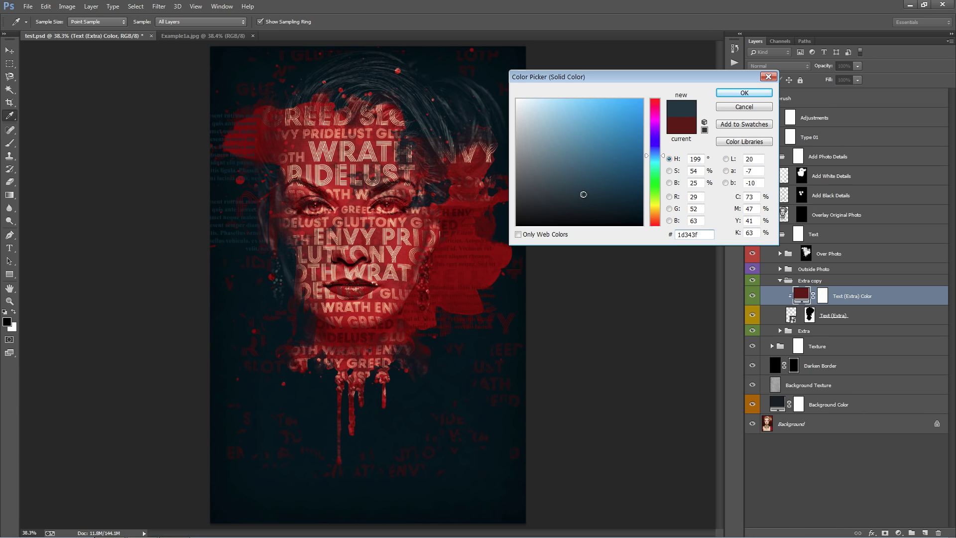
left_click(743, 93)
key("v")
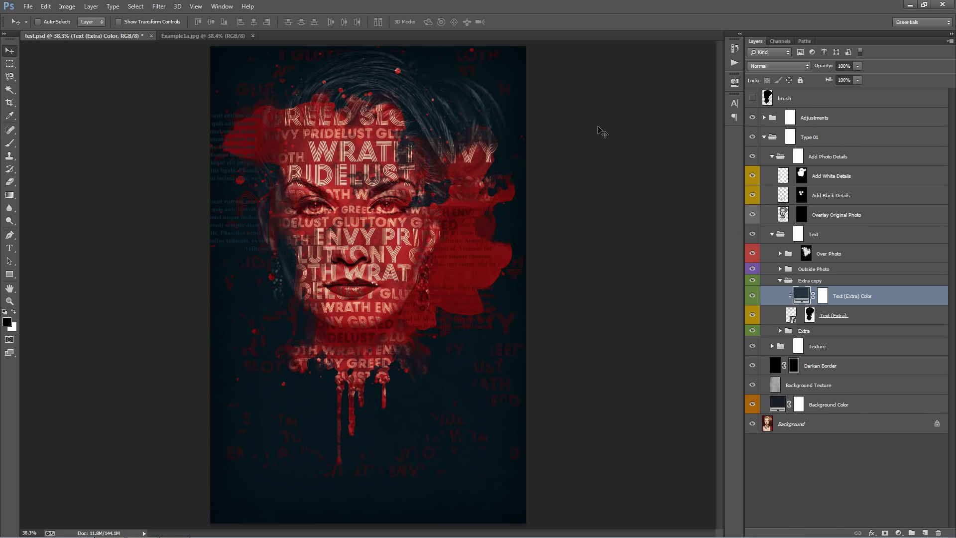
left_click(779, 281)
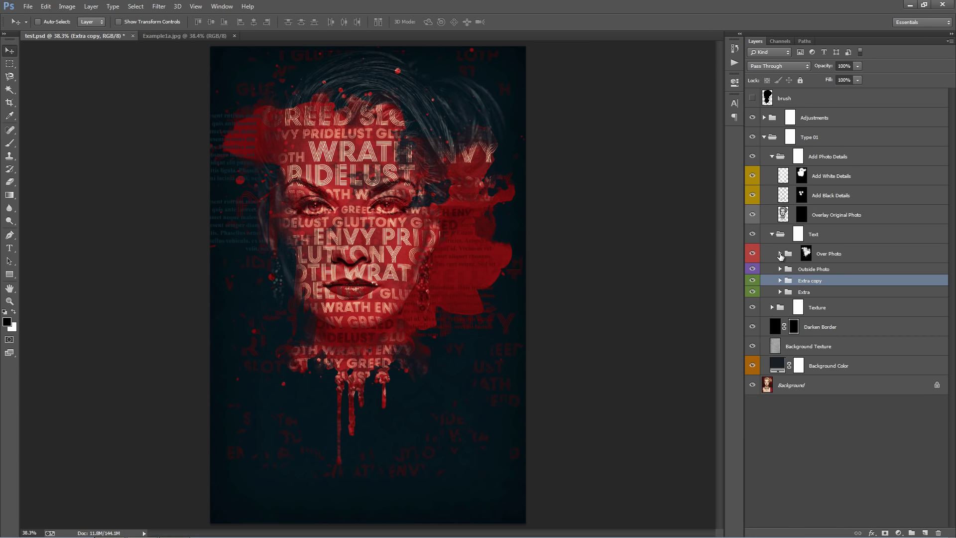
Try shifting the Text (Over Photo) layer up and to the left over the face, and undo the move.
left_click(780, 254)
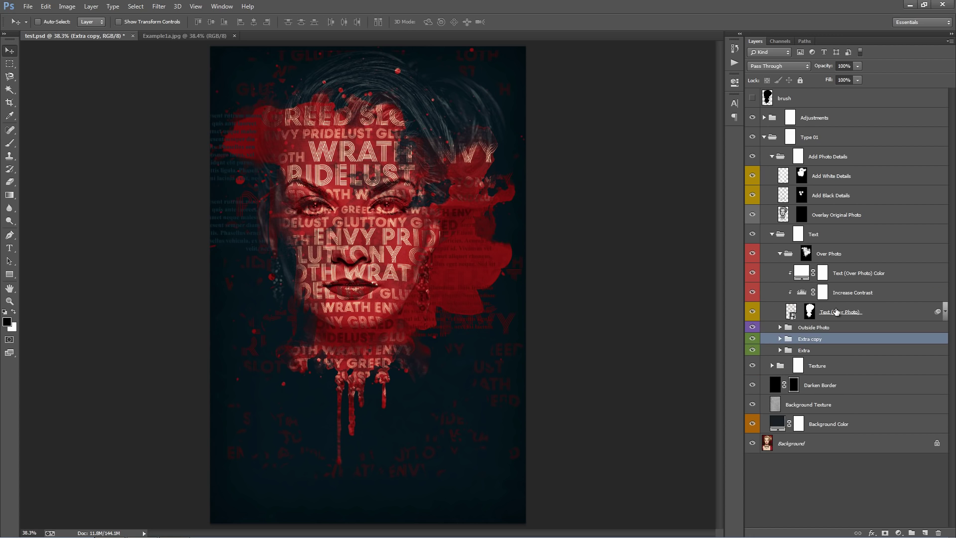
left_click(817, 312)
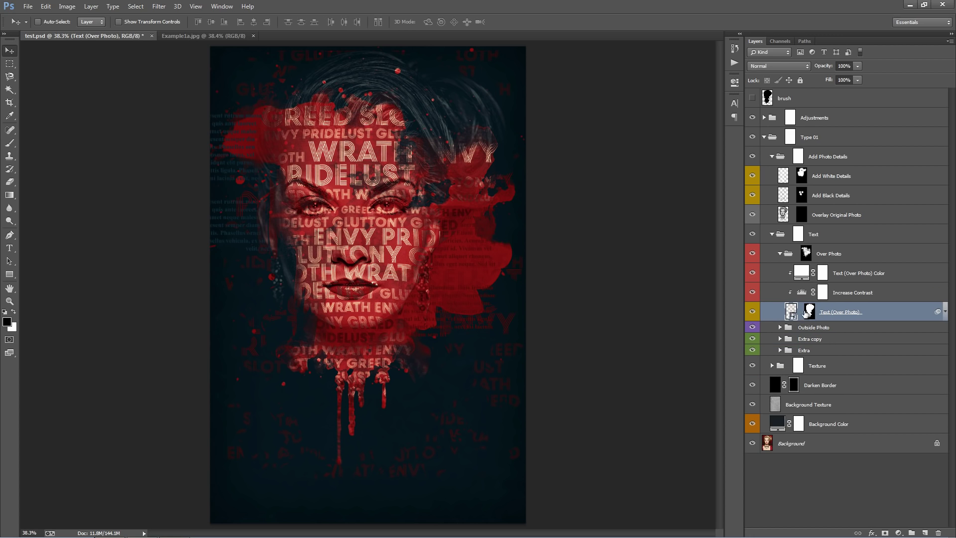
left_click_drag(422, 219, 402, 175)
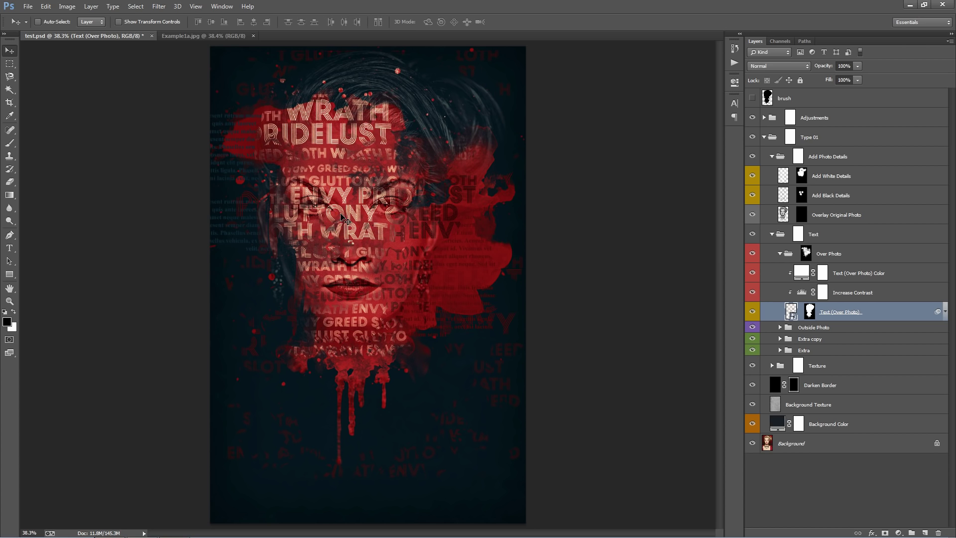
key("ctrl+z")
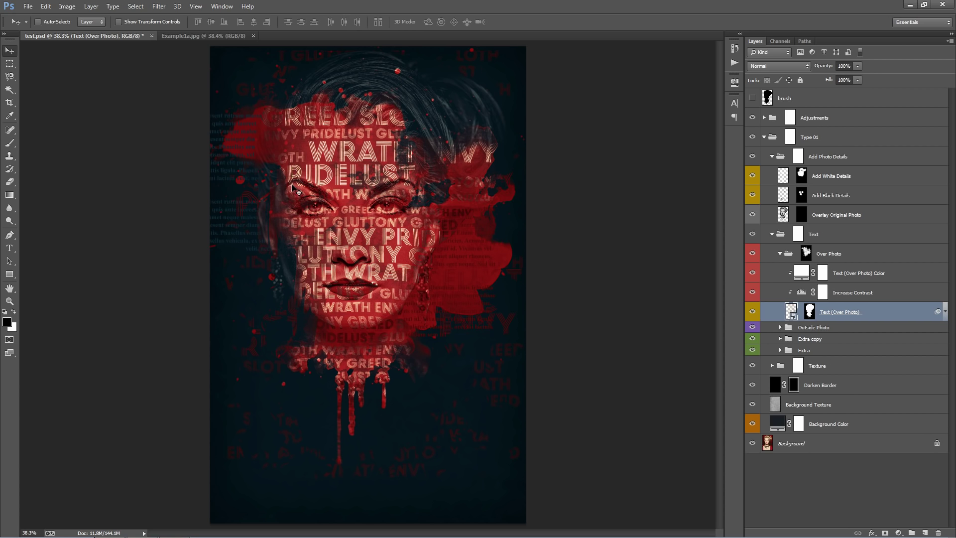
Try moving the text lower inside the Text (Over Photo) smart object, save and close it, and undo the update in the poster.
double_click(791, 310)
left_click_drag(427, 167, 424, 211)
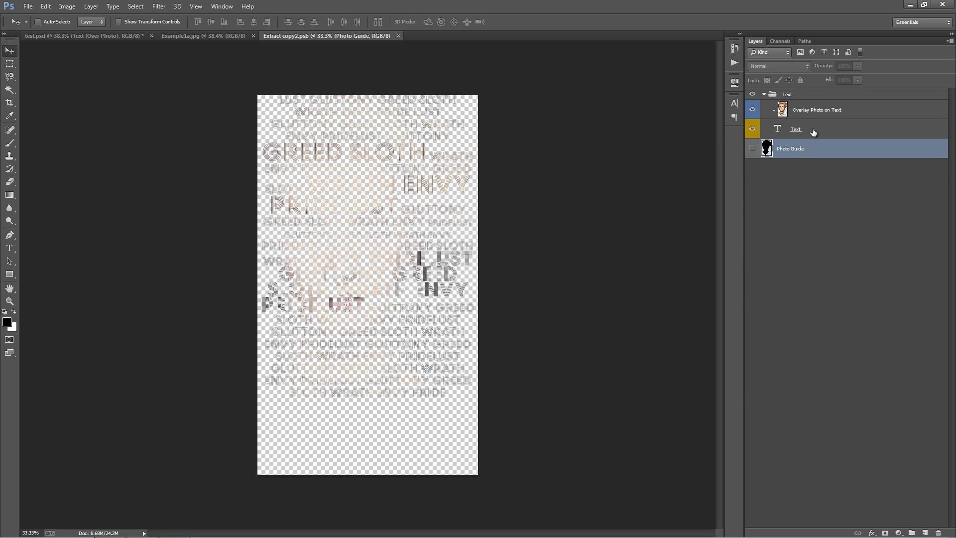
left_click(813, 130)
left_click_drag(401, 151, 399, 201)
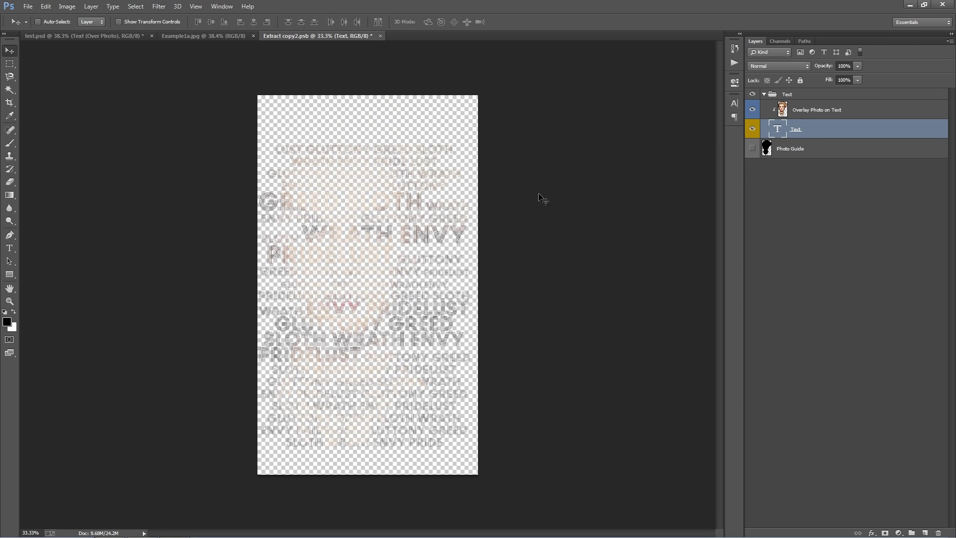
key("ctrl+s")
key("ctrl+w")
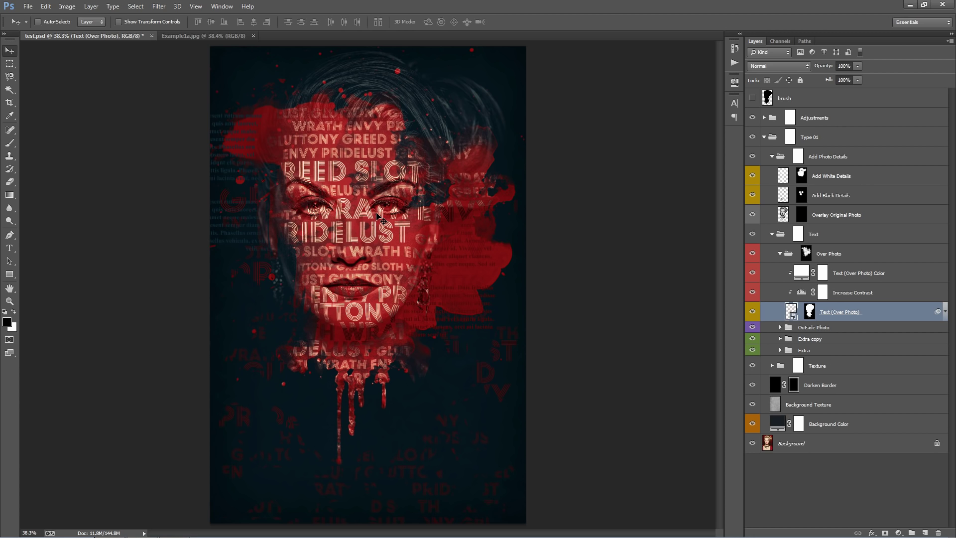
key("ctrl+z")
left_click(832, 299)
left_click(837, 312)
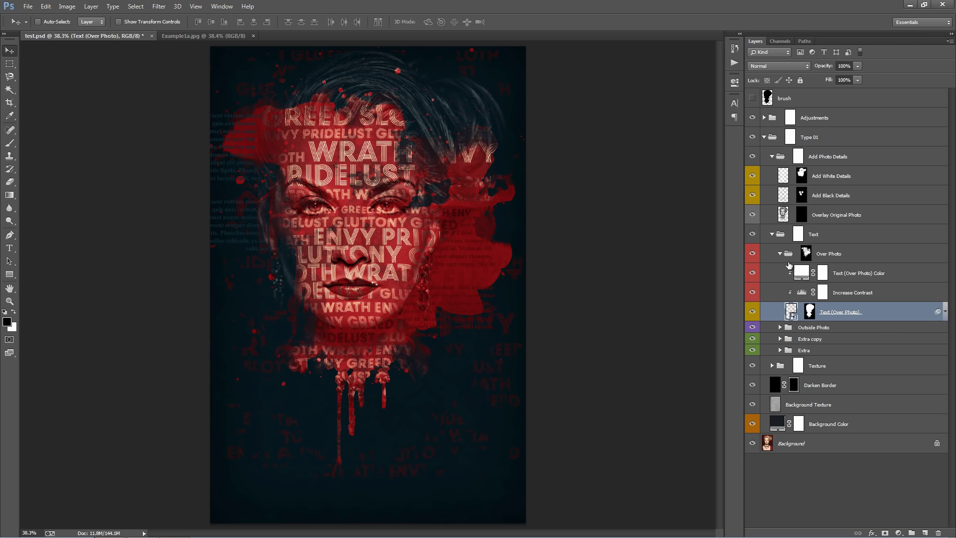
Check the Example1a.jpg reference, return to test.psd, and collapse and select the Type 01 group.
left_click(184, 37)
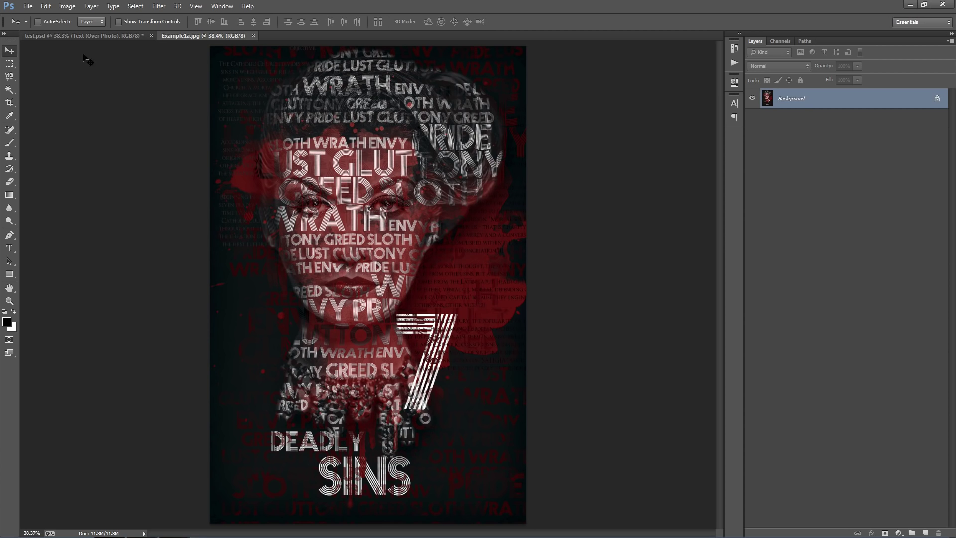
left_click(70, 36)
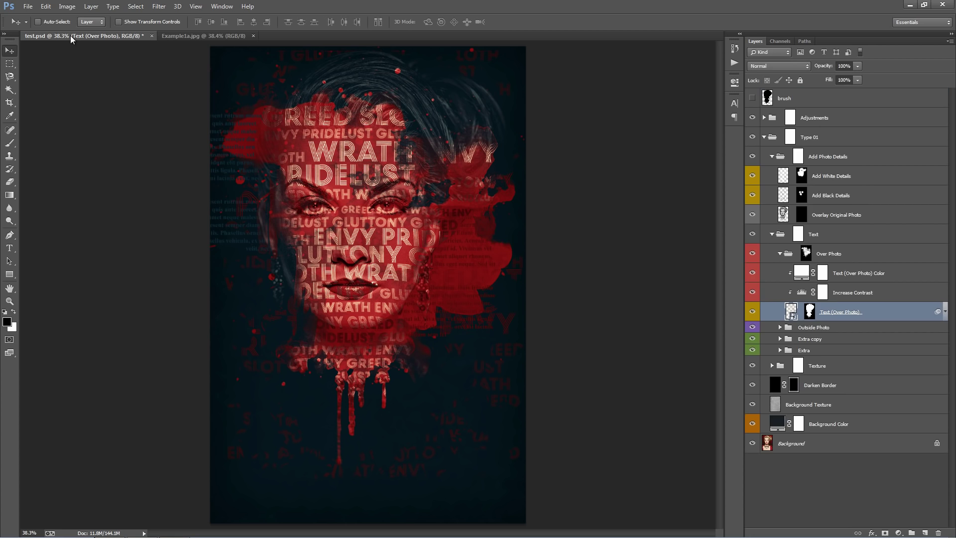
left_click(777, 238)
left_click(764, 137)
left_click(832, 138)
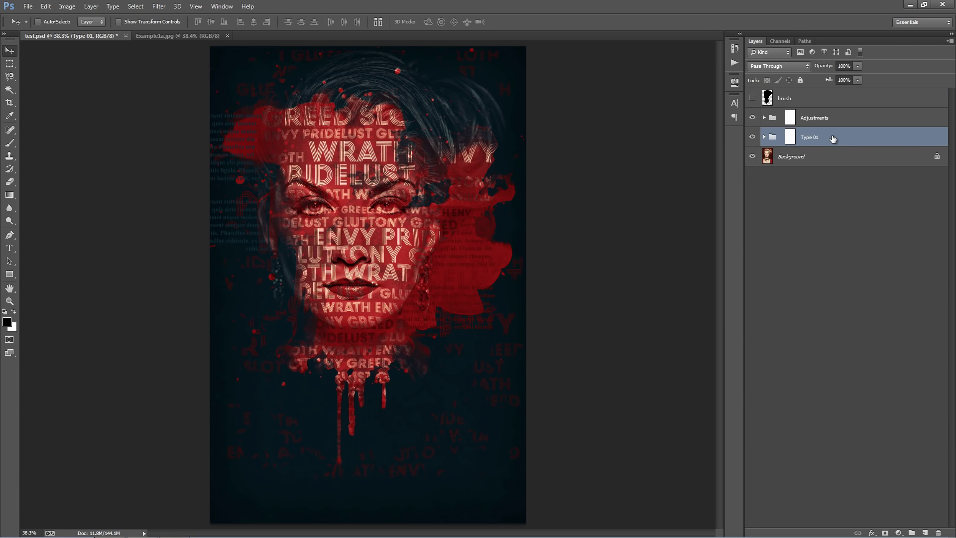
Add a white "7" in the Prism font above the Type 01 group, and enlarge and place it beside the blood drips.
key("t")
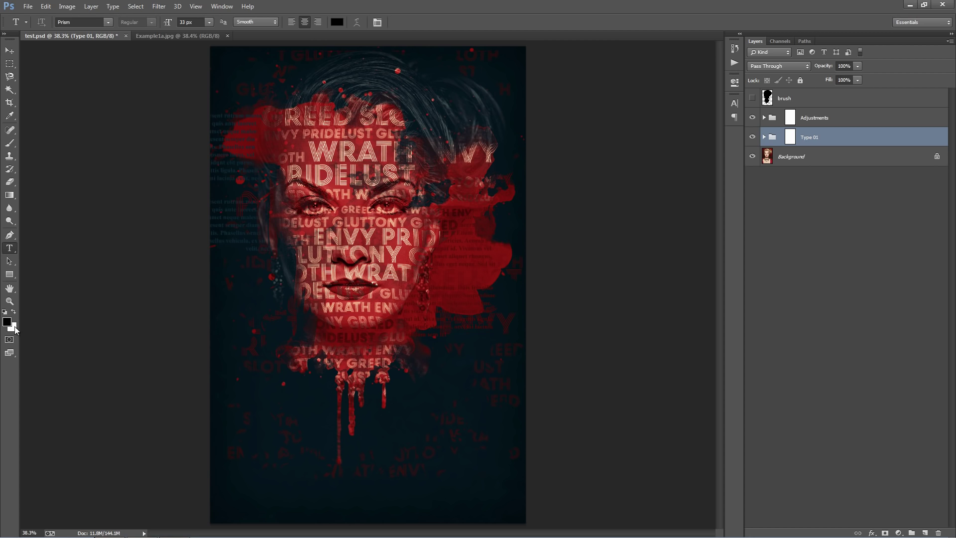
left_click(14, 312)
left_click(289, 419)
type("7")
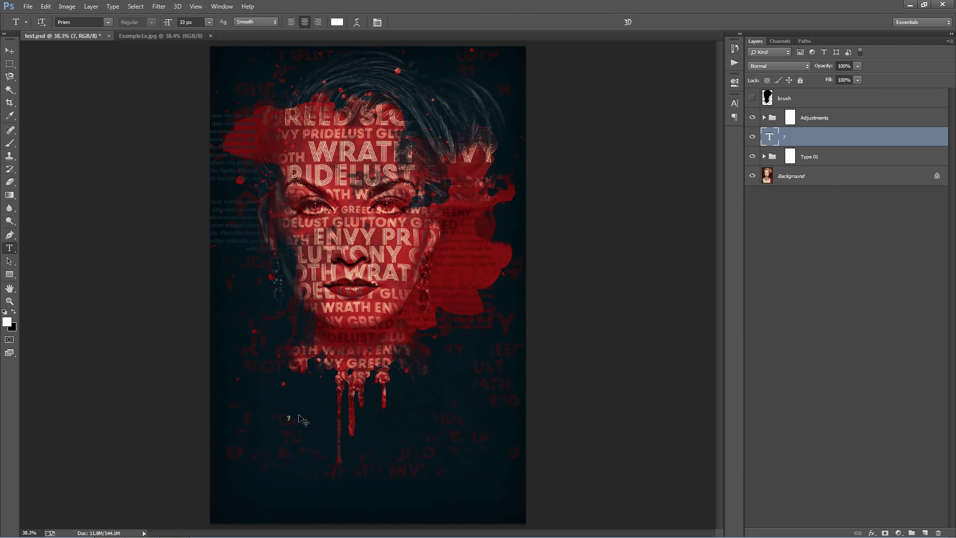
left_click_drag(294, 413, 445, 349)
key("Return")
key("v")
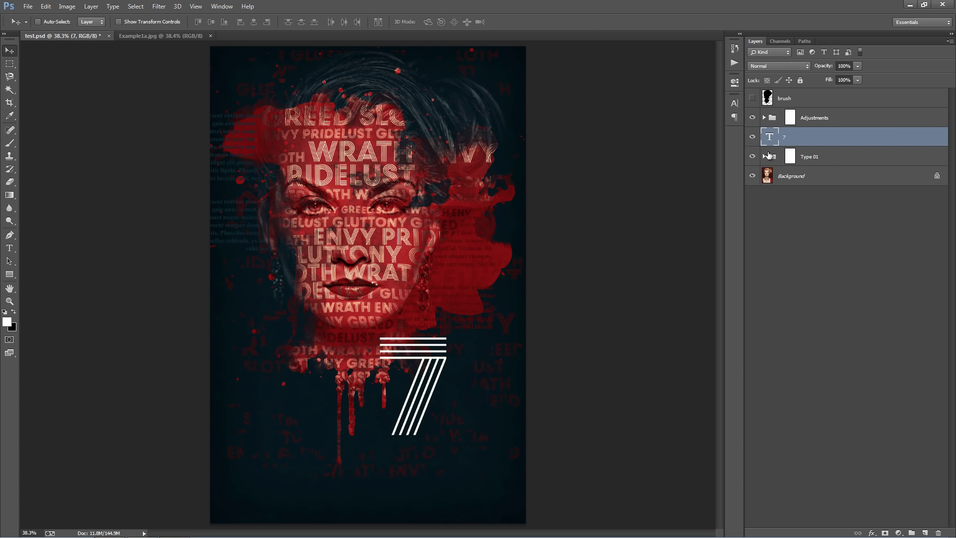
Move the 7 layer into the Type 01 group between Texture and Darken Border, and shift the number slightly up.
left_click(764, 156)
left_click(770, 176)
left_click_drag(801, 137, 835, 223)
left_click(772, 195)
left_click_drag(418, 339, 431, 339)
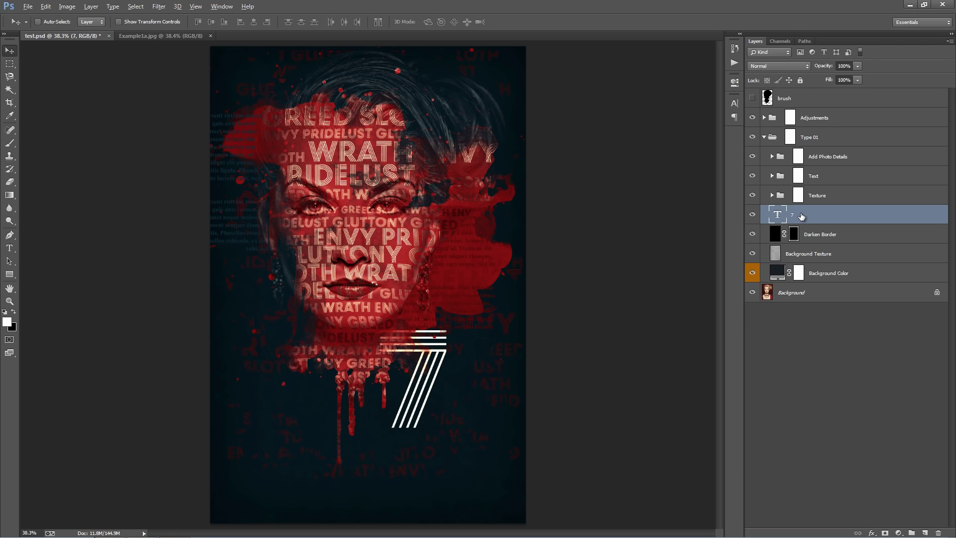
Duplicate the 7 layer directly above Darken Border and change the copy's text to "SEVEN SINS".
left_click_drag(801, 215, 822, 226)
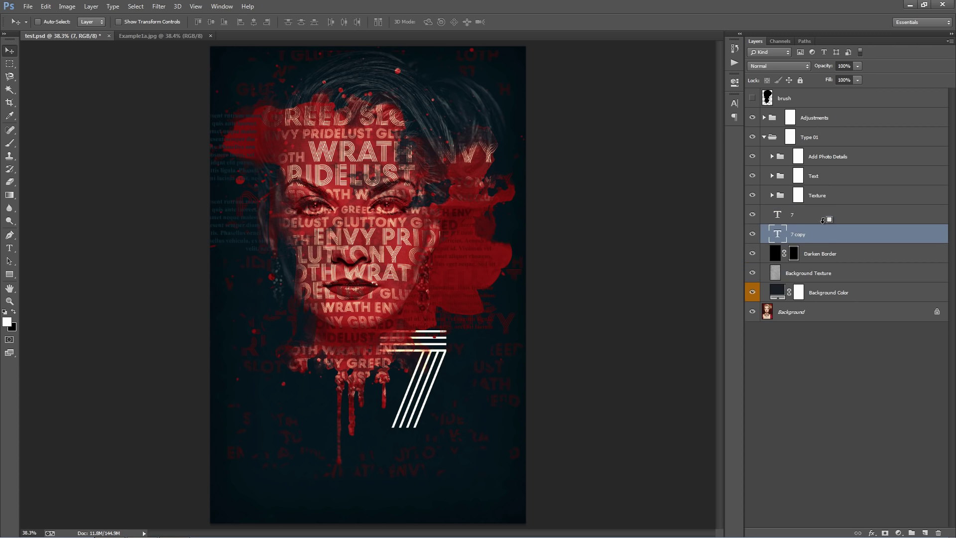
double_click(777, 232)
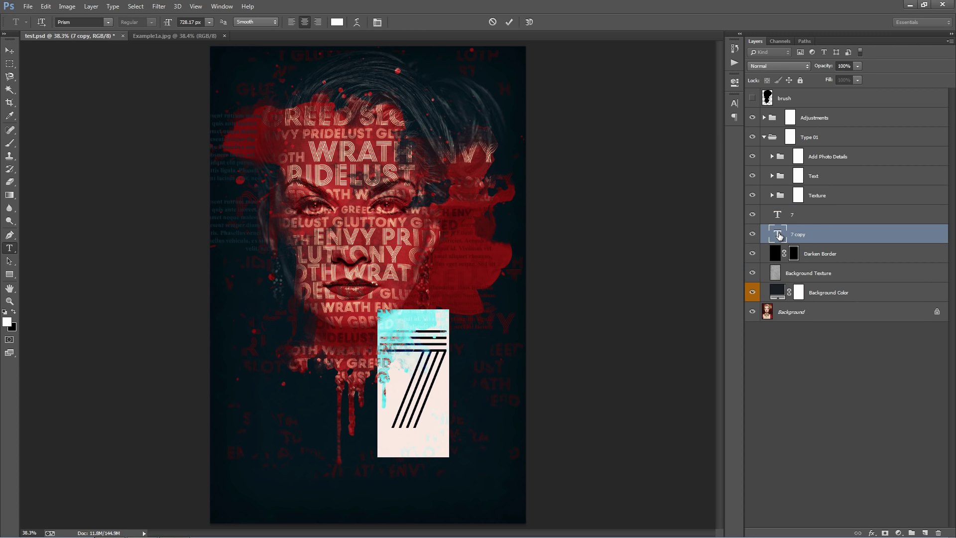
type("SEVEN SINS")
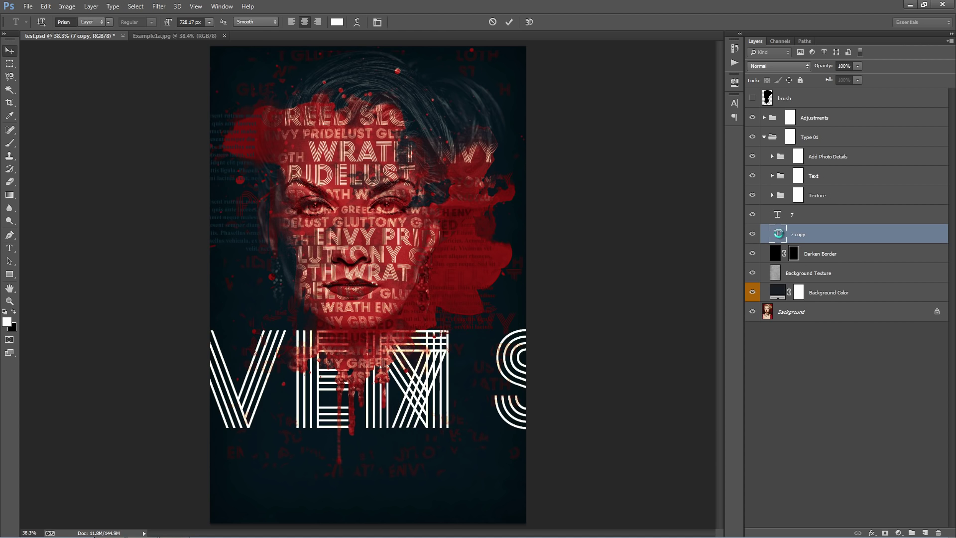
key("ctrl+Return")
Scale the SEVEN SINS text down to about 23% and place it just beneath the large 7.
key("ctrl+t")
left_click_drag(45, 309, 332, 350)
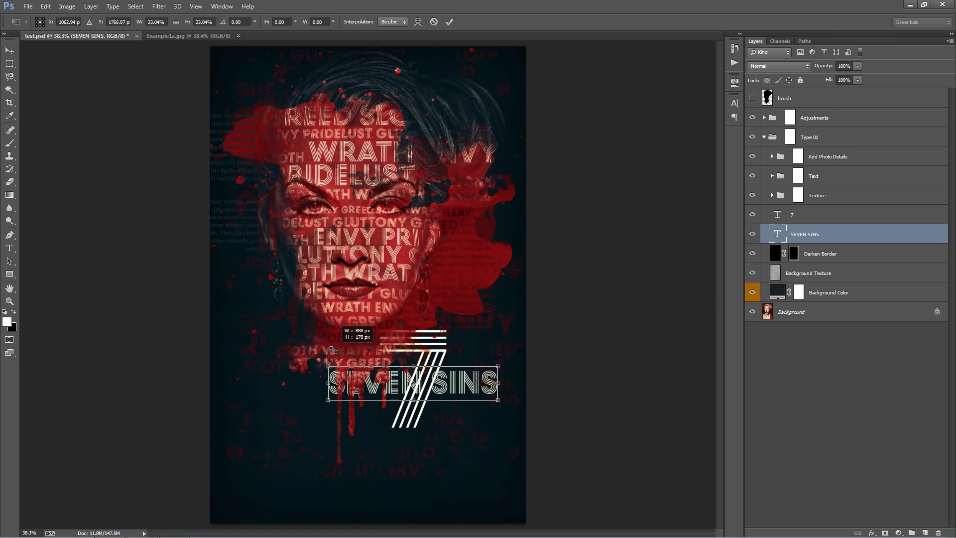
key("Return")
left_click_drag(376, 411, 327, 475)
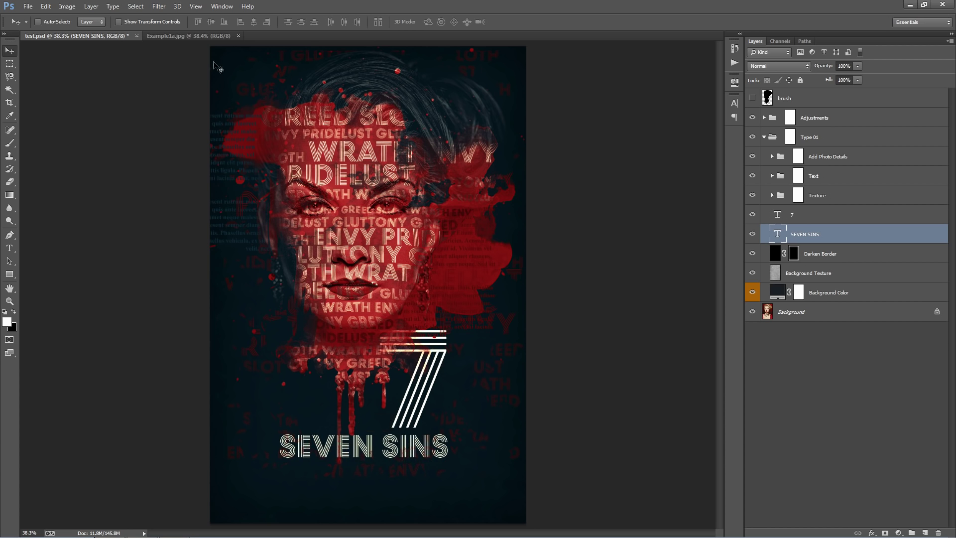
Compare with Example1a.jpg, replace the SEVEN SINS text with "DEADLY", and nudge it slightly up and left.
left_click(182, 34)
left_click(107, 37)
key("t")
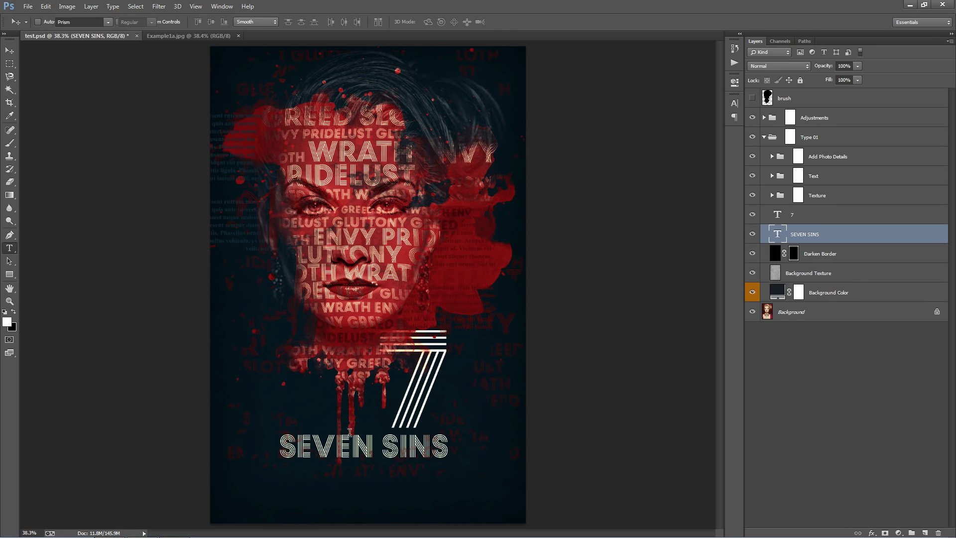
left_click(335, 445)
key("ctrl+a")
type("DE")
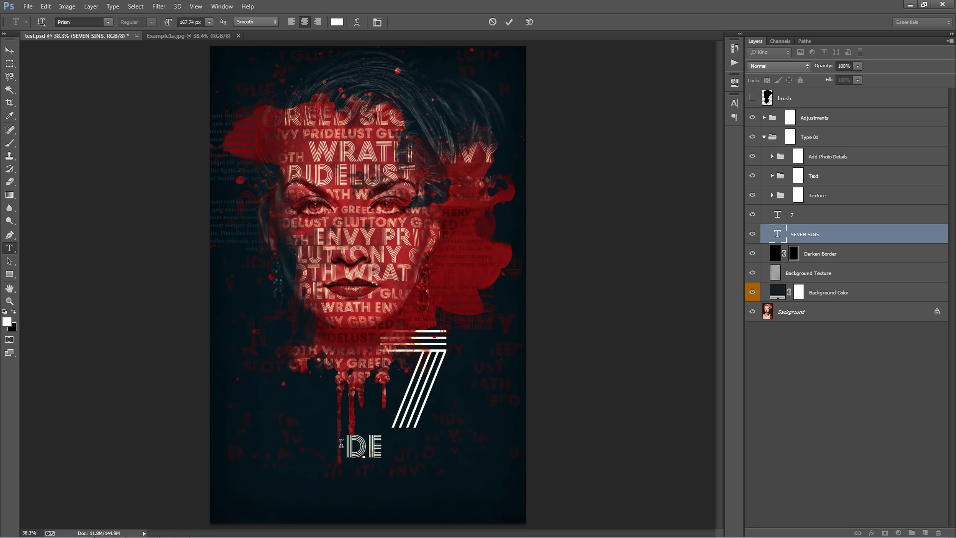
type("ADLY")
key("ctrl+Return")
key("v")
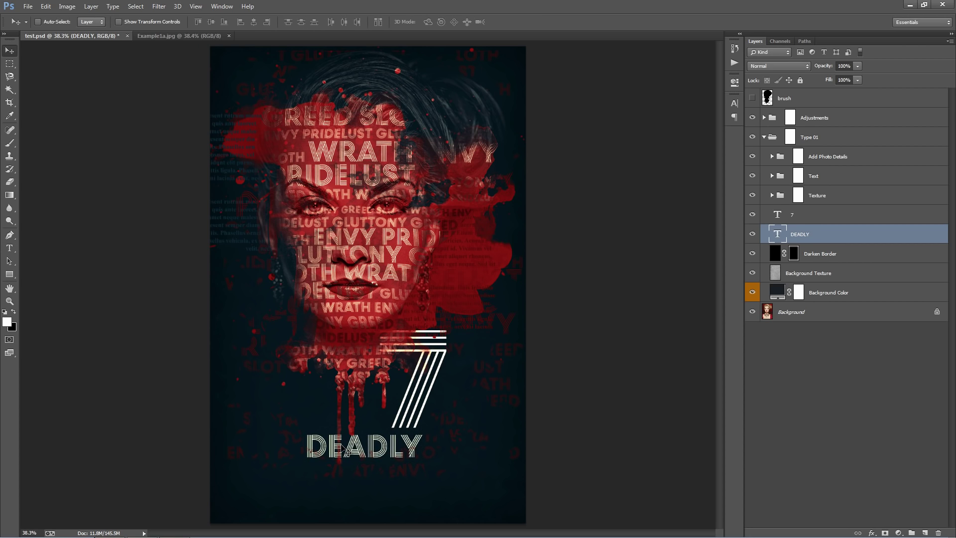
left_click_drag(347, 452, 345, 450)
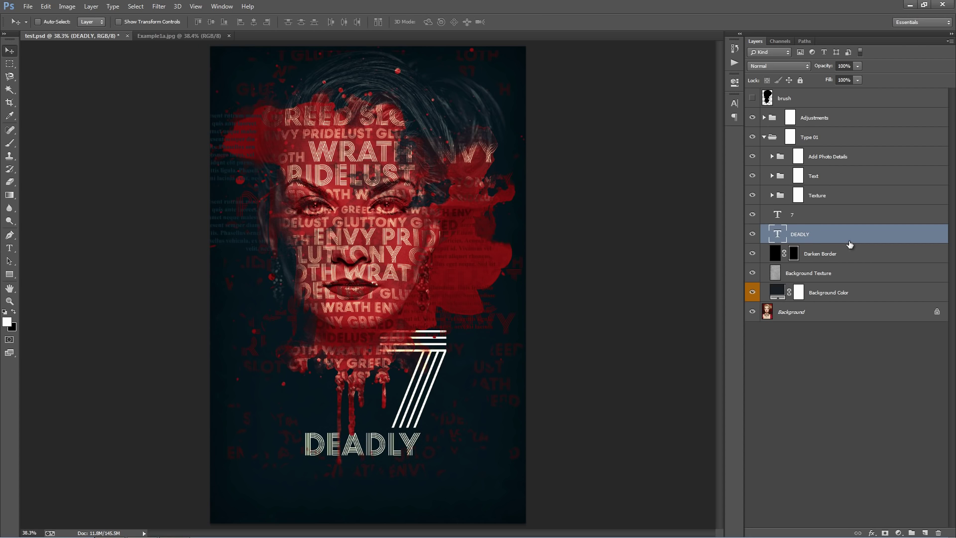
Duplicate the DEADLY text layer, place the copy just below the original on the poster, and change its text to "SINS".
left_click_drag(802, 236, 816, 252)
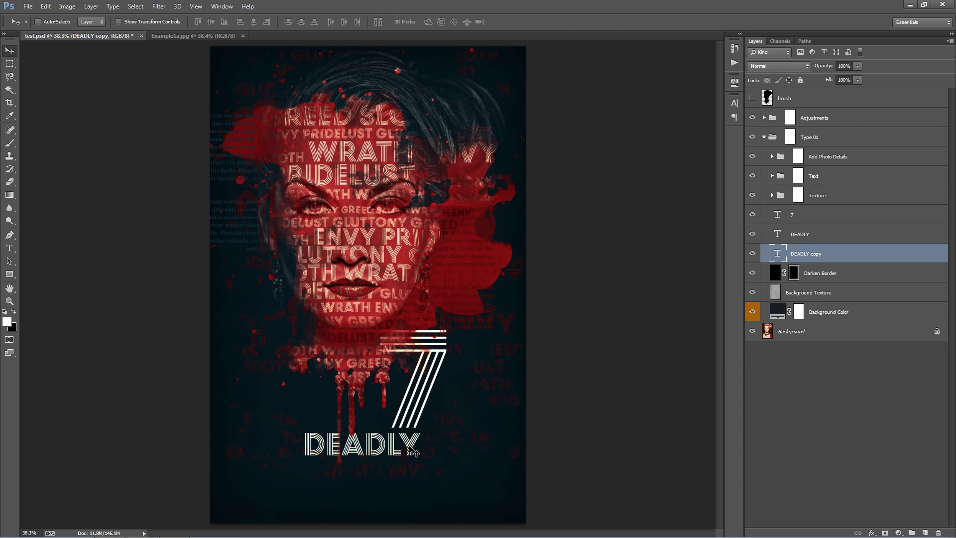
left_click_drag(404, 451, 396, 486)
key("t")
double_click(395, 484)
type("SINS")
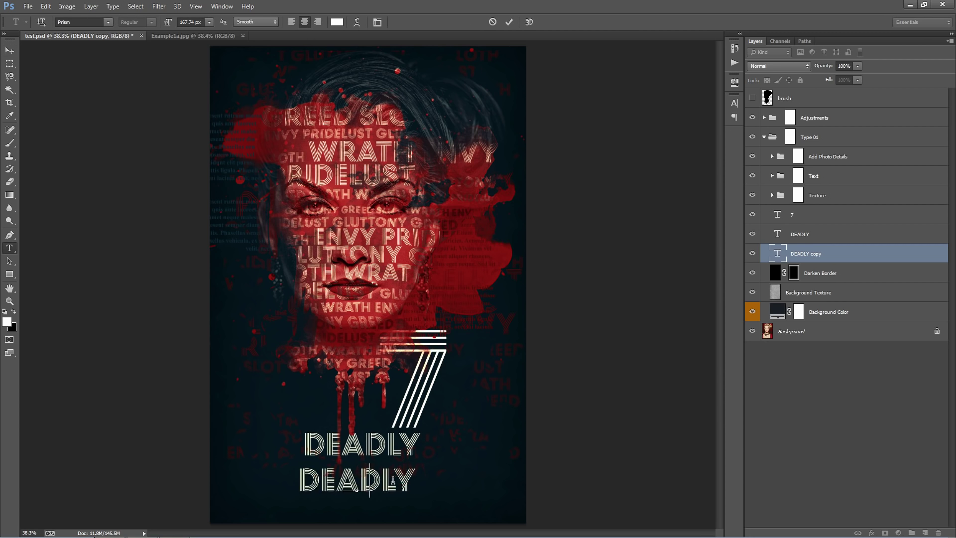
key("ctrl+Return")
Scale the SINS text down slightly and move it up and right so it sits beneath the end of DEADLY.
key("ctrl+t")
left_click_drag(327, 496, 333, 492)
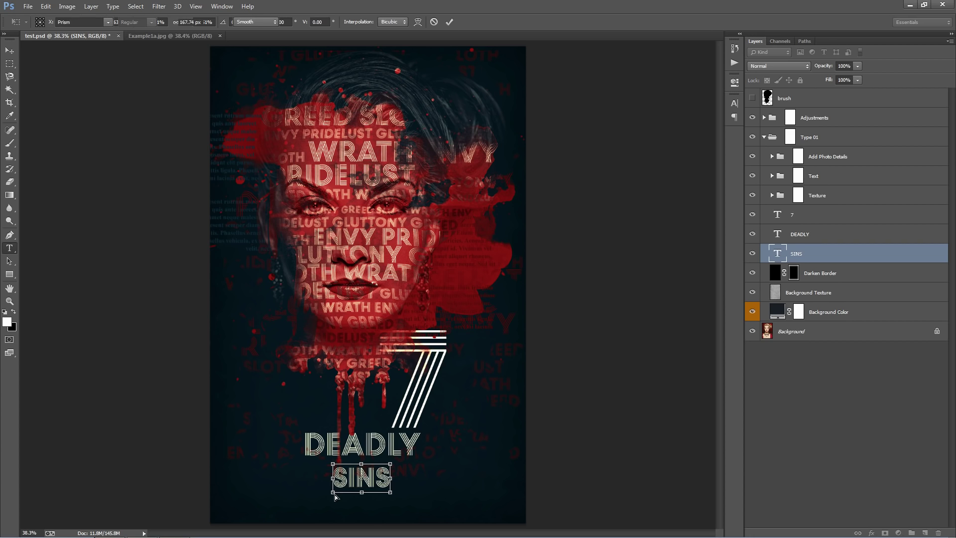
key("Return")
key("v")
left_click_drag(404, 498, 429, 492)
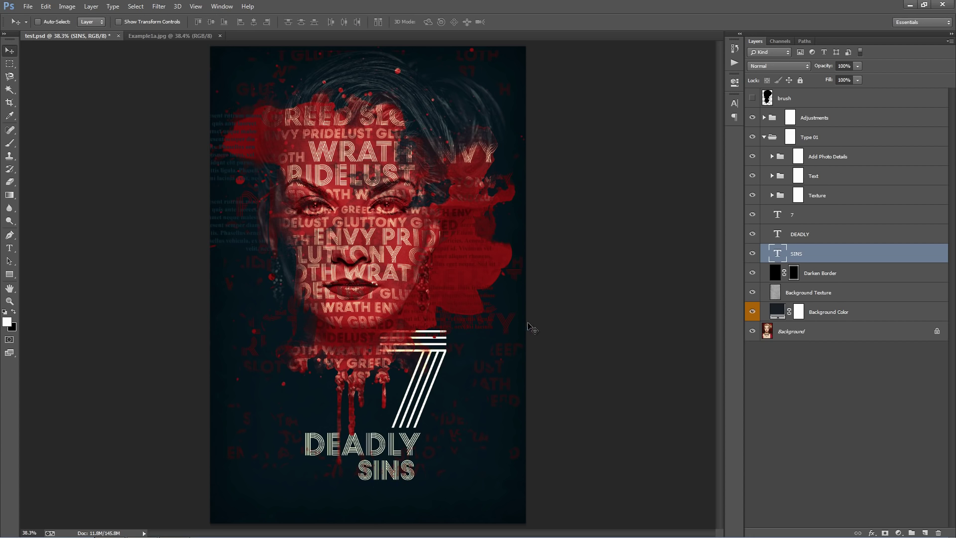
Toggle the Darken Border layer's visibility to compare the poster with and without the darkened edges.
left_click(847, 273)
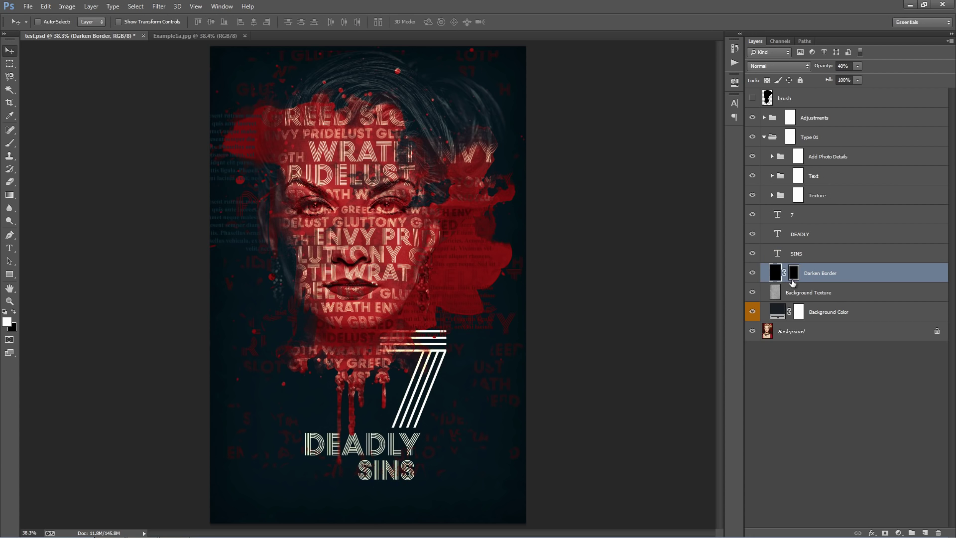
left_click(752, 273)
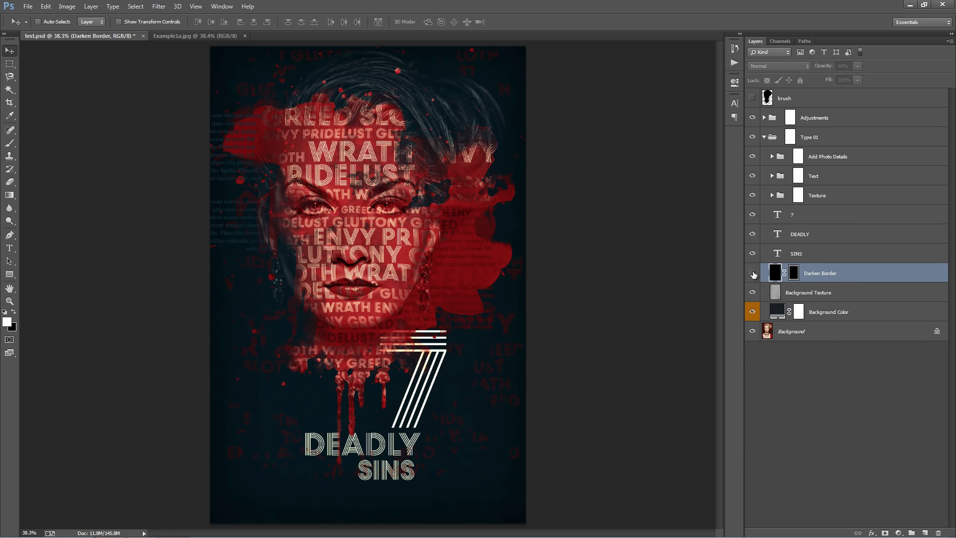
left_click(752, 272)
left_click(752, 273)
left_click(752, 273)
left_click(752, 273)
left_click(752, 273)
left_click(752, 272)
left_click(752, 273)
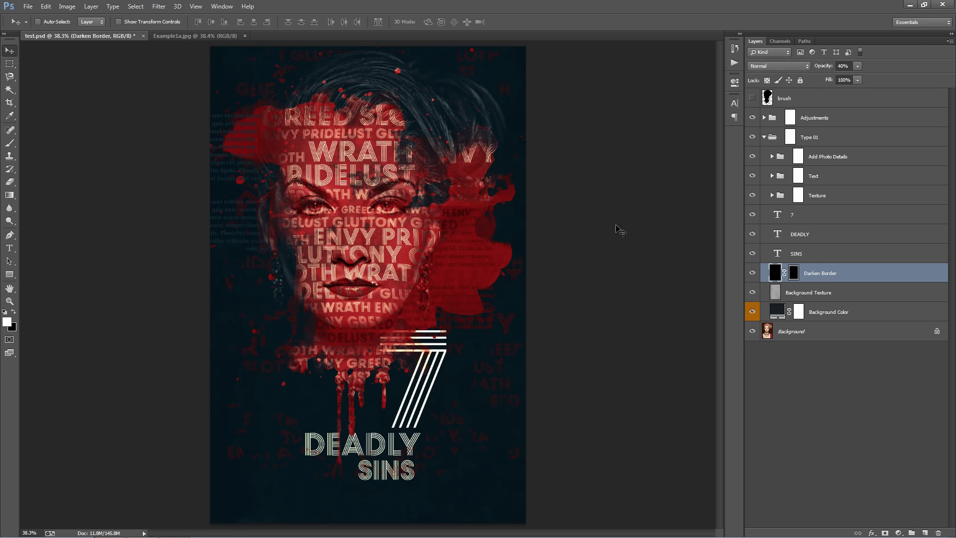
Set the Background Texture layer's opacity to 63% and check the poster at a smaller size.
left_click(839, 295)
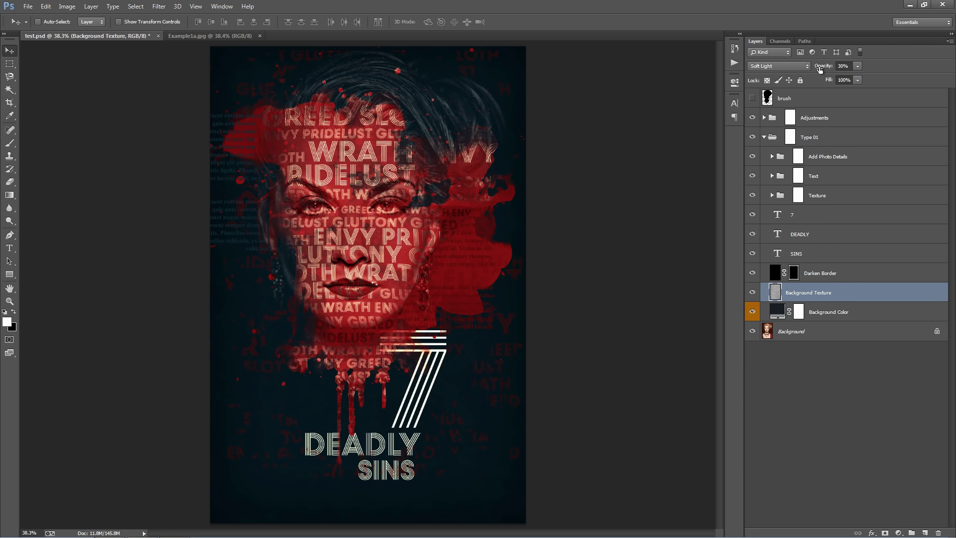
left_click_drag(819, 69, 721, 80)
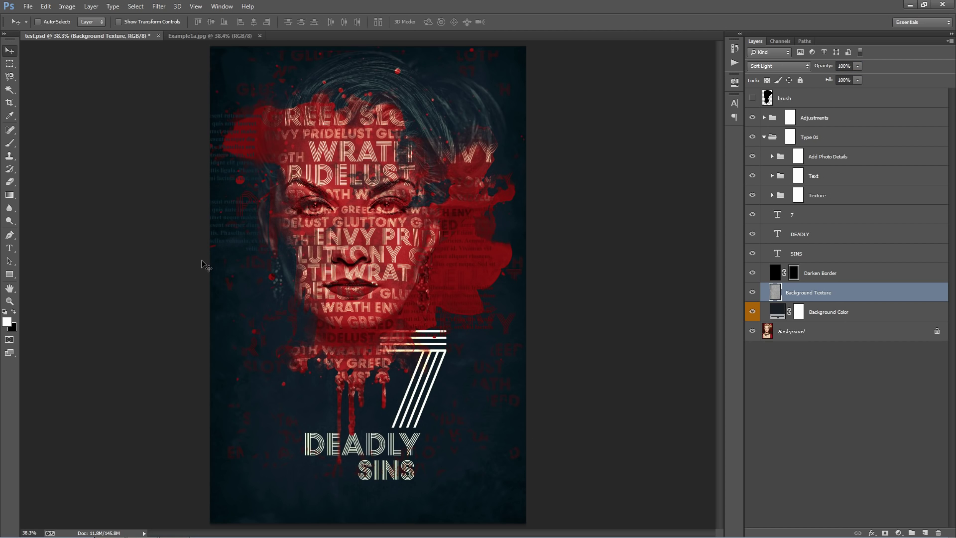
left_click_drag(820, 69, 803, 69)
key("ctrl+minus")
key("ctrl+minus")
key("ctrl+minus")
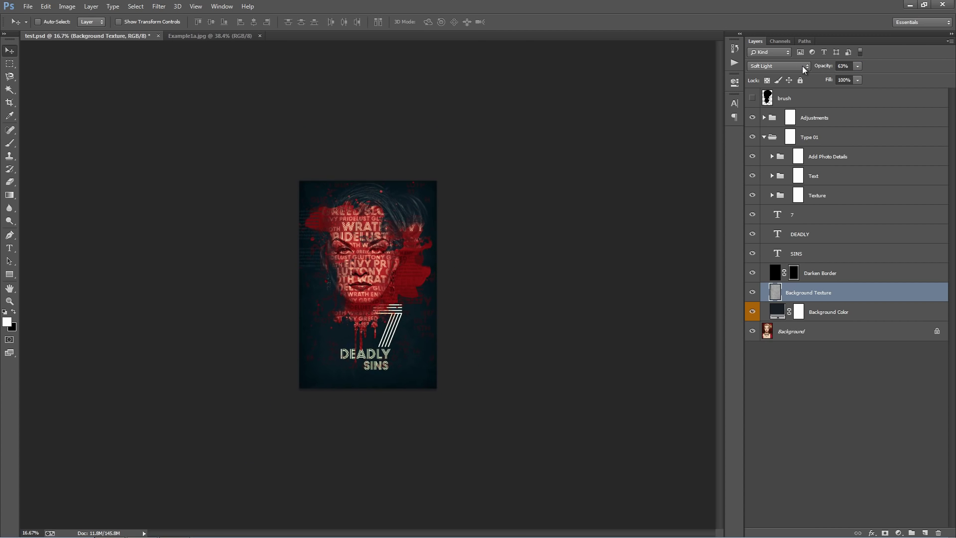
key("ctrl+t")
key("Return")
key("ctrl+0")
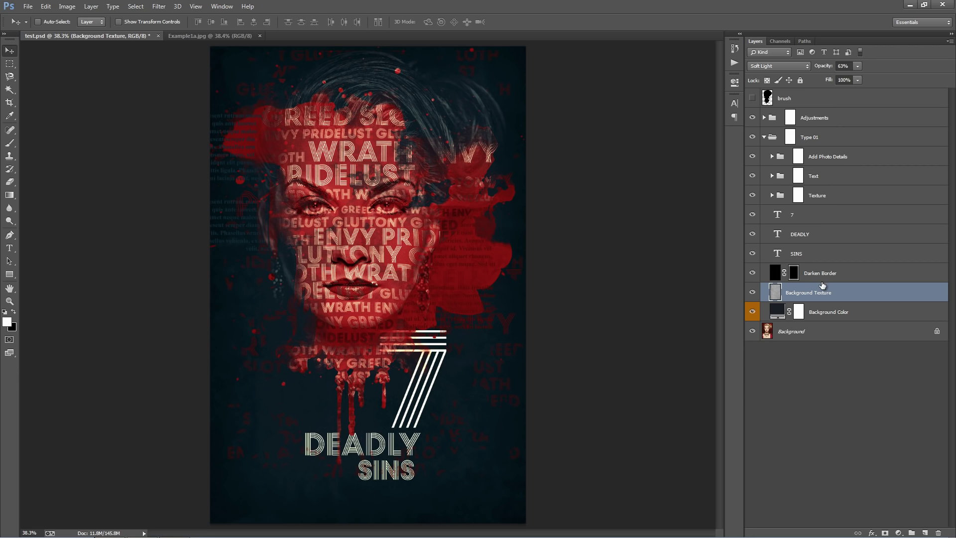
Expand the Texture group and toggle its Texture layer off and on to check which paint shape it controls.
left_click(798, 196)
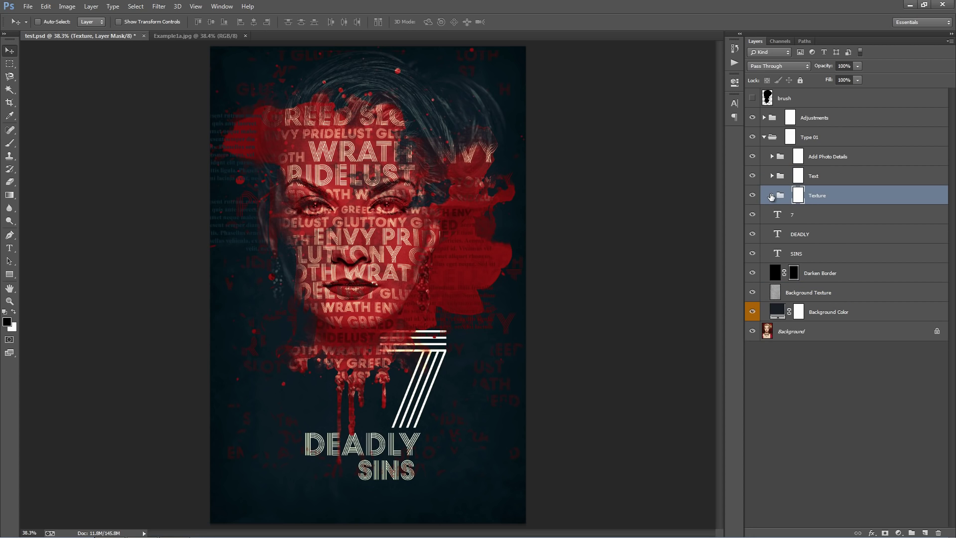
left_click(771, 195)
left_click(798, 254)
left_click(749, 254)
left_click(749, 254)
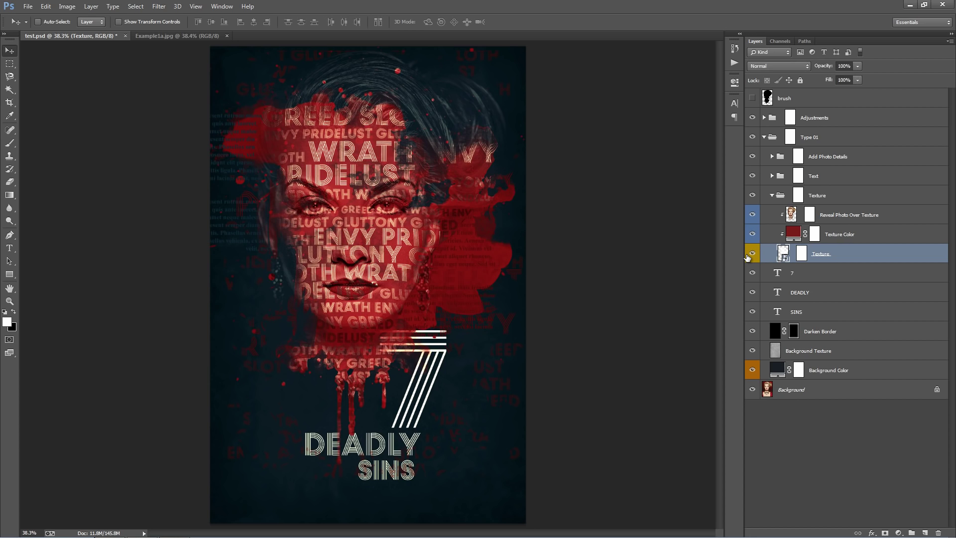
Try replacing the Texture layer's contents with 4.png from the Paint Textures folder and shifting it, and undo both changes.
right_click(844, 255)
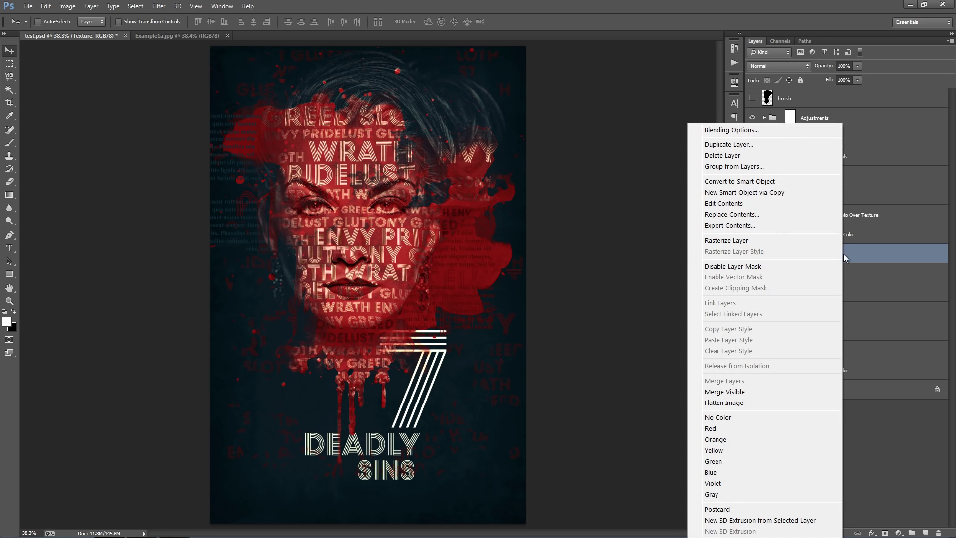
left_click(760, 216)
double_click(438, 169)
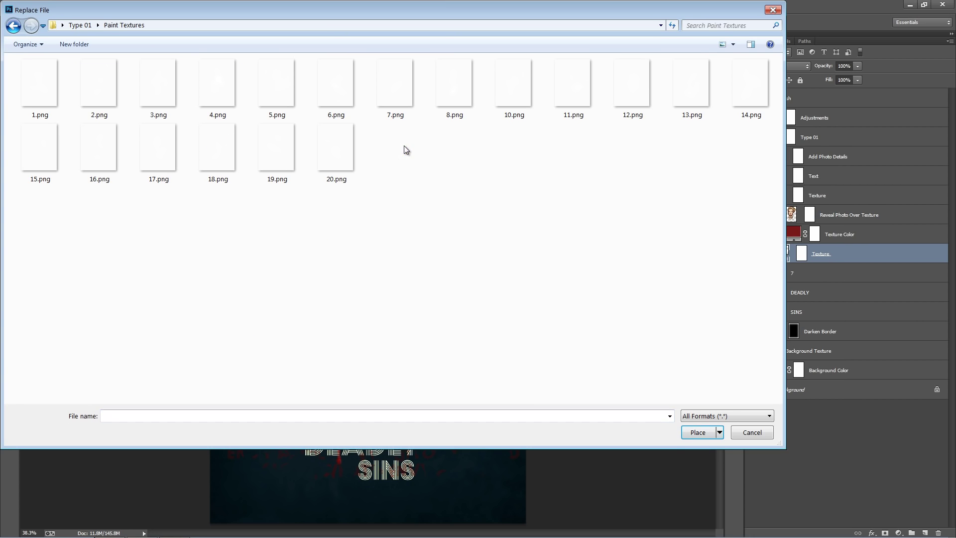
left_click(273, 97)
left_click(345, 88)
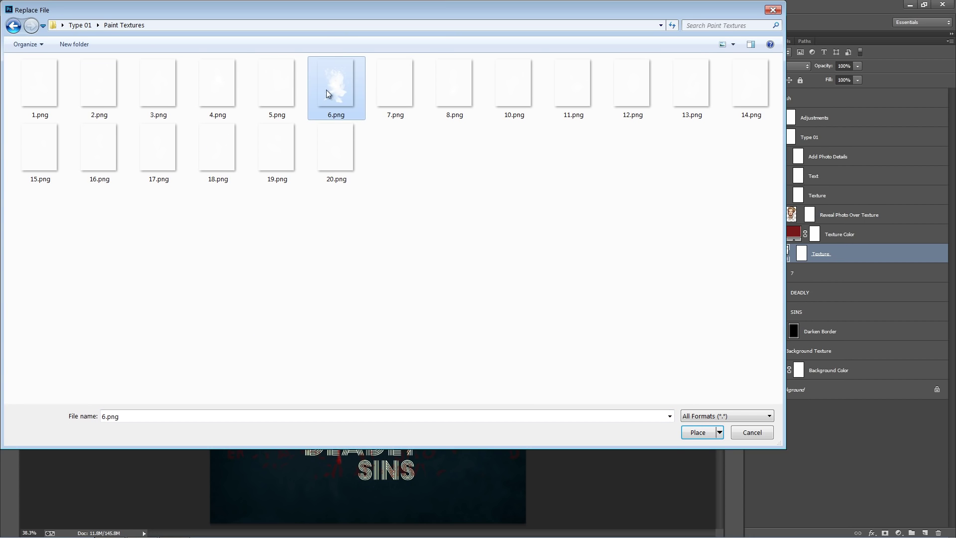
left_click(224, 99)
double_click(223, 91)
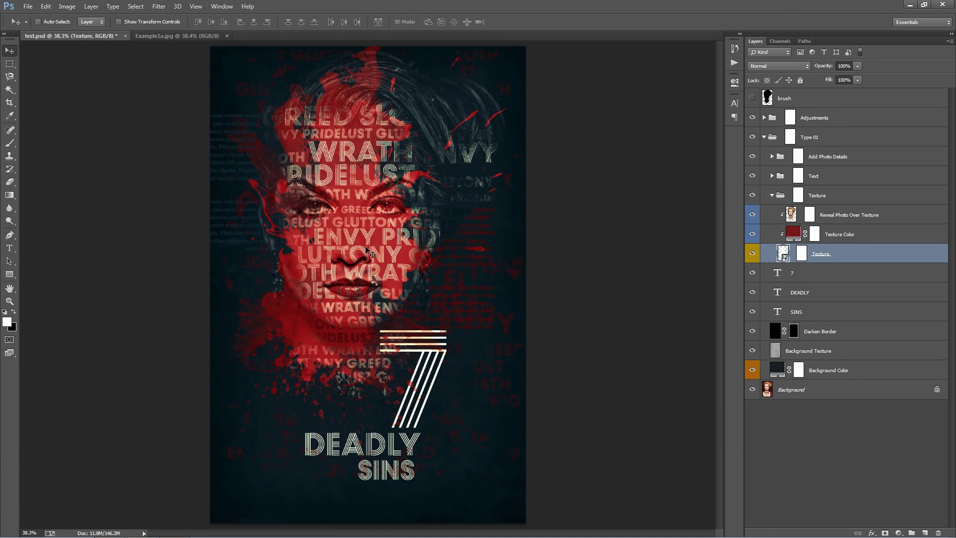
left_click_drag(380, 252, 397, 236)
key("ctrl+alt+z")
key("ctrl+alt+z")
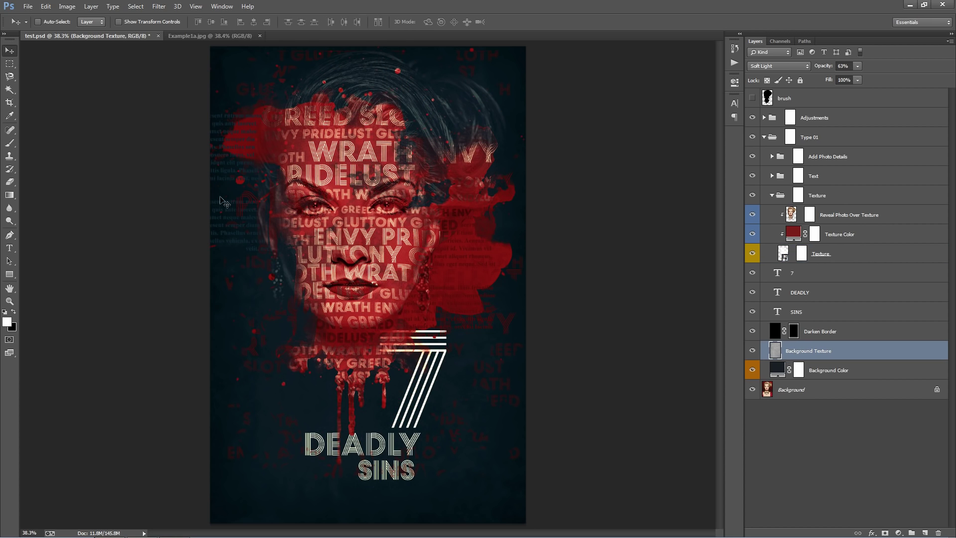
Collapse the Texture group and duplicate the whole group.
left_click(772, 196)
left_click(827, 203)
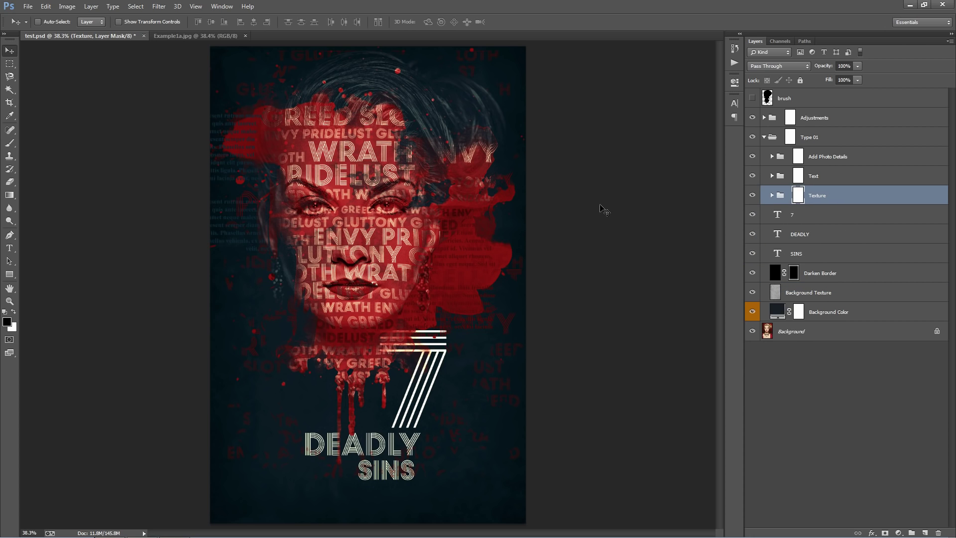
key("ctrl+j")
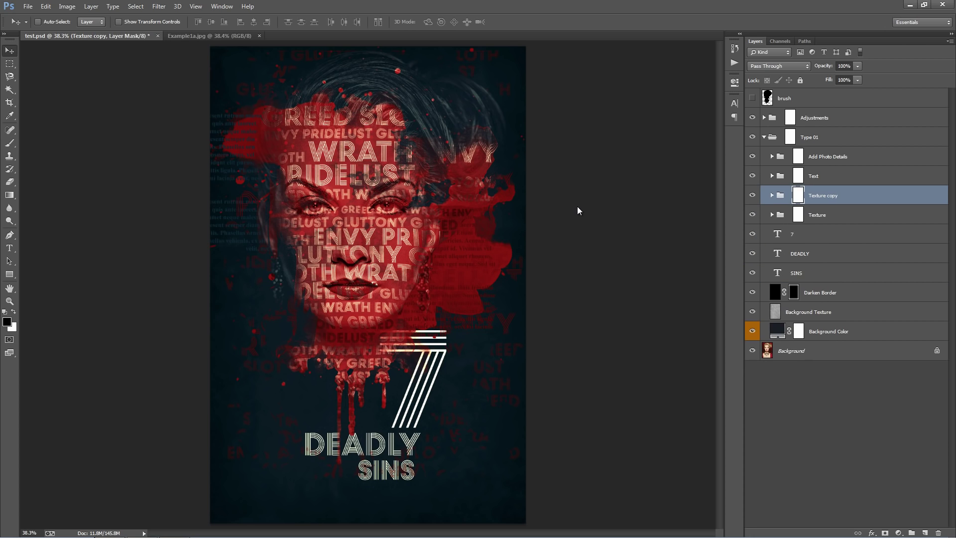
Recolour the Texture Color fill in the Texture copy group to a medium blue.
left_click(772, 195)
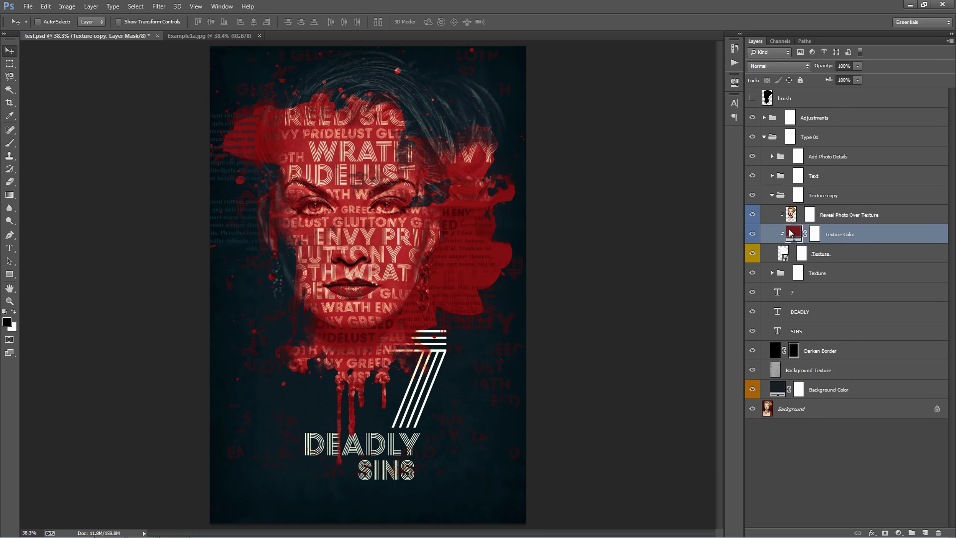
double_click(794, 236)
left_click(655, 151)
left_click(607, 147)
left_click_drag(607, 148, 614, 148)
left_click(738, 93)
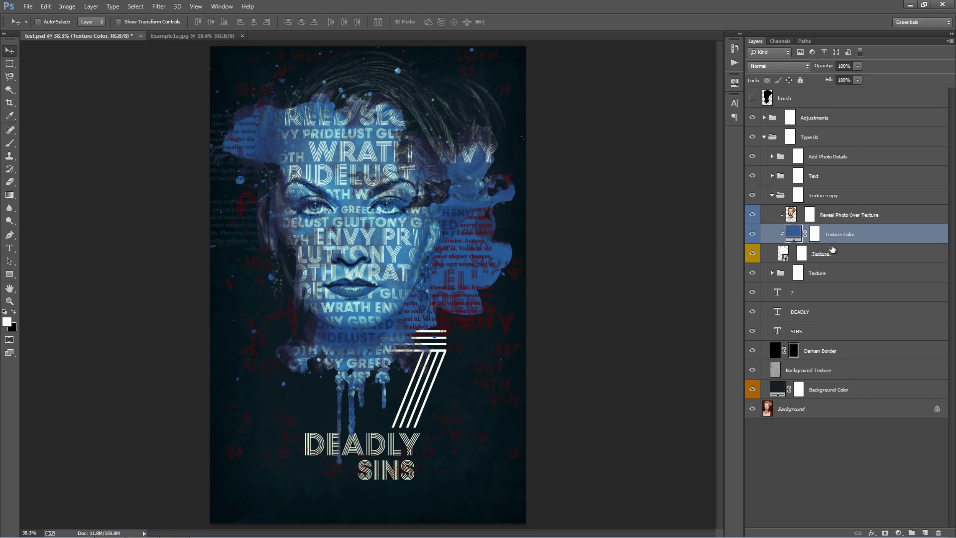
Flip the Texture copy group's Texture layer vertically and move it up and left over the hair and forehead.
left_click(829, 252)
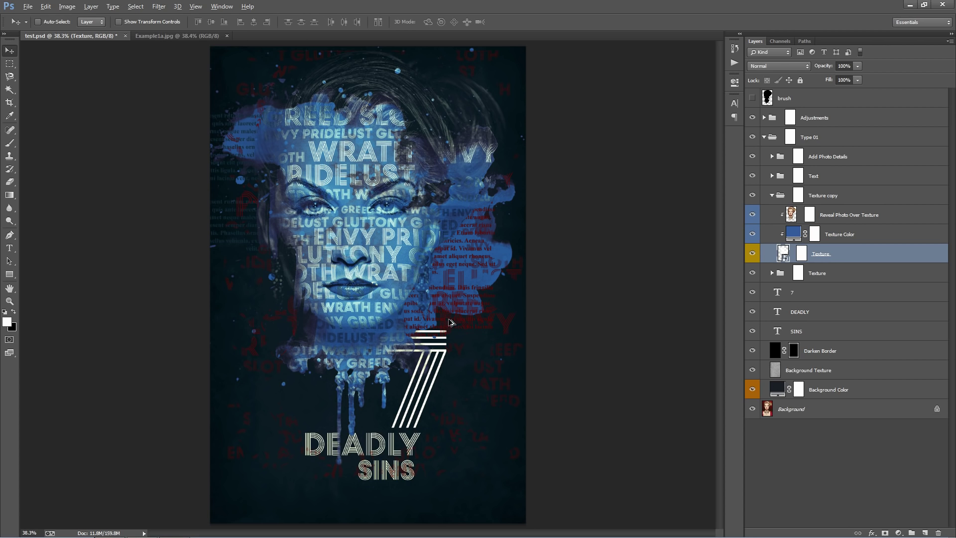
key("alt+e")
key("a")
key("v")
left_click_drag(454, 341, 382, 211)
Set the Texture copy group's Reveal Photo Over Texture opacity to 54% and shift its blue Texture shape right across the hair and eyes.
left_click(830, 218)
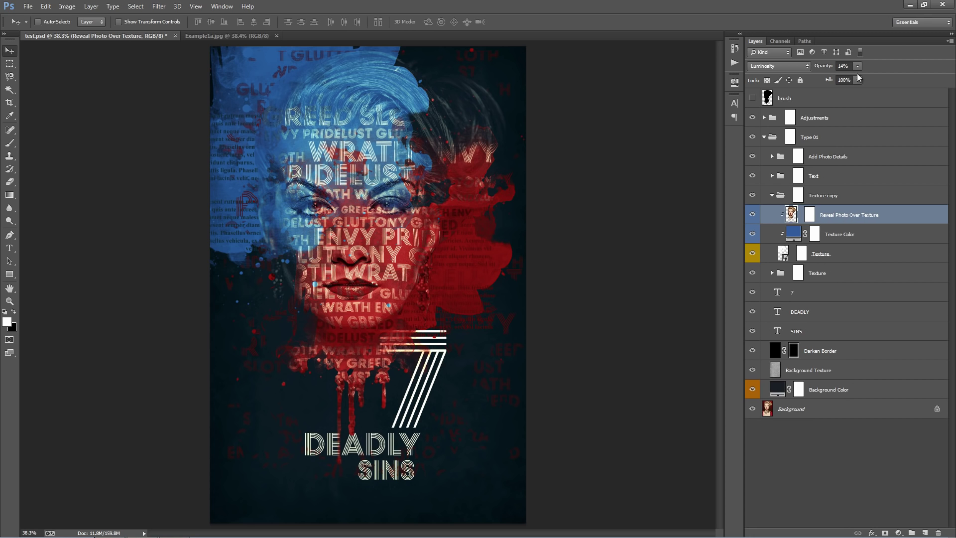
left_click_drag(816, 68, 839, 70)
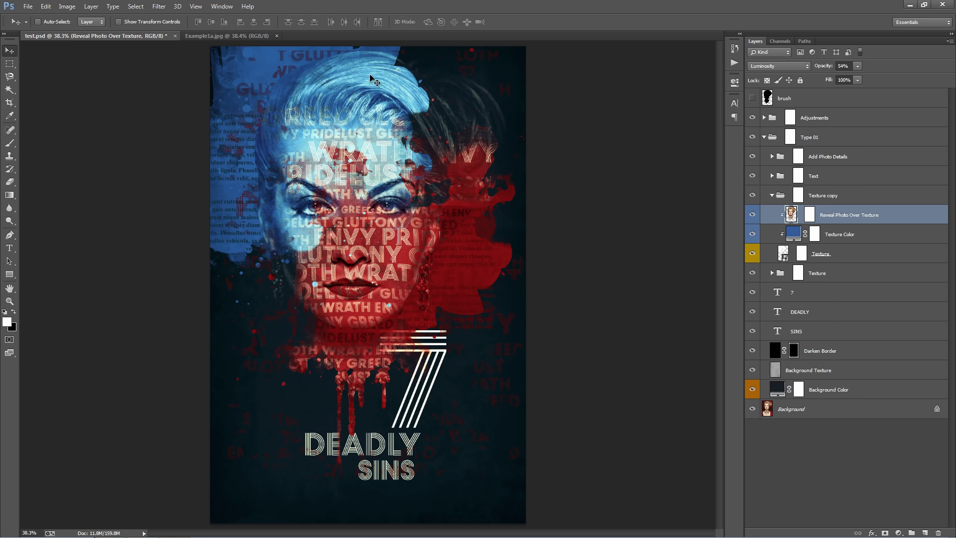
left_click(781, 255)
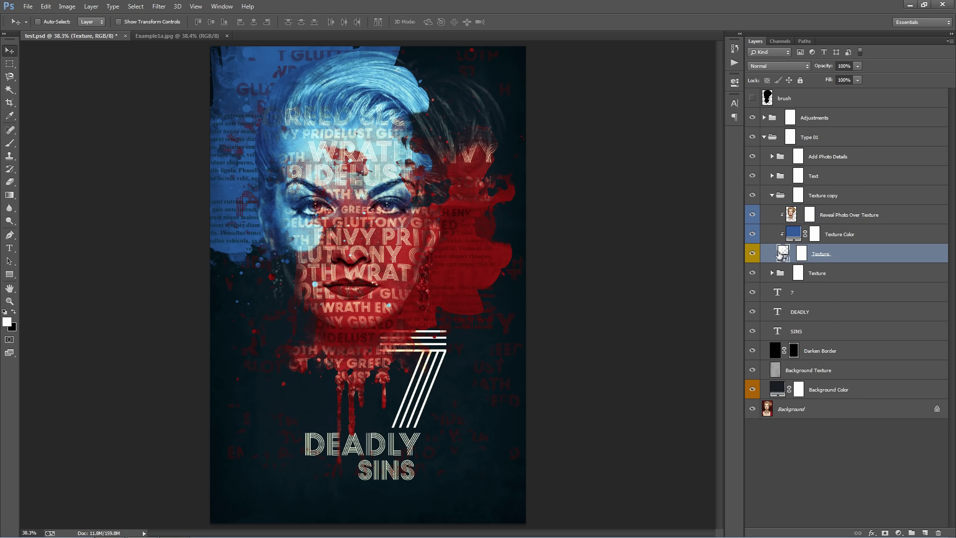
left_click_drag(415, 195, 507, 173)
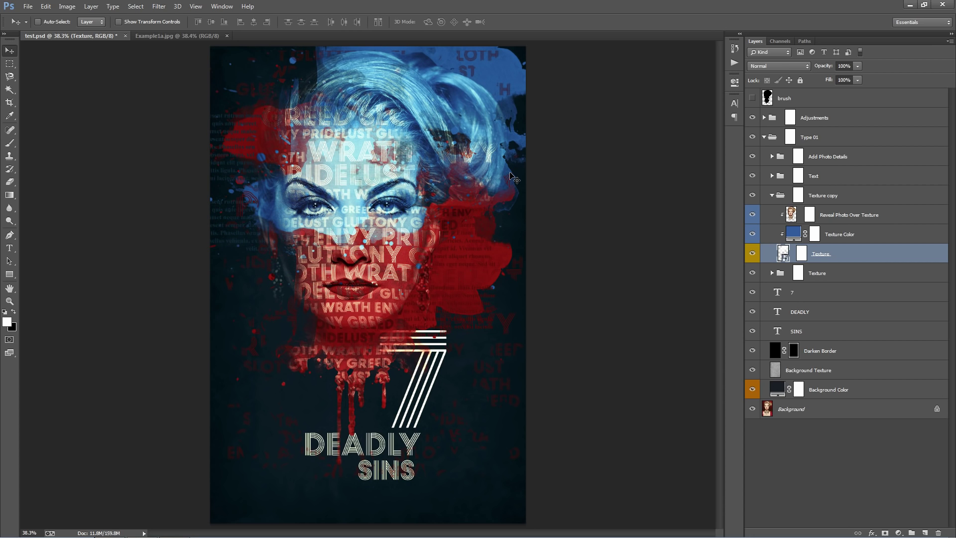
Set the Reveal Photo Over Texture opacity in the original red Texture group to 0%.
left_click(772, 272)
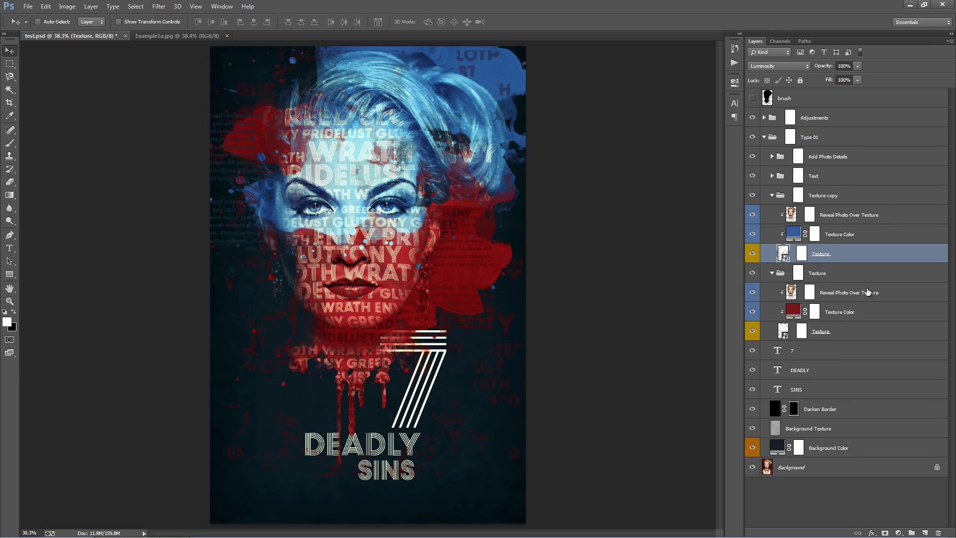
left_click(866, 293)
left_click_drag(832, 66, 461, 83)
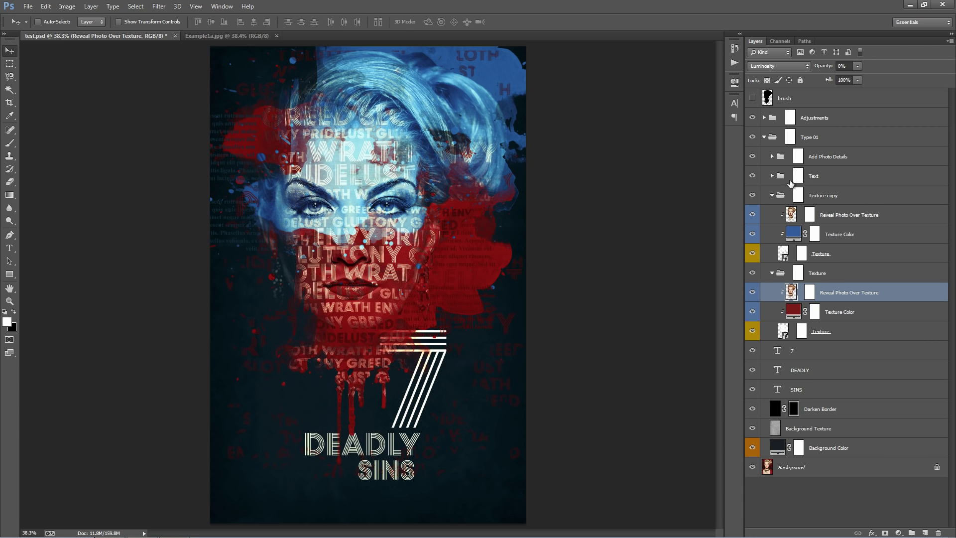
Adjust the Add White Details opacity in the Add Photo Details group, check the Add Black Details layer, and collapse the group.
left_click(772, 156)
left_click(802, 174)
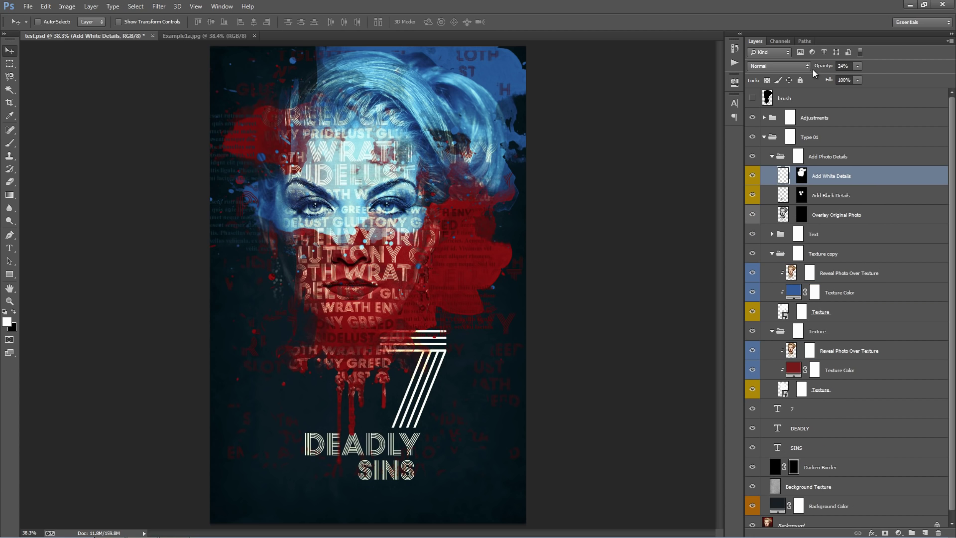
left_click_drag(863, 70, 565, 73)
left_click(863, 199)
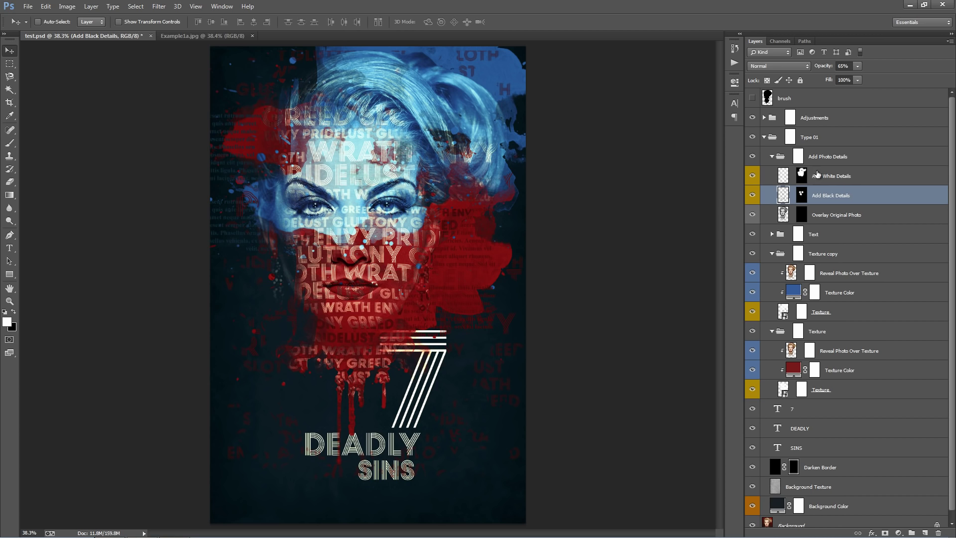
left_click(772, 157)
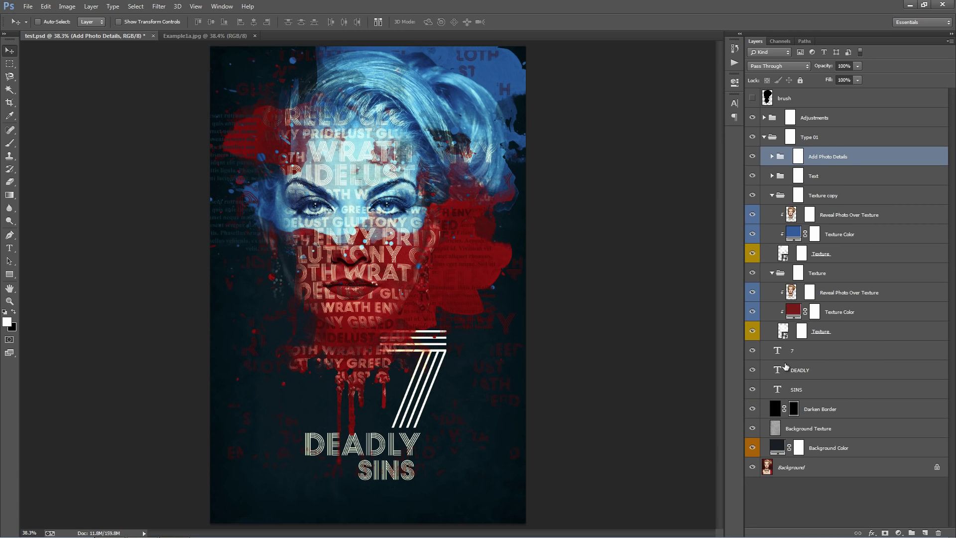
Change the Background Color fill layer to the dark purple #26121d.
double_click(777, 447)
mouse_move(557, 200)
left_mouse_down()
mouse_move(557, 214)
mouse_move(574, 214)
left_mouse_up()
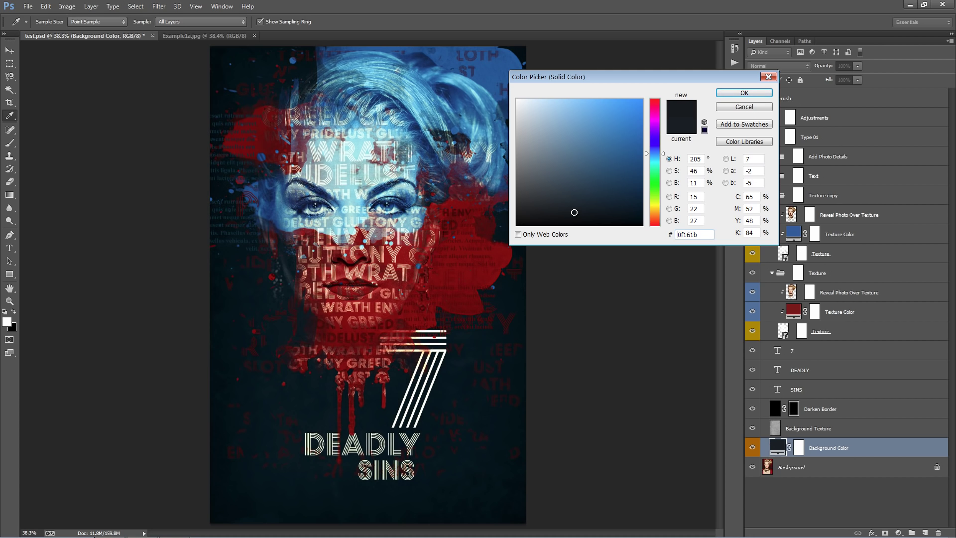
left_click_drag(654, 174, 651, 194)
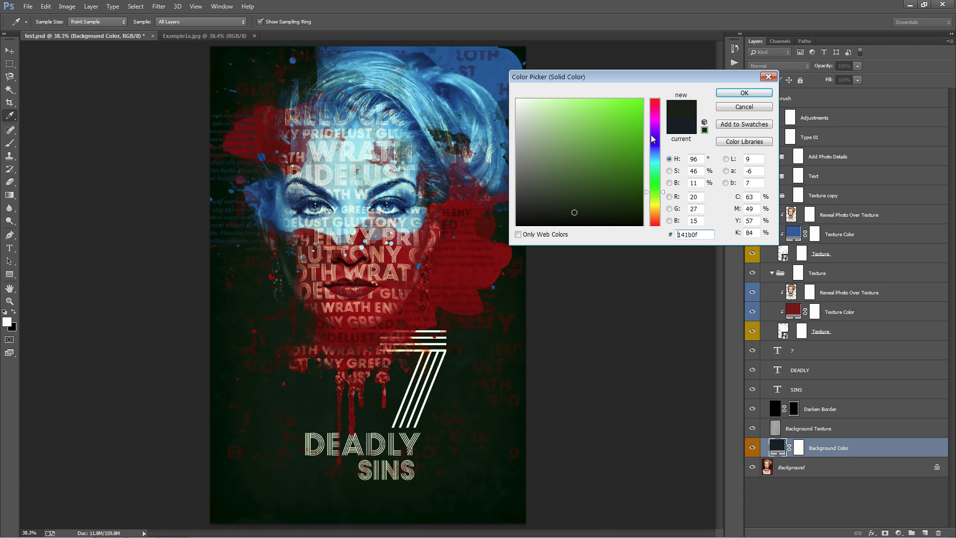
left_click(654, 110)
left_click_drag(578, 211, 584, 207)
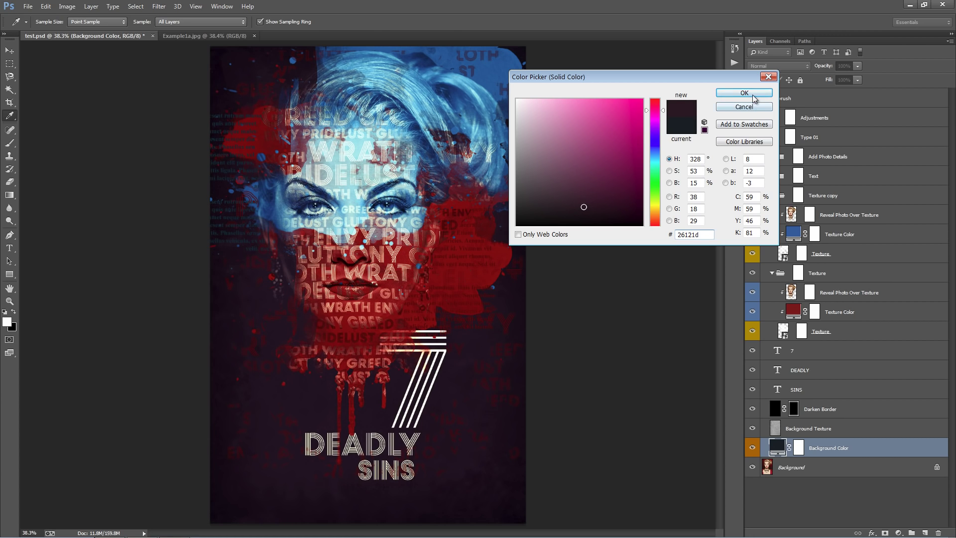
left_click(749, 94)
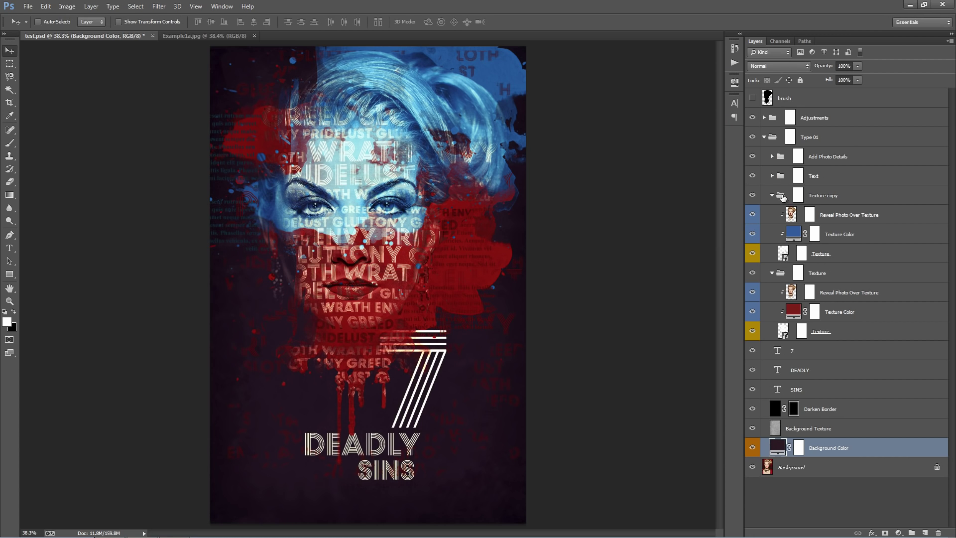
In the Text group's Outside Photo subgroup, recolour the Text (Outside of Photo) Color layer to the muted purple #4a3146.
left_click(772, 175)
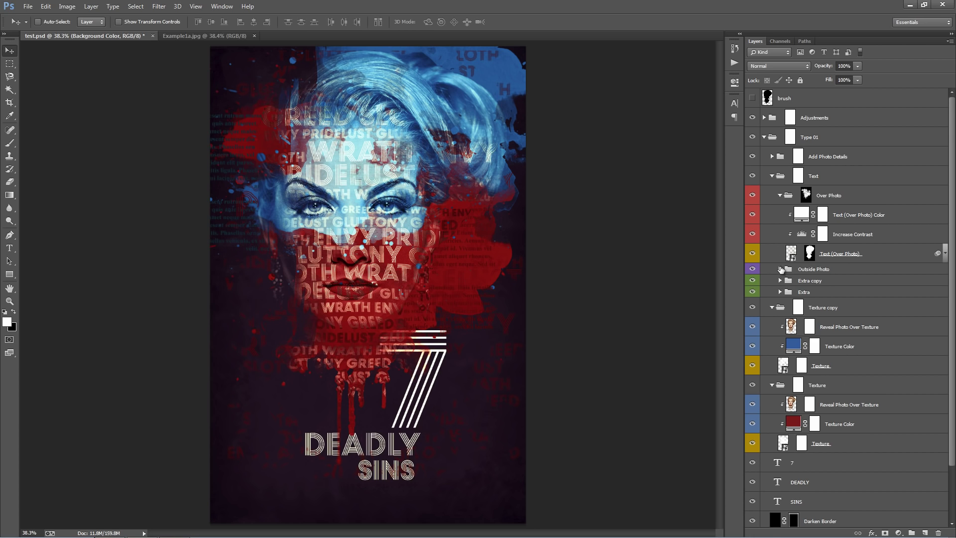
left_click(780, 268)
left_click(789, 287)
double_click(790, 286)
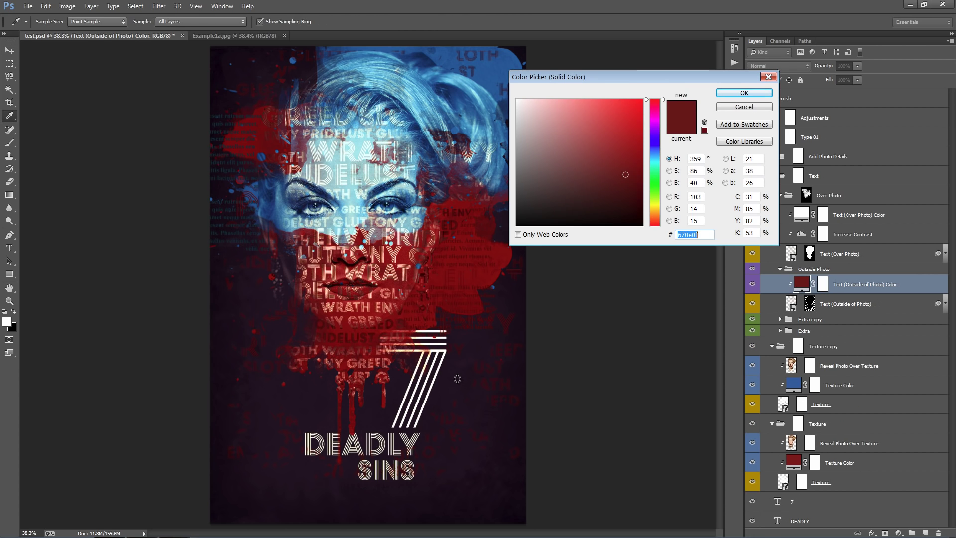
left_click(456, 381)
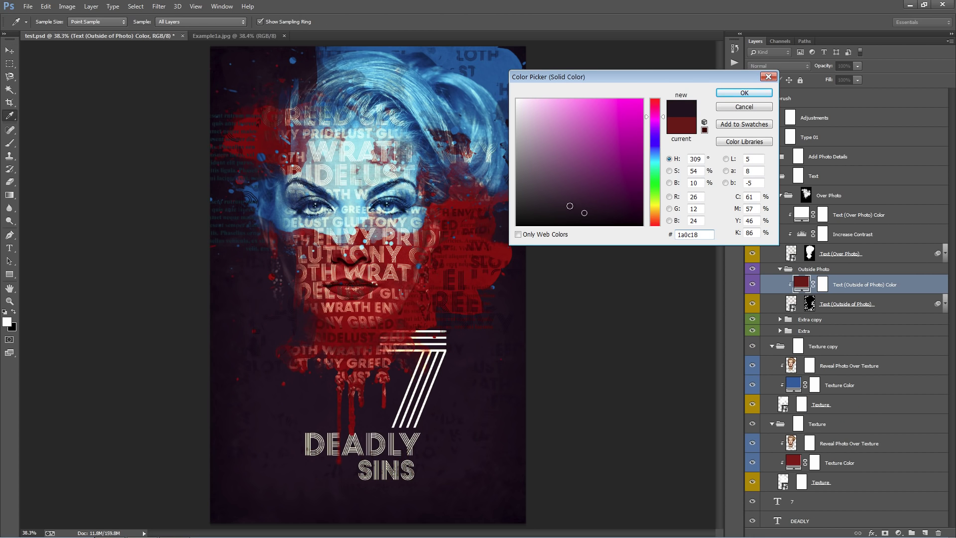
left_click_drag(562, 213, 558, 188)
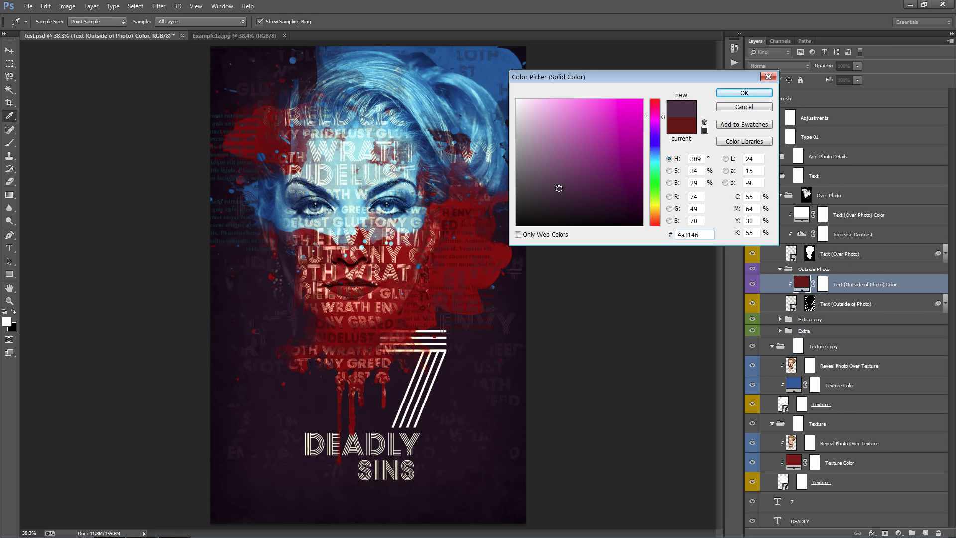
left_click(744, 92)
Compare several of the Color Option presets in the Adjustments group by showing and hiding them on the poster.
left_click(764, 117)
left_click_drag(751, 253, 751, 242)
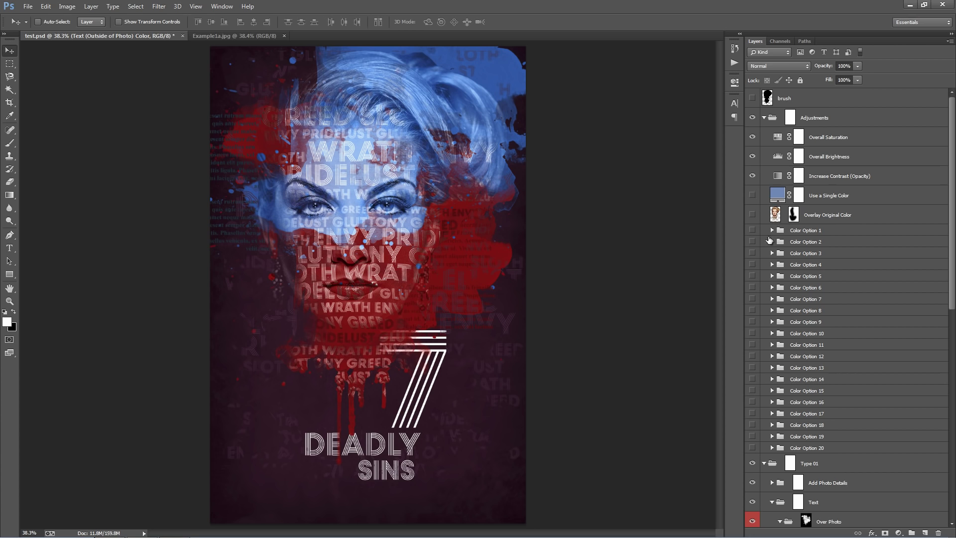
left_click(752, 276)
left_click(752, 287)
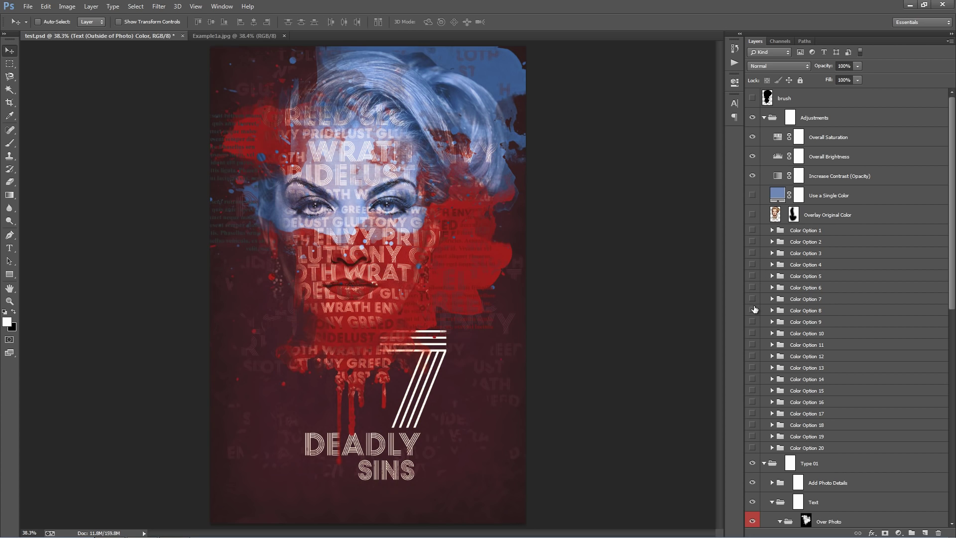
left_click(752, 309)
left_click(752, 321)
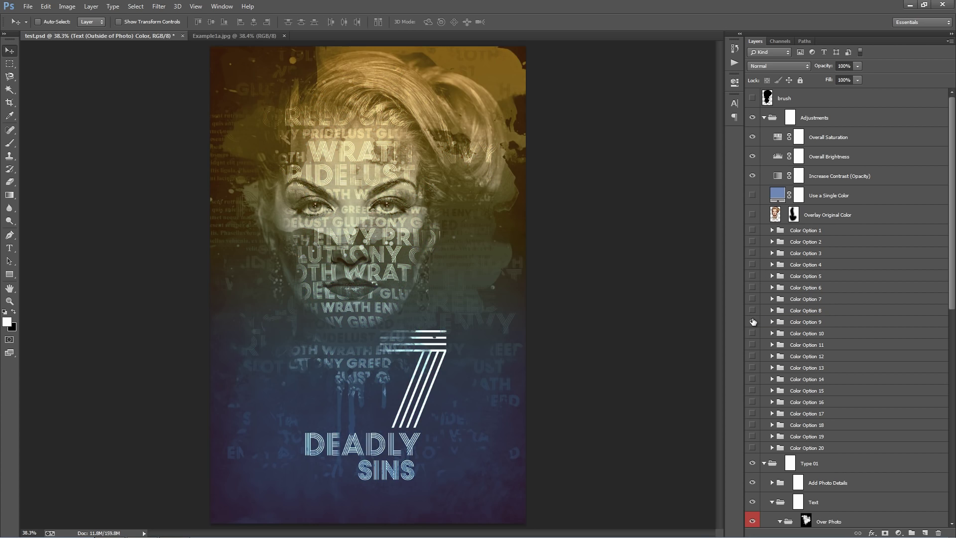
left_click(752, 333)
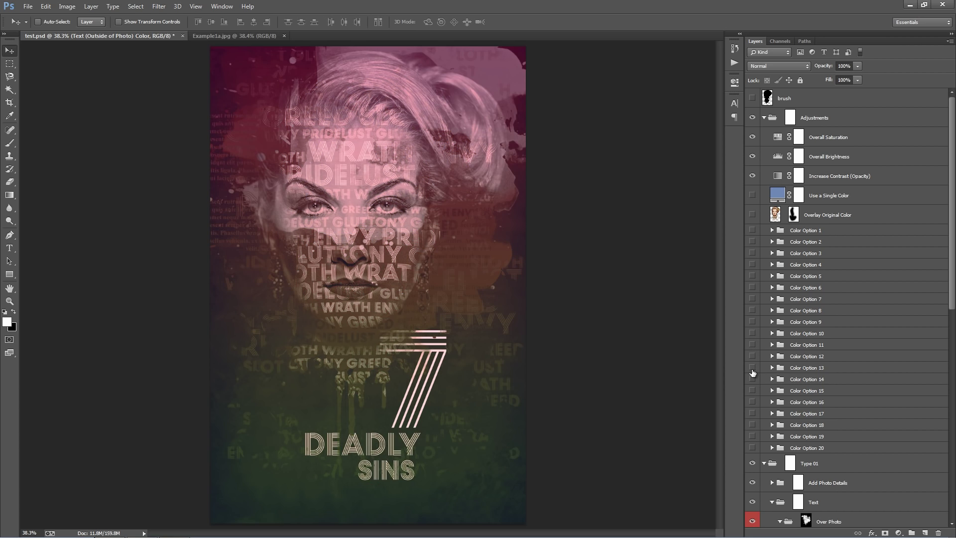
left_click(752, 368)
left_click(752, 381)
left_click(752, 381)
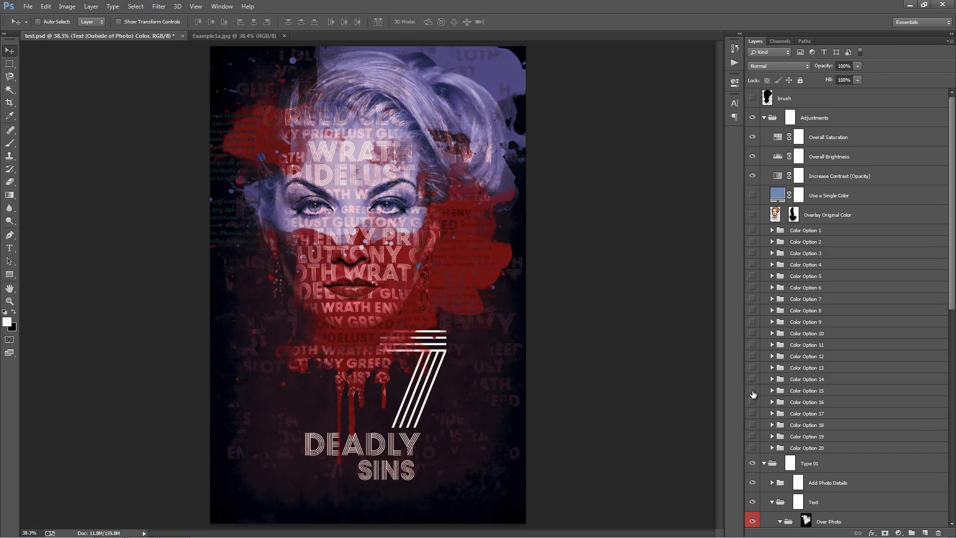
Show the Color Option 20 preset, reduce its opacity, and collapse the Adjustments group.
left_click(752, 448)
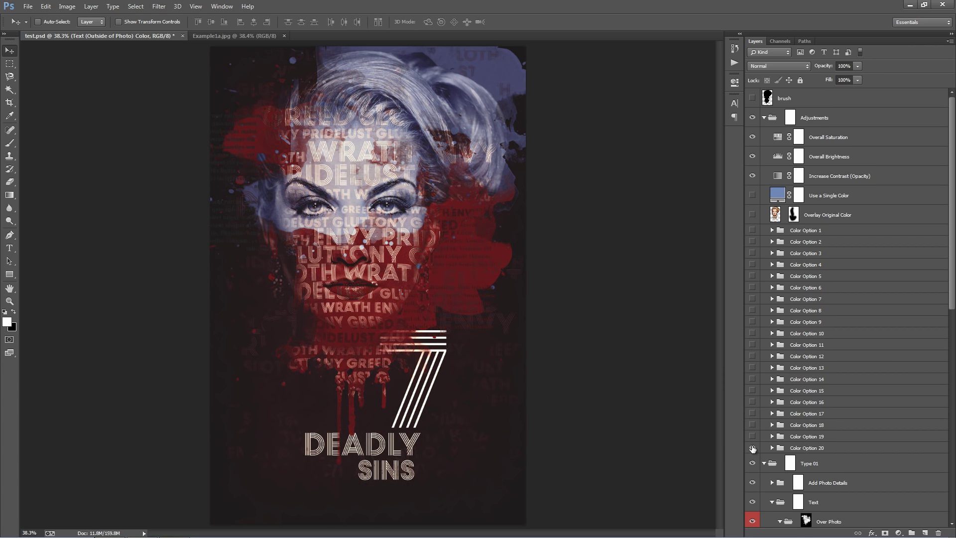
left_click(801, 447)
left_click_drag(826, 70, 293, 79)
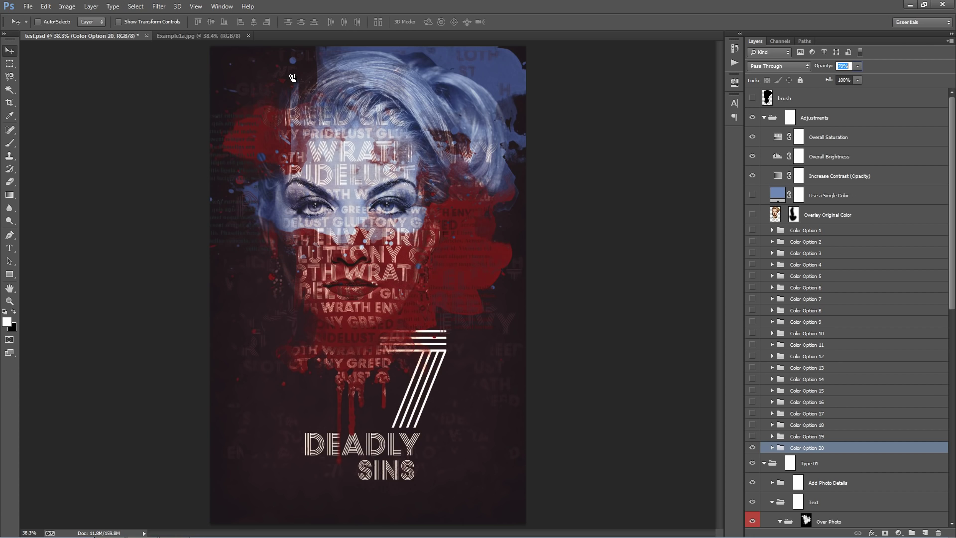
left_click(764, 117)
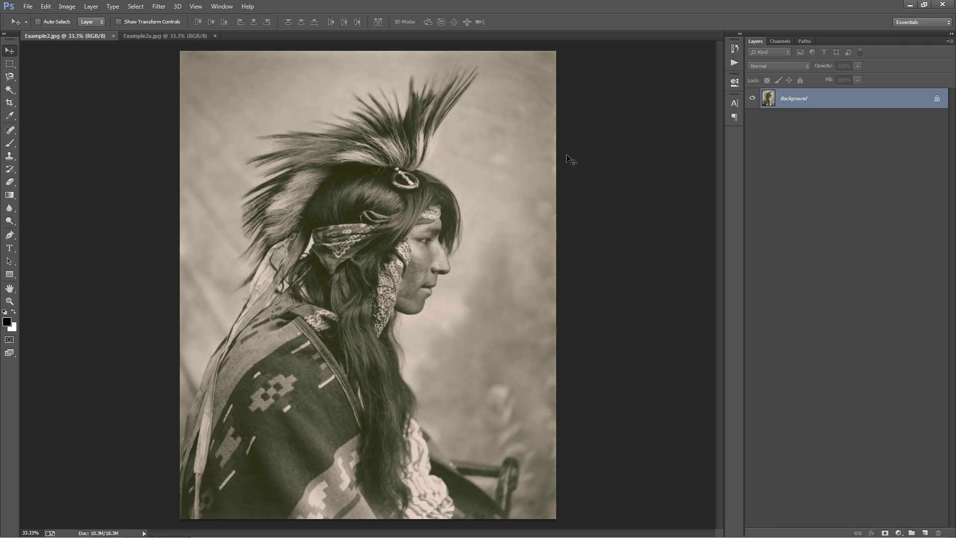
View the finished Example2a.jpg artwork and close it, leaving the original Example2.jpg photo open.
left_click(153, 36)
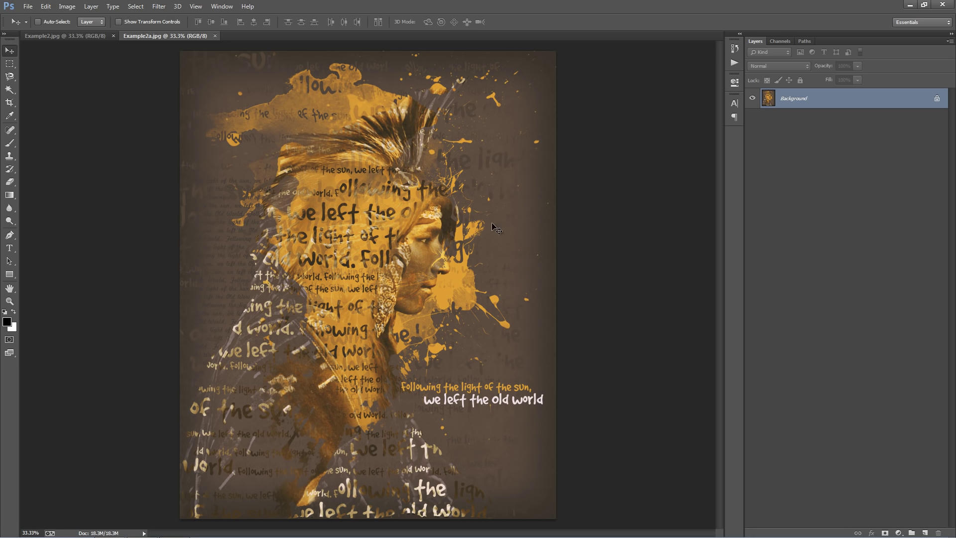
key("ctrl+w")
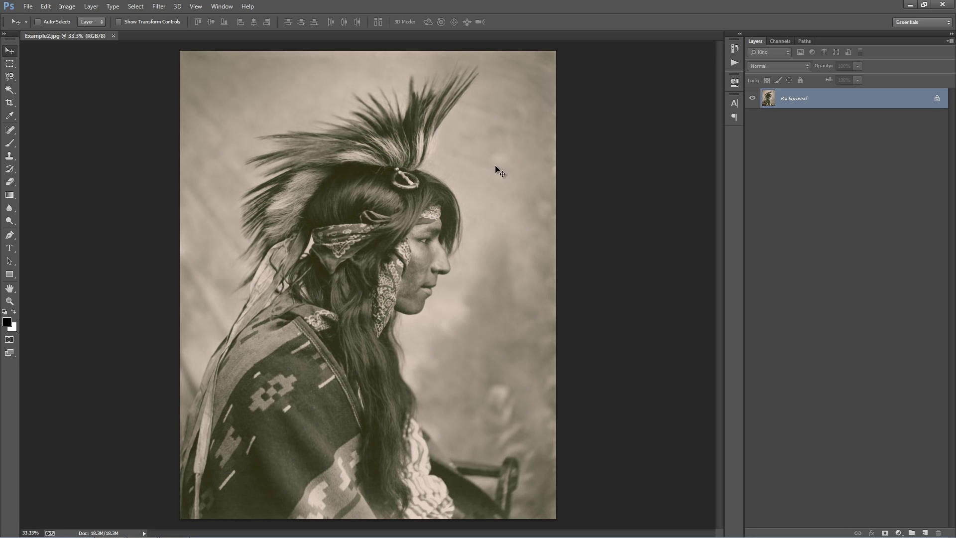
Show the recorded actions and create a new layer named brush above the photo in Example2.jpg.
left_click(736, 63)
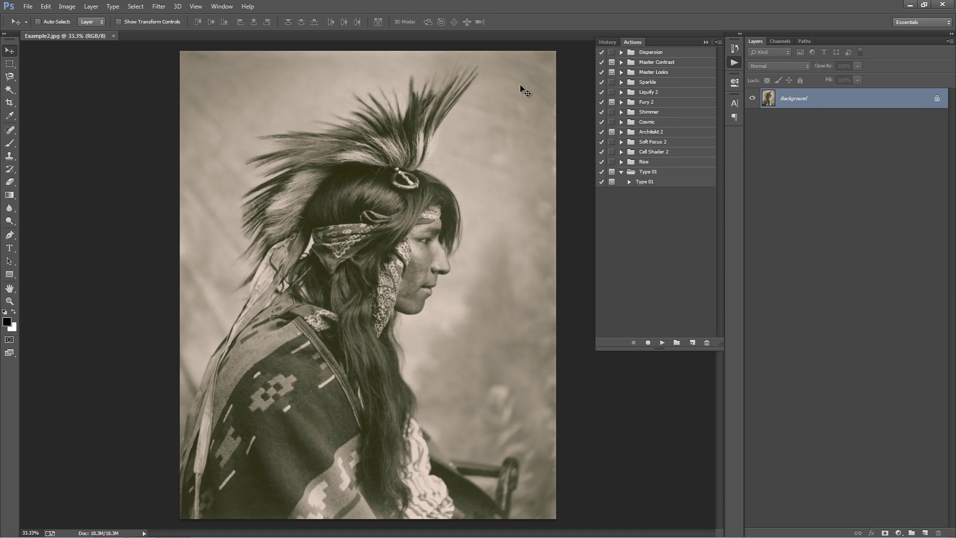
key("ctrl+shift+n")
type("brush")
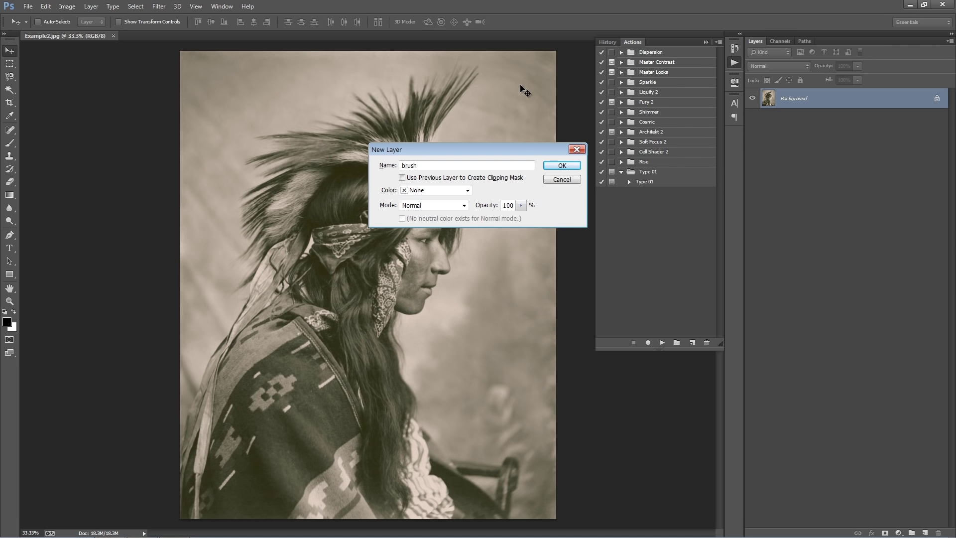
key("Return")
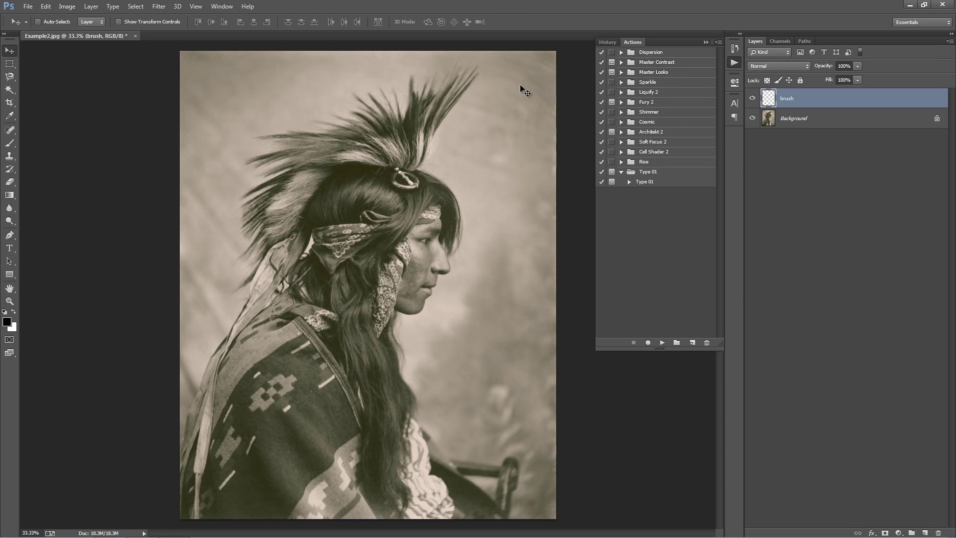
Outline the feathered figure in profile with the Magnetic Lasso, fill the selection with black on the brush layer, and deselect.
left_click_drag(10, 77, 69, 95)
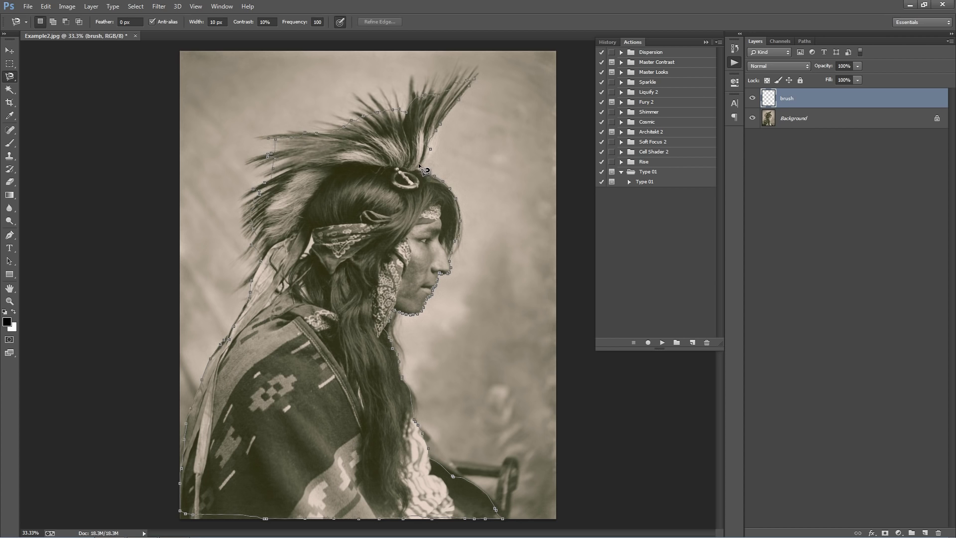
double_click(431, 149)
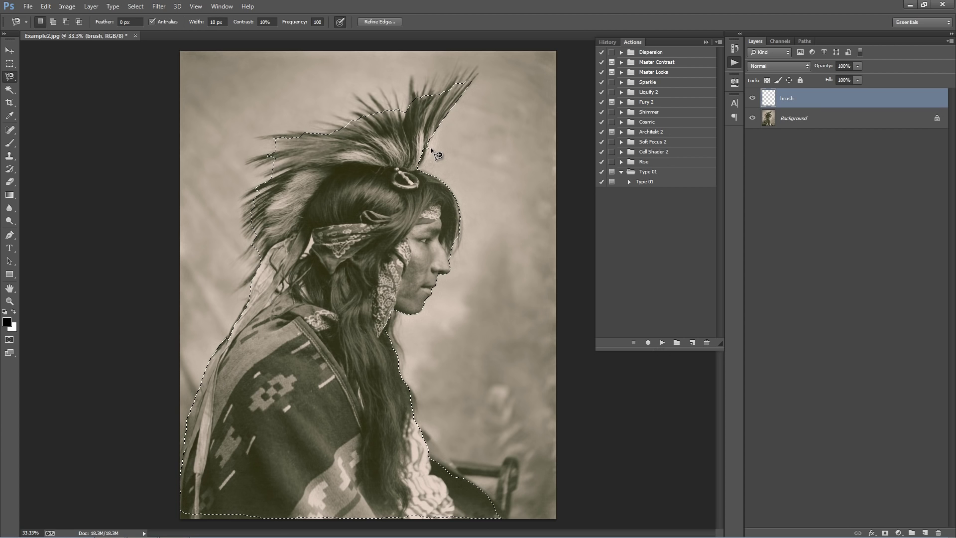
key("alt+BackSpace")
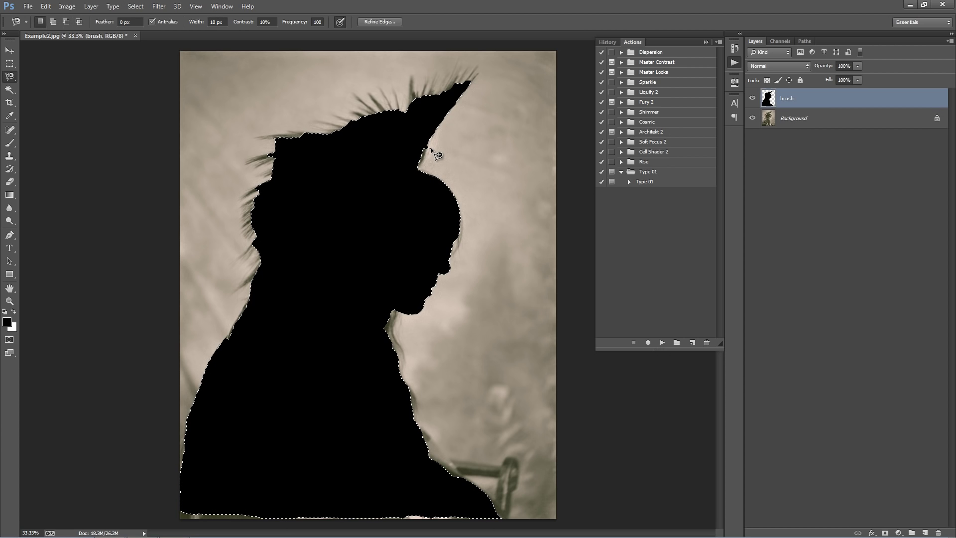
key("ctrl+d")
Run the Type 01 action and save the extracted image as photo.psd in the Type 01 folder, replacing the existing file.
left_click(682, 183)
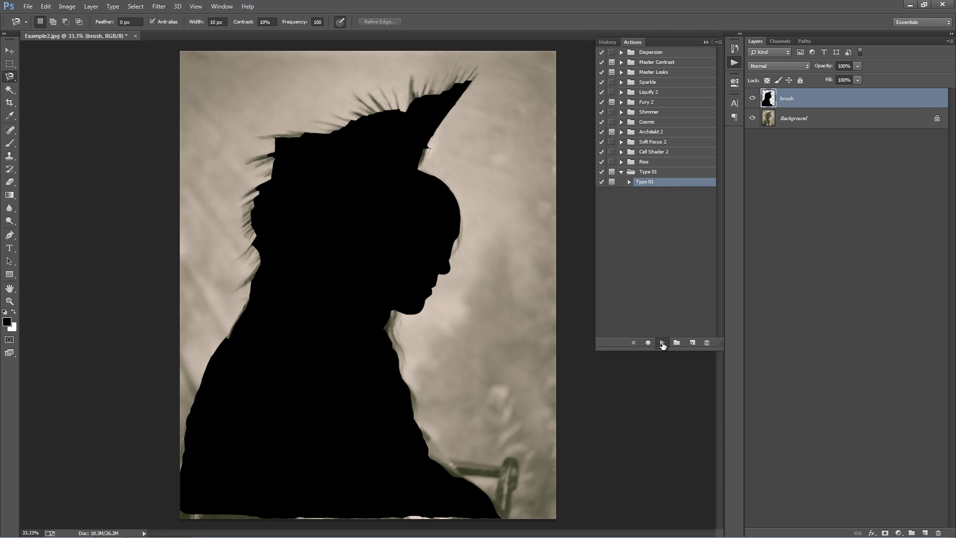
left_click(662, 342)
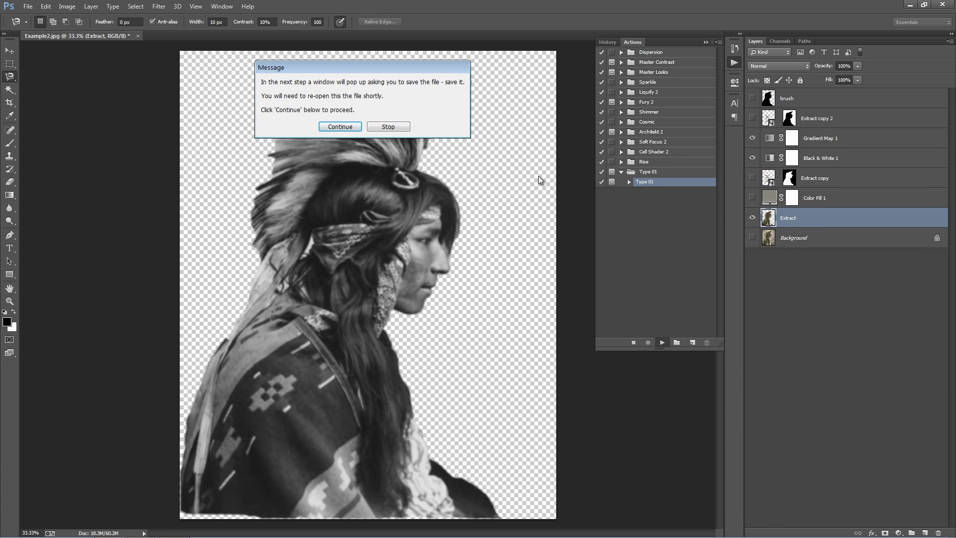
left_click(340, 127)
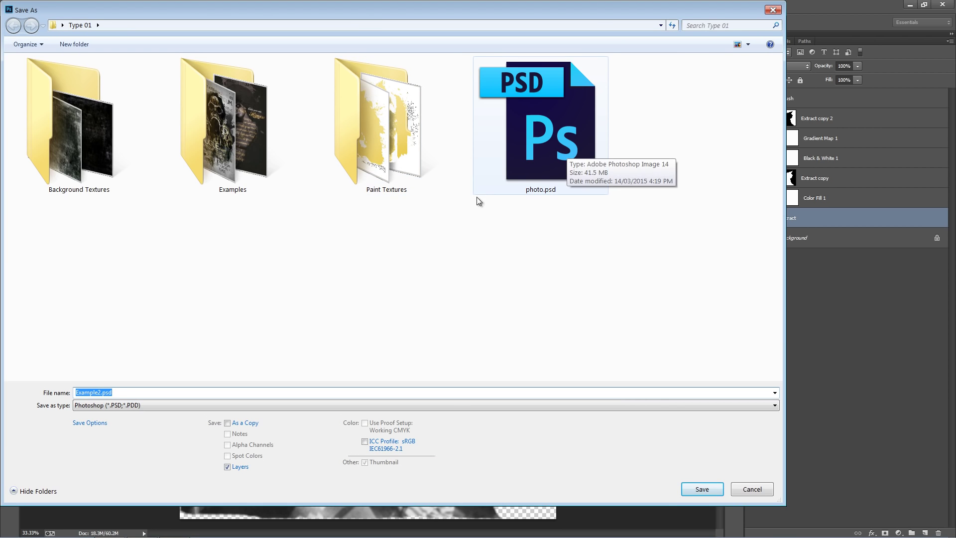
double_click(528, 151)
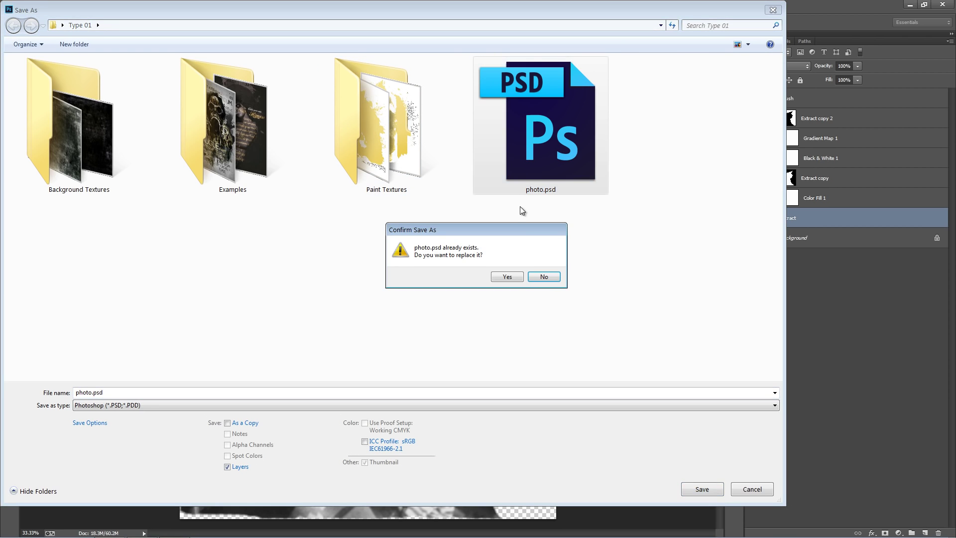
left_click(509, 277)
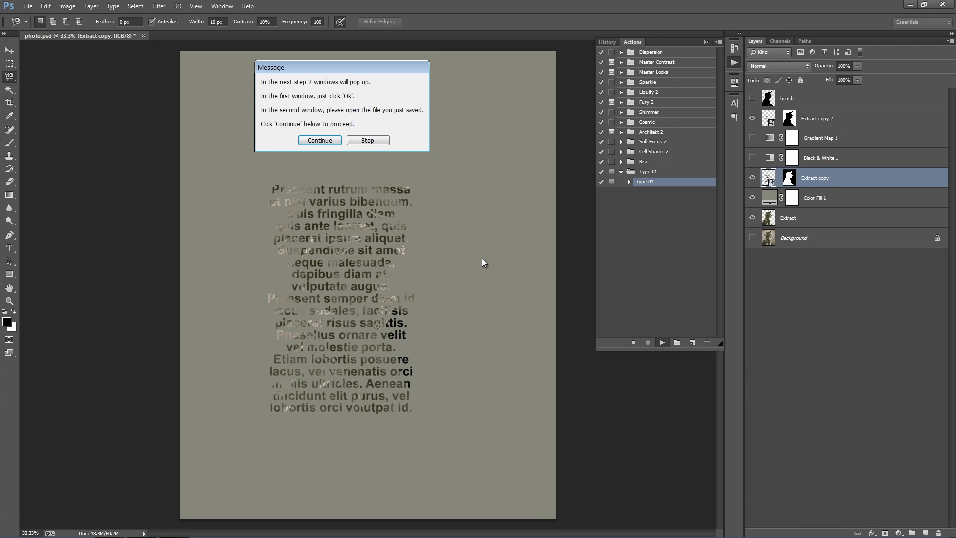
Continue the action, accept the default Displace settings, and load the saved photo.psd as the displacement map.
left_click(318, 141)
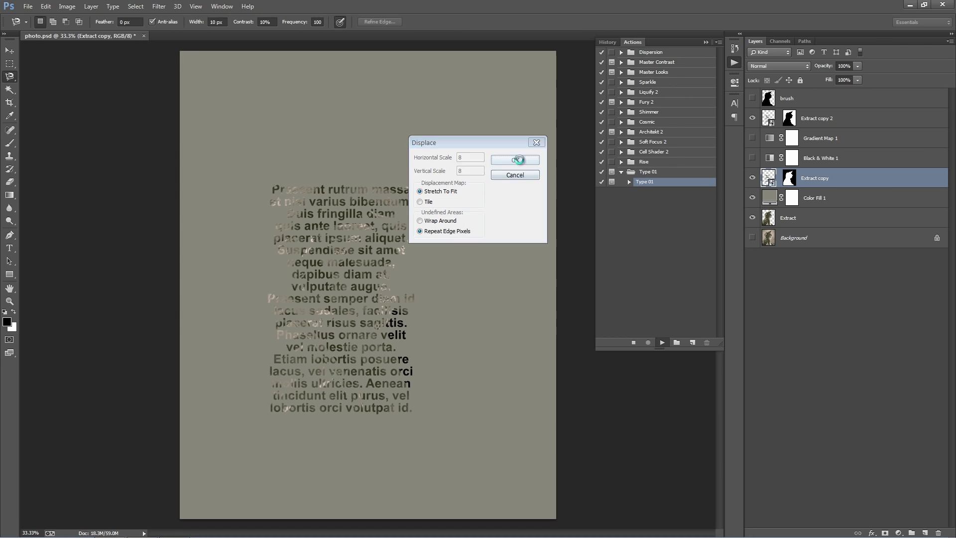
left_click(520, 162)
double_click(518, 160)
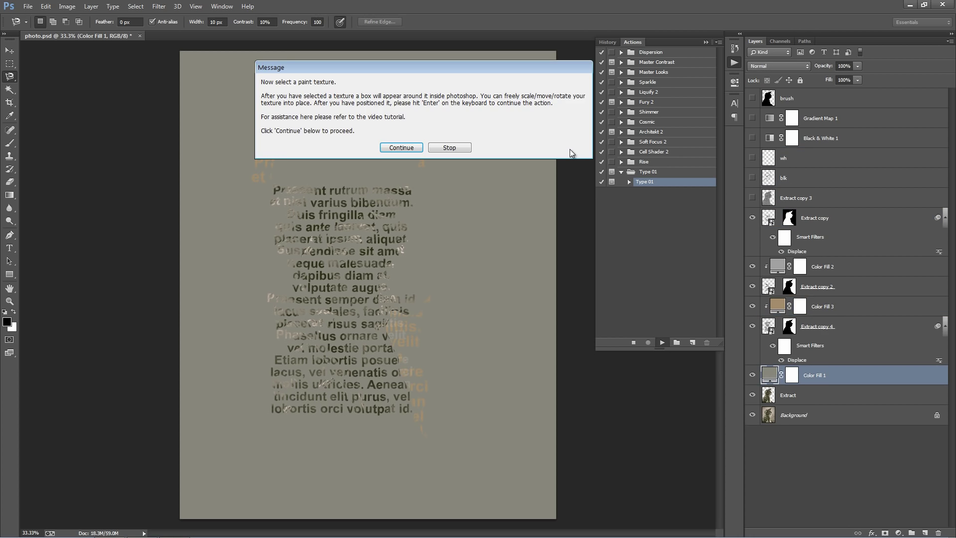
Place 3.png from the Paint Textures folder, enlarge it, position it behind the figure's head and torso, and commit the placement.
left_click(397, 147)
left_click(392, 139)
double_click(392, 137)
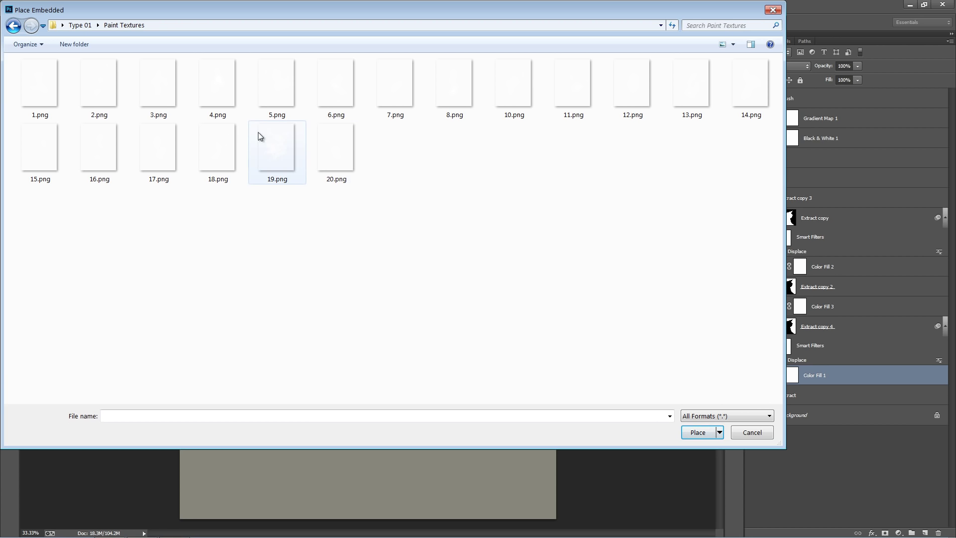
left_click(166, 96)
double_click(166, 97)
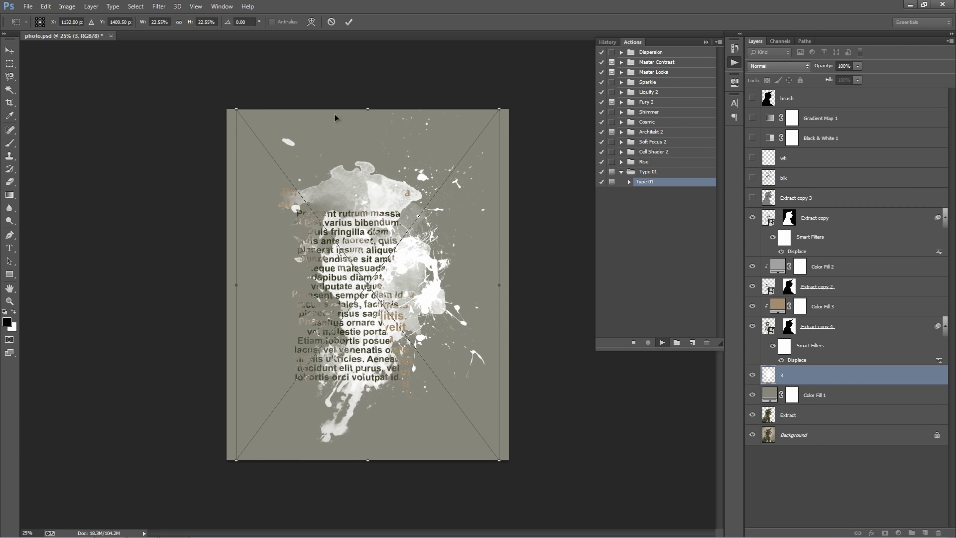
left_click_drag(230, 109, 215, 74)
left_click_drag(389, 184, 386, 174)
key("Return")
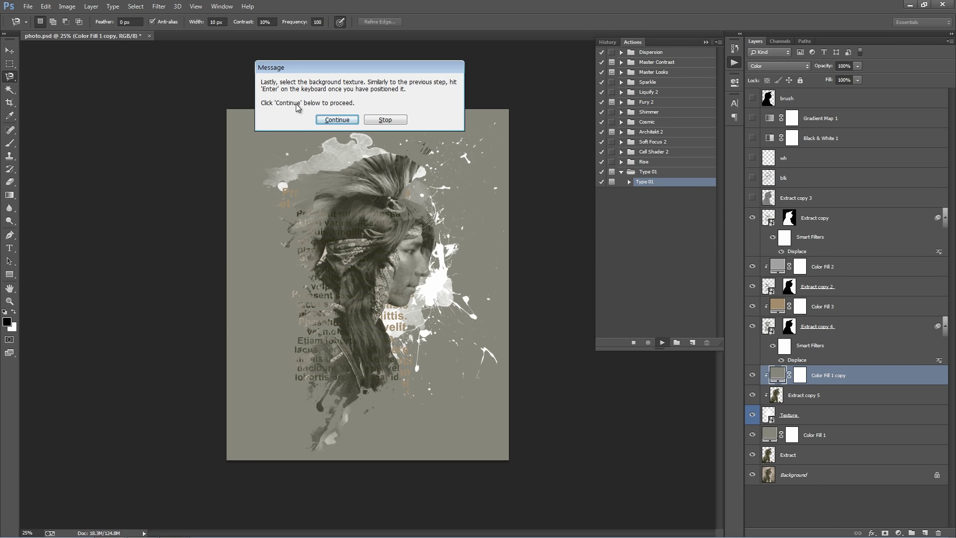
Continue the action by placing texture 1 from the Background Textures folder, enlarge it to cover the canvas, and commit the placement.
left_click(331, 120)
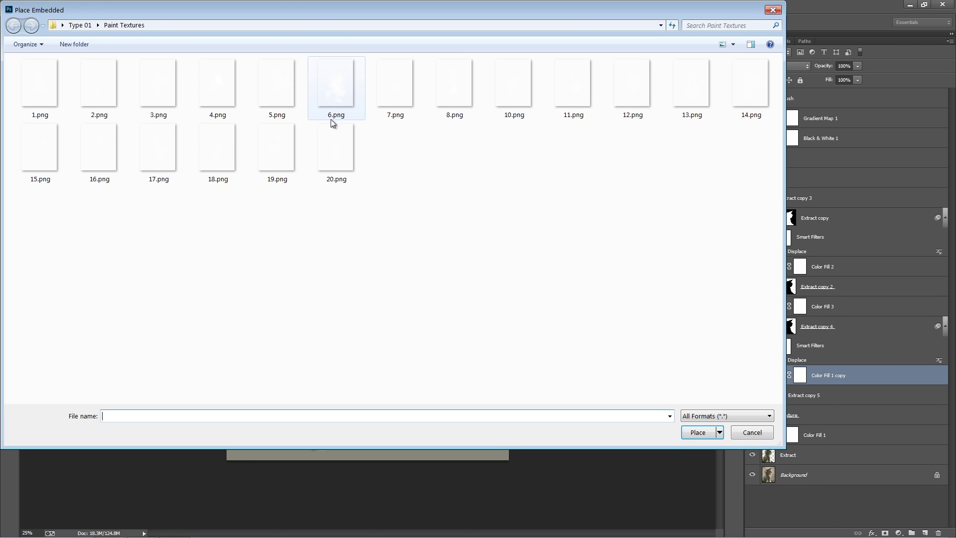
left_click(82, 25)
double_click(70, 111)
double_click(90, 131)
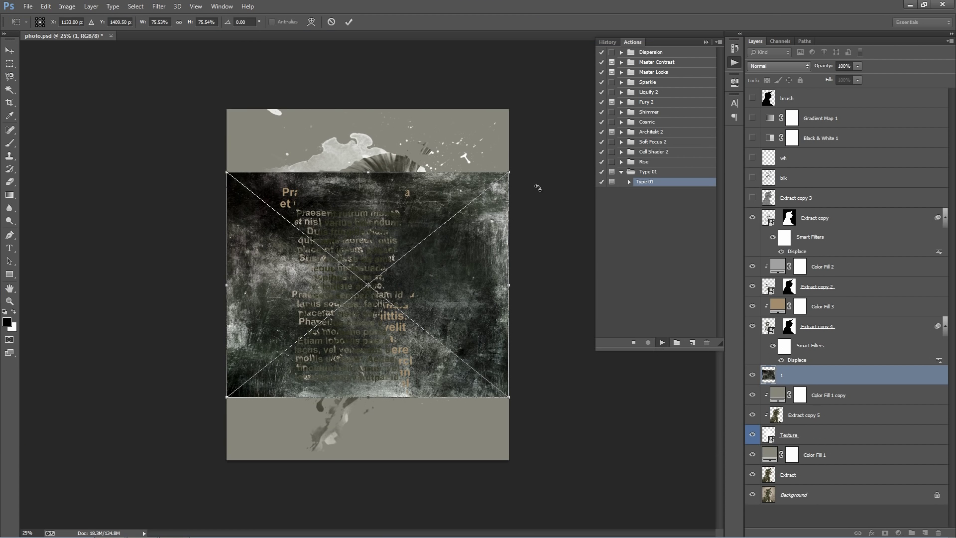
left_click_drag(500, 148, 258, 101)
left_click_drag(256, 143, 218, 99)
key("Return")
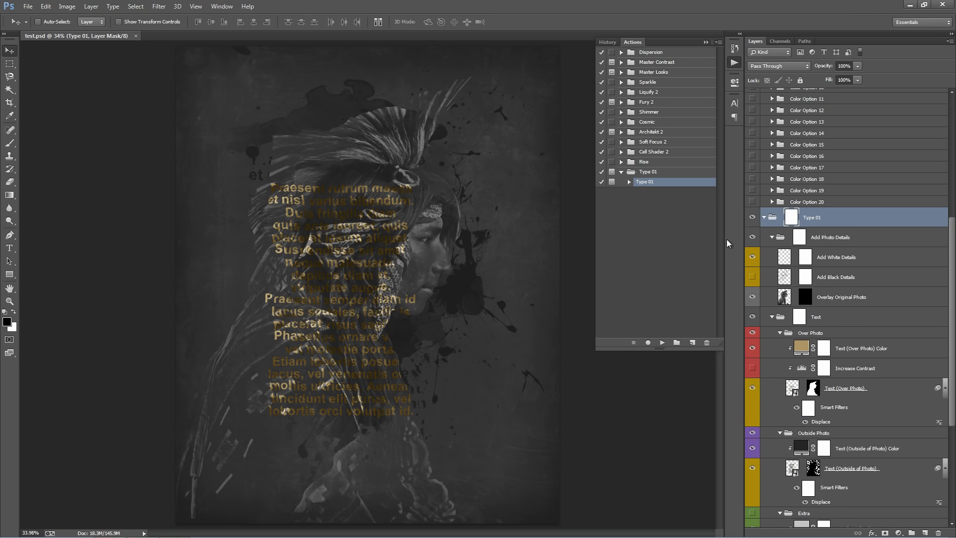
Collapse the Actions panel, open Example2a.jpg from the Type 01 folder as a reference, and return to test.psd.
left_click(706, 43)
key("ctrl+o")
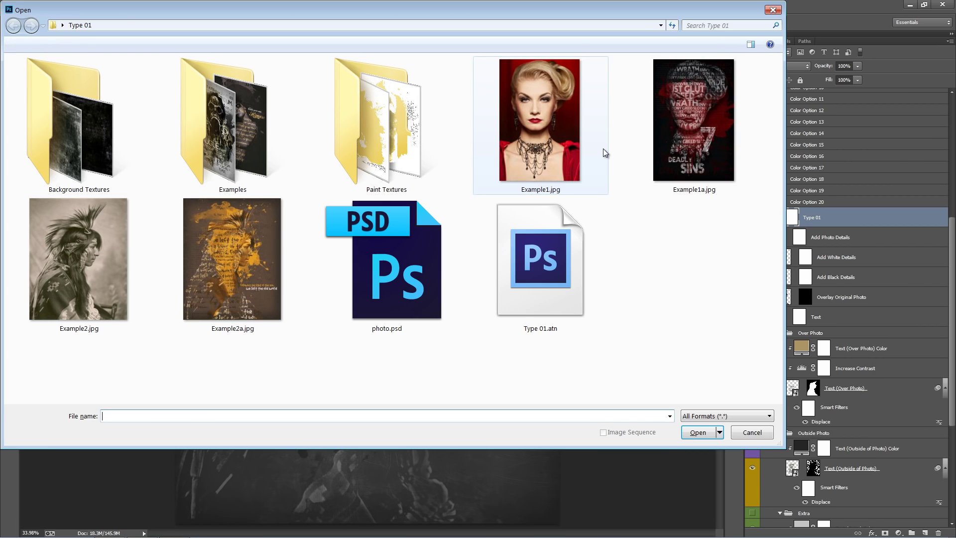
double_click(261, 236)
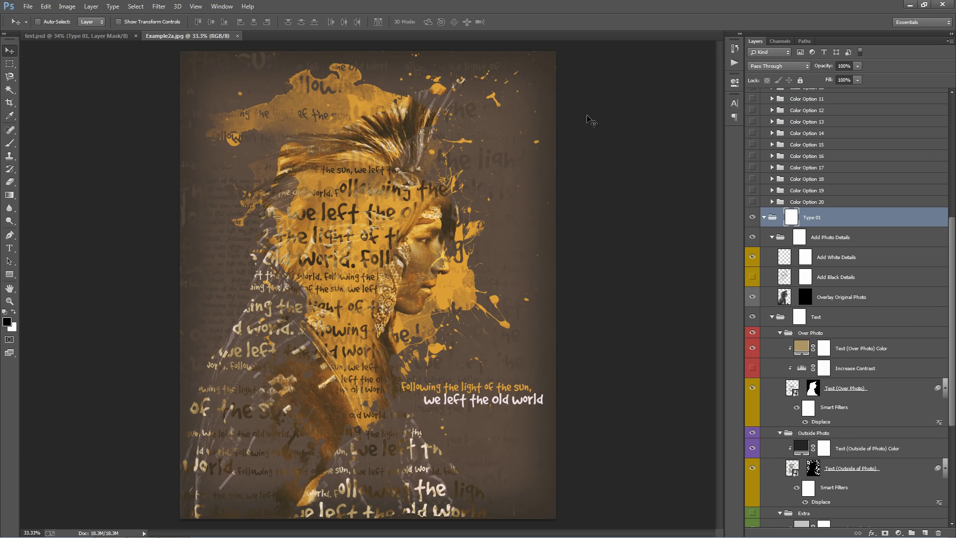
left_click(73, 38)
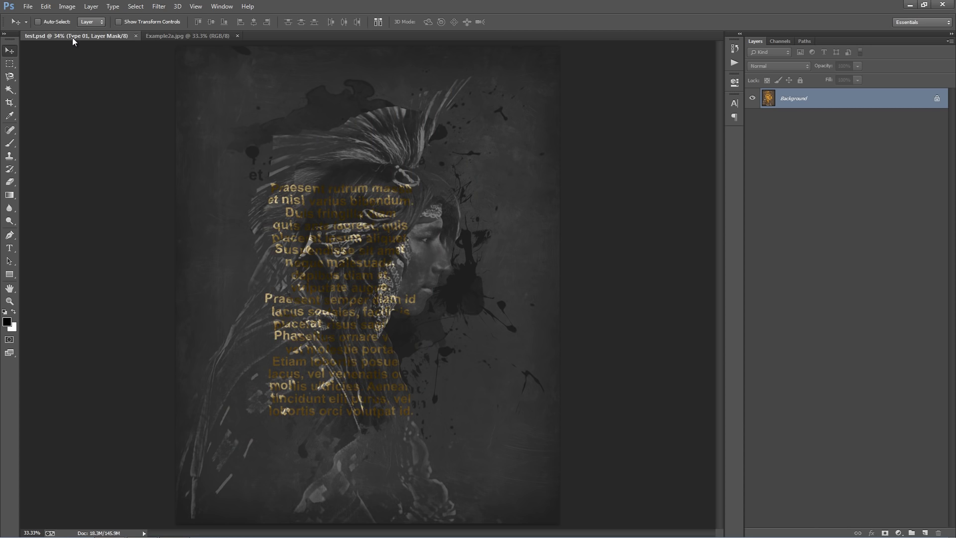
Collapse all the layer groups in test.psd and compare the composition with Example2a.jpg.
scroll(820, 309, "down", 5)
scroll(819, 309, "down", 3)
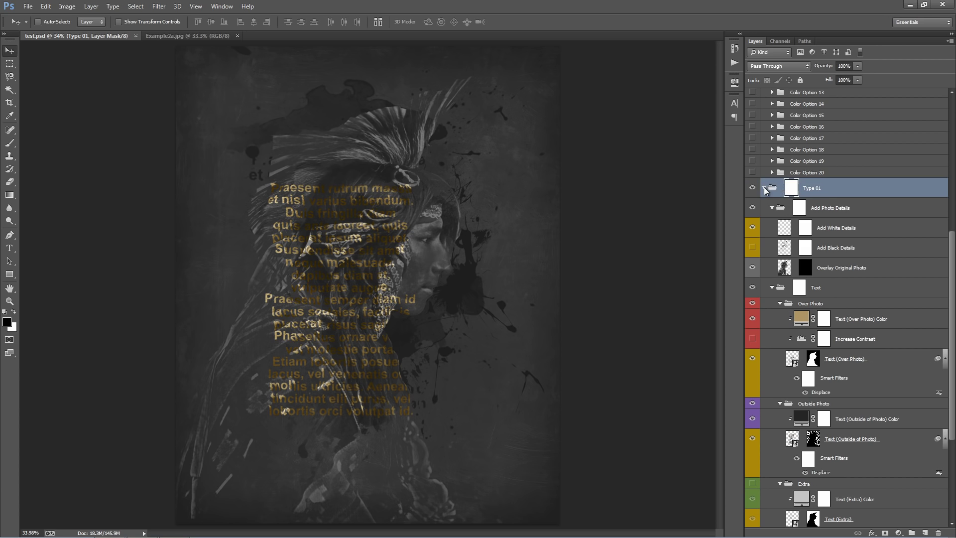
left_click(764, 188)
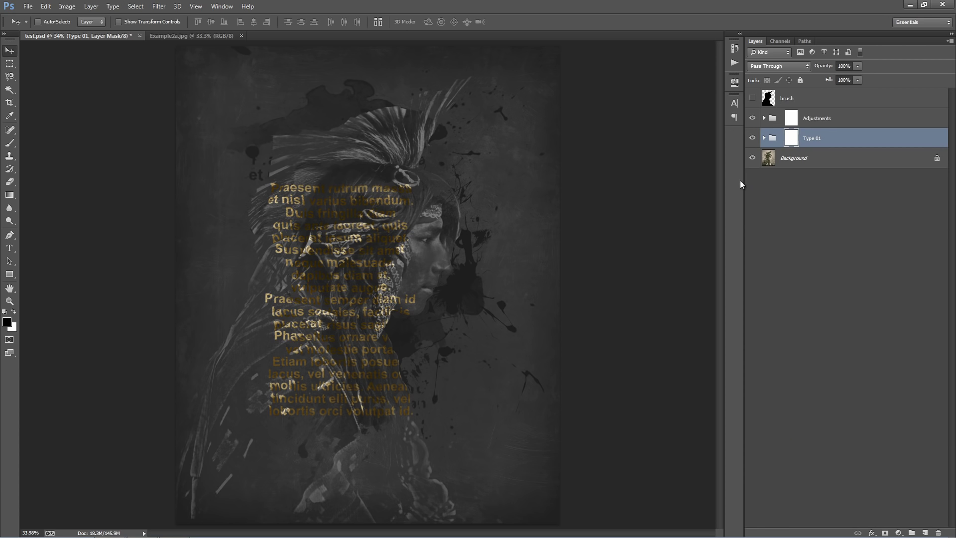
left_click(179, 40)
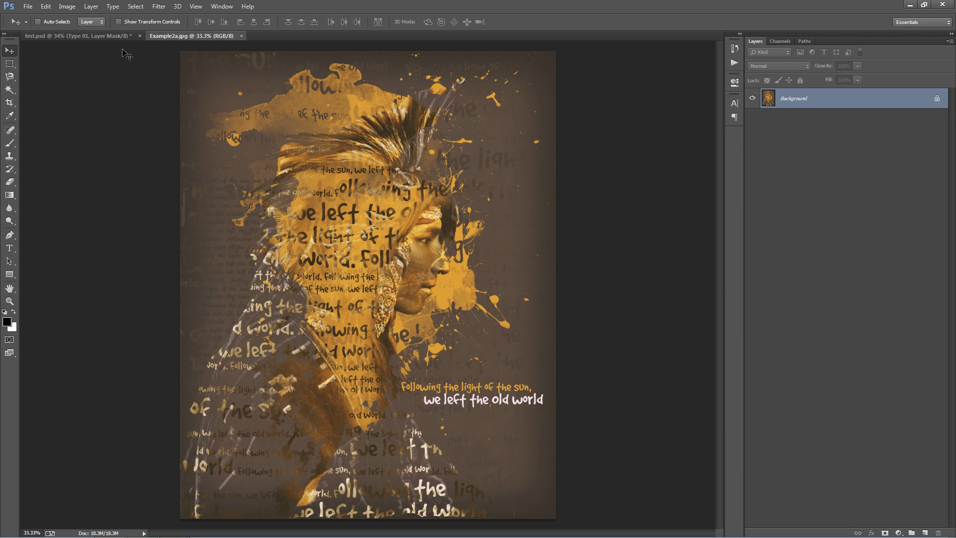
left_click(101, 36)
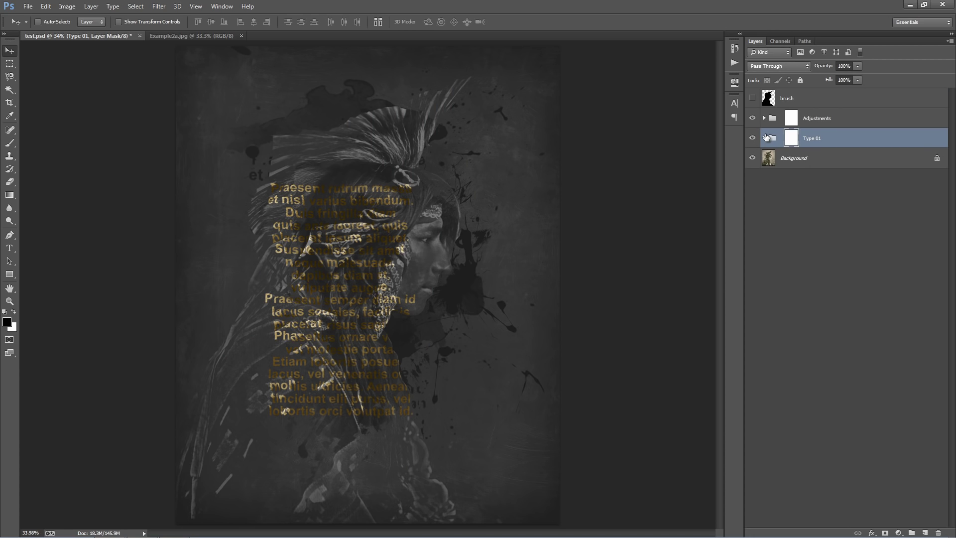
Expand the Type 01, Text and Over Photo groups and open the Text (Over Photo) smart object's contents.
left_click(764, 138)
left_click(771, 178)
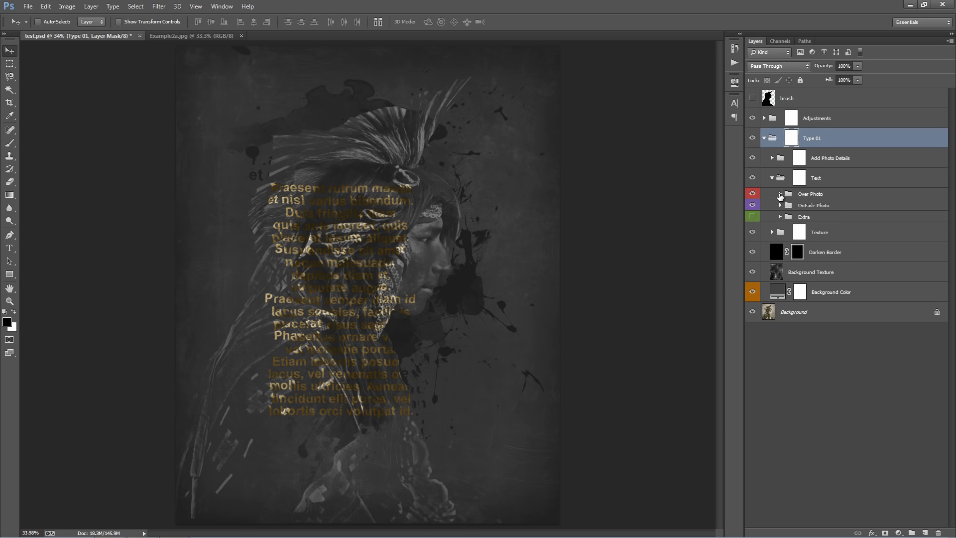
left_click(779, 194)
left_click(796, 249)
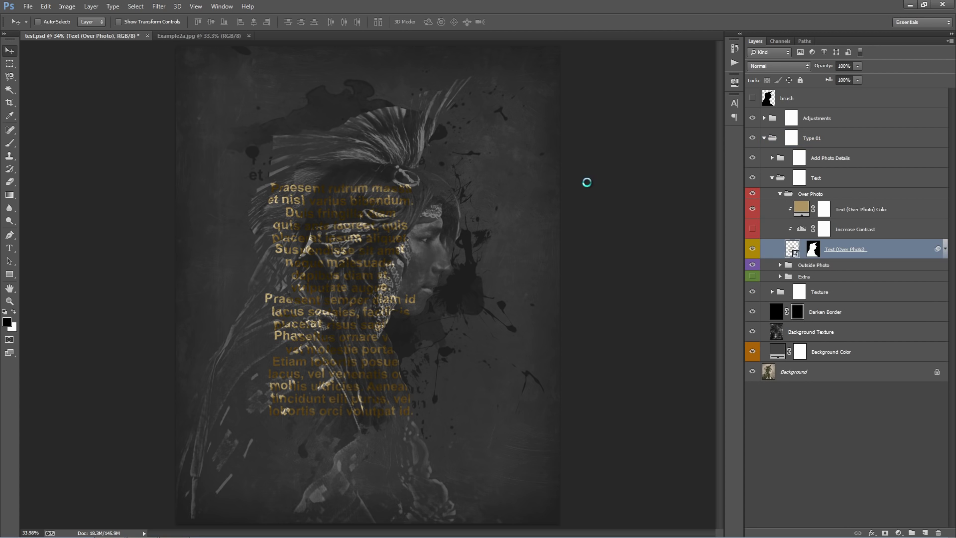
Edit the placeholder paragraph with the Type tool and enlarge its text box to cover the whole canvas.
key("t")
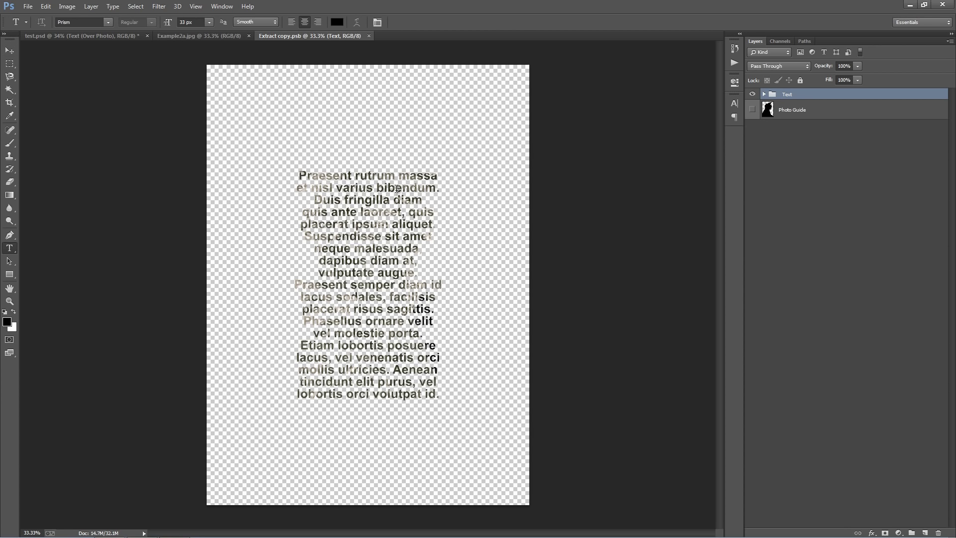
left_click(396, 189)
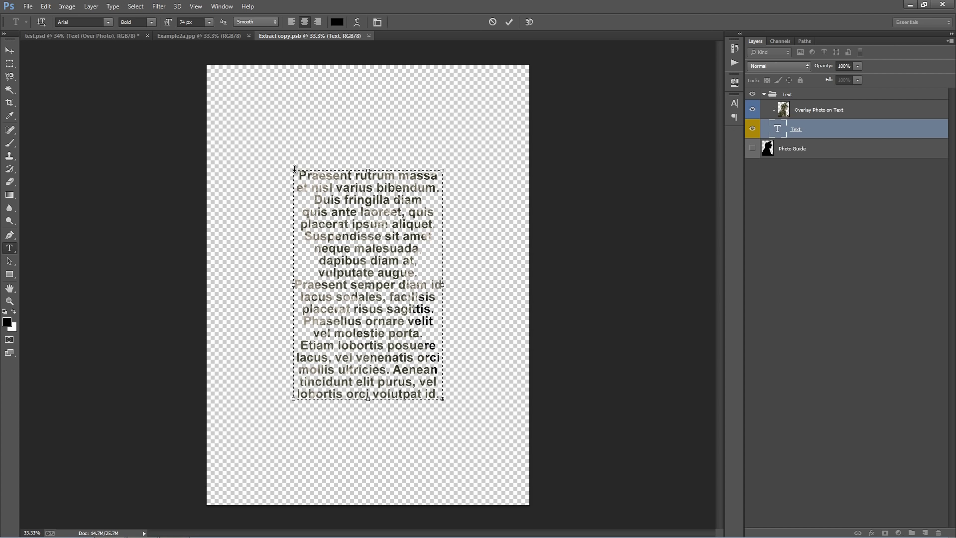
left_click_drag(292, 169, 209, 67)
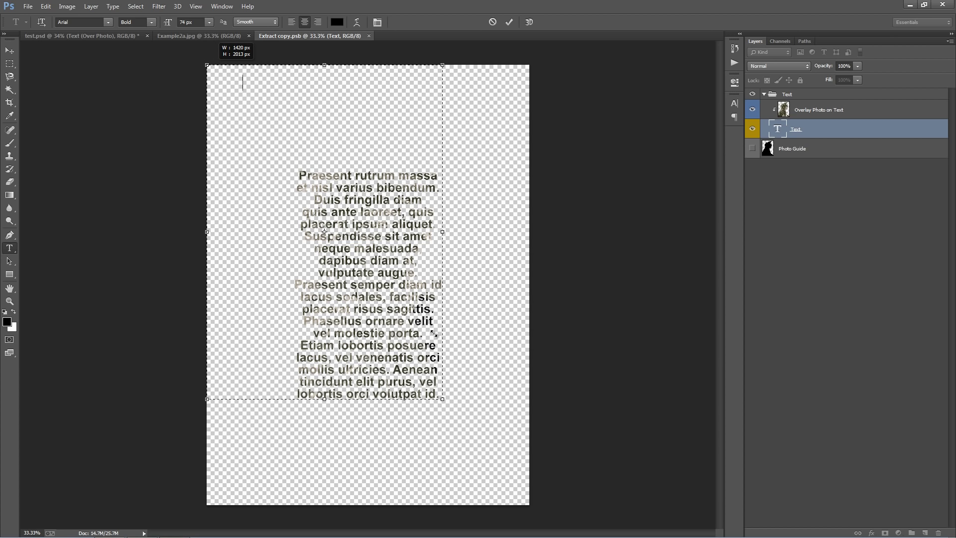
left_click_drag(440, 397, 530, 505)
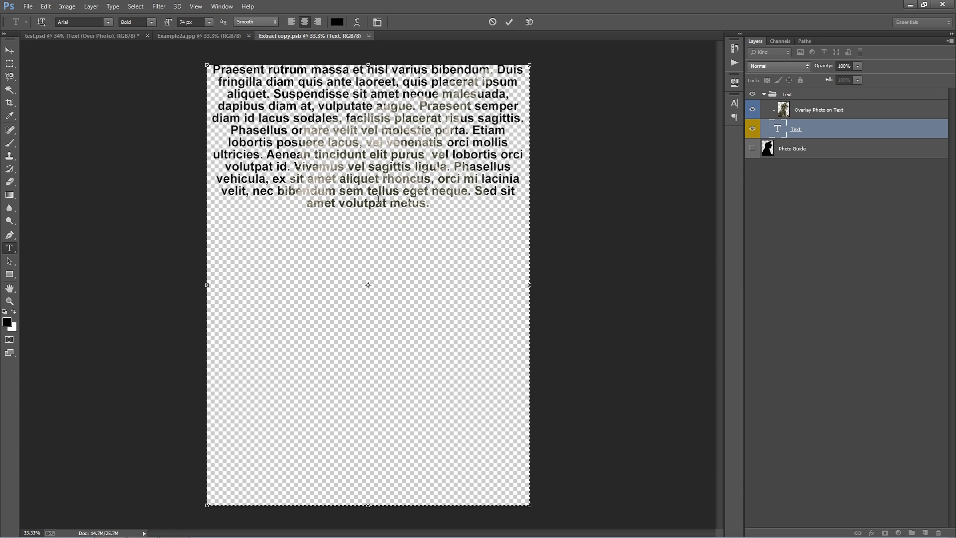
Replace the placeholder paragraph with "Following the light of the sun, we left the old world.".
double_click(360, 107)
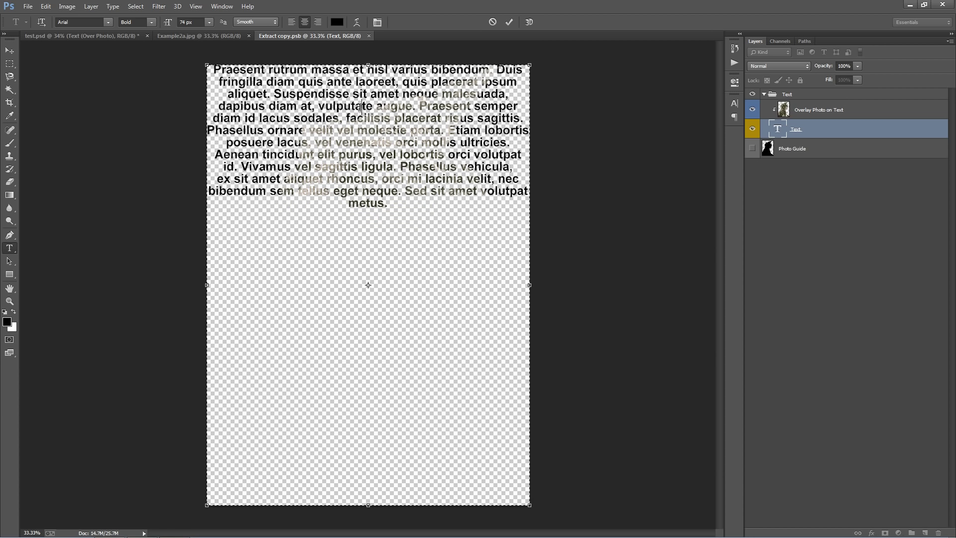
left_click(359, 107)
left_click(360, 108)
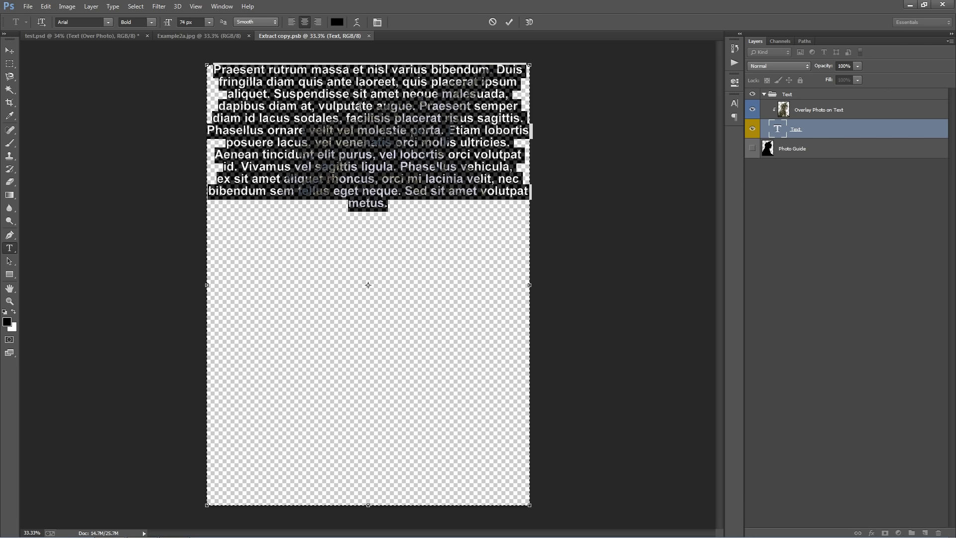
type("Foll")
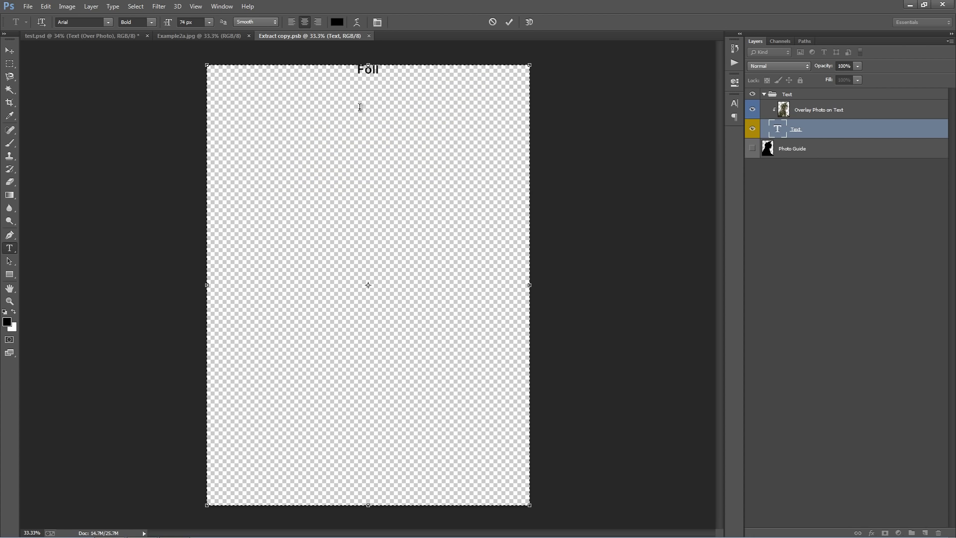
type("owing t he light og the")
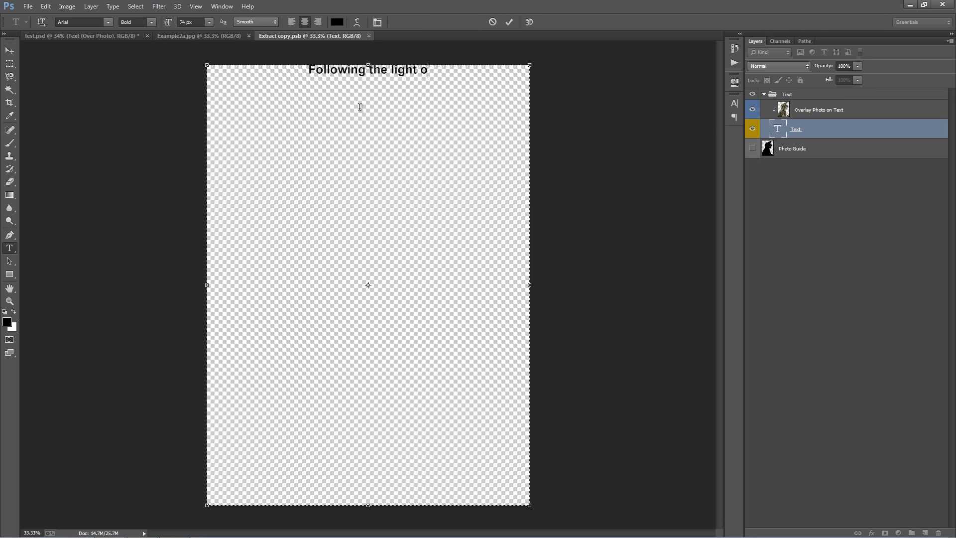
key("BackSpace")
key("BackSpace")
key("BackSpace")
key("BackSpace")
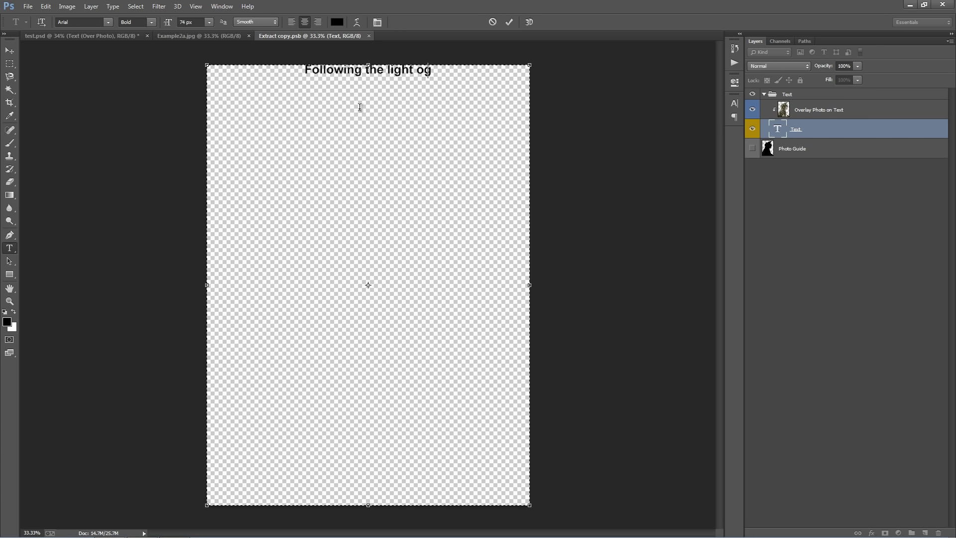
key("BackSpace")
type("f the s")
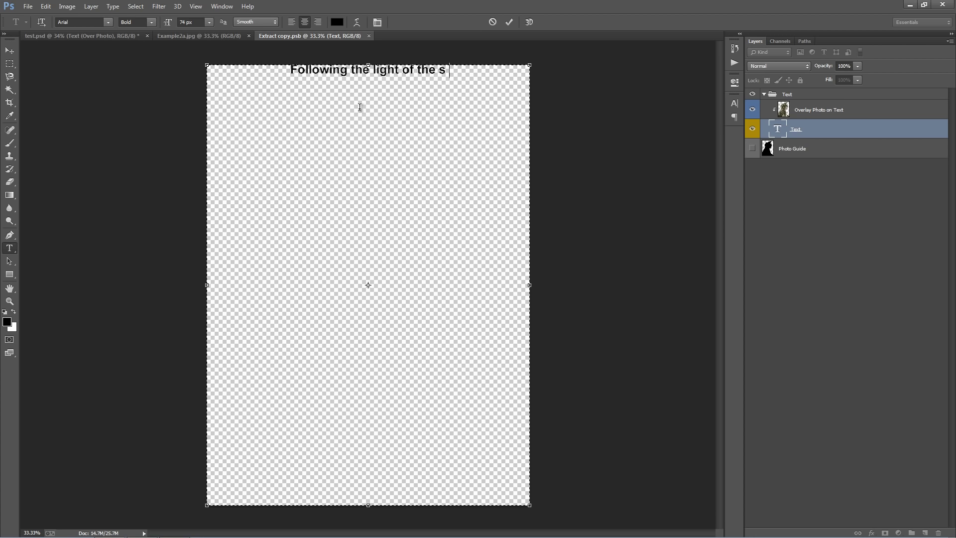
type("un, we left ")
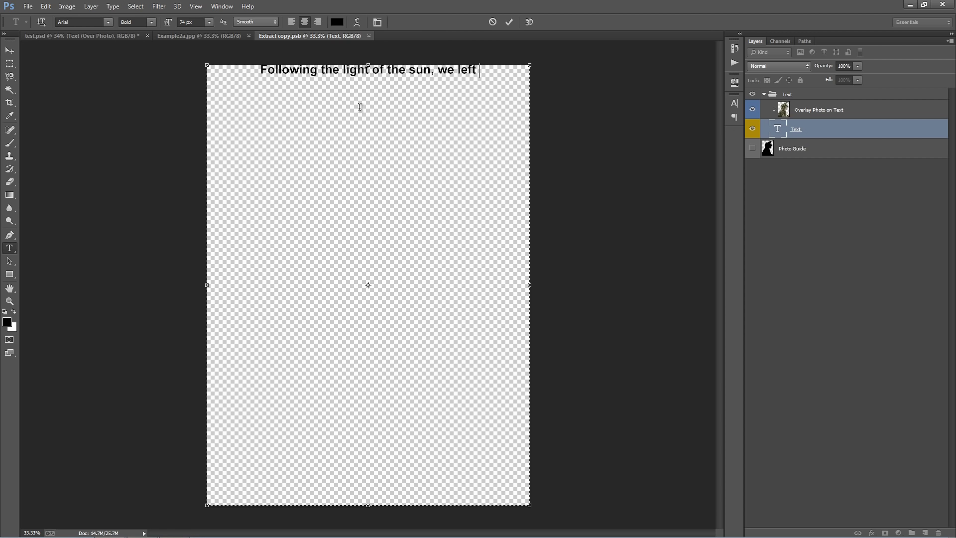
type("the old wo")
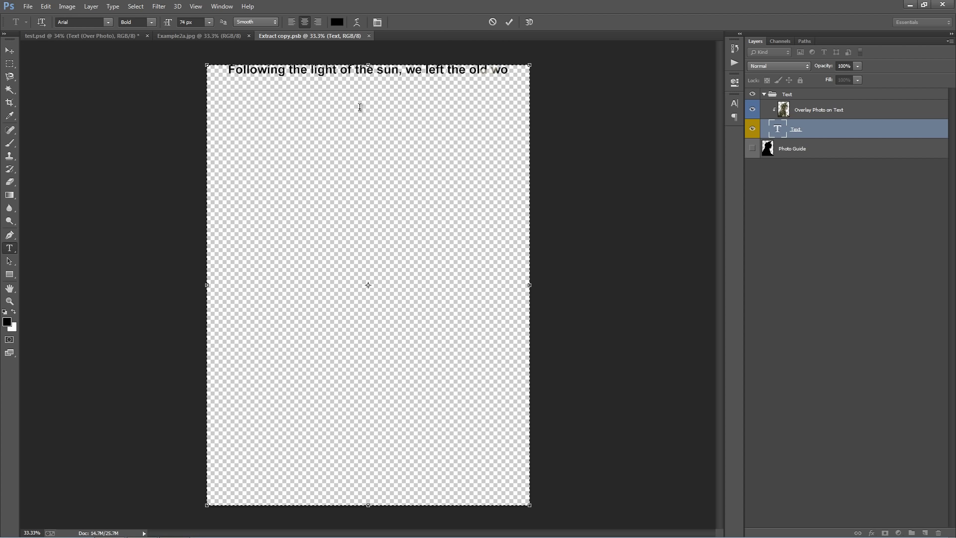
type("rld.")
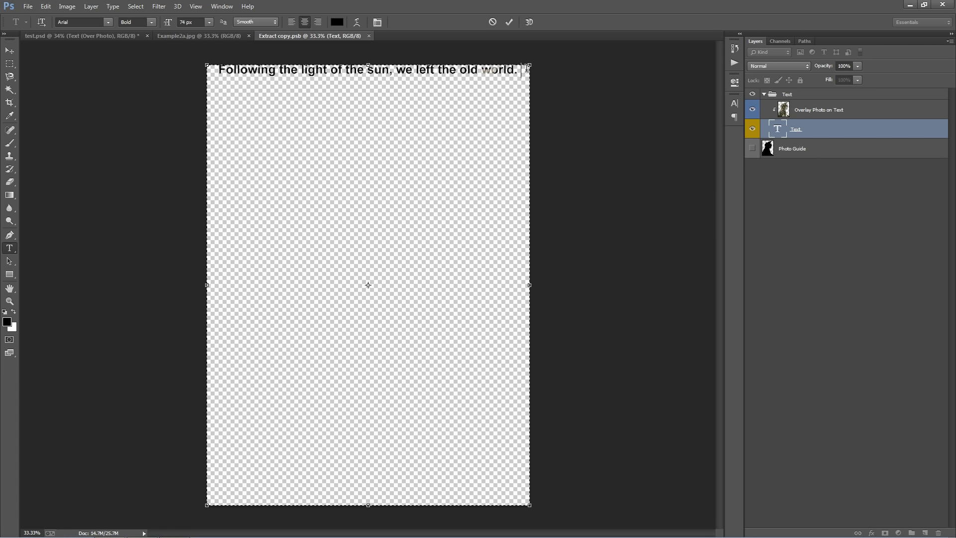
Copy the sentence and paste it repeatedly below itself until the text box holds eleven lines.
left_click_drag(522, 71, 53, 45)
key("ctrl+c")
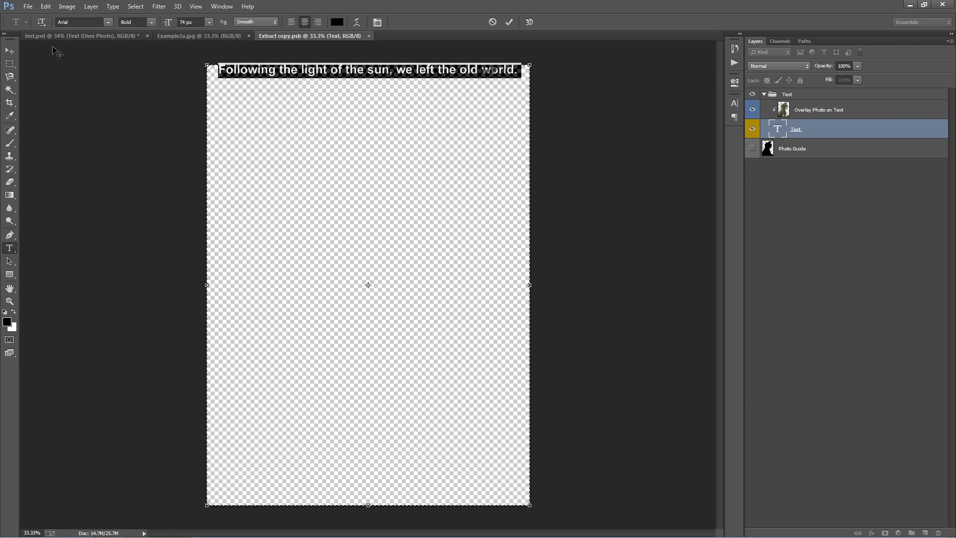
left_click(523, 74)
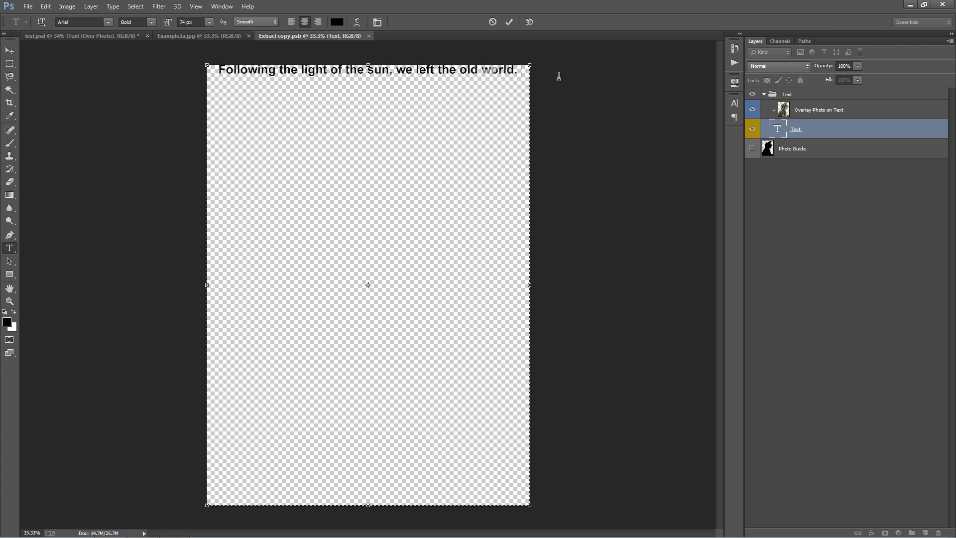
key("Return")
key("ctrl+v")
key("Return")
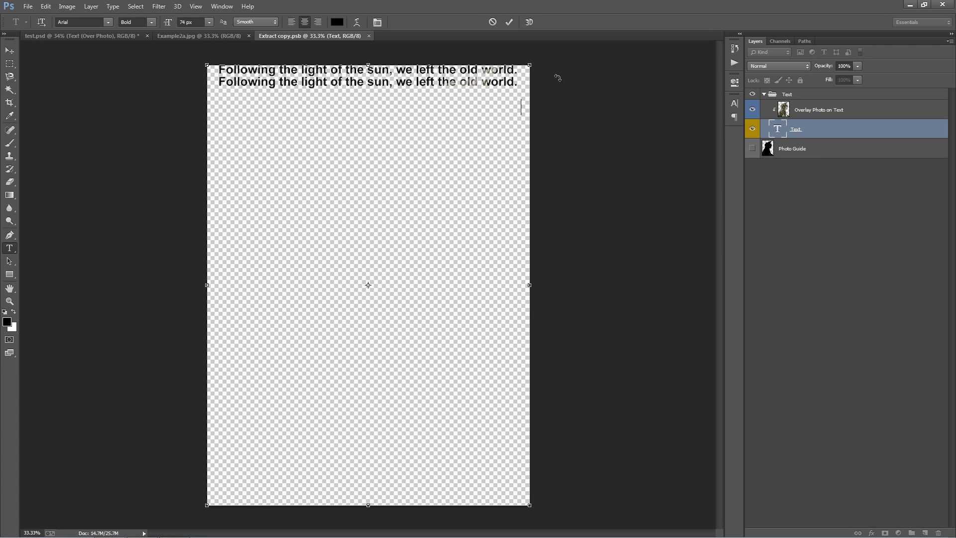
key("ctrl+v")
key("ctrl+v")
key("ctrl+v")
key("ctrl+v")
key("ctrl+v")
key("ctrl+v")
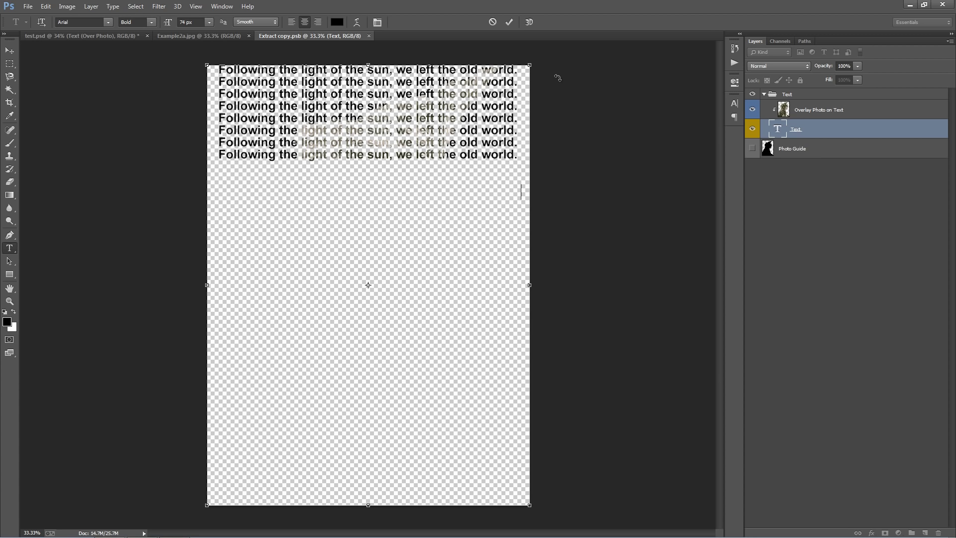
Select all of the text and set its font to GoodDog.
key("ctrl+a")
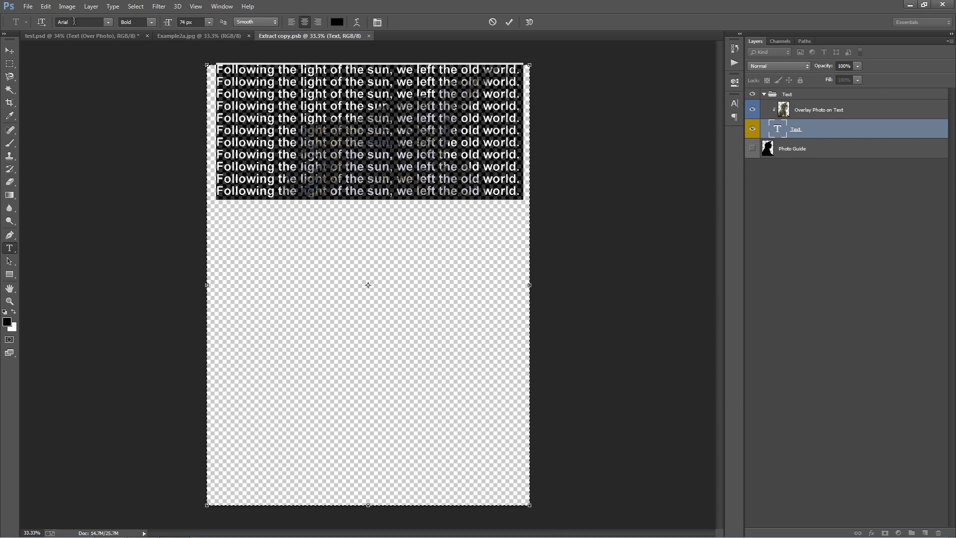
type("GoodDog")
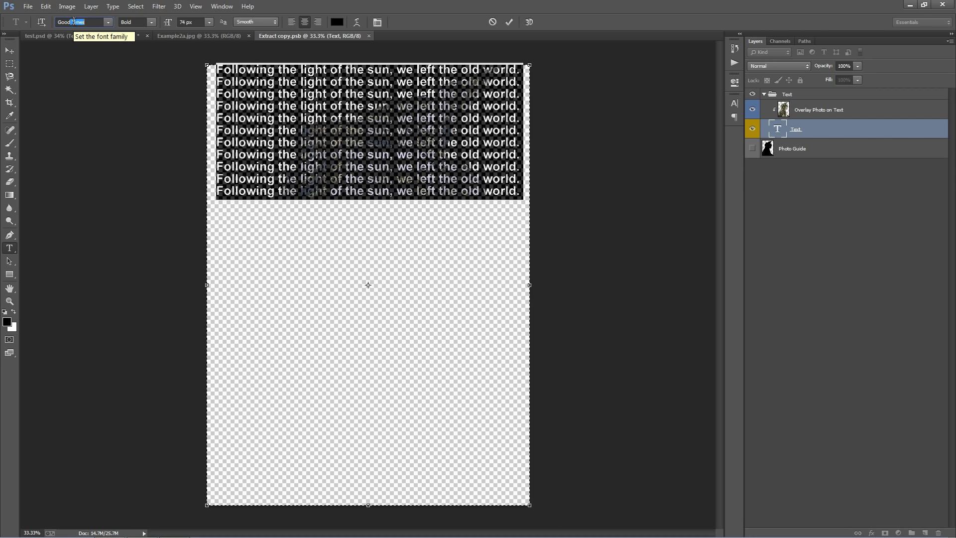
key("Return")
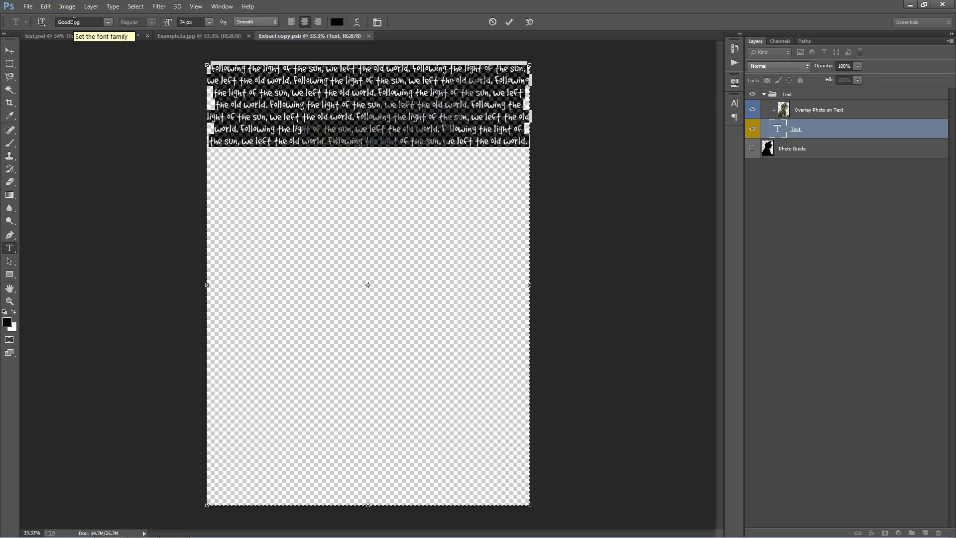
left_click(340, 114)
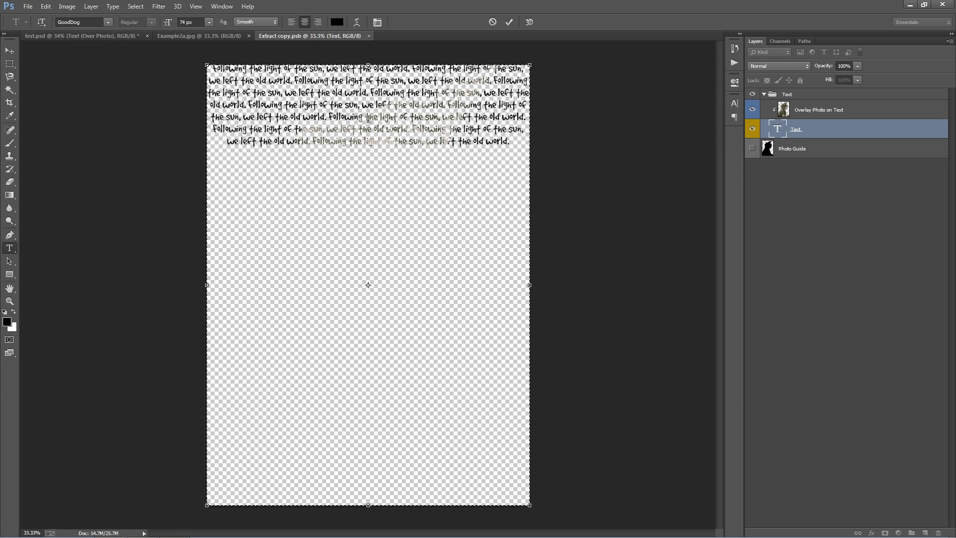
Copy the entire block of repeated sentences and paste it again at the end of the text.
left_click_drag(517, 144, 195, 54)
key("ctrl+c")
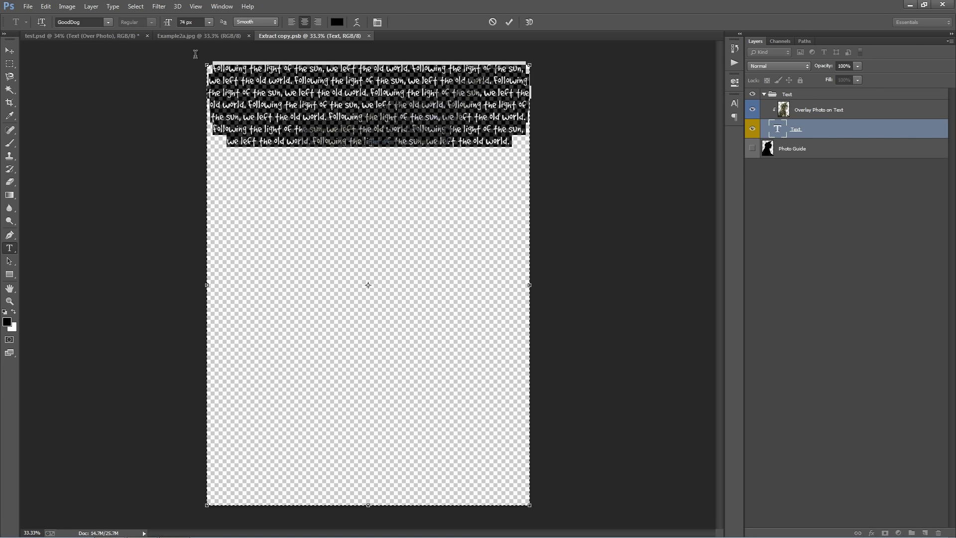
left_click(517, 142)
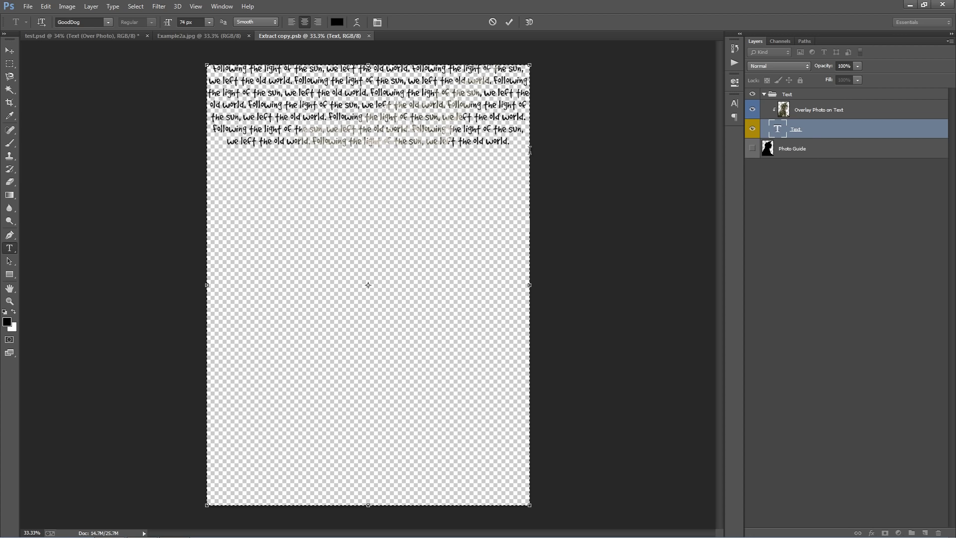
key("ctrl+v")
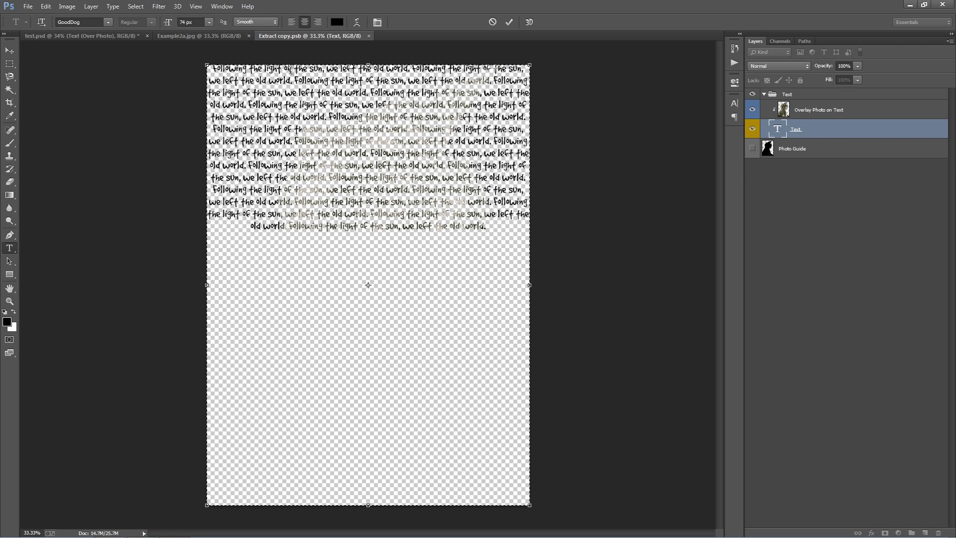
Open the character settings and set "Following the light of the sun" in the second line to 214 px font size.
left_click(734, 103)
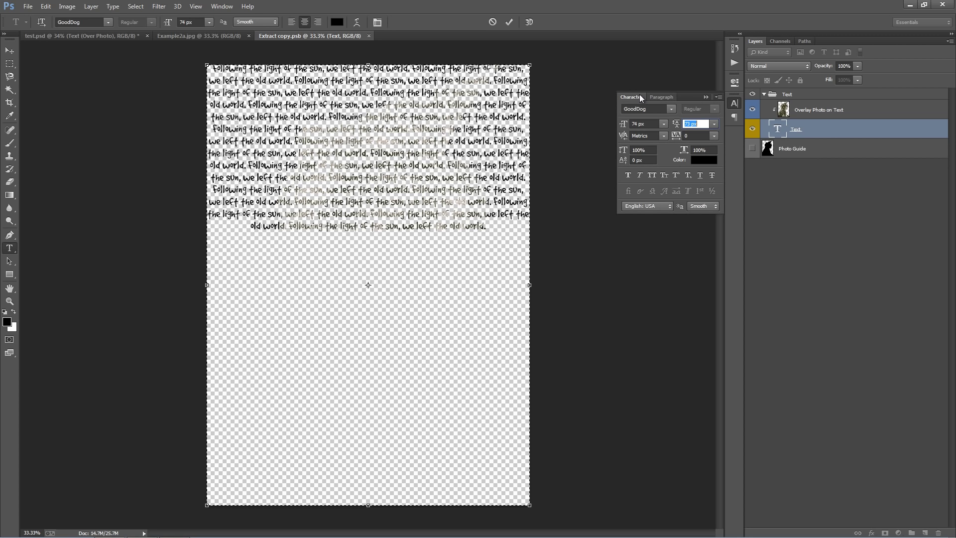
left_click(644, 123)
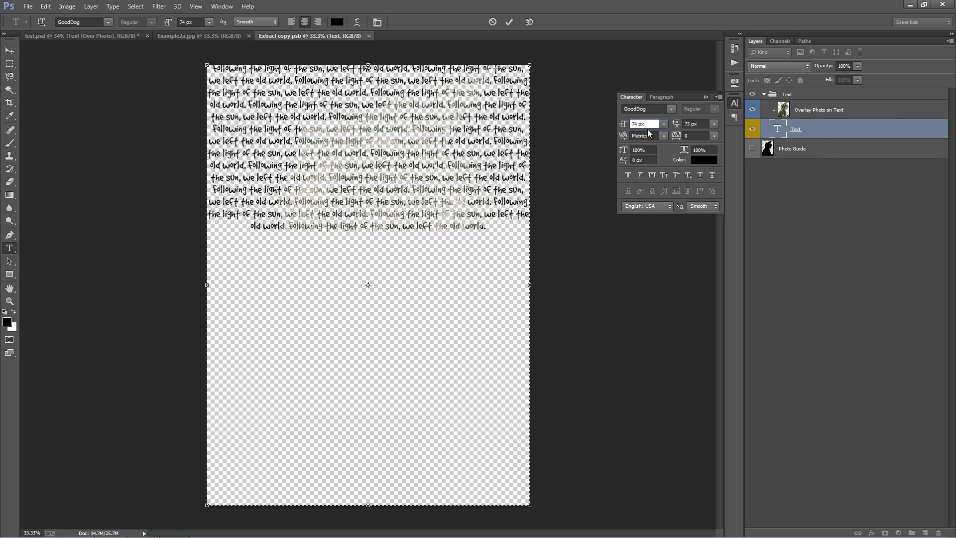
left_click(297, 92)
left_click_drag(296, 80, 405, 82)
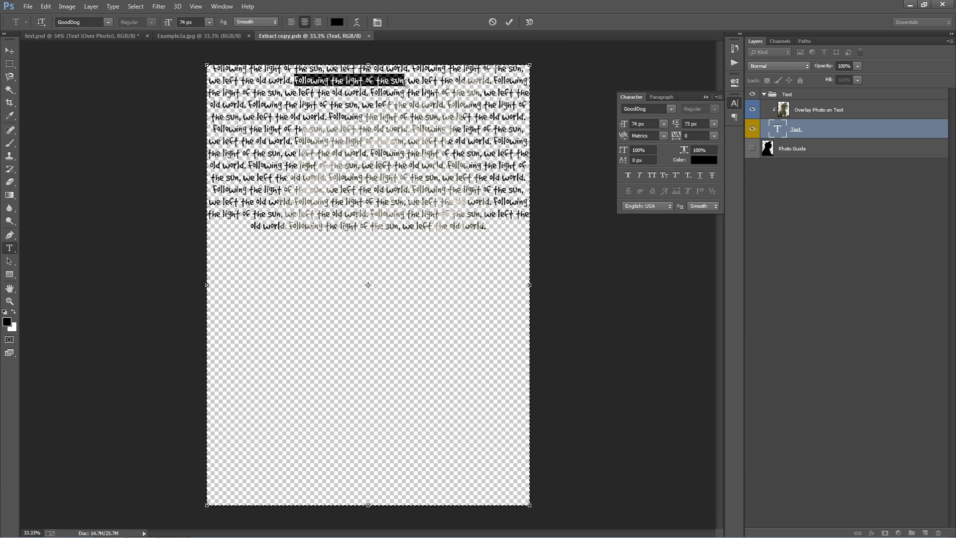
left_click(653, 124)
key("shift+Up")
key("shift+Up")
key("shift+Up")
key("shift+Up")
key("shift+Up")
key("shift+Up")
key("shift+Up")
key("shift+Up")
key("shift+Up")
key("shift+Up")
key("shift+Up")
key("shift+Up")
key("shift+Up")
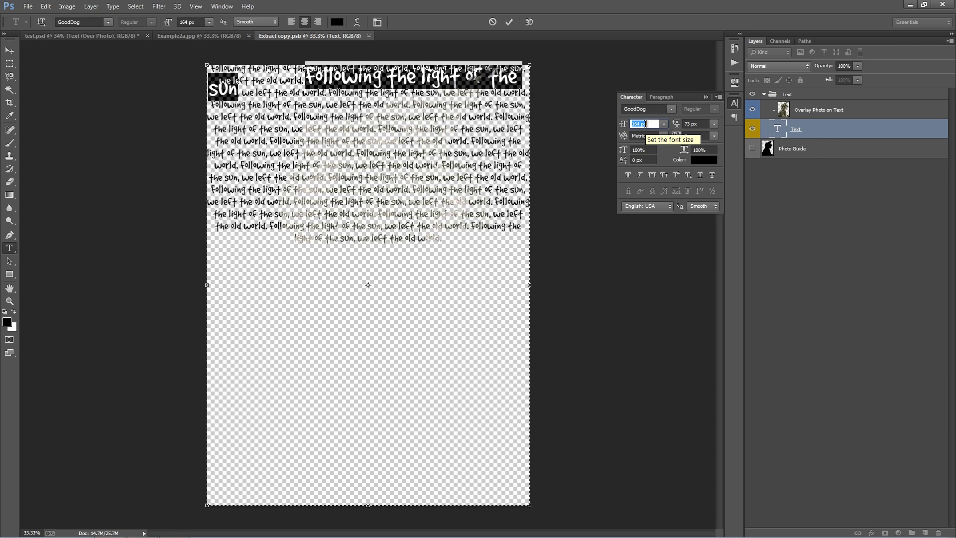
key("shift+Up")
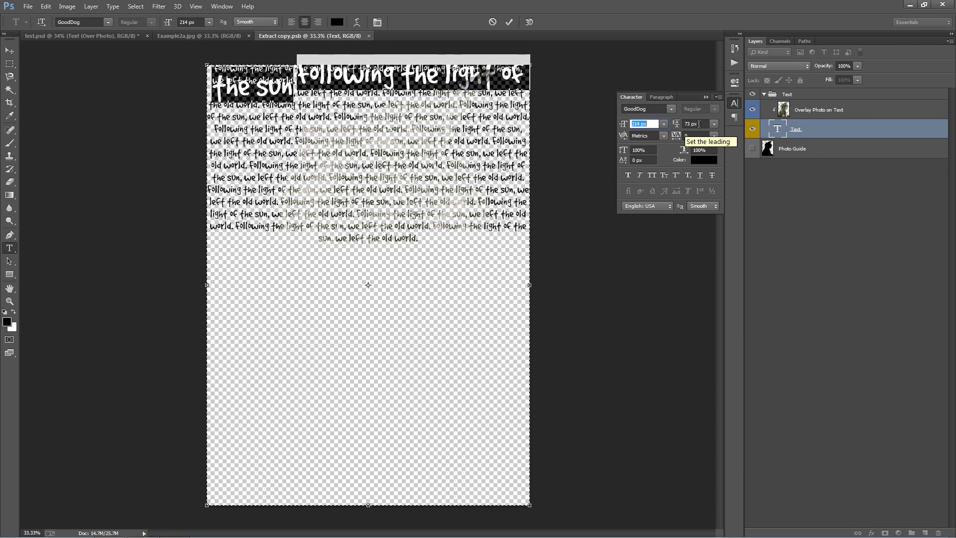
Set the leading of the enlarged "Following the light of the sun" to 143 px.
left_click(697, 123)
key("shift+Up")
key("shift+Up")
key("shift+Up")
key("shift+Up")
key("shift+Up")
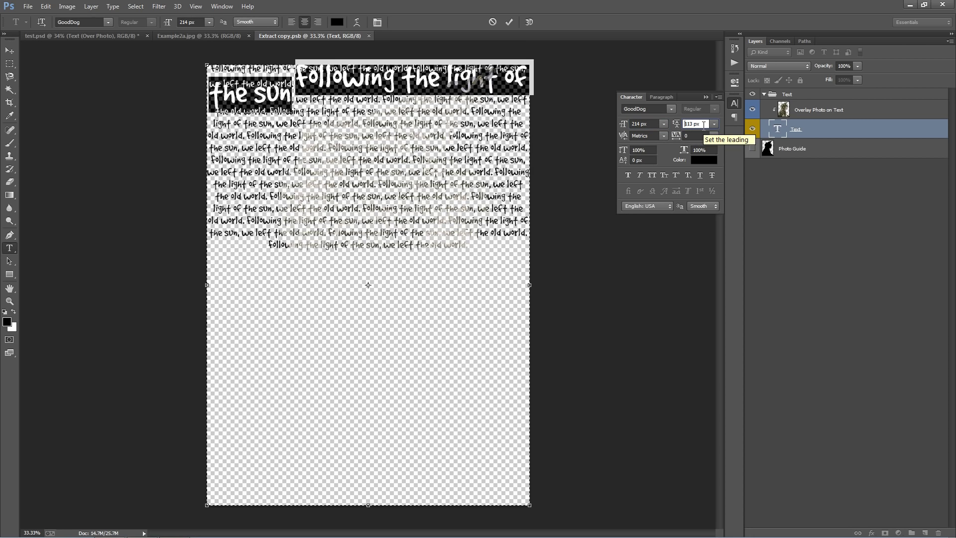
key("shift+Up")
key("shift+Up")
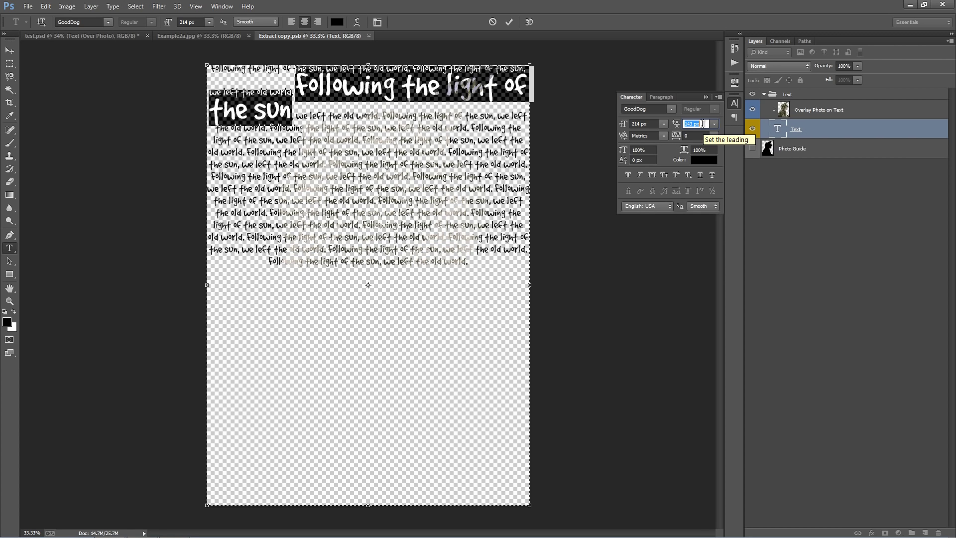
Select the single word "sun" just below the enlarged phrase and set its font size to 304 px.
left_click(394, 134)
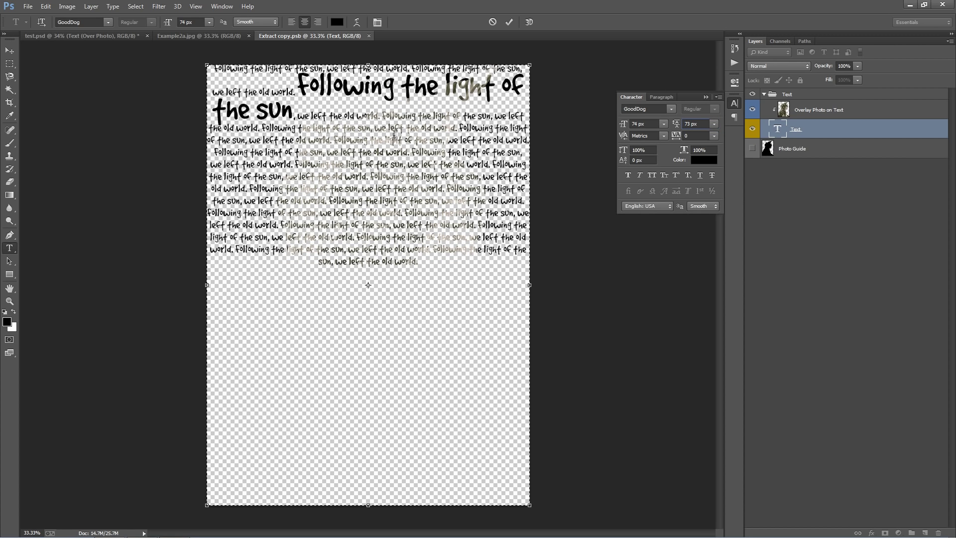
double_click(362, 128)
double_click(642, 123)
type("214")
key("Return")
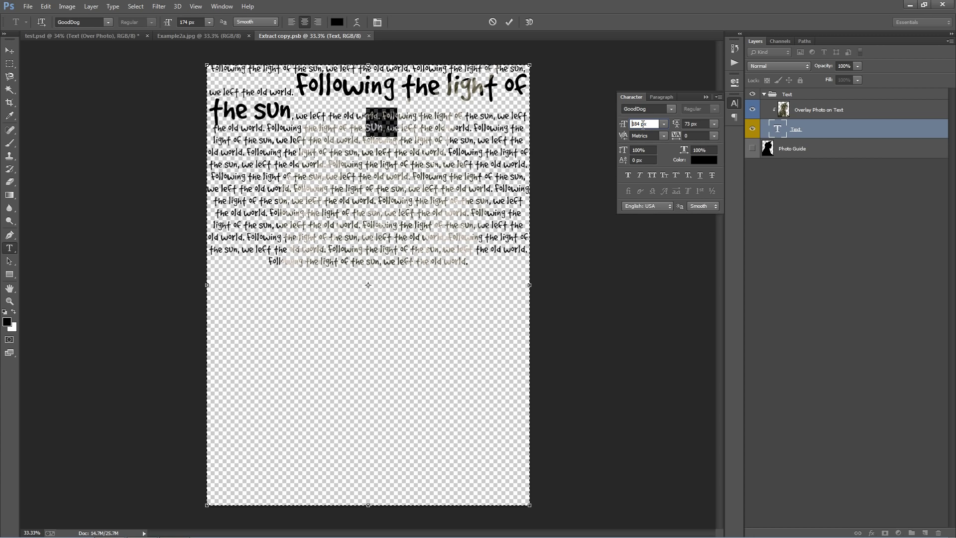
key("shift+Up")
key("shift+Up")
key("shift+Up")
key("shift+Up")
key("shift+Up")
key("shift+Up")
key("shift+Up")
key("shift+Up")
key("shift+Up")
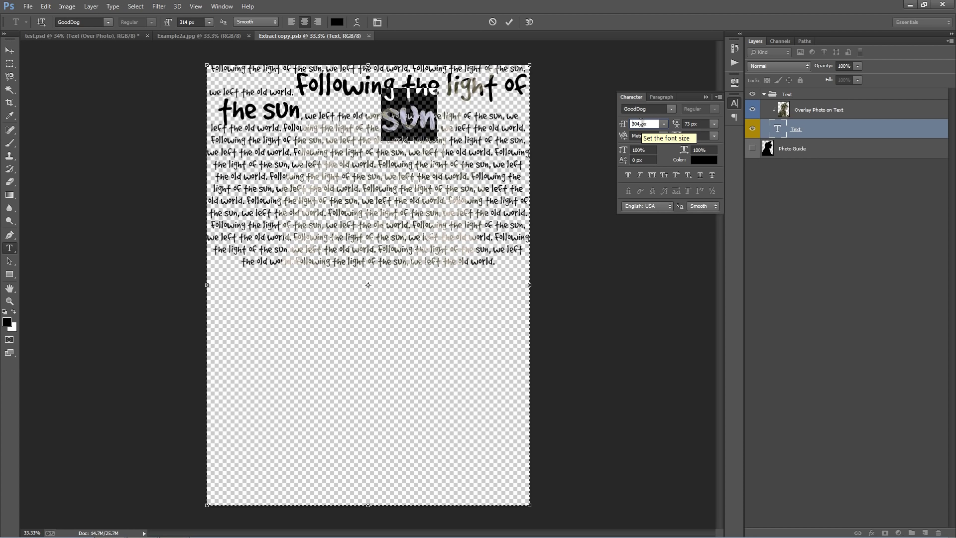
Set the leading of the enlarged word "sun" to 173 px.
double_click(702, 124)
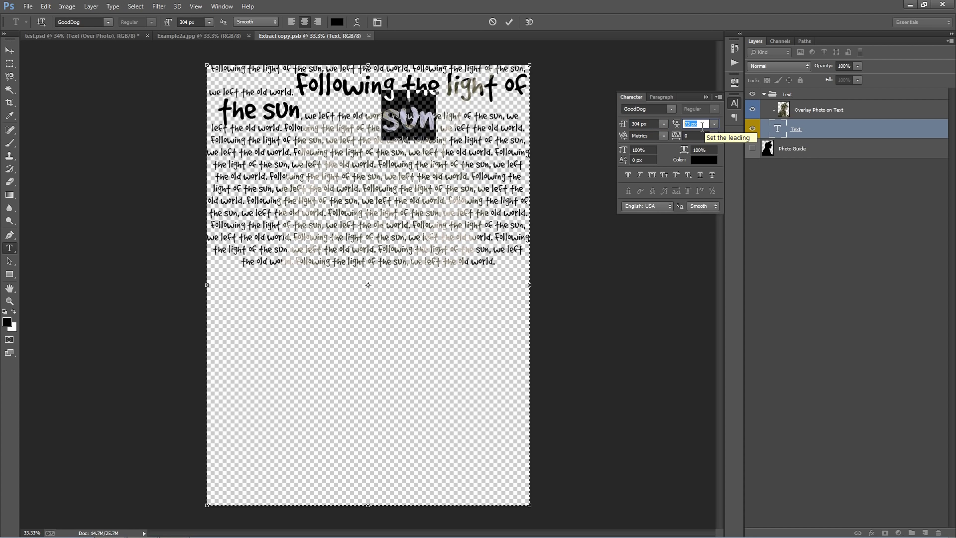
key("shift+Up")
key("shift+Up")
key("shift+Up")
key("shift+Up")
key("shift+Up")
key("shift+Up")
key("shift+Up")
key("shift+Up")
key("shift+Up")
key("shift+Up")
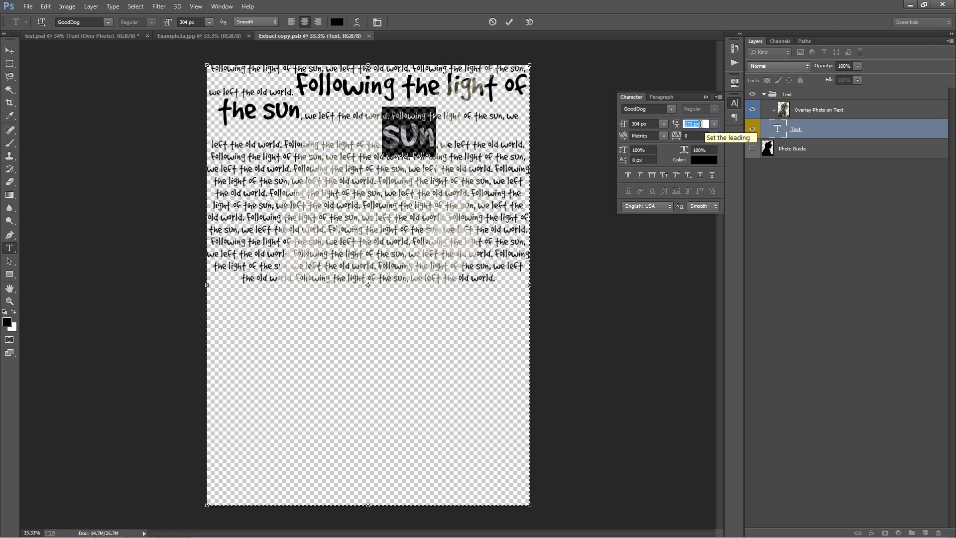
Set the passage "e old world. Following the light" before the enlarged "sun" to 144 px font size.
left_click_drag(235, 144, 353, 145)
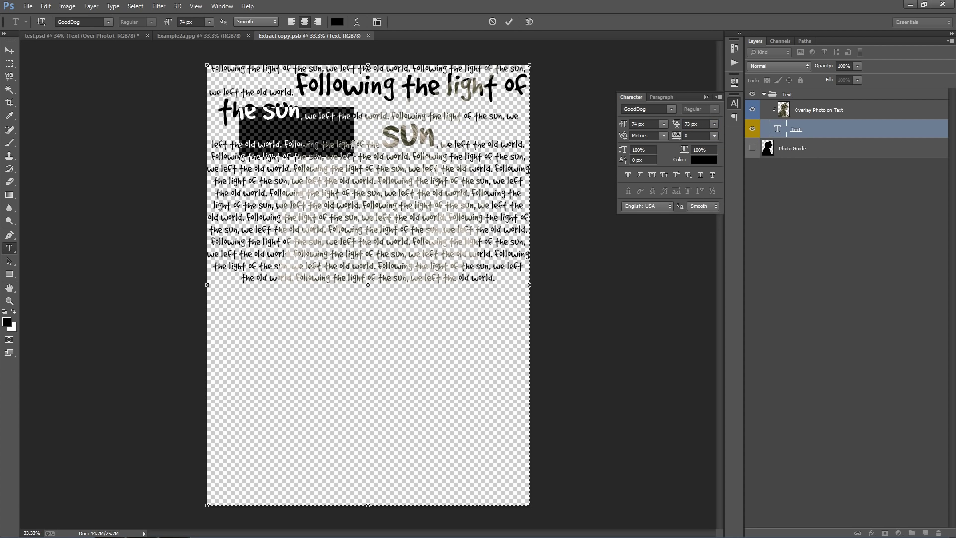
left_click_drag(649, 125, 626, 129)
key("shift+Up")
key("shift+Up")
key("shift+Up")
key("shift+Up")
key("shift+Up")
key("shift+Up")
key("shift+Up")
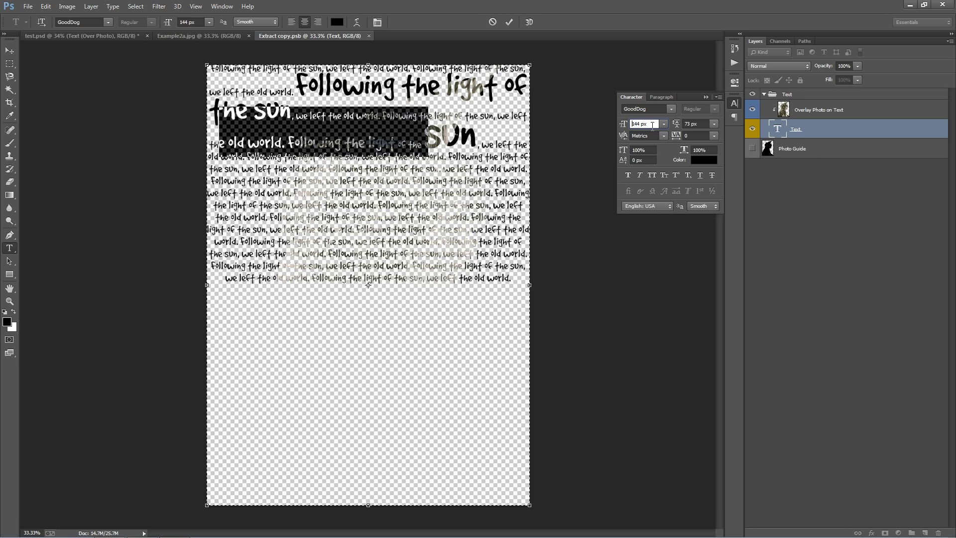
key("shift+Up")
key("shift+Up")
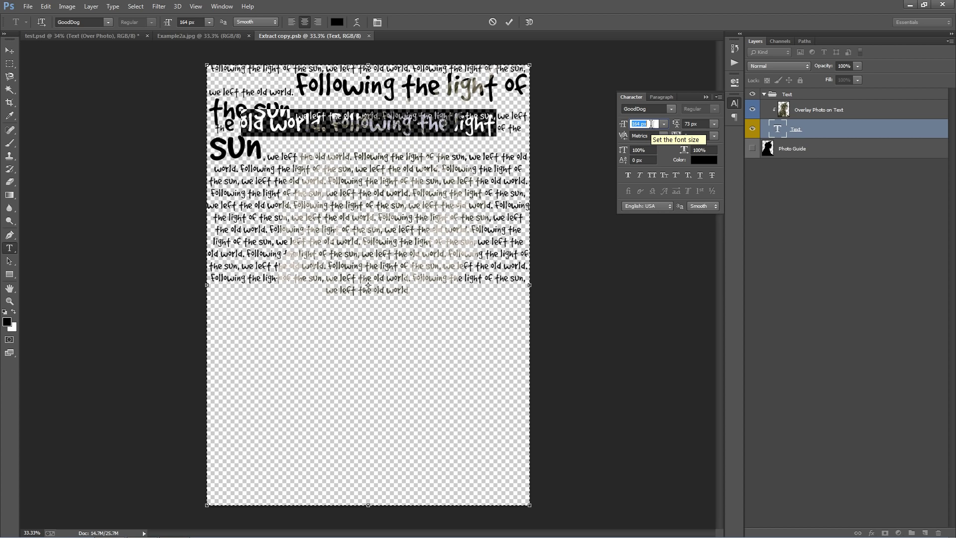
key("shift+Down")
key("shift+Down")
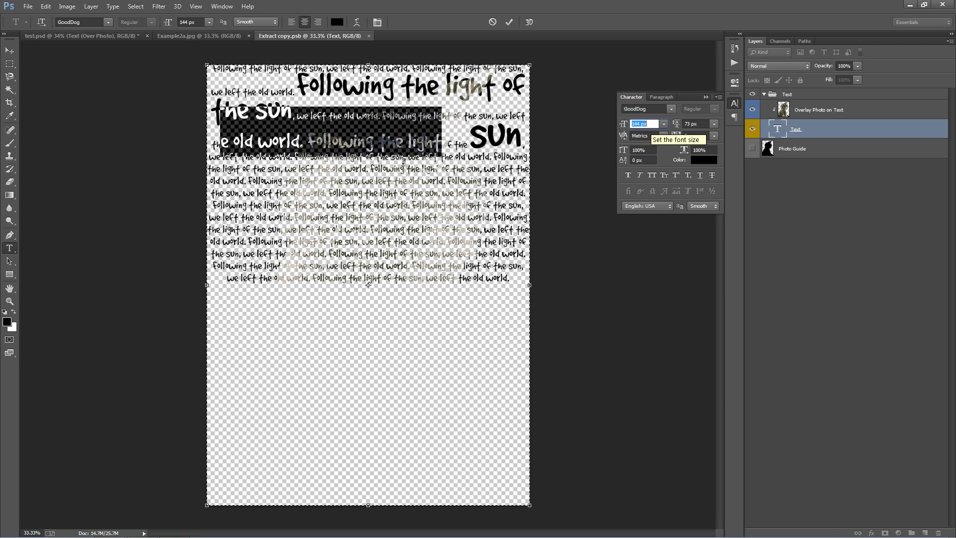
Set a long passage below, from "e left the old world" to the second "Following the ligh", to 194 px font size.
type("74")
key("Return")
left_click_drag(646, 124, 601, 122)
key("shift+Up")
key("shift+Up")
key("shift+Up")
key("shift+Up")
key("shift+Up")
key("shift+Up")
key("shift+Up")
key("shift+Up")
key("shift+Up")
key("shift+Up")
key("shift+Up")
key("shift+Up")
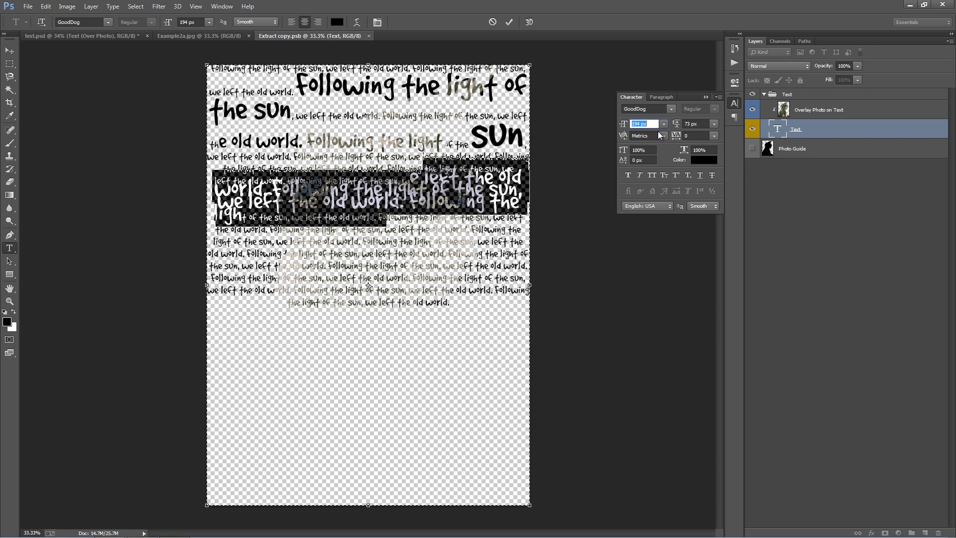
Set the leading of the 194 px passage to 128 px.
left_click_drag(702, 124, 685, 125)
key("Up")
key("shift+Up")
key("shift+Up")
key("shift+Up")
key("shift+Up")
key("shift+Up")
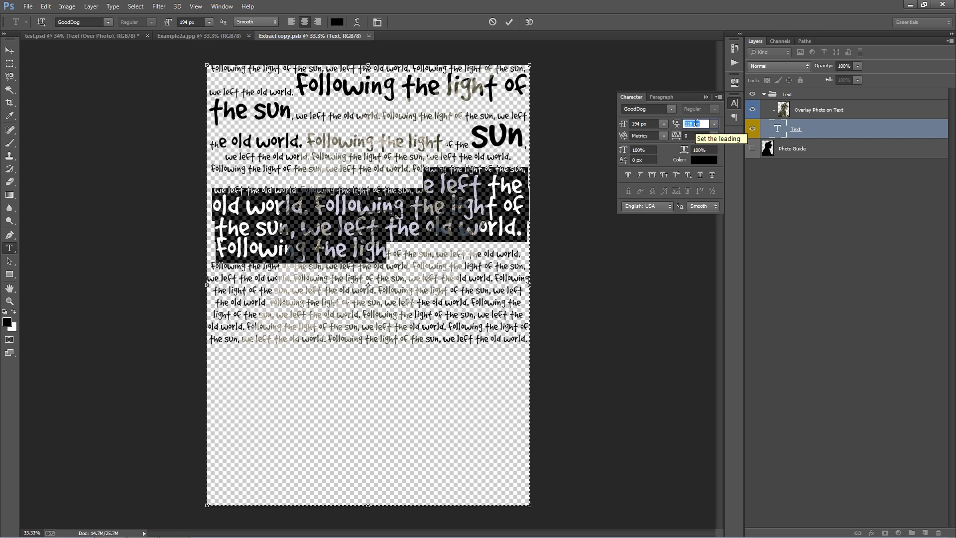
Set the passage below from "e light of the sun" to "Follo" to 114 px font size with 93 px leading.
left_click(405, 285)
left_click_drag(340, 279, 396, 294)
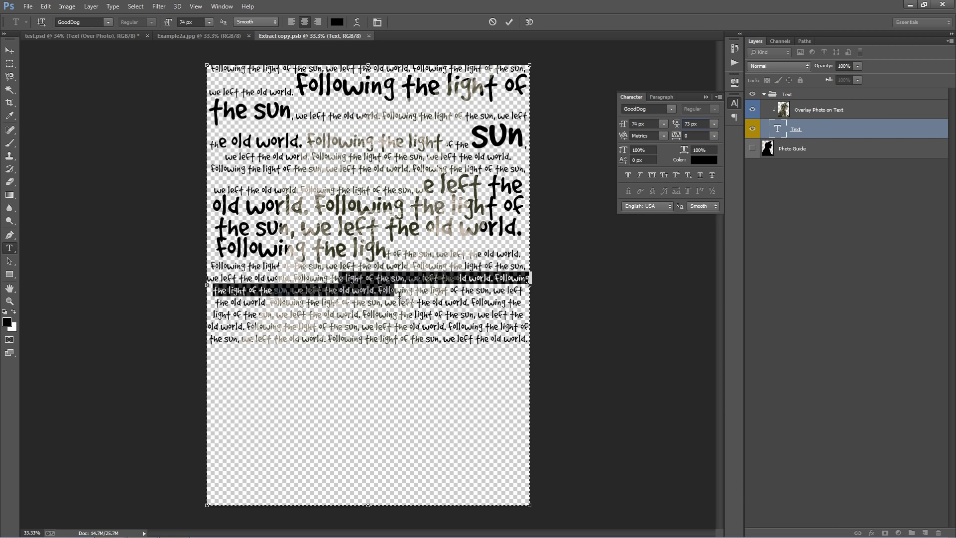
left_click(647, 123)
key("shift+Up")
key("shift+Up")
key("shift+Up")
key("shift+Up")
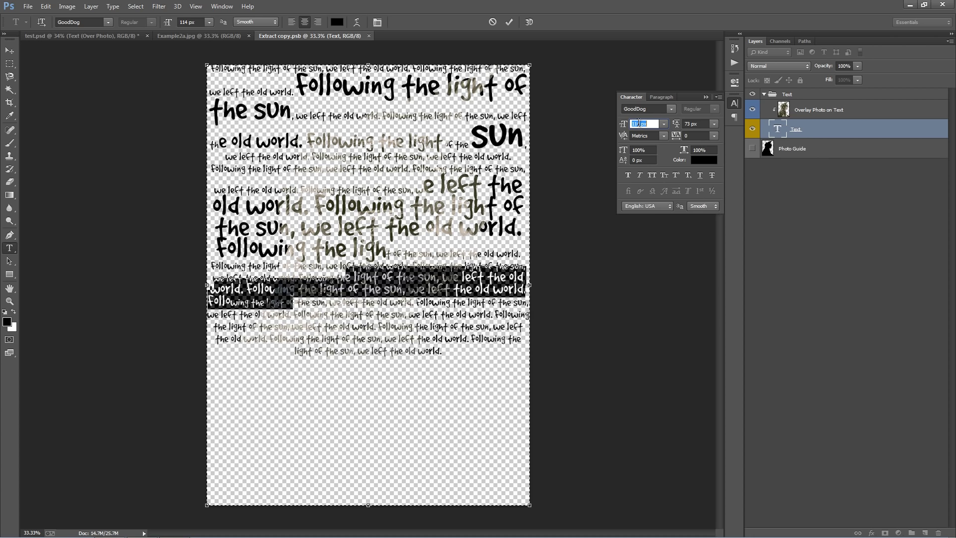
left_click(696, 124)
key("shift+Up")
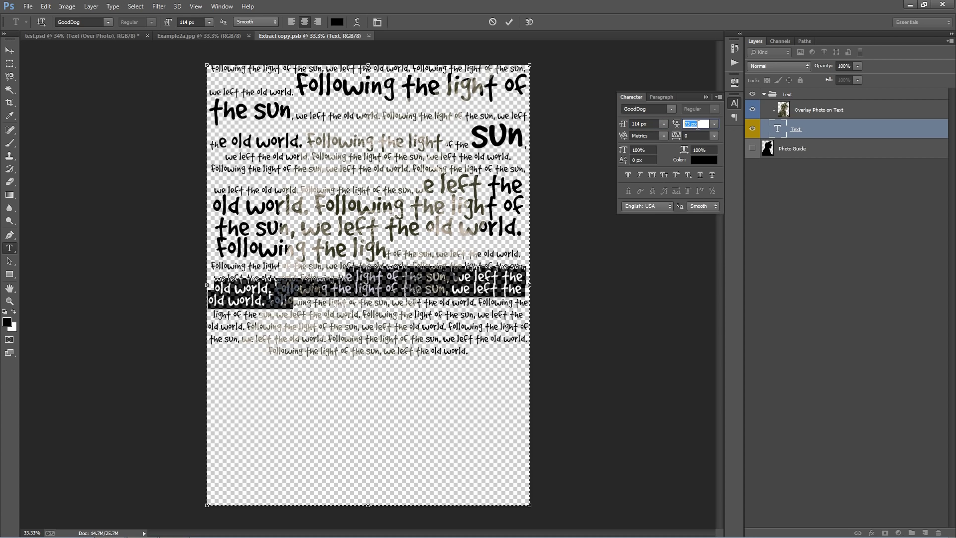
key("shift+Up")
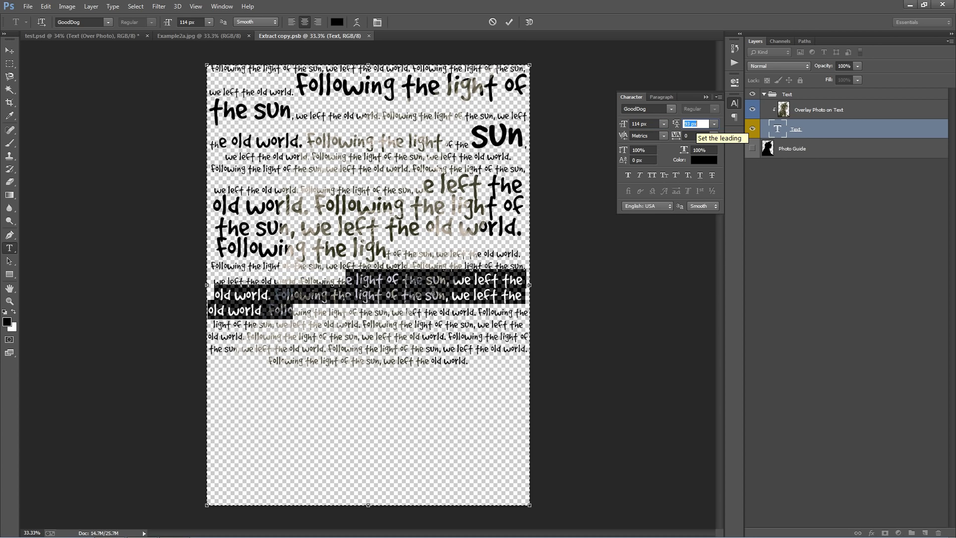
Set the lower passage from "ld world. Following" to the second "light of the sun," to 244 px font size.
left_click_drag(342, 321, 387, 336)
left_click(640, 124)
key("shift+Up")
key("shift+Up")
key("shift+Up")
key("shift+Up")
key("shift+Up")
key("shift+Up")
key("shift+Up")
key("shift+Up")
key("shift+Up")
key("shift+Up")
key("shift+Up")
key("shift+Up")
key("shift+Up")
key("shift+Up")
key("shift+Up")
key("shift+Up")
key("shift+Up")
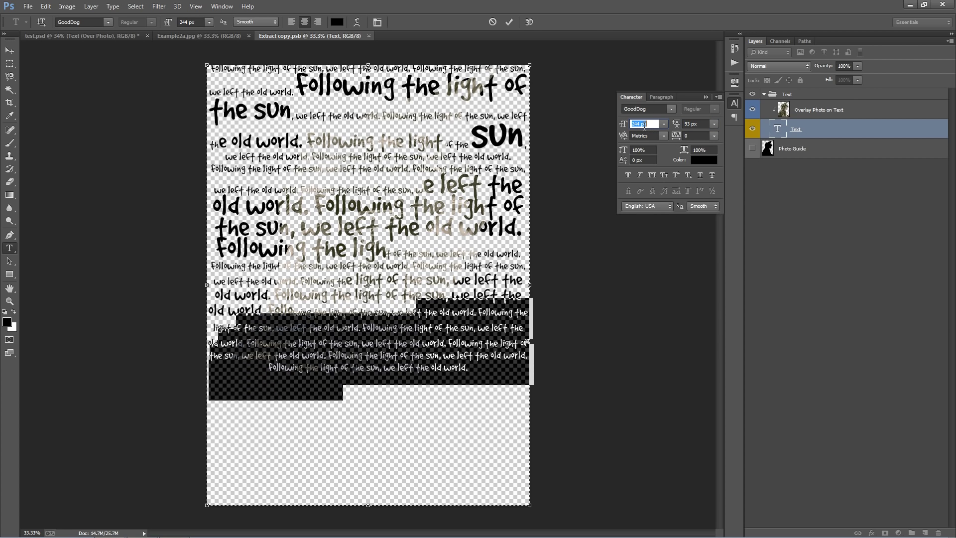
Set the leading of the 244 px passage to 153 px.
left_click(699, 123)
key("shift+Up")
key("shift+Up")
key("shift+Up")
key("shift+Up")
key("shift+Up")
key("shift+Up")
key("shift+Up")
key("shift+Up")
key("shift+Up")
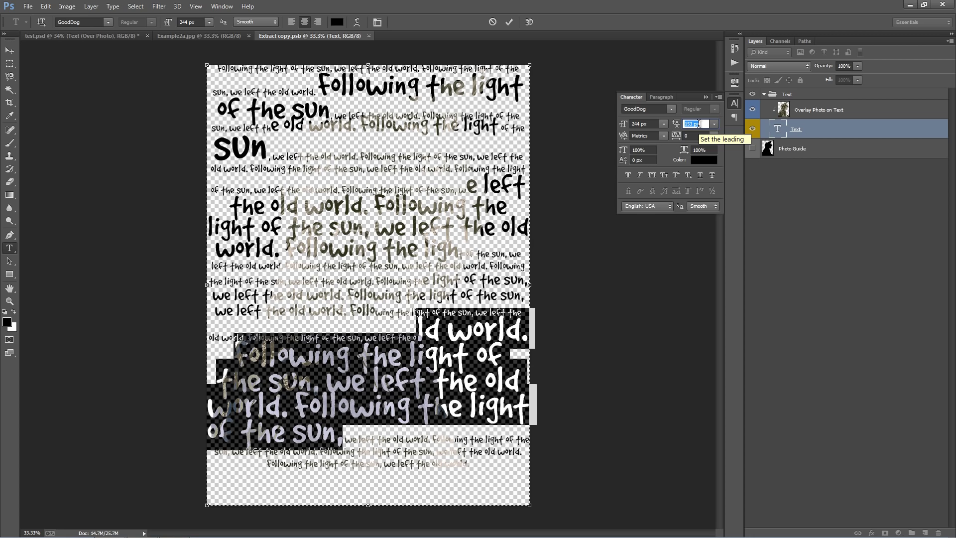
Copy the small sentences in the last lines and paste them at the end of the text.
left_click_drag(357, 450, 474, 465)
key("ctrl+c")
left_click(489, 465)
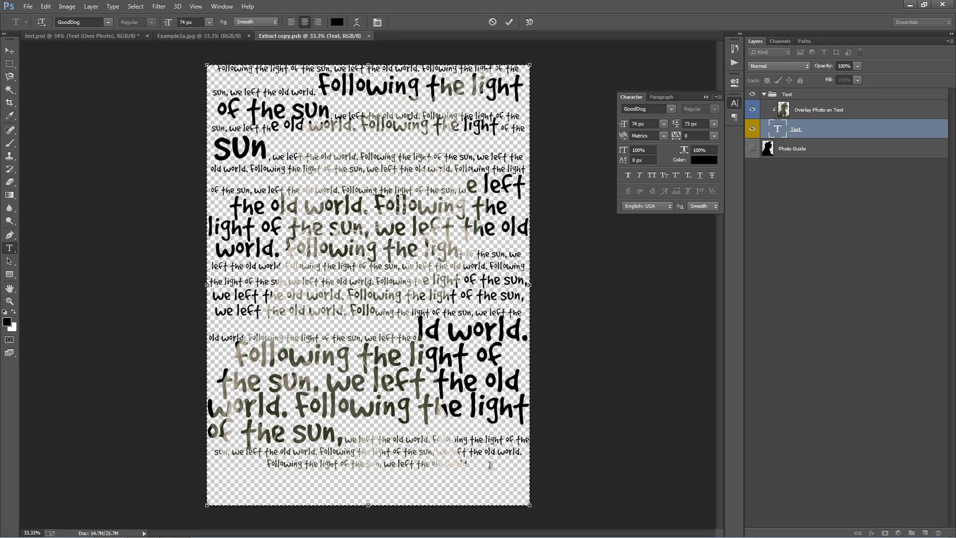
key("ctrl+v")
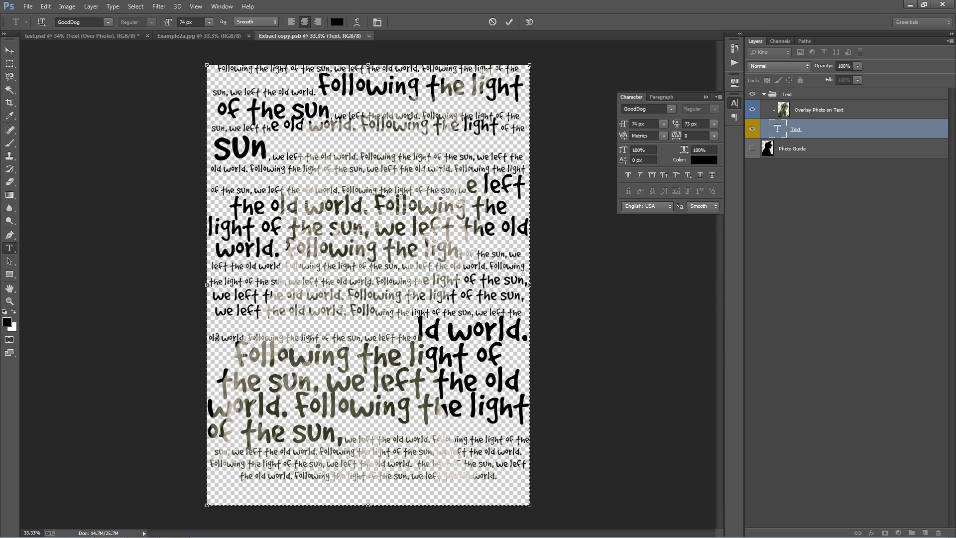
left_click_drag(233, 353, 303, 325)
left_click(411, 309)
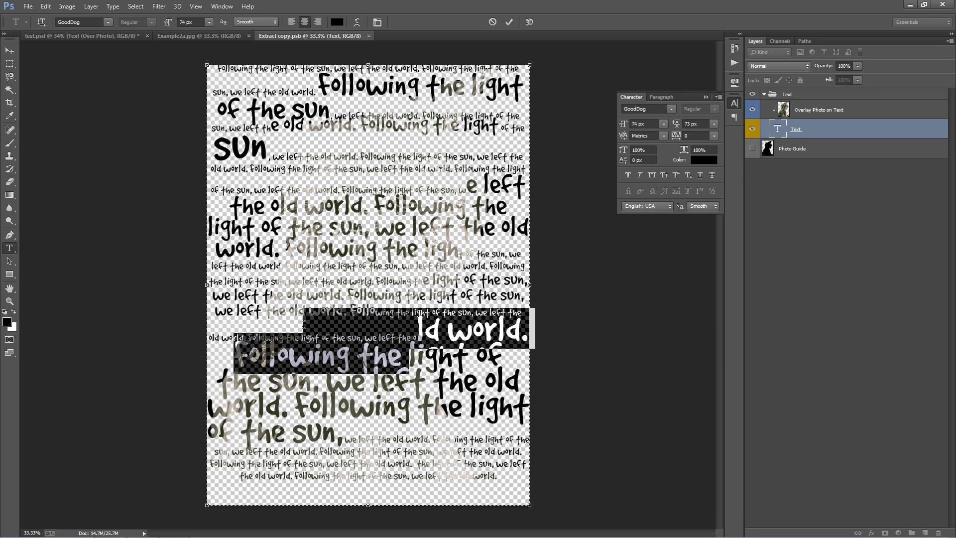
left_click(303, 324)
left_click(372, 305)
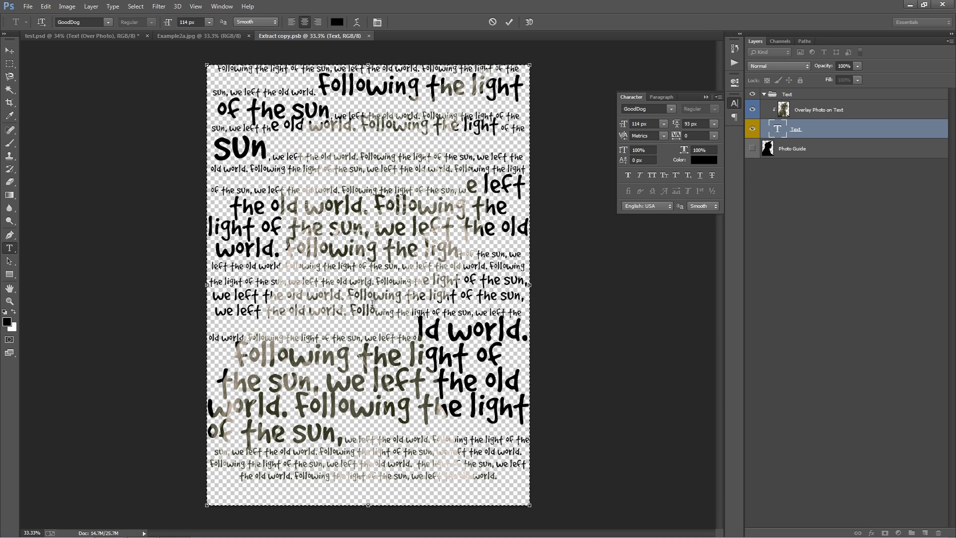
Commit the text edits, then save and close Extract copy.psb to update the portrait in test.psd.
left_click(9, 51)
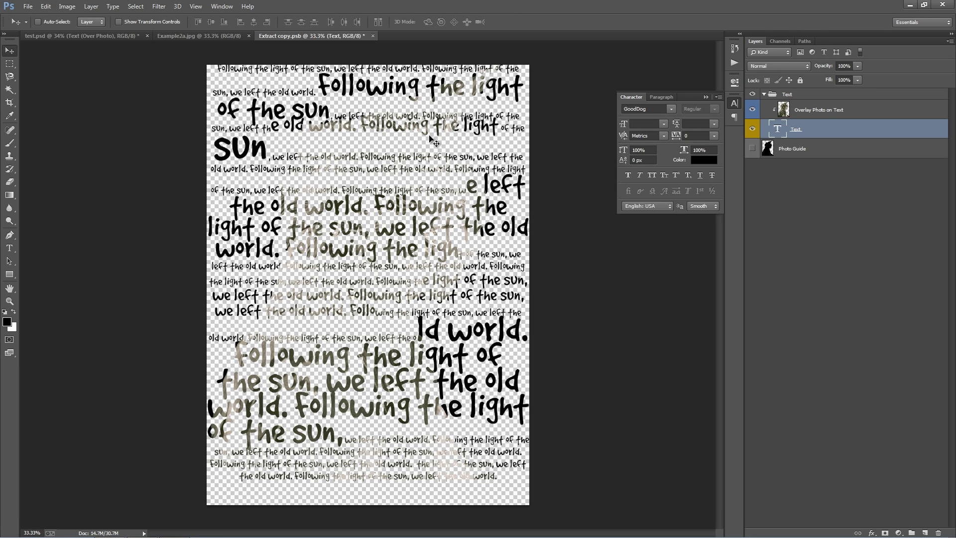
key("ctrl+s")
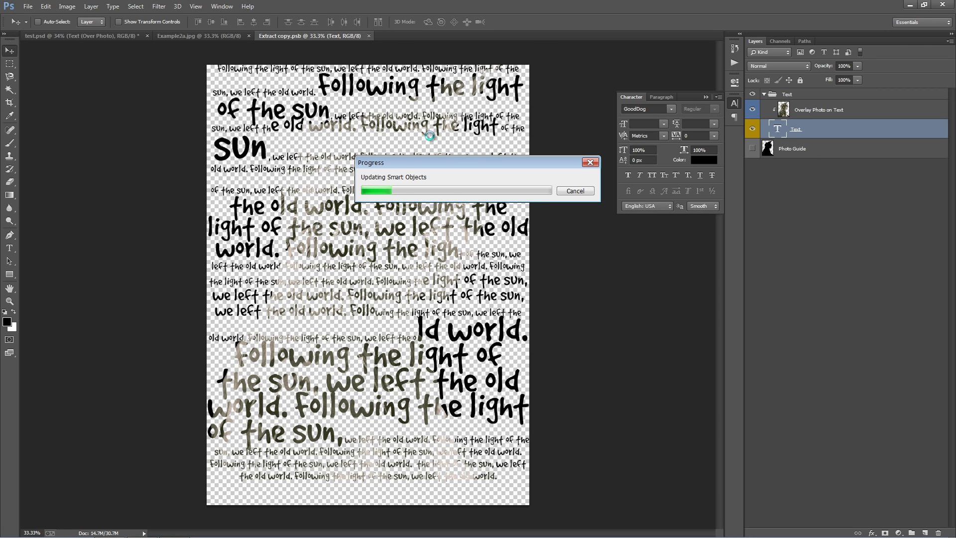
key("ctrl+w")
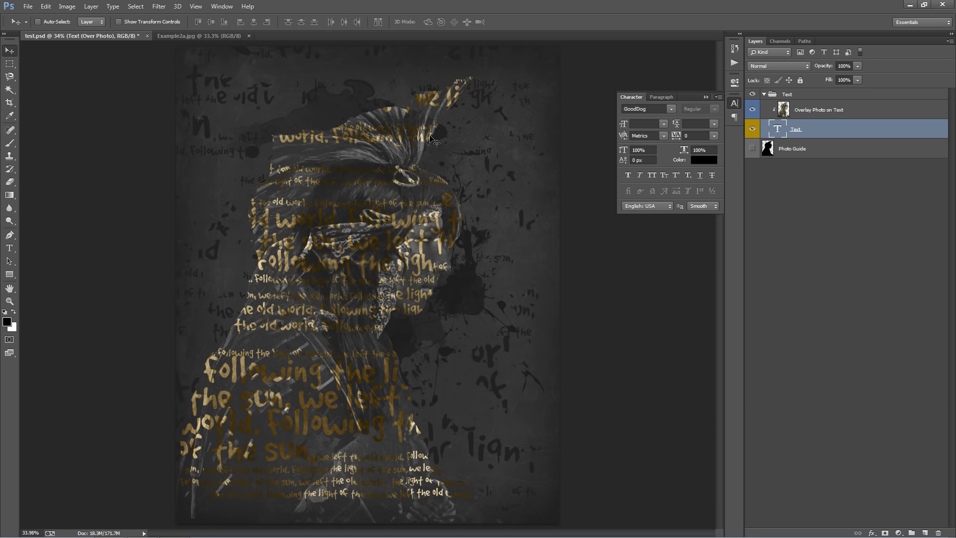
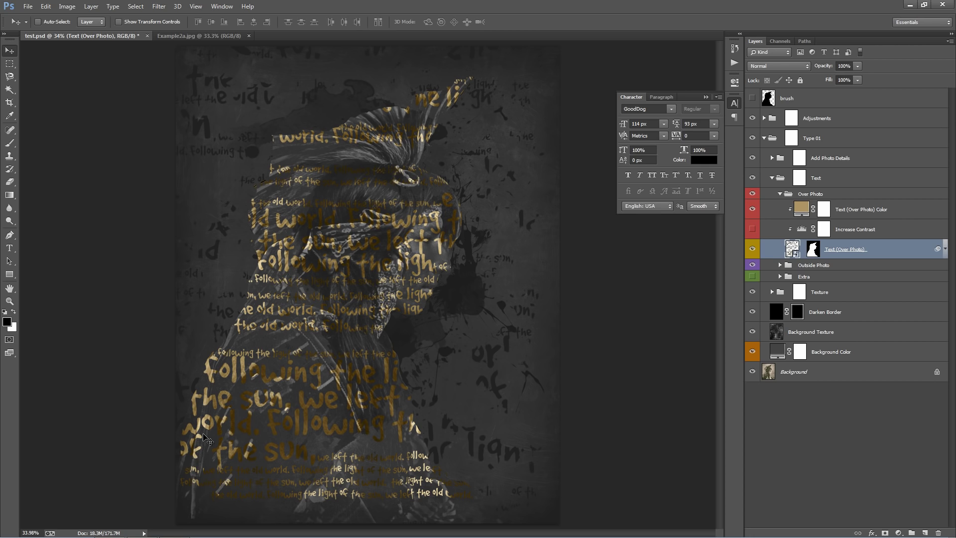
Put away the character settings, collapse the Text group and compare the portrait with Example2a.jpg.
left_click(706, 97)
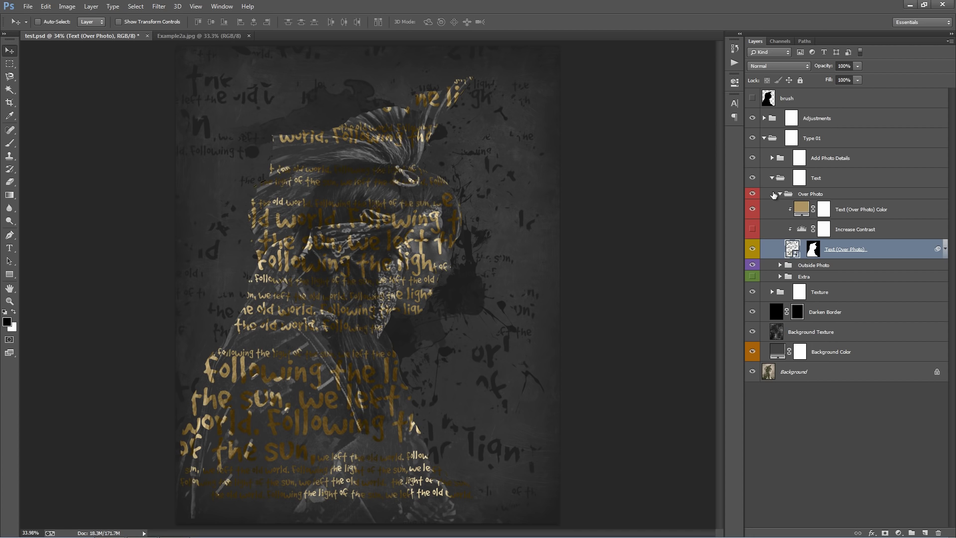
left_click(771, 178)
left_click(178, 37)
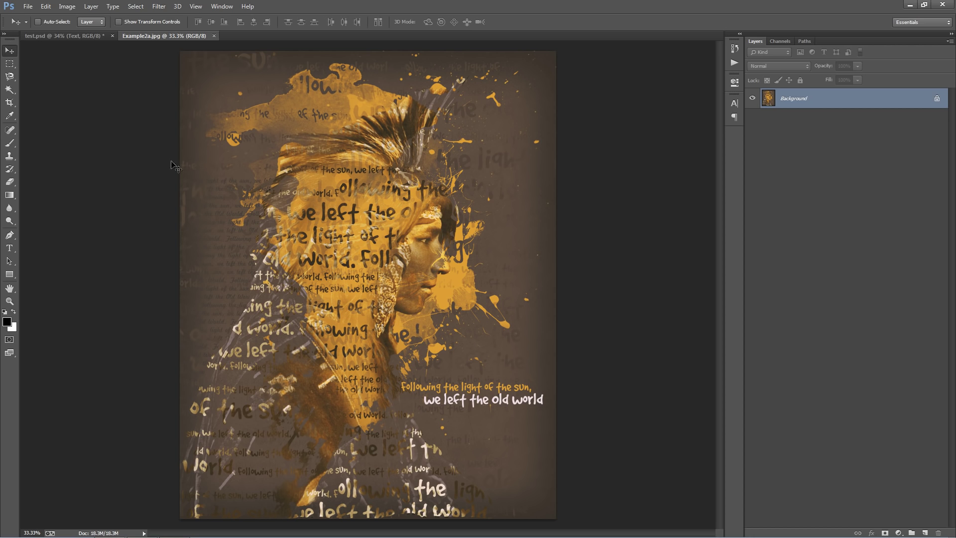
left_click(56, 38)
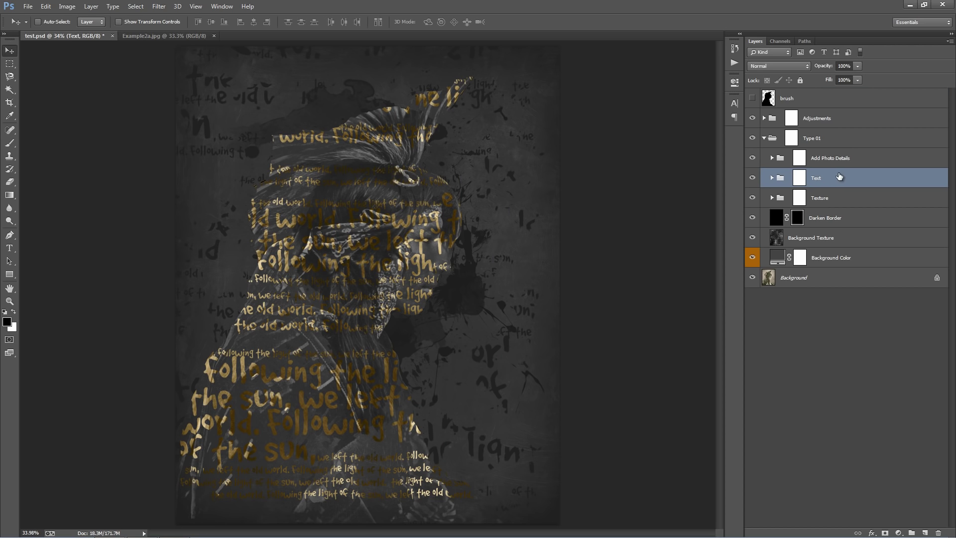
Paint black on the Text group's layer mask over the face to hide the lettering there.
left_click(801, 179)
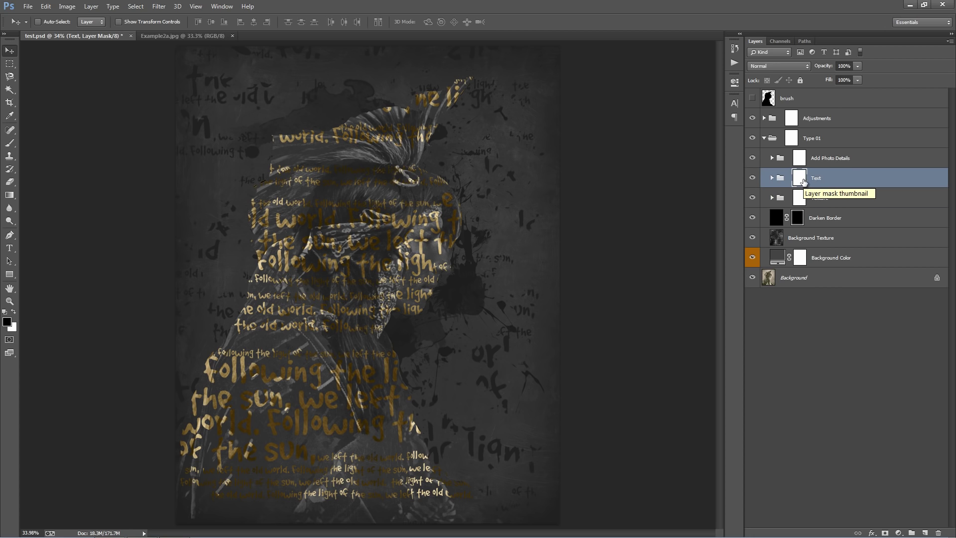
key("b")
key("bracketleft")
key("bracketleft")
key("bracketleft")
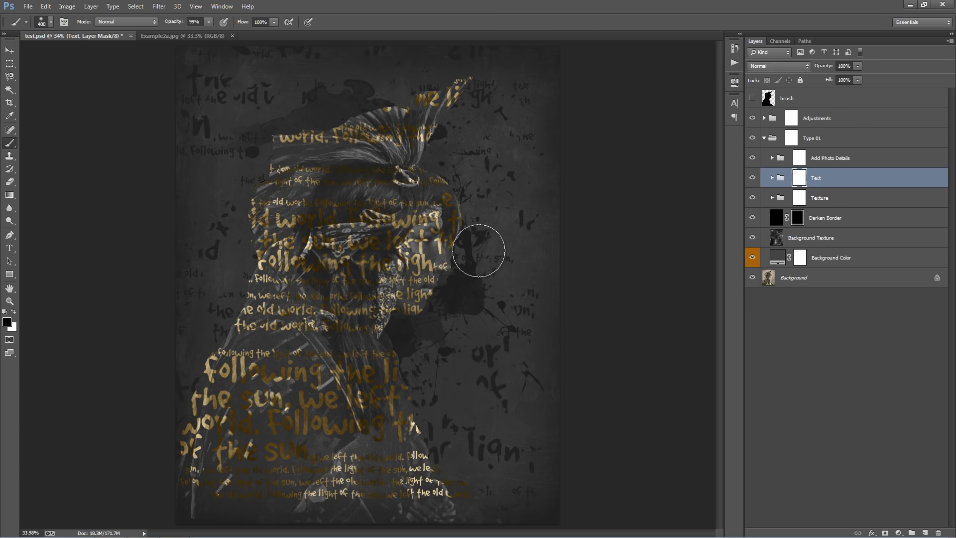
mouse_move(434, 222)
left_mouse_down()
mouse_move(429, 260)
mouse_move(432, 226)
mouse_move(405, 306)
mouse_move(425, 282)
left_mouse_up()
key("bracketleft")
key("bracketleft")
key("bracketleft")
key("bracketleft")
key("bracketleft")
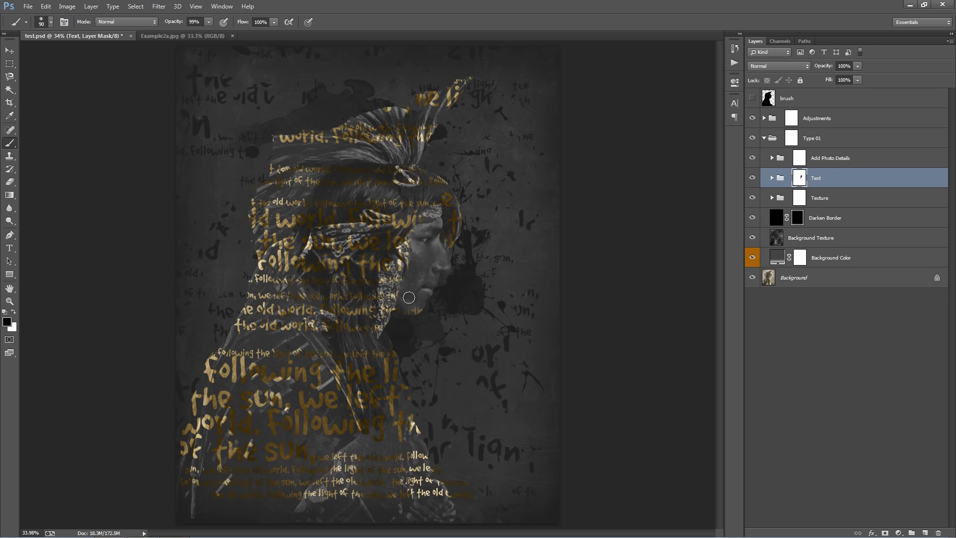
Check Example2a.jpg for the splash color and set the Texture group's Texture Color fill to orange #e09a36.
left_click(185, 35)
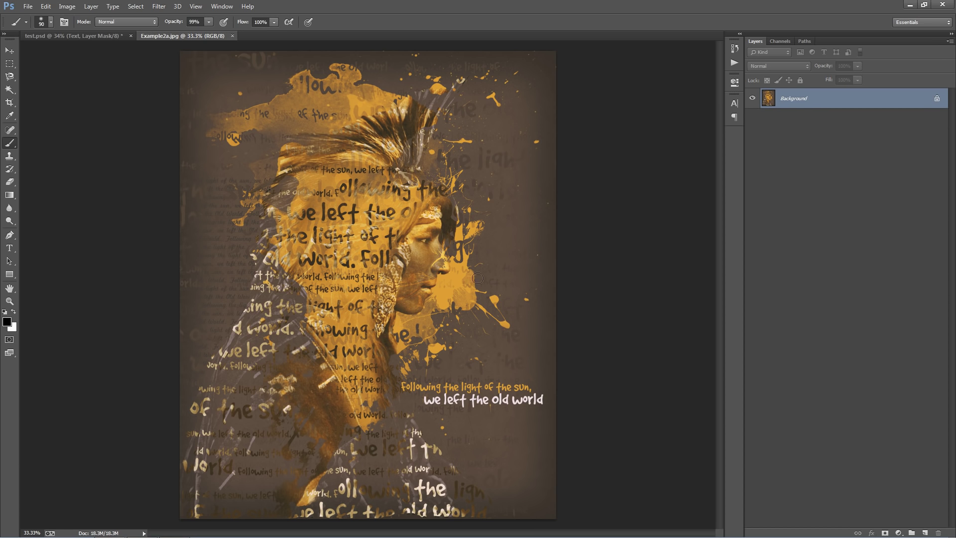
left_click(71, 35)
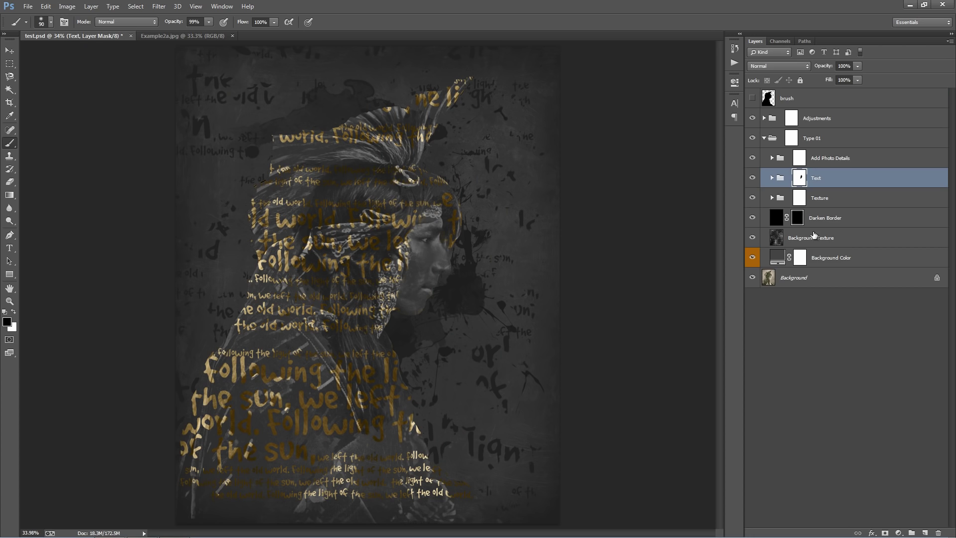
left_click(770, 199)
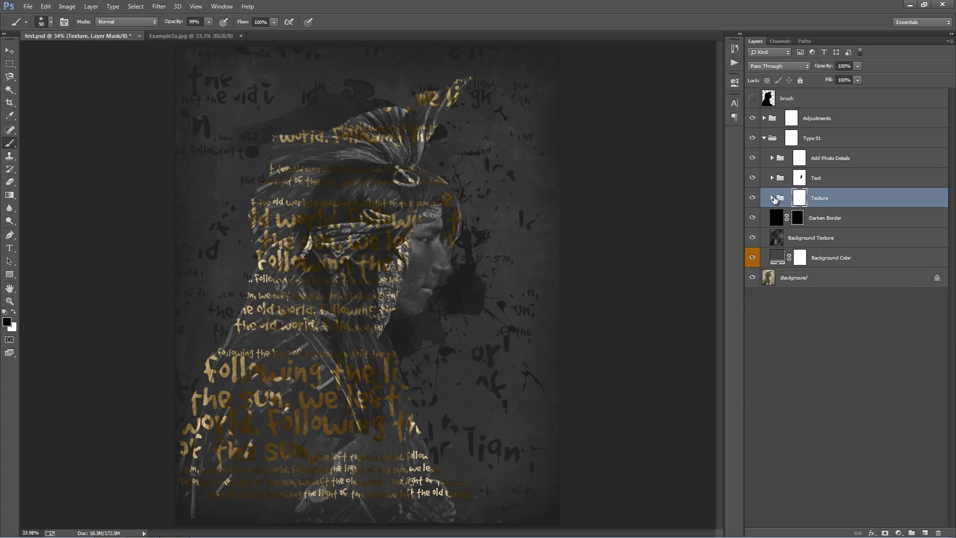
left_click(772, 198)
double_click(793, 237)
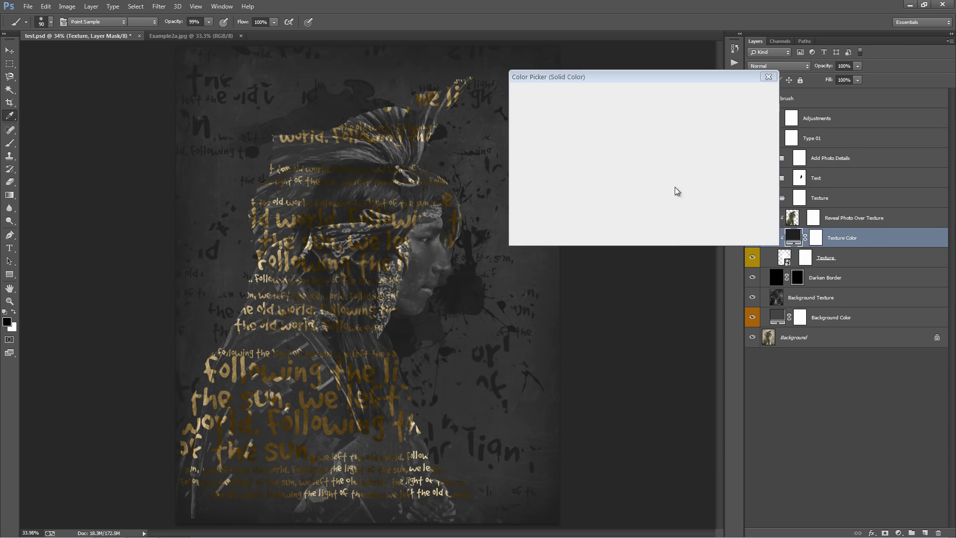
left_click_drag(655, 212, 655, 219)
mouse_move(600, 154)
left_mouse_down()
mouse_move(582, 132)
mouse_move(612, 115)
left_mouse_up()
left_click(654, 214)
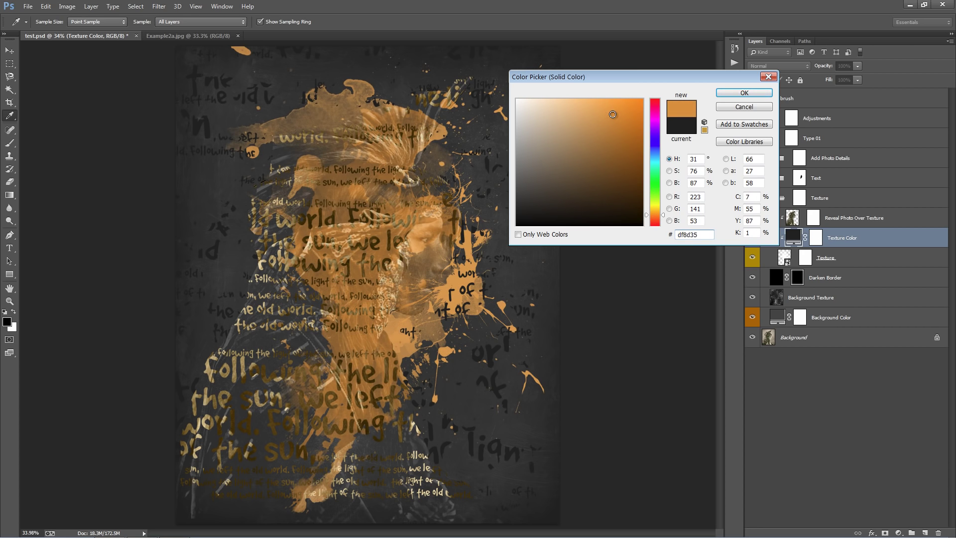
left_click_drag(653, 216, 656, 213)
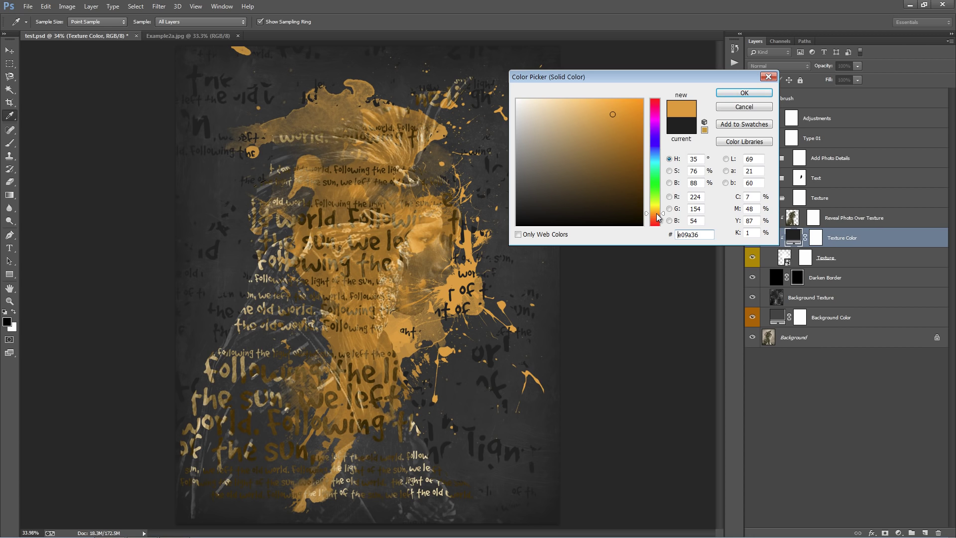
left_click(744, 93)
key("b")
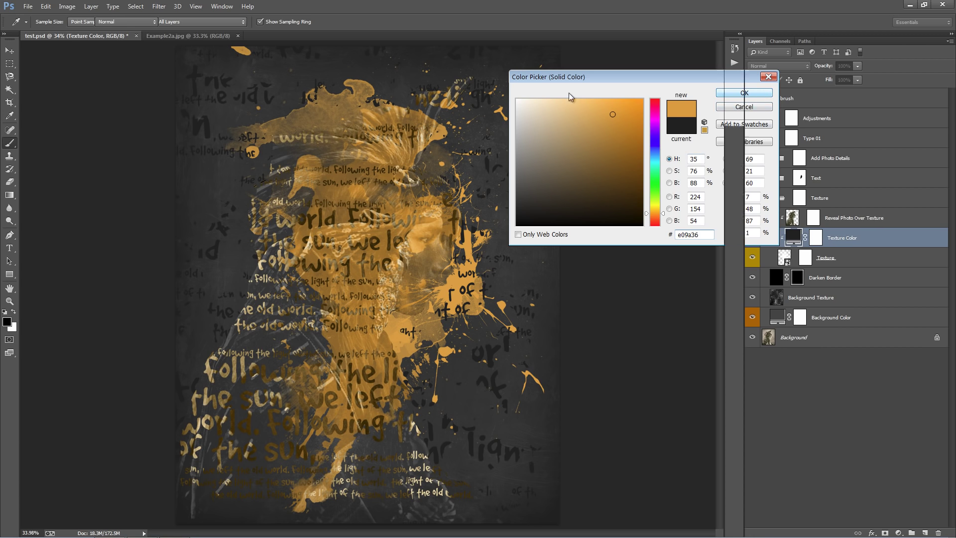
Set the Reveal Photo Over Texture layer's opacity to 82%, using Example2a.jpg as the reference.
left_click(169, 36)
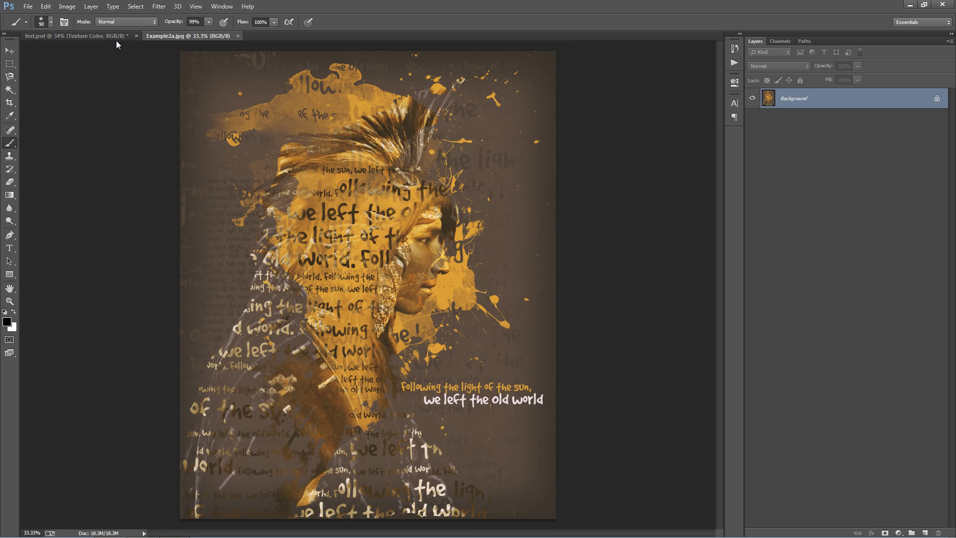
left_click(99, 36)
key("v")
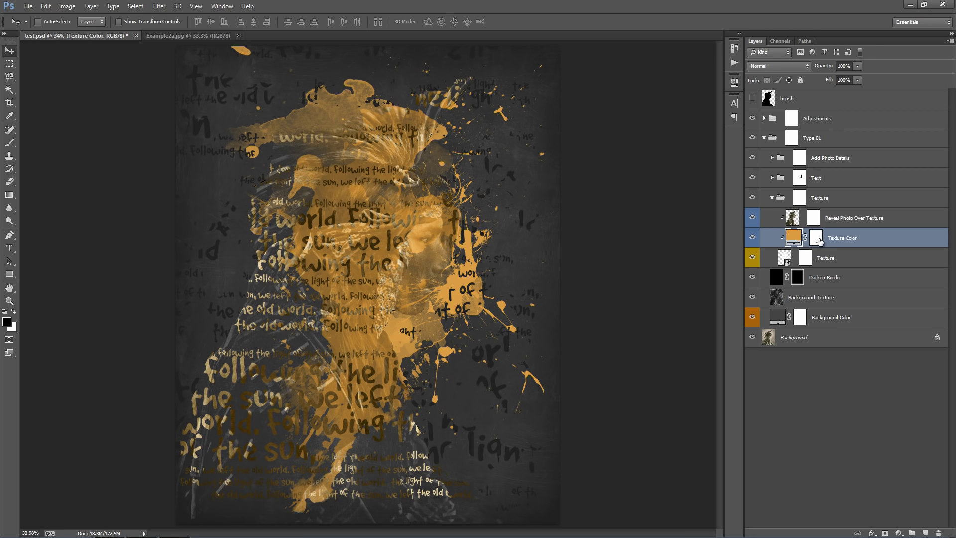
left_click(839, 223)
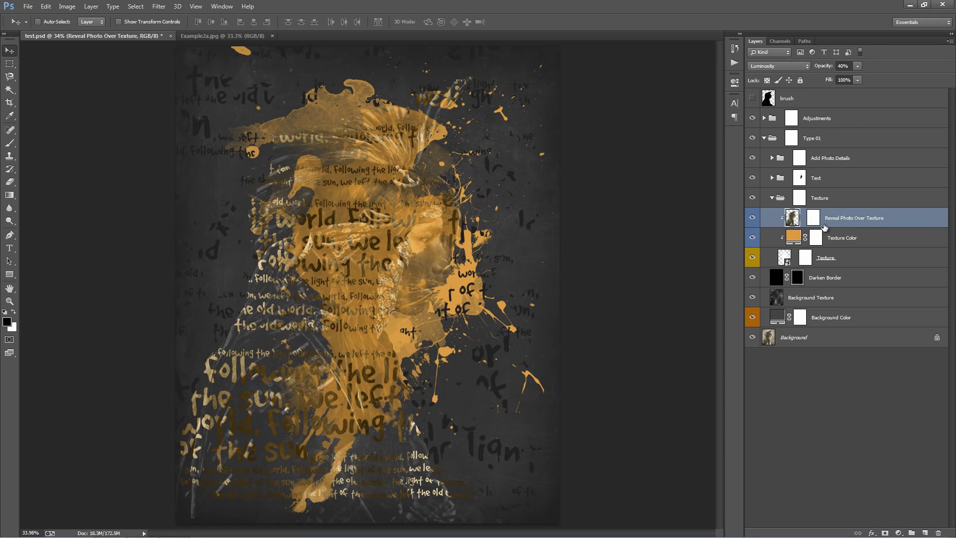
left_click_drag(821, 69, 845, 69)
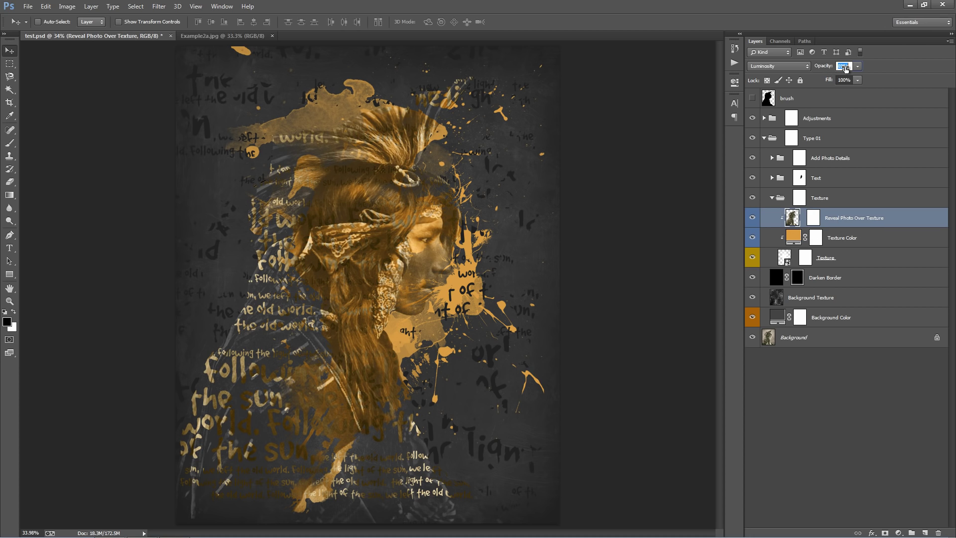
left_click_drag(837, 68, 843, 67)
left_click(212, 35)
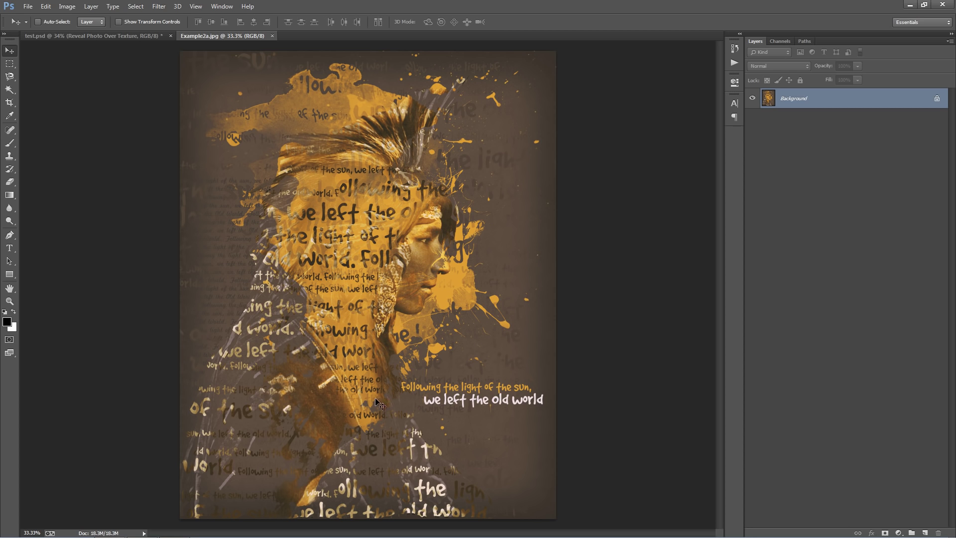
left_click(123, 35)
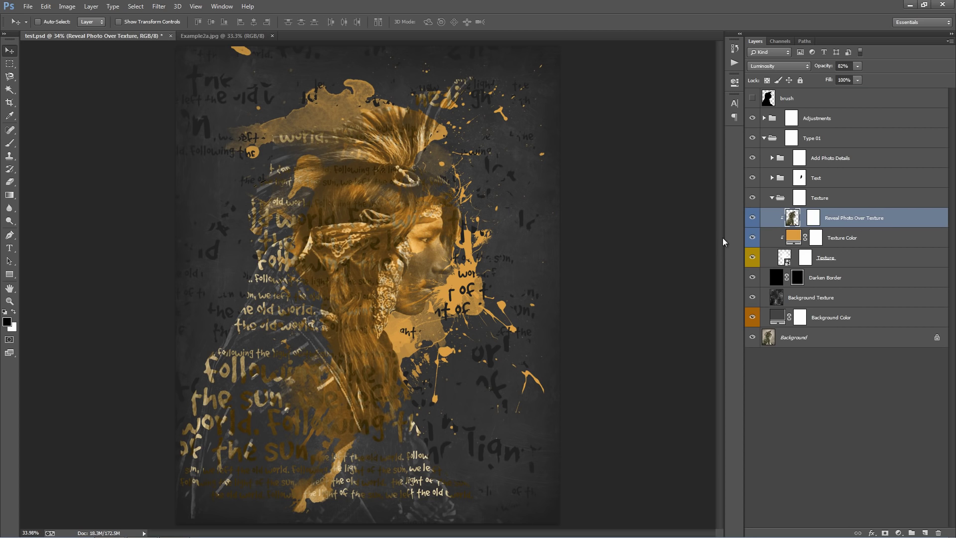
Paint black on the Reveal Photo Over Texture mask over the hair and headband with an enlarged brush.
left_click(813, 217)
key("b")
key("bracketright")
key("bracketright")
key("bracketright")
key("bracketright")
key("bracketright")
mouse_move(378, 199)
left_mouse_down()
mouse_move(340, 274)
mouse_move(357, 178)
mouse_move(320, 234)
mouse_move(316, 286)
mouse_move(330, 250)
mouse_move(364, 347)
mouse_move(363, 236)
mouse_move(361, 265)
mouse_move(379, 202)
mouse_move(365, 263)
mouse_move(382, 223)
mouse_move(380, 194)
mouse_move(407, 205)
mouse_move(430, 192)
mouse_move(386, 240)
mouse_move(367, 309)
left_mouse_up()
key("bracketleft")
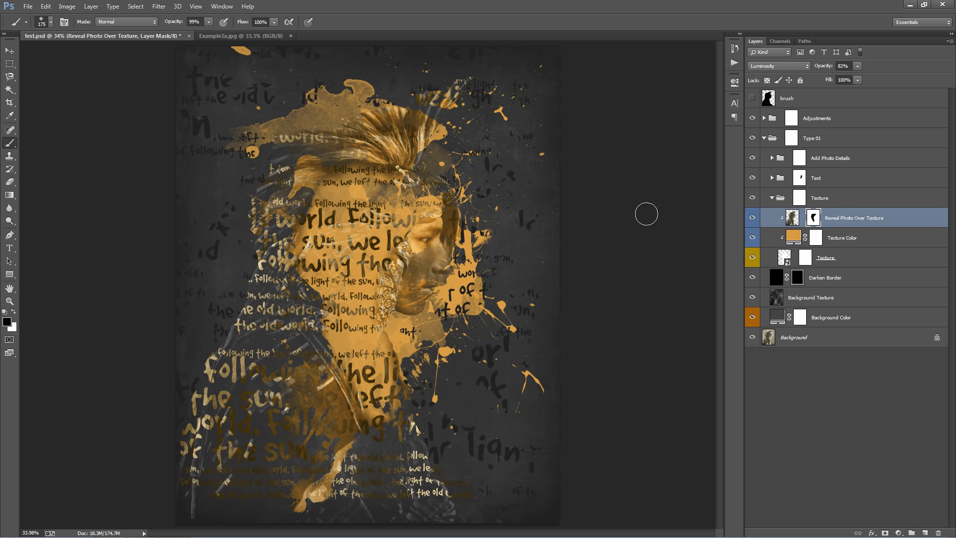
Lower the density of the Reveal Photo Over Texture mask slightly and compare the portrait with Example2a.jpg.
double_click(814, 217)
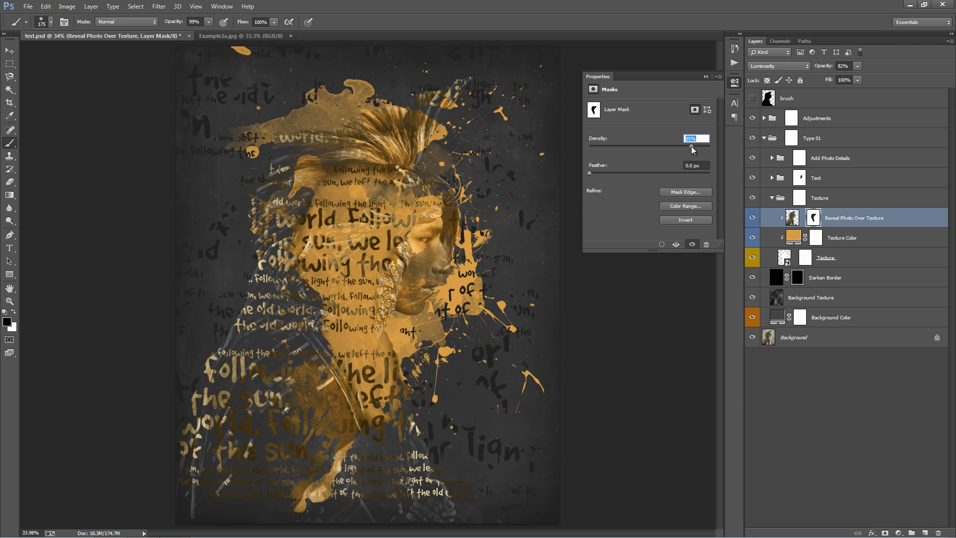
left_click(705, 76)
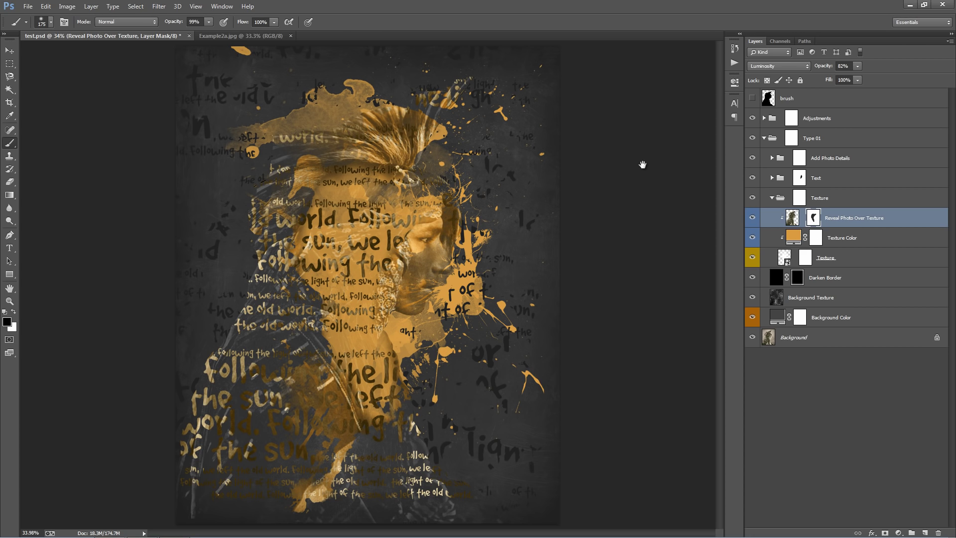
key("v")
left_click(234, 35)
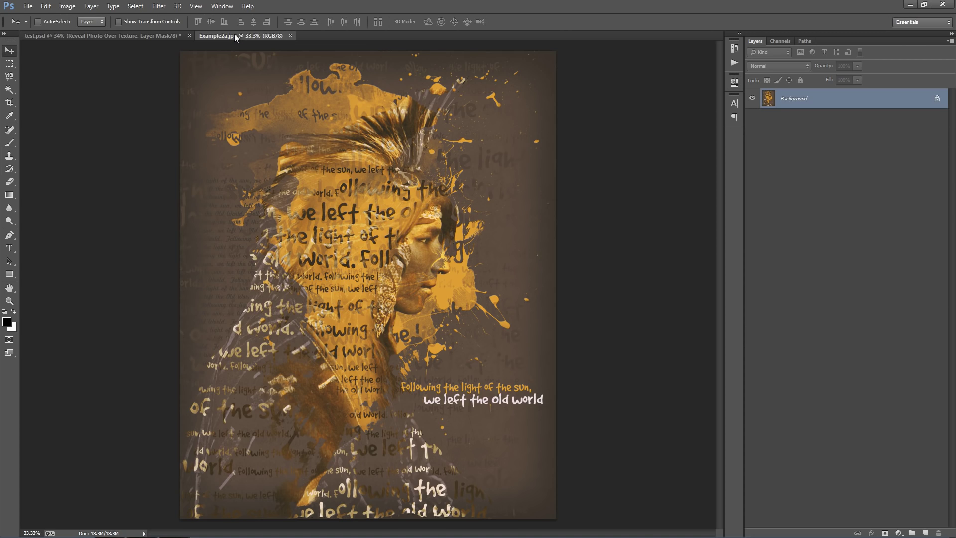
left_click(128, 35)
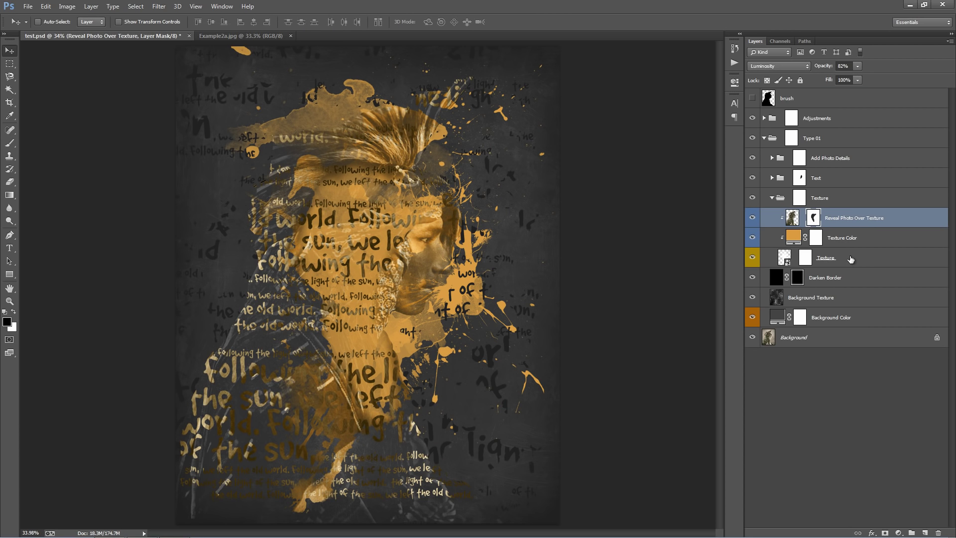
Free-transform the Texture layer, stretching it slightly upward and to the left so the splash extends farther above the hair.
left_click(831, 260)
key("ctrl+minus")
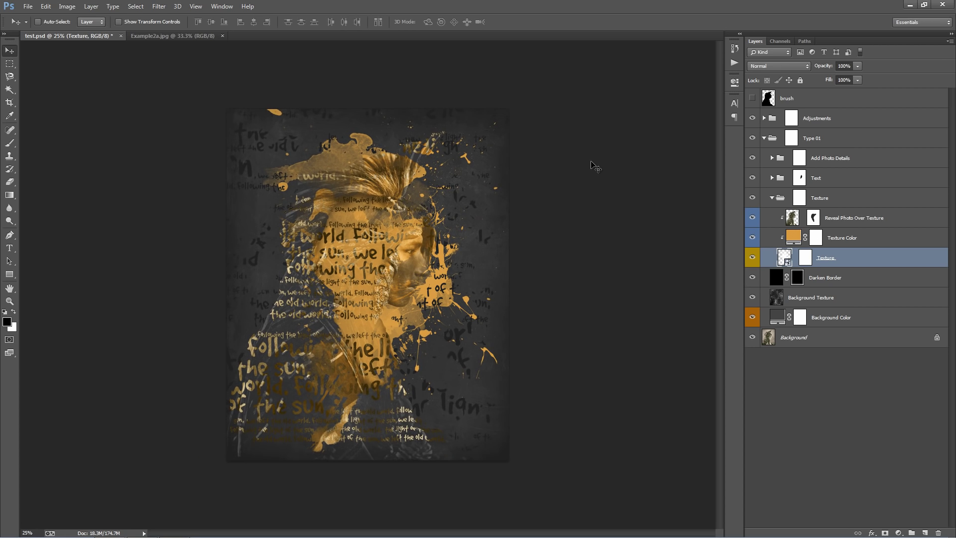
key("ctrl+t")
left_click_drag(209, 73, 205, 62)
key("Return")
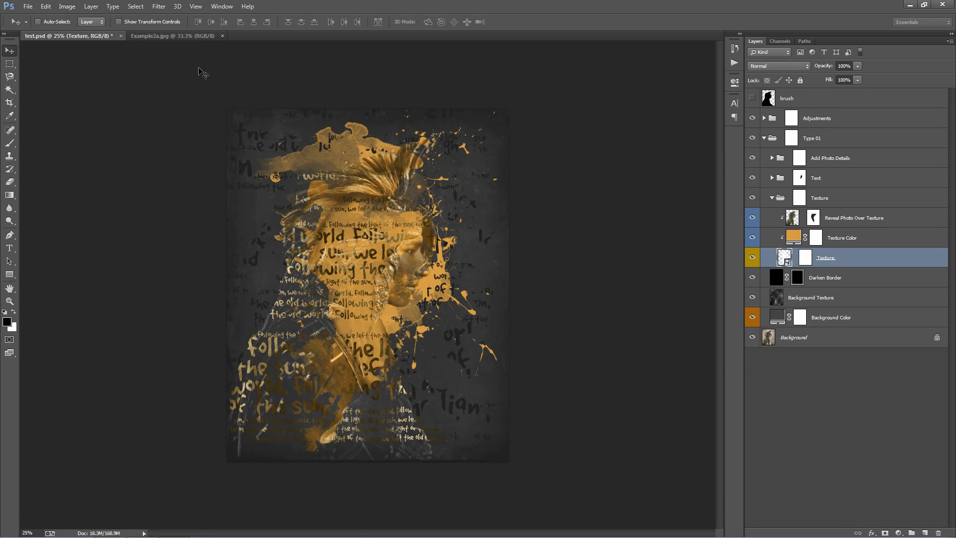
key("ctrl+0")
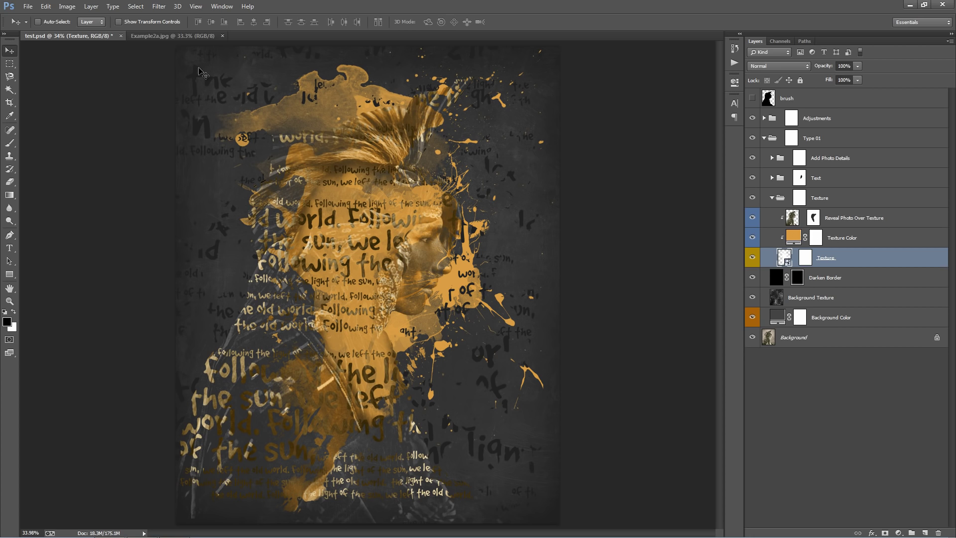
Collapse the Texture group, expand Add Photo Details and set the Add White Details layer's opacity to 39%.
left_click(800, 194)
left_click(818, 163)
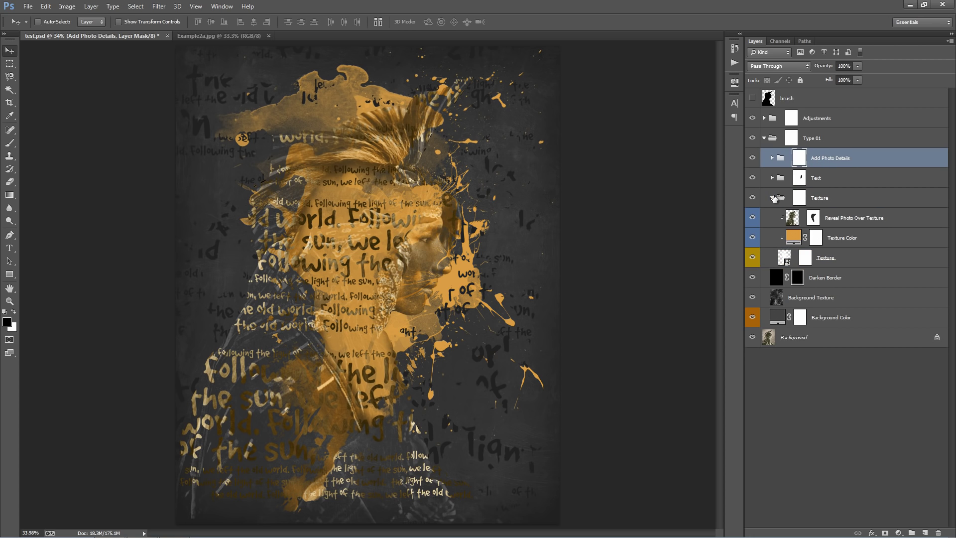
left_click(772, 197)
left_click(771, 158)
left_click(855, 184)
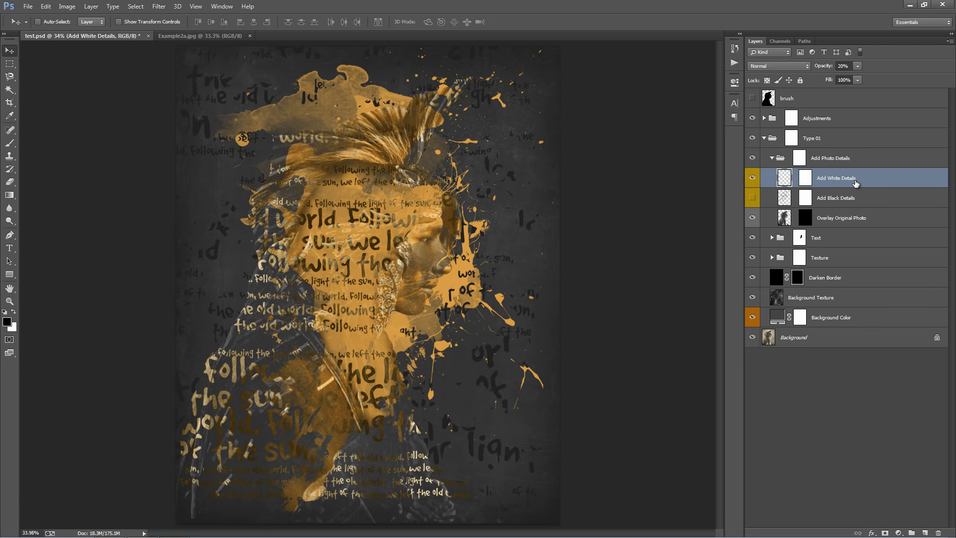
mouse_move(816, 69)
left_mouse_down()
mouse_move(807, 69)
mouse_move(820, 70)
left_mouse_up()
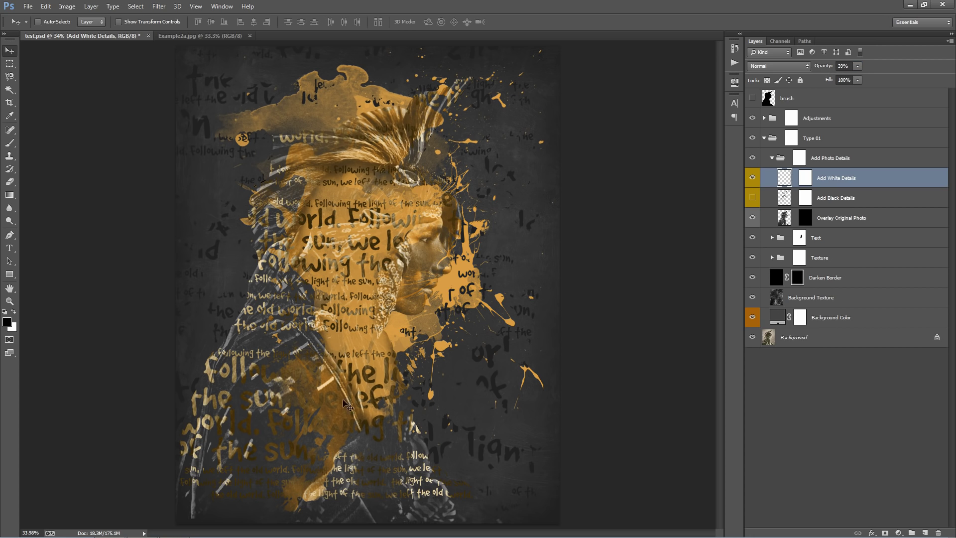
Invert the Add White Details mask and paint white over parts of the face, hair and clothing to restore highlights.
left_click(803, 179)
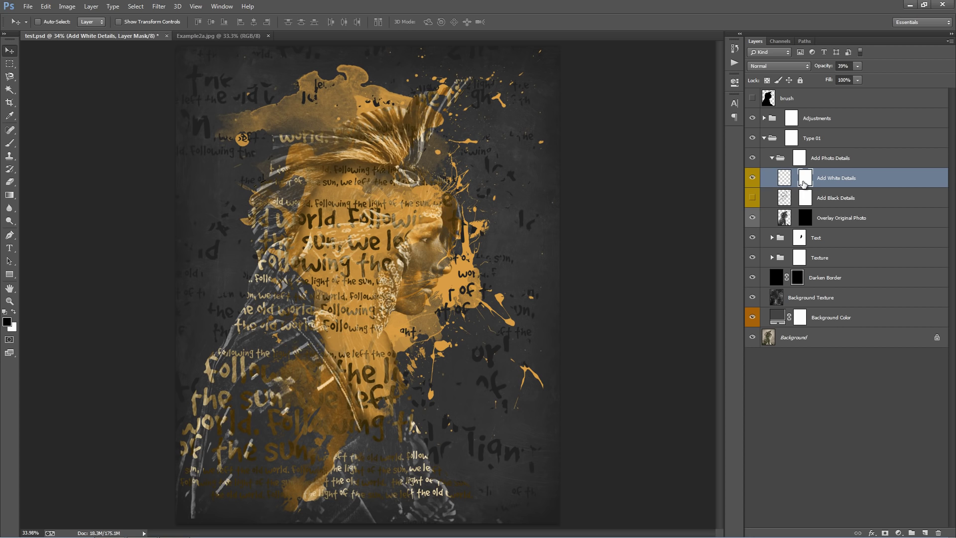
key("ctrl+i")
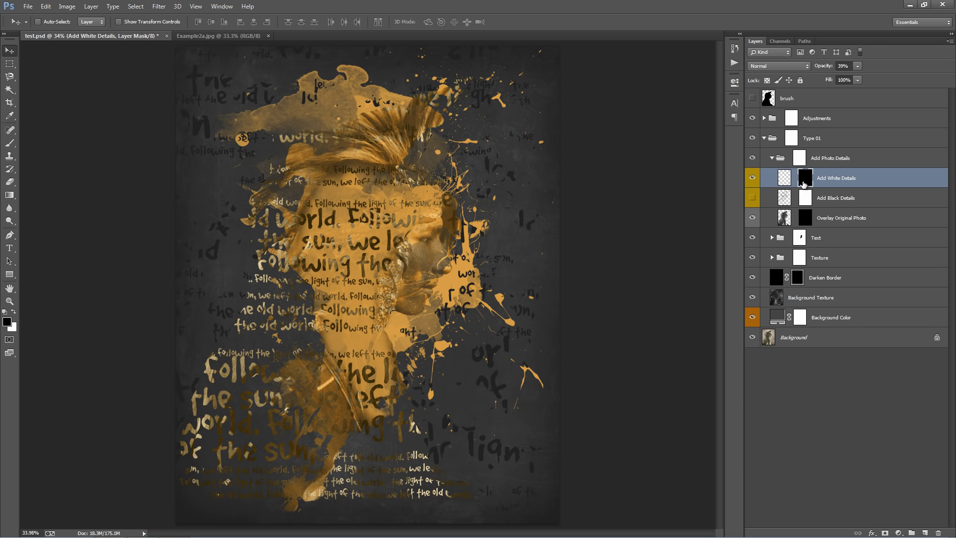
key("b")
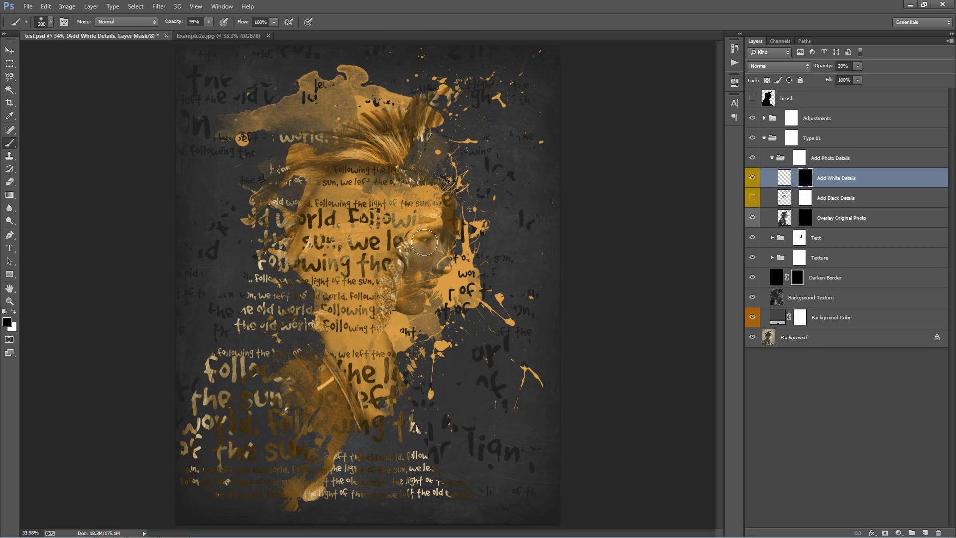
key("x")
mouse_move(429, 244)
left_mouse_down()
mouse_move(420, 272)
mouse_move(436, 236)
mouse_move(415, 301)
mouse_move(427, 241)
mouse_move(405, 302)
mouse_move(424, 221)
mouse_move(422, 301)
mouse_move(438, 221)
mouse_move(448, 234)
mouse_move(381, 165)
mouse_move(366, 121)
mouse_move(389, 165)
mouse_move(221, 184)
mouse_move(299, 223)
mouse_move(221, 301)
mouse_move(270, 329)
mouse_move(185, 402)
mouse_move(289, 453)
mouse_move(190, 474)
mouse_move(292, 511)
mouse_move(373, 485)
mouse_move(465, 500)
left_mouse_up()
Show the Add Black Details layer, invert its mask and paint white over the face, hair and clothing to restore shadows.
left_click(751, 199)
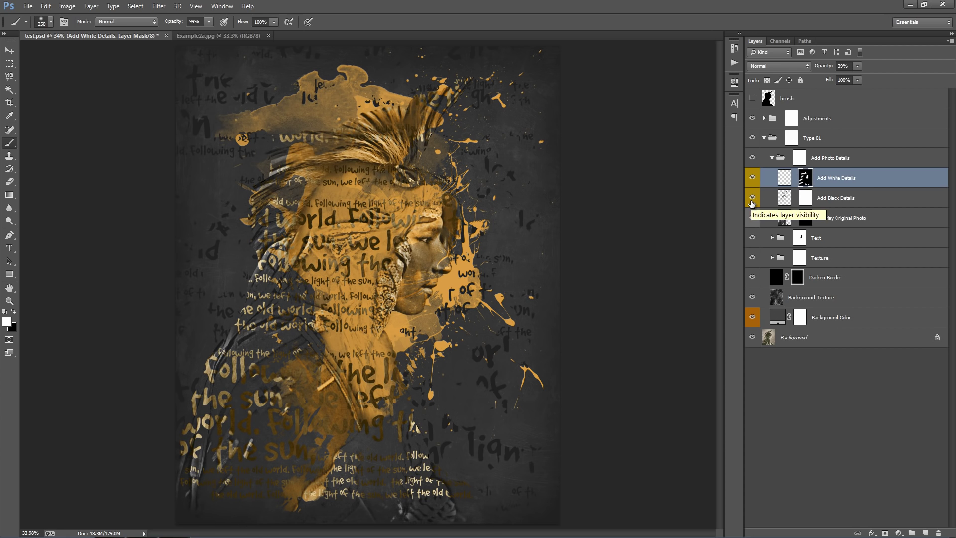
left_click(803, 199)
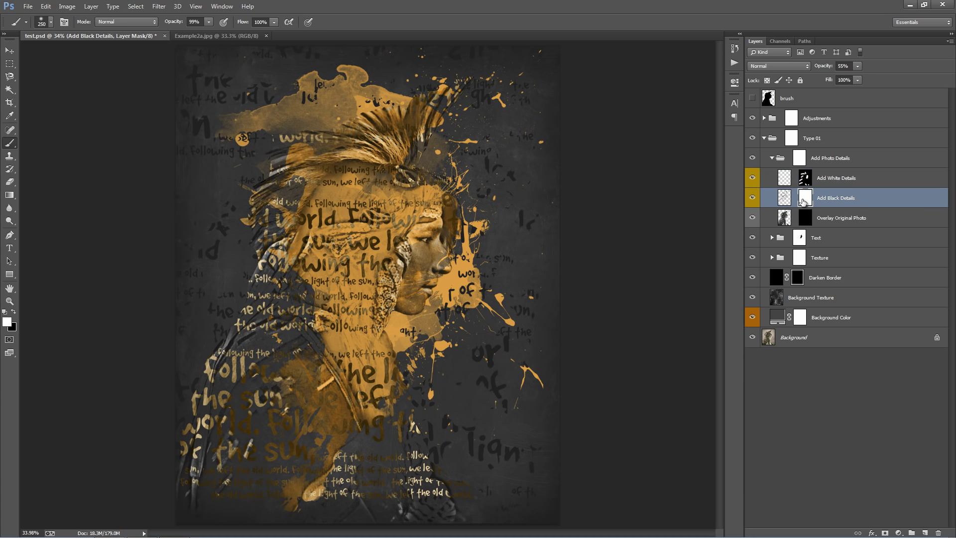
key("ctrl+i")
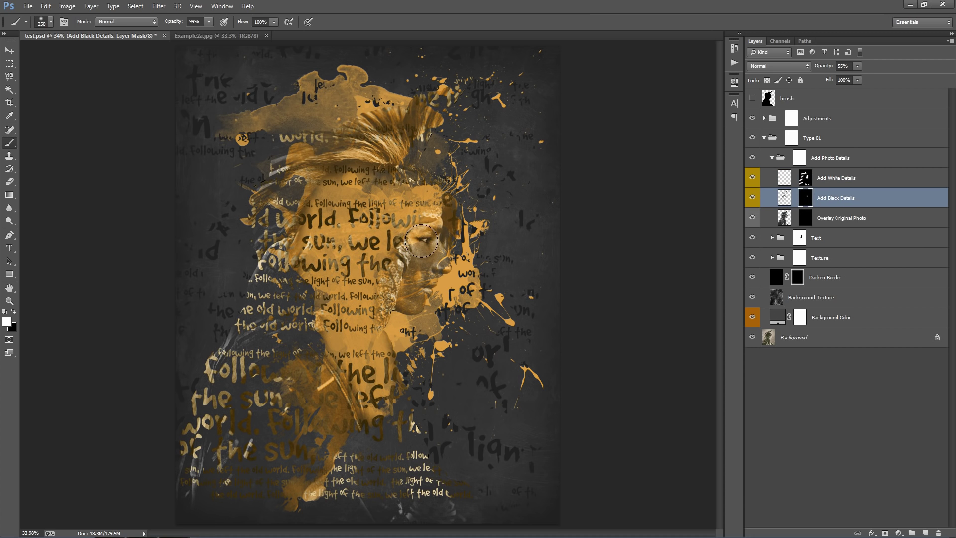
mouse_move(417, 287)
left_mouse_down()
mouse_move(432, 322)
mouse_move(411, 234)
mouse_move(352, 136)
mouse_move(292, 175)
mouse_move(281, 295)
mouse_move(322, 392)
mouse_move(304, 401)
mouse_move(476, 513)
mouse_move(438, 506)
left_mouse_up()
left_click_drag(187, 472, 219, 482)
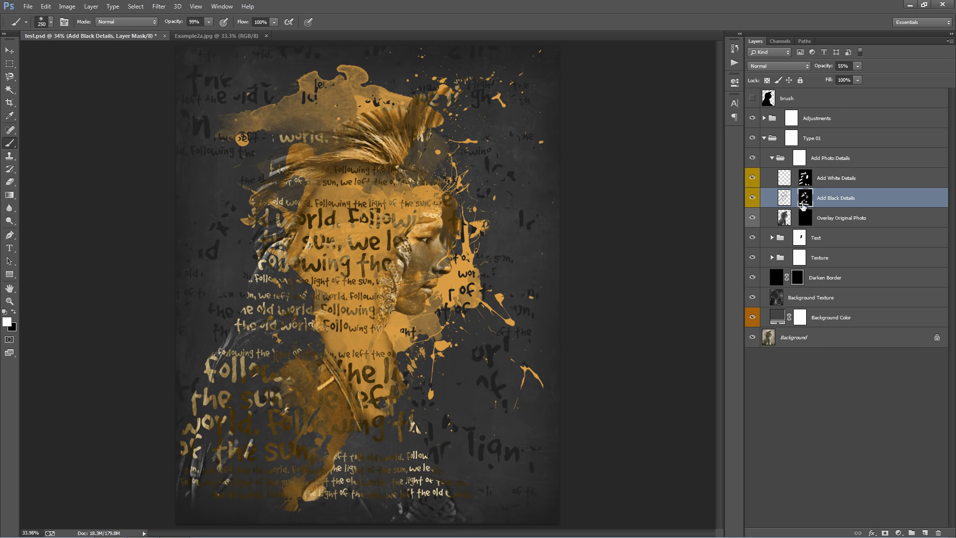
Feather the Add Black Details layer mask strongly so the painted shadow areas blend softly.
double_click(805, 198)
left_click_drag(592, 172, 649, 178)
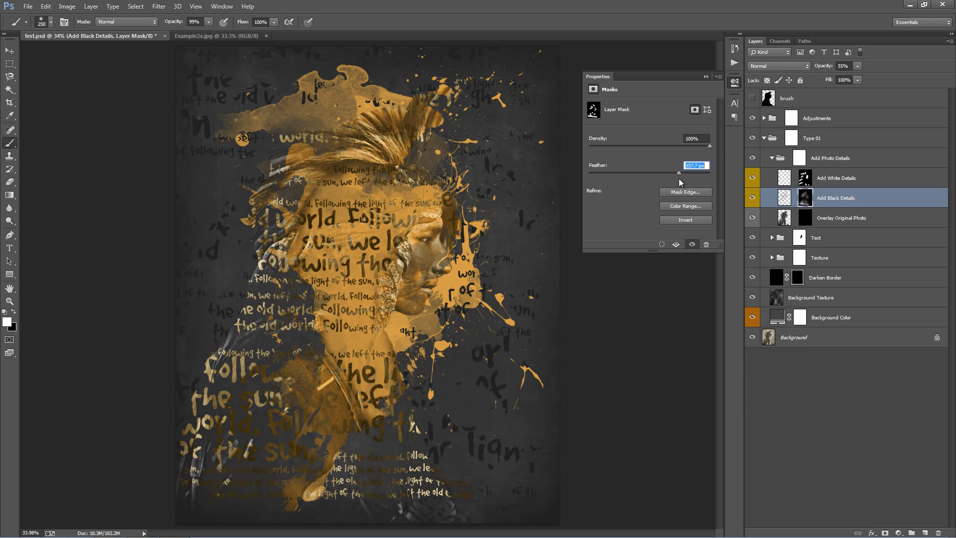
left_click_drag(673, 178, 671, 178)
left_click(704, 78)
key("v")
key("x")
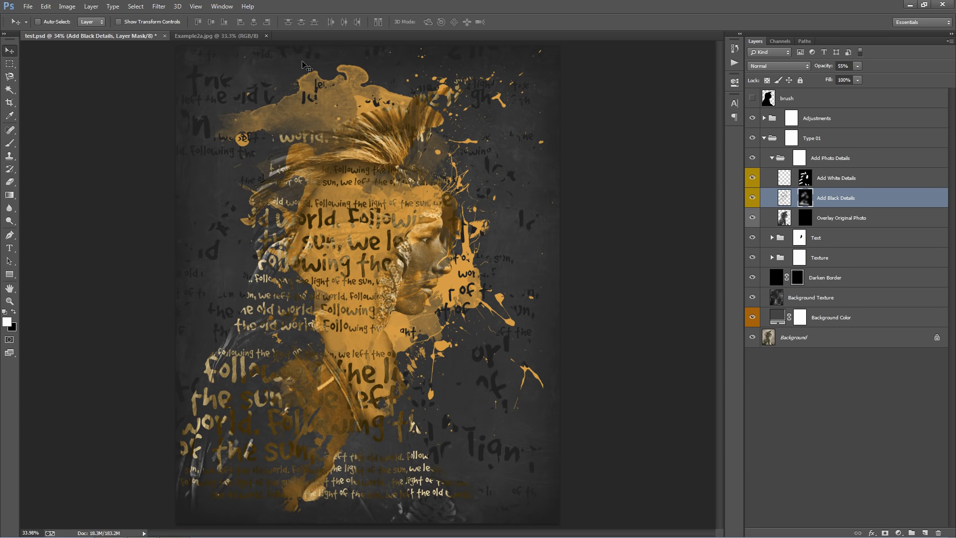
Check Example2a.jpg, change the Background Color fill to brown #5d4b3f and hide the brush silhouette layer.
left_click(201, 37)
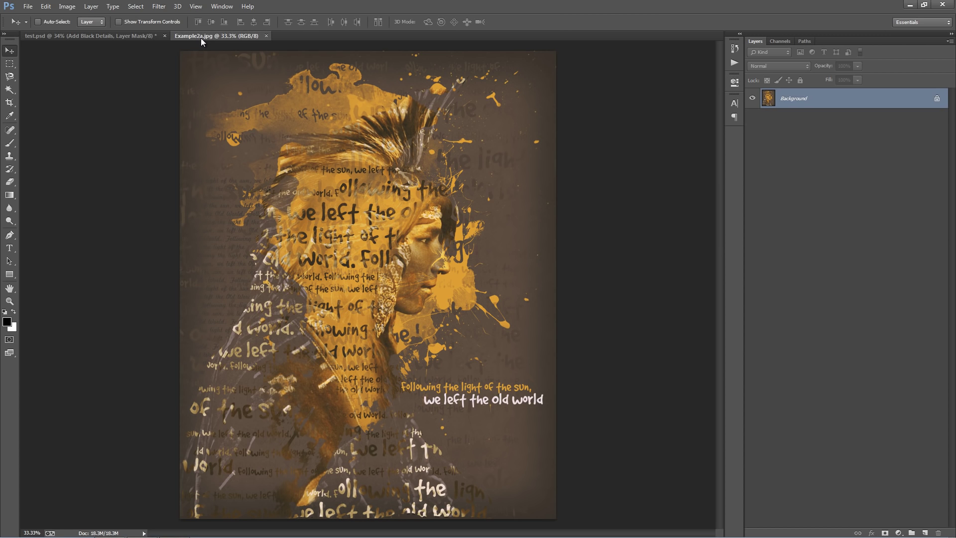
left_click(108, 37)
double_click(777, 316)
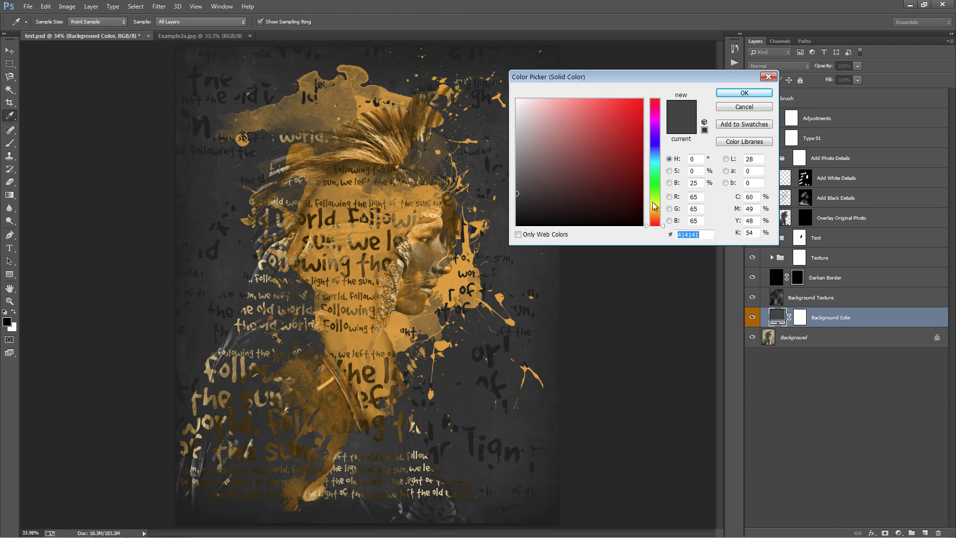
left_click_drag(533, 190, 557, 180)
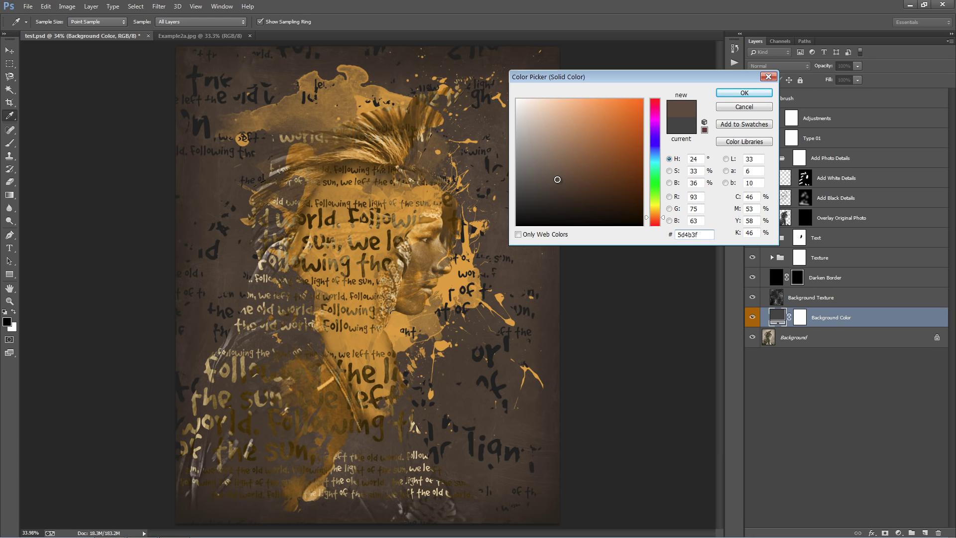
left_click(750, 93)
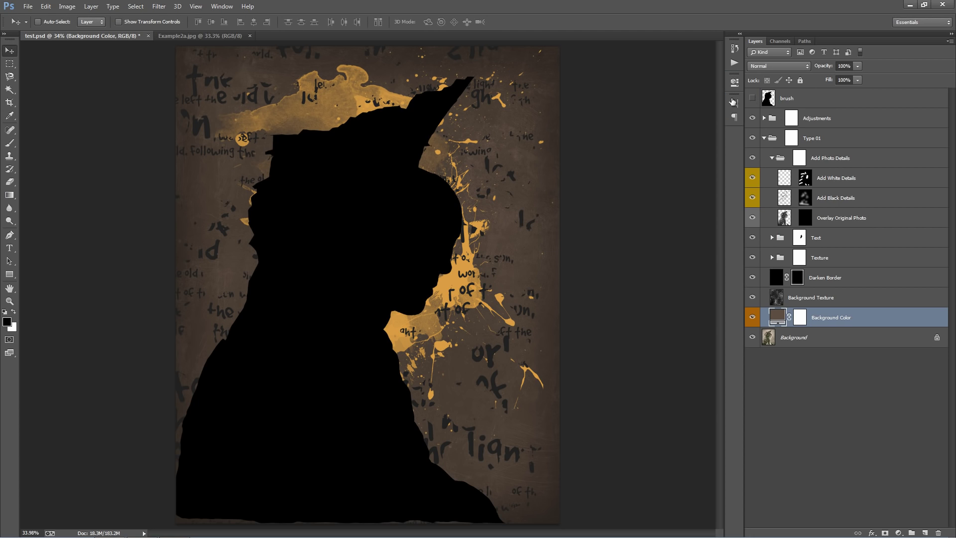
left_click(752, 98)
Compare with Example2a.jpg and set the Text (Outside of Photo) Color fill in the Text group to dark brown #49392e.
left_click(224, 37)
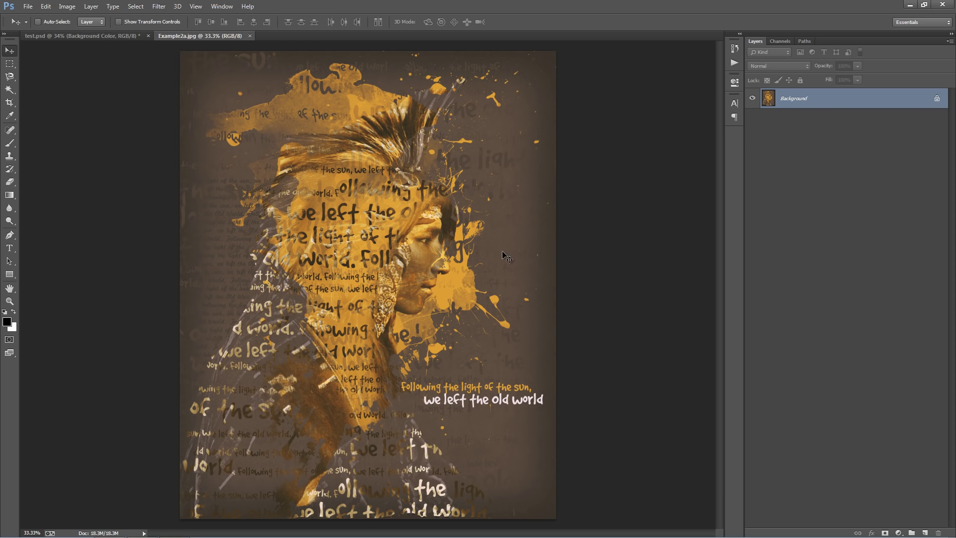
left_click(101, 37)
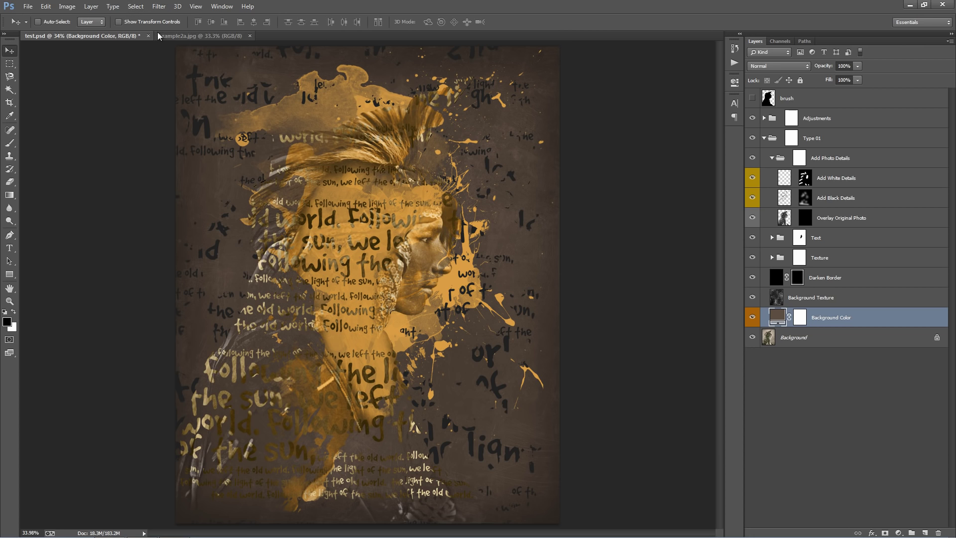
left_click(183, 36)
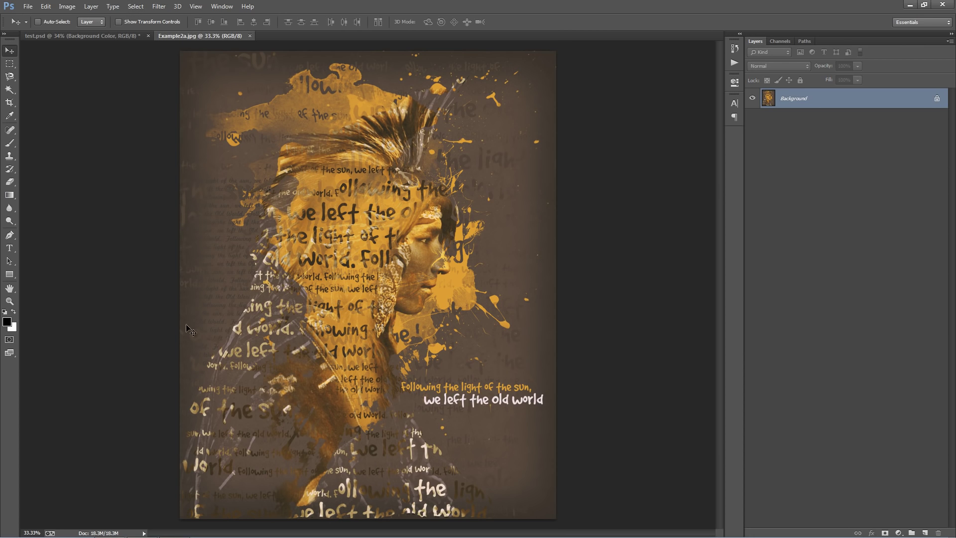
left_click(99, 36)
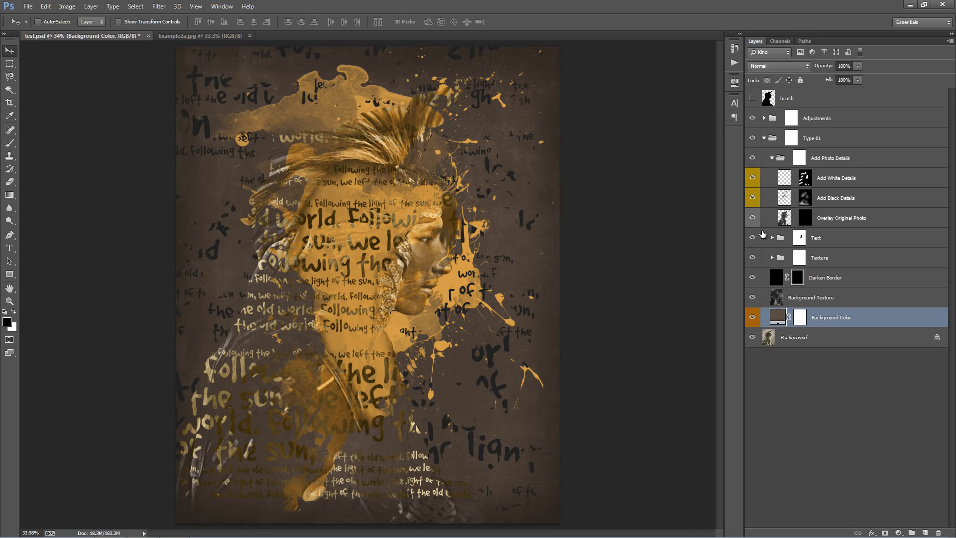
left_click(775, 239)
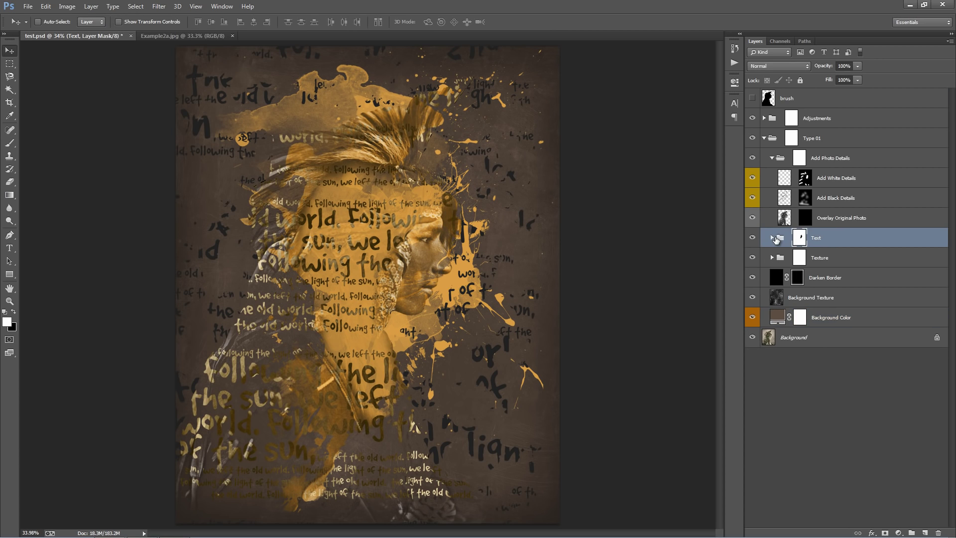
left_click(772, 237)
left_click(779, 325)
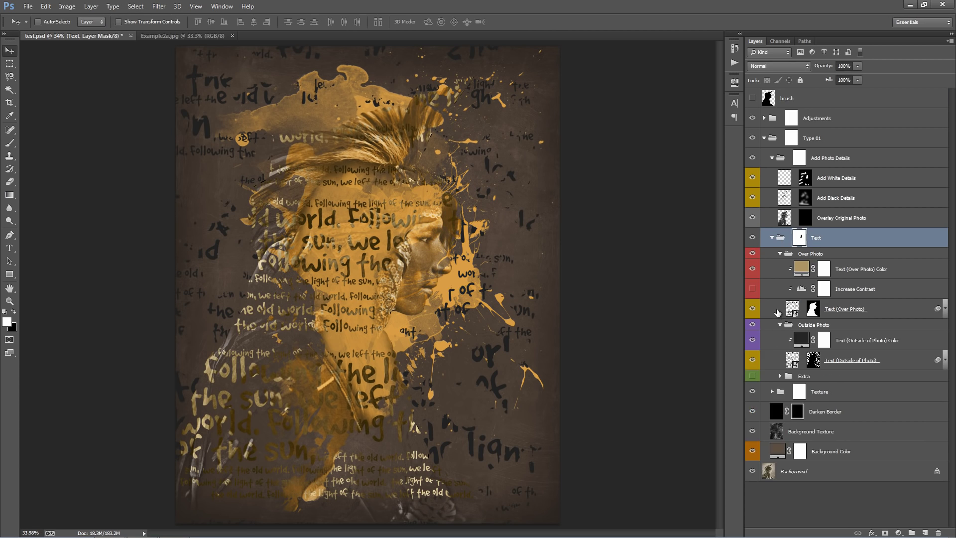
double_click(802, 340)
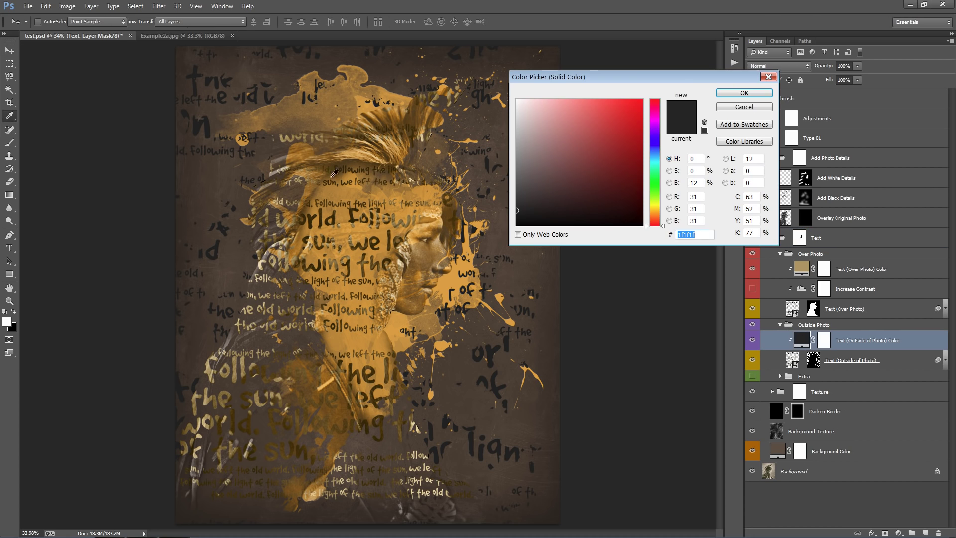
left_click(250, 168)
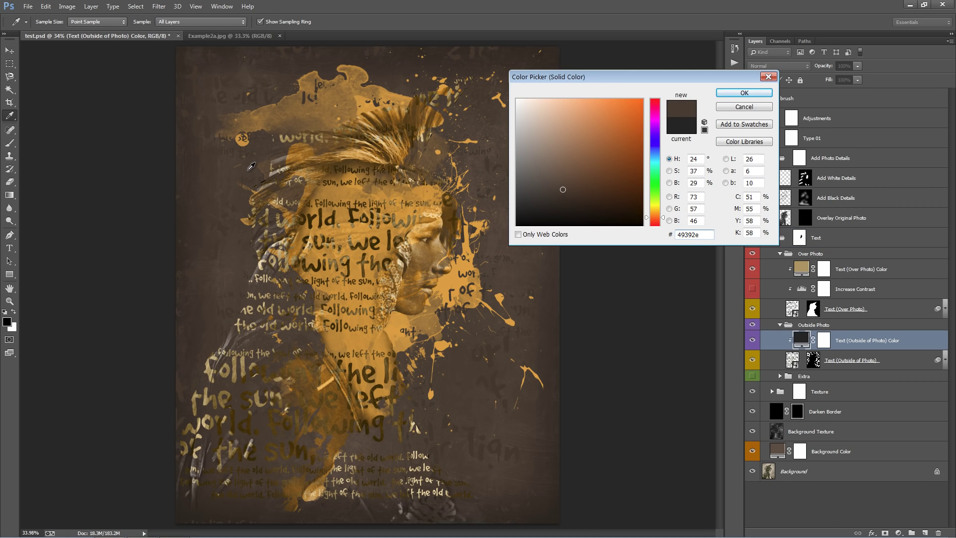
left_click_drag(646, 76, 740, 57)
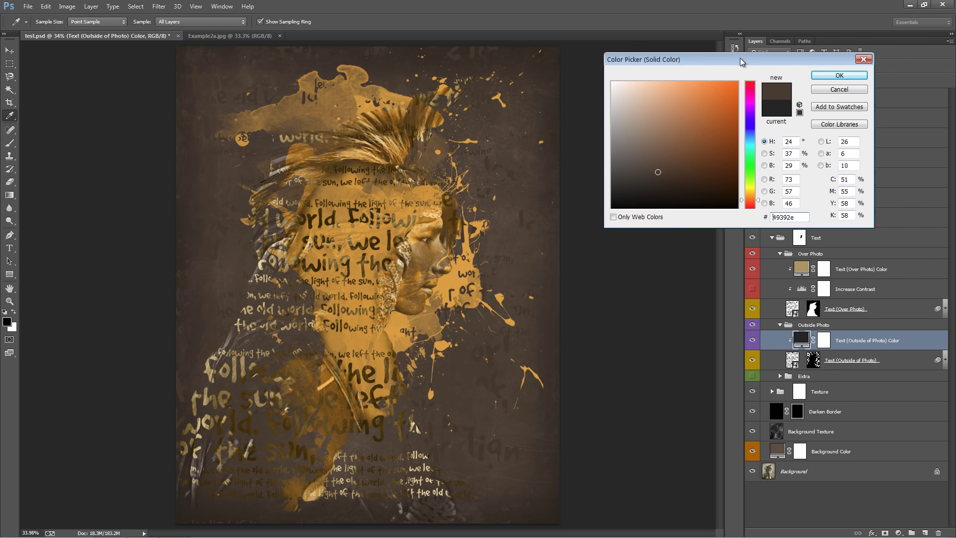
left_click(840, 75)
key("v")
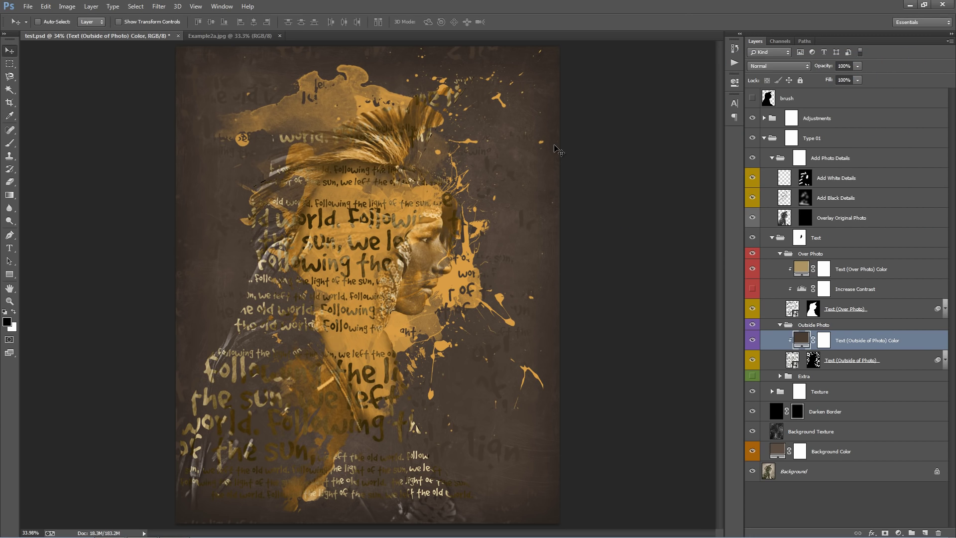
Compare with Example2a.jpg, collapse the Type 01 group and set Overall Saturation in the Adjustments group to +17.
left_click(216, 38)
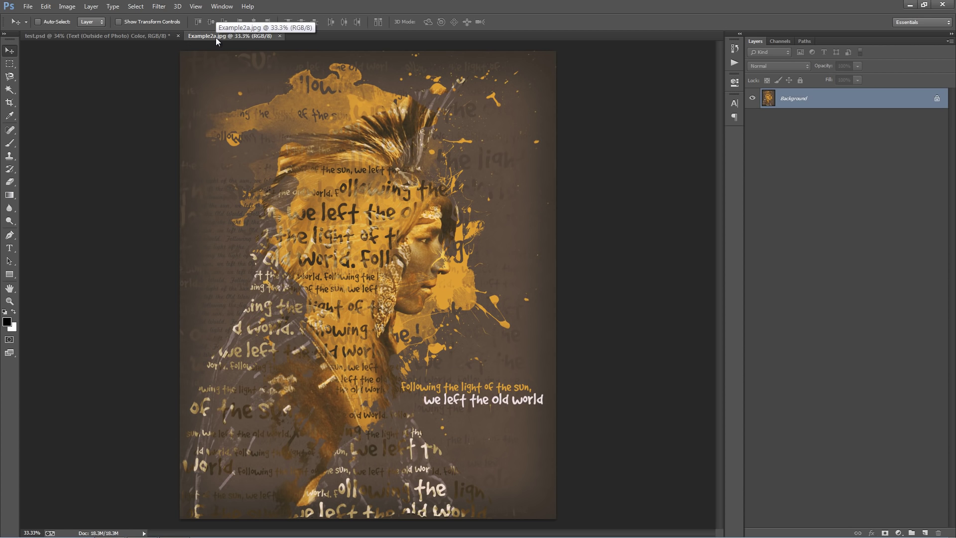
left_click(122, 36)
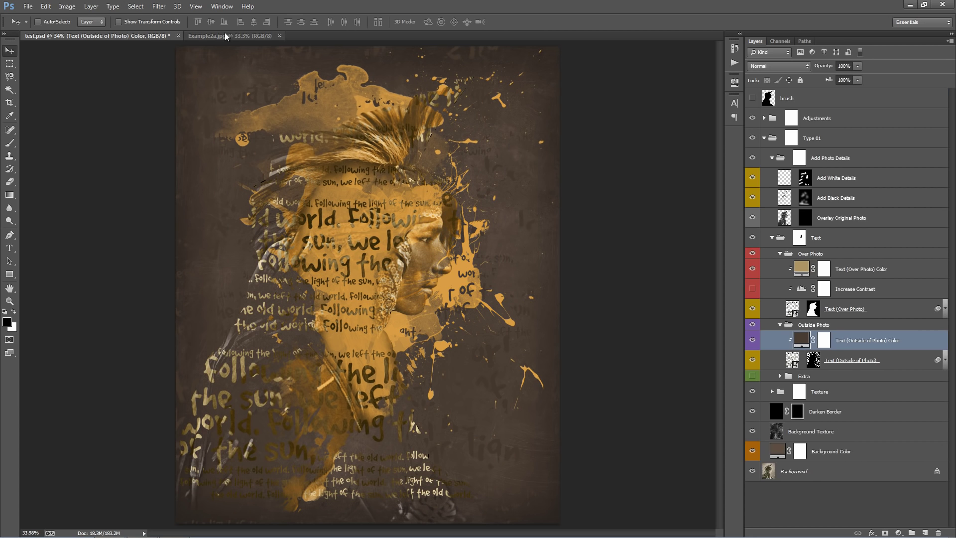
left_click(224, 35)
left_click(122, 38)
left_click(764, 118, "ctrl")
left_click(779, 123)
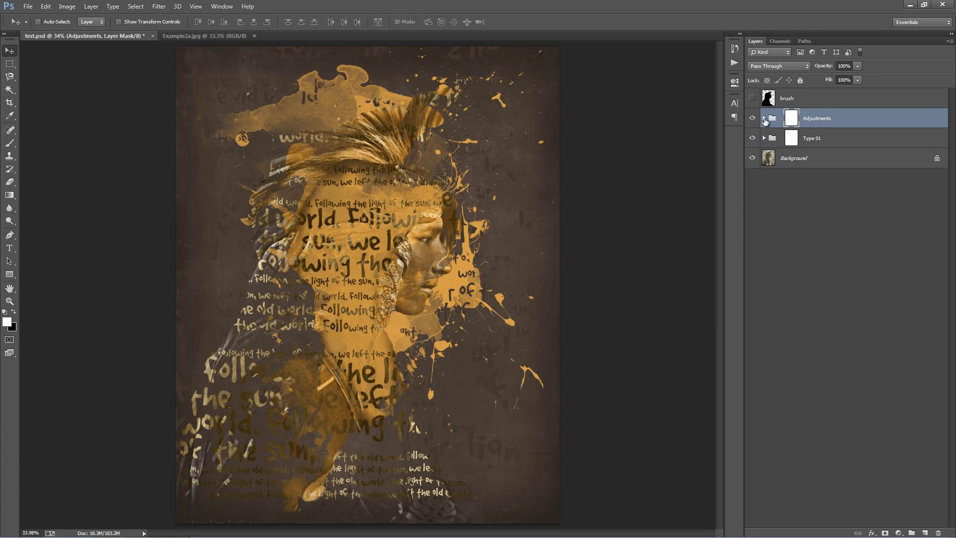
left_click(764, 118)
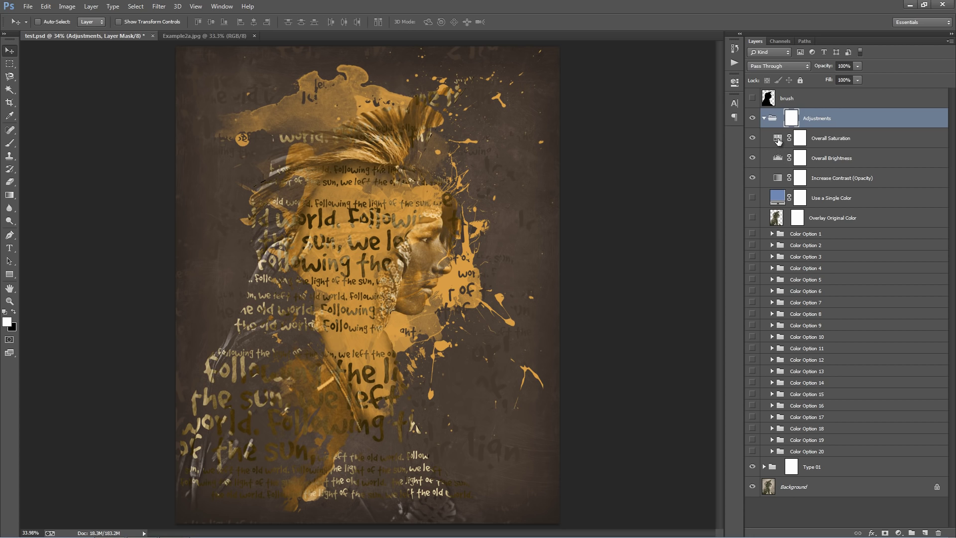
double_click(777, 139)
left_click_drag(649, 163, 659, 166)
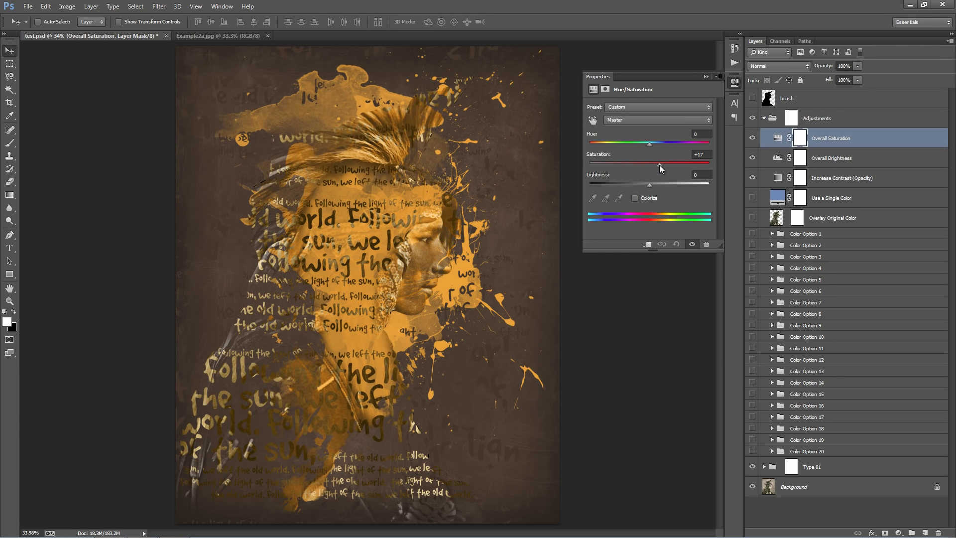
left_click(706, 77)
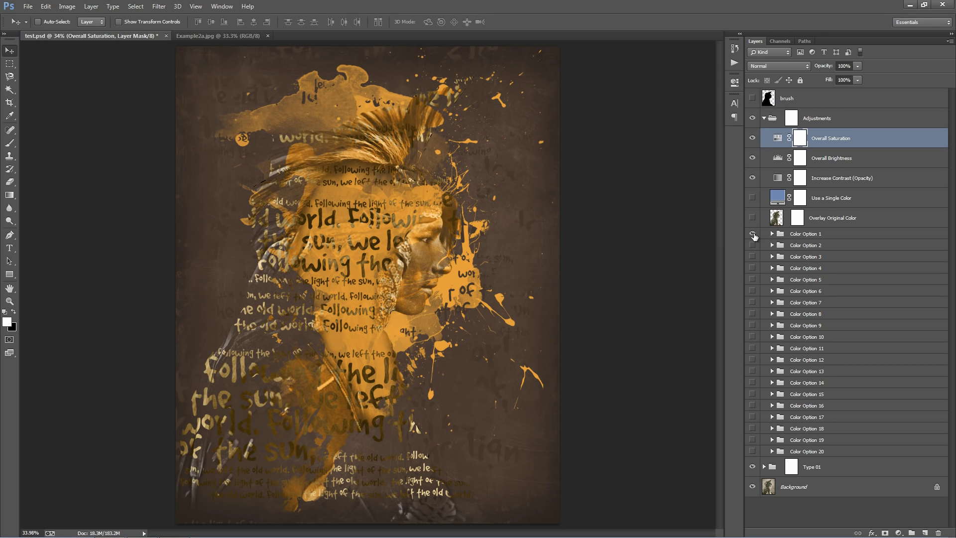
Turn on Color Option 1, preview Color Options 2 and 3 on top of it, and keep Color Option 2 on.
left_click(752, 234)
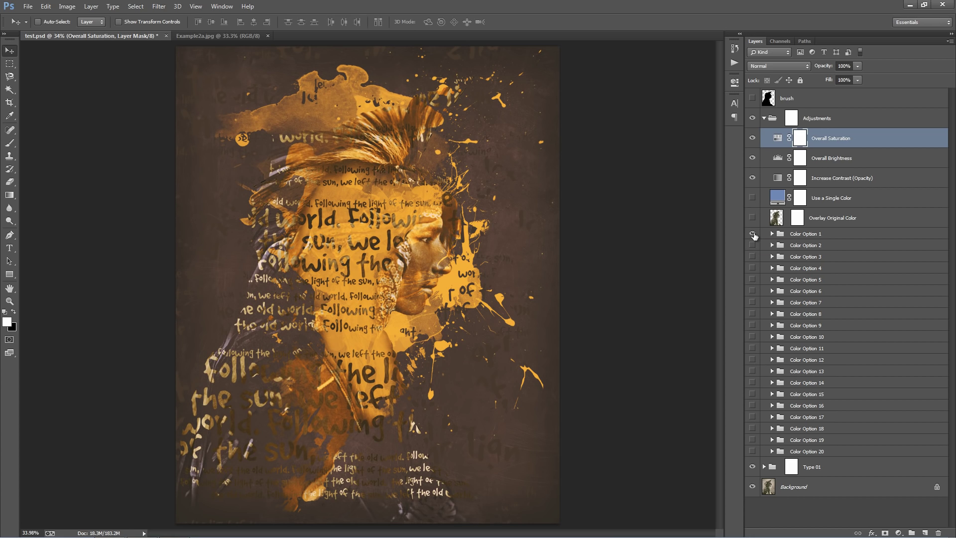
left_click(753, 246)
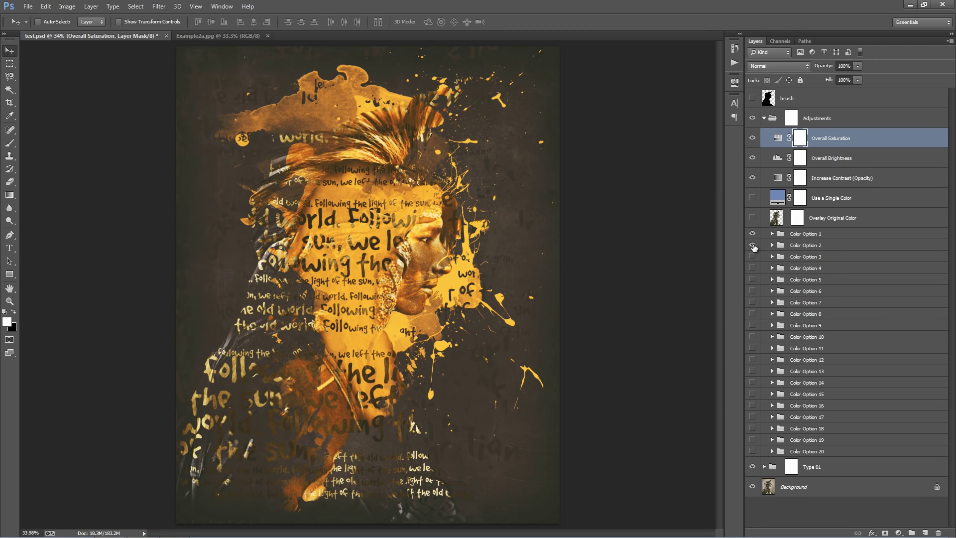
left_click(752, 245)
left_click(752, 257)
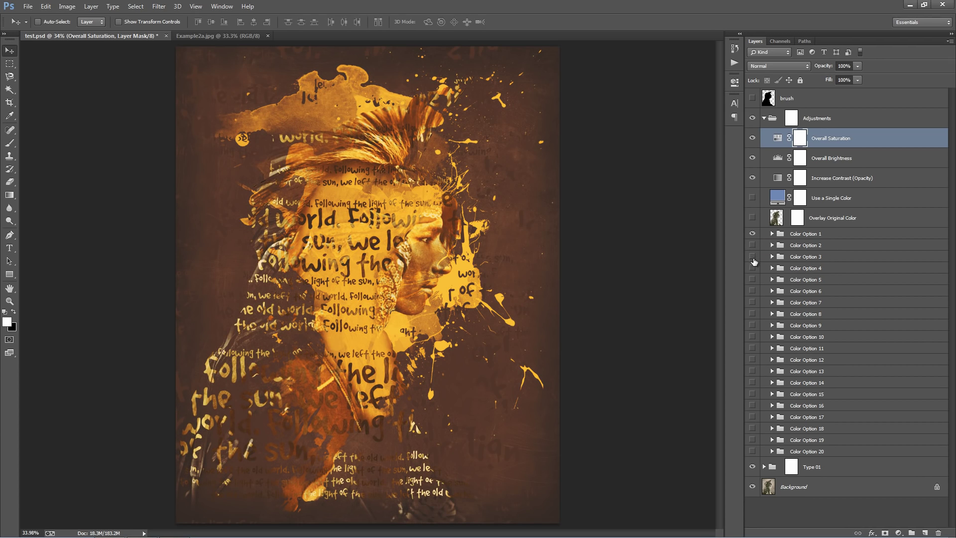
left_click(753, 256)
left_click(752, 245)
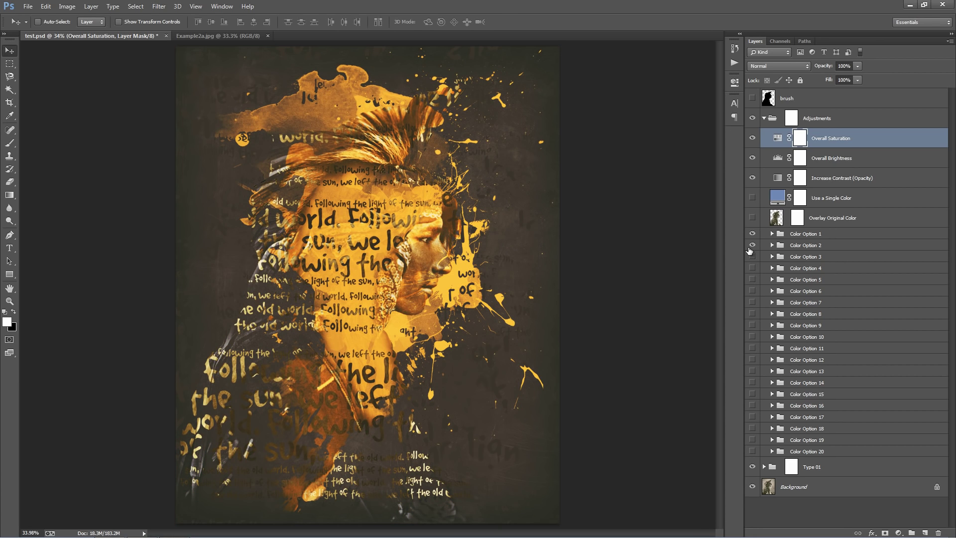
Lower the Color Option 2 group's opacity to 24%.
left_click(804, 246)
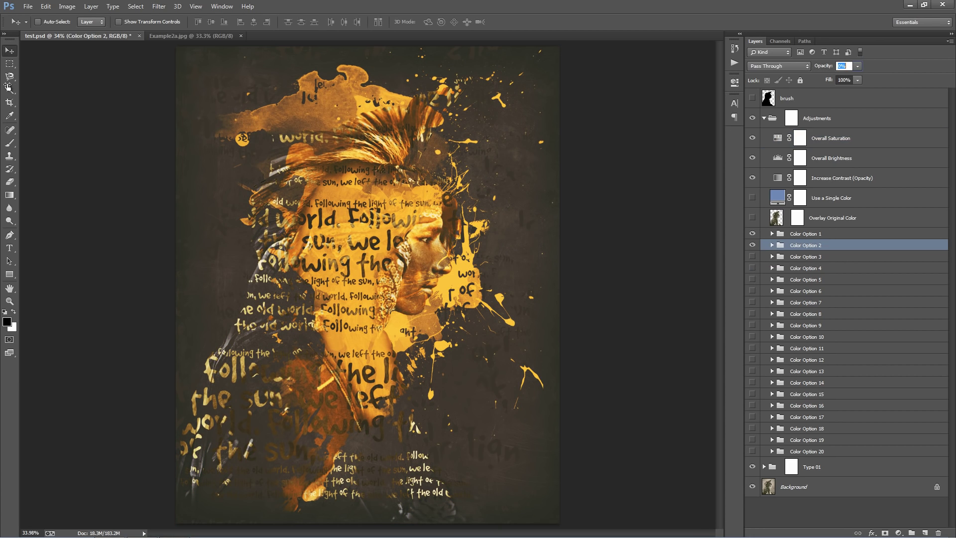
type("26")
key("Return")
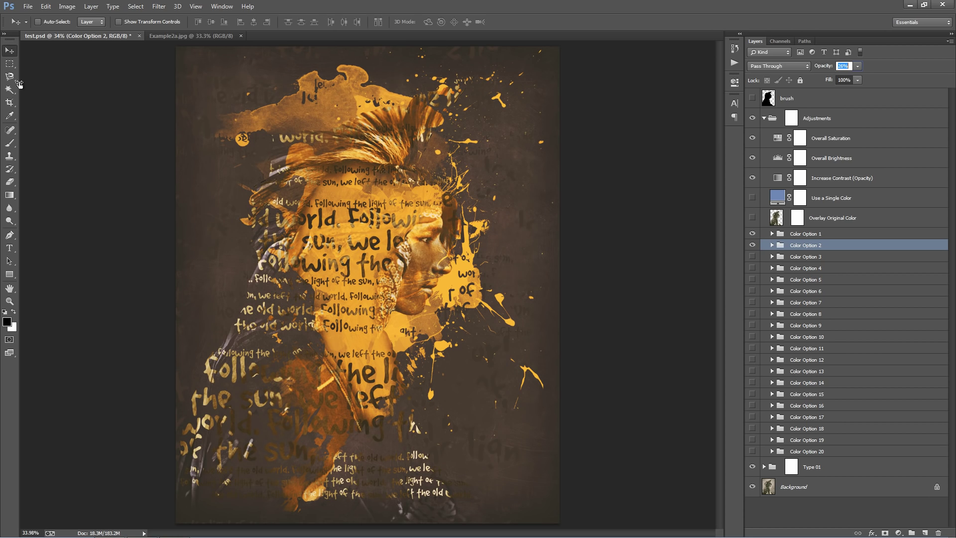
left_click_drag(19, 84, 19, 83)
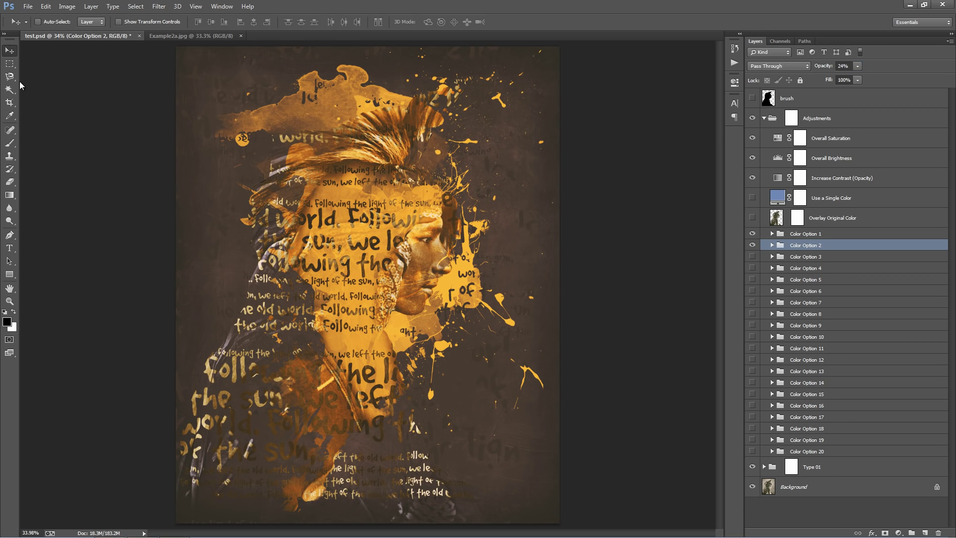
Preview Color Options 19 through 16 on the portrait, turning each one off again.
left_click(753, 437)
left_click(751, 427)
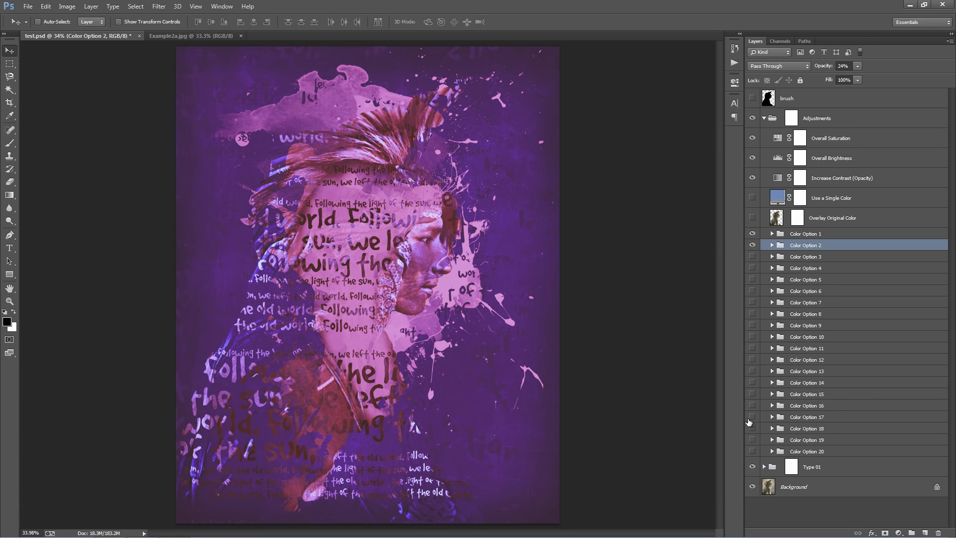
left_click(749, 425)
left_click(748, 418)
left_click(748, 419)
left_click(747, 407)
left_click(752, 405)
Turn on Color Option 20 at 35% opacity and compare the portrait with Example2a.jpg.
left_click(752, 451)
left_click(770, 447)
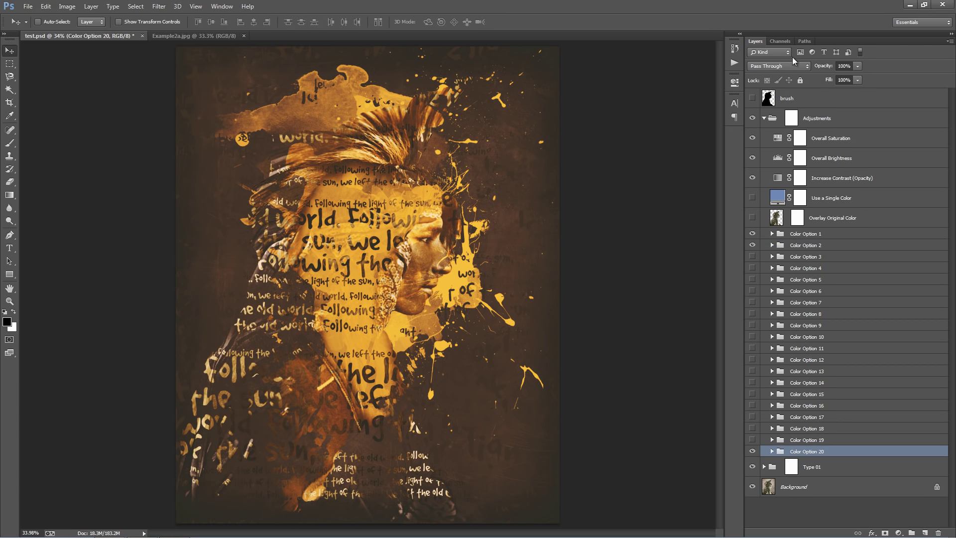
left_click_drag(829, 70, 192, 53)
left_click(183, 35)
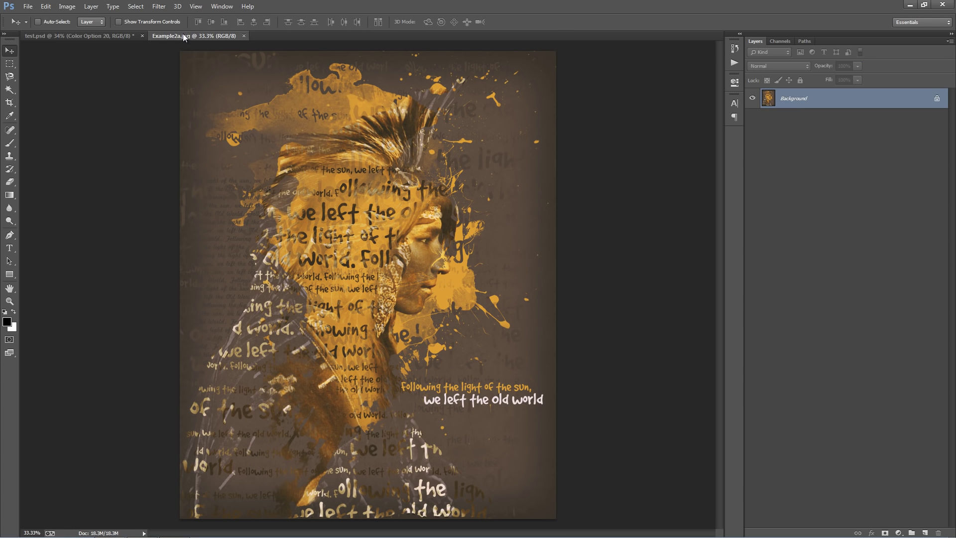
left_click(93, 35)
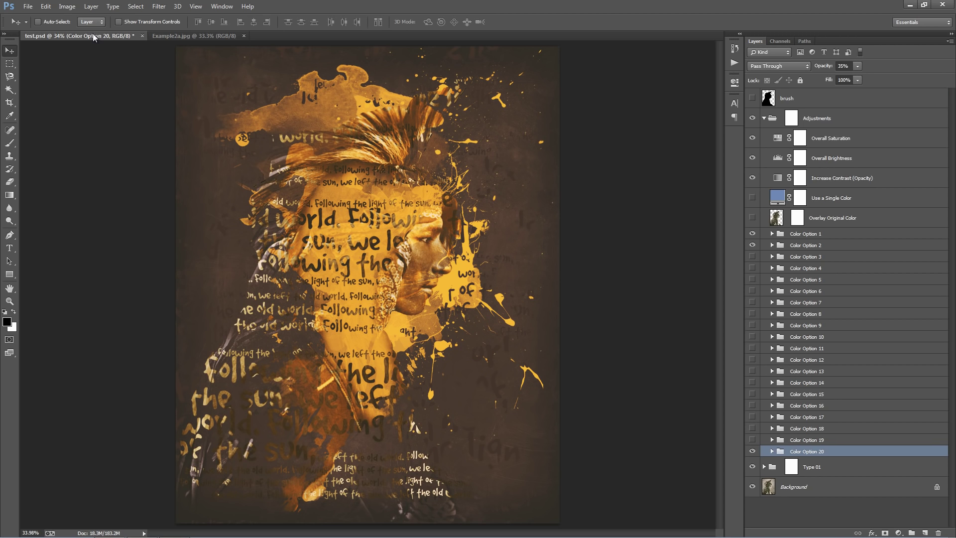
left_click(192, 36)
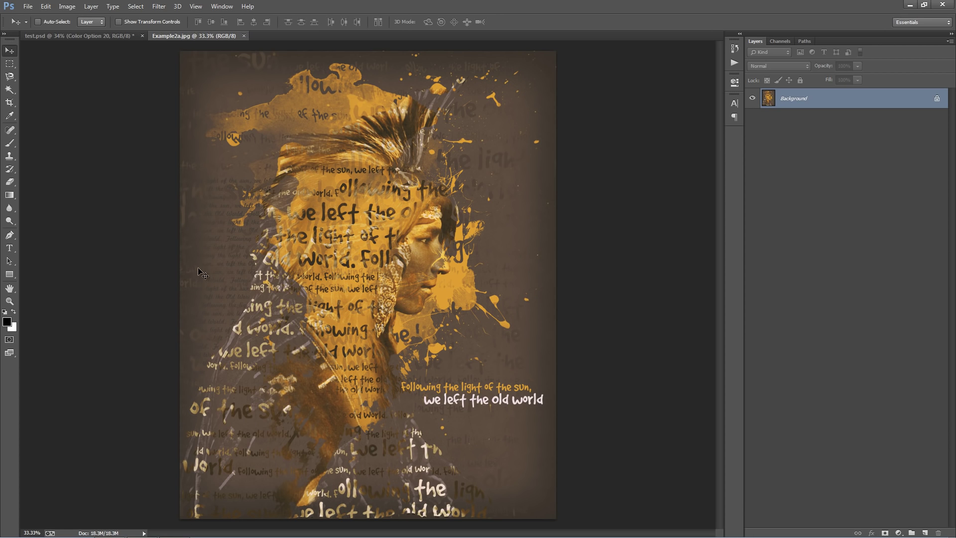
left_click(112, 34)
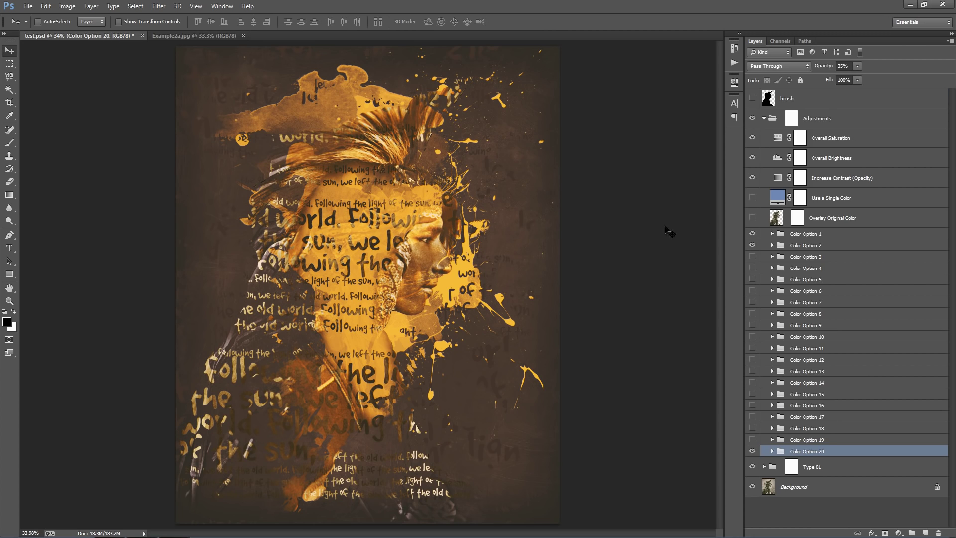
Collapse the Adjustments group, expand Type 01, and turn on and expand its Extra text group.
left_click(764, 118)
left_click(764, 138)
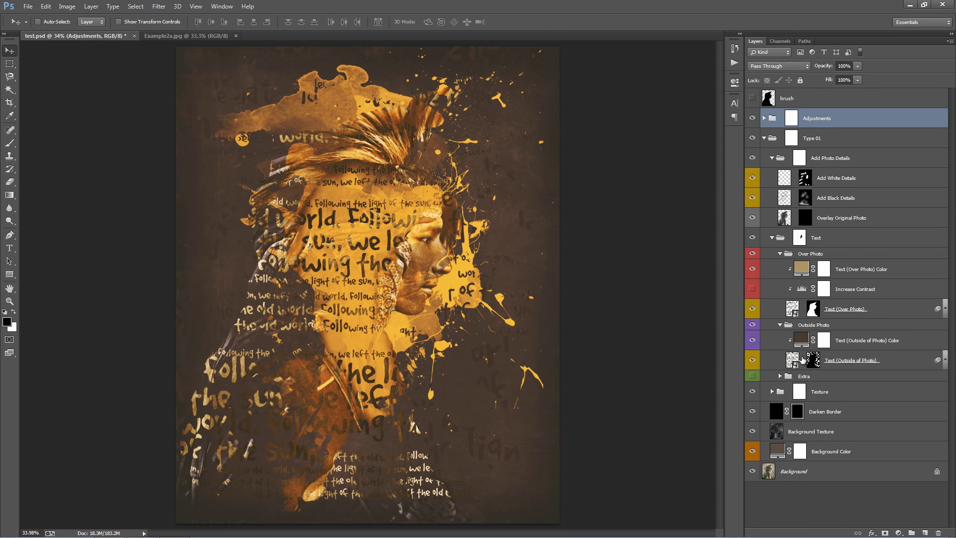
left_click(855, 360)
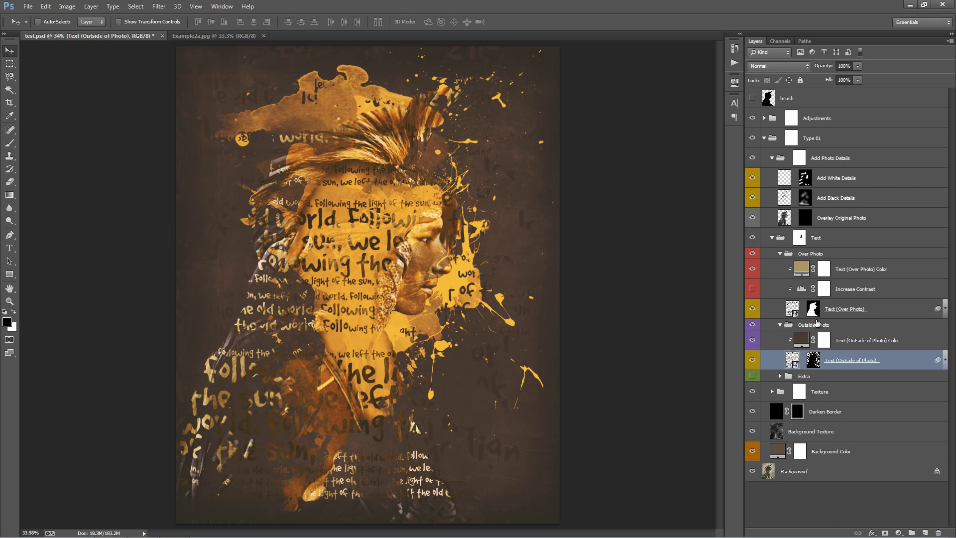
left_click(777, 374)
left_click(753, 379)
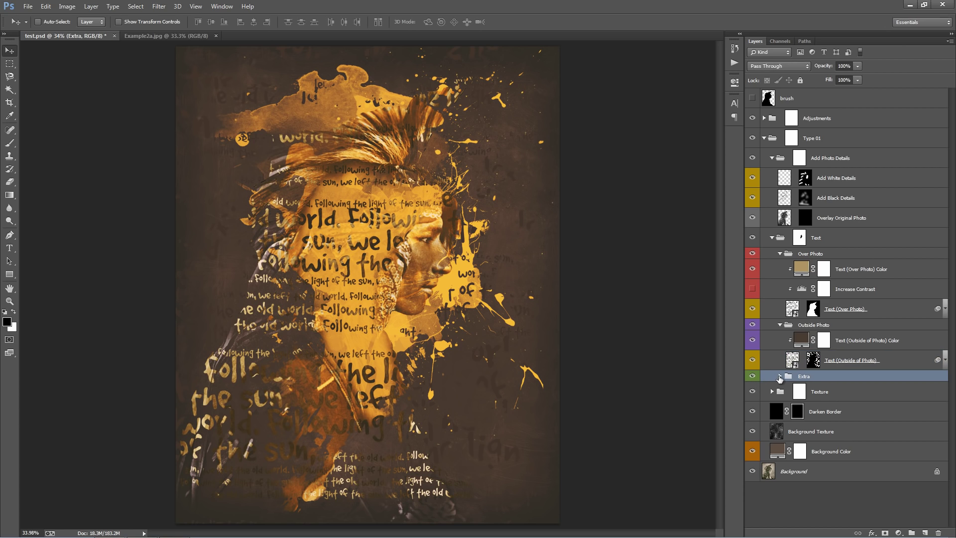
left_click(779, 376)
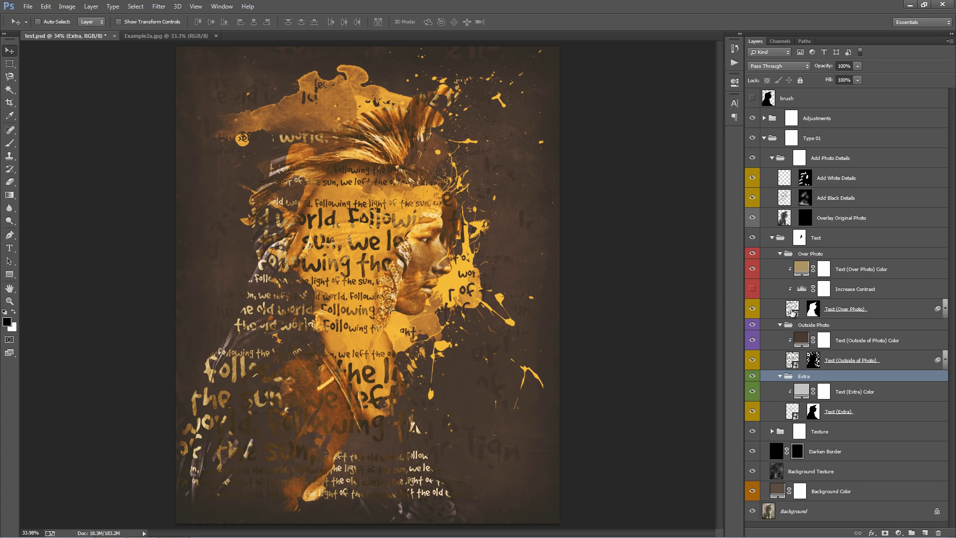
Open the Text (Over Photo) smart object, copy all of its text and close it without changes.
double_click(791, 310)
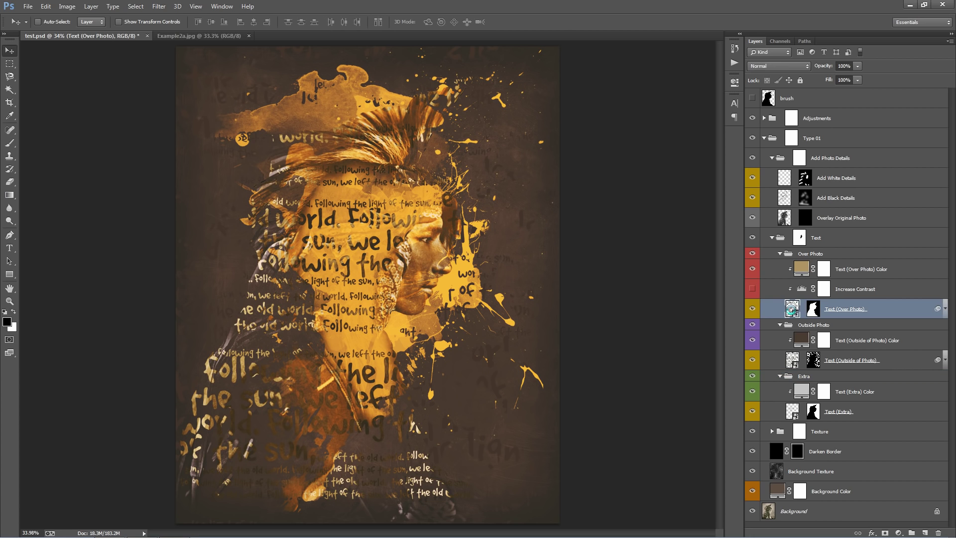
key("t")
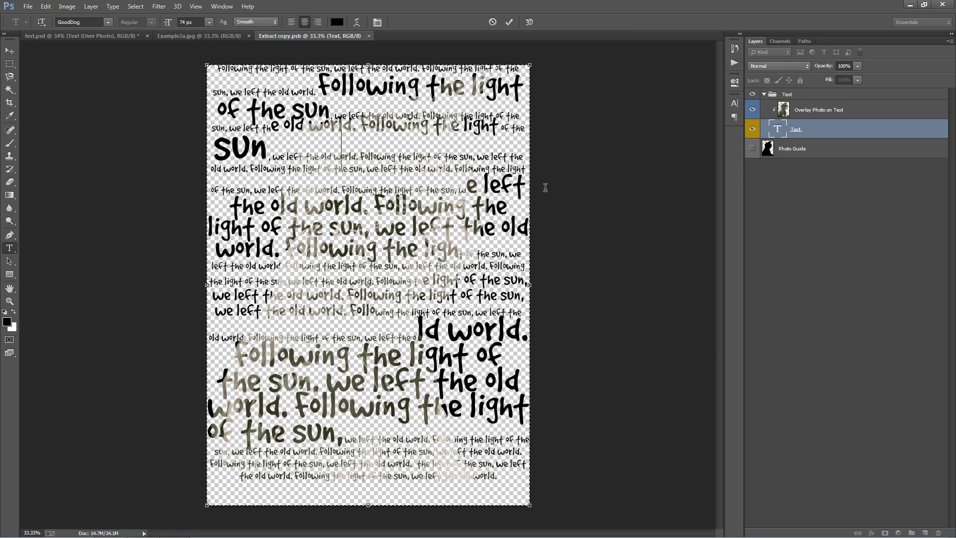
key("Return")
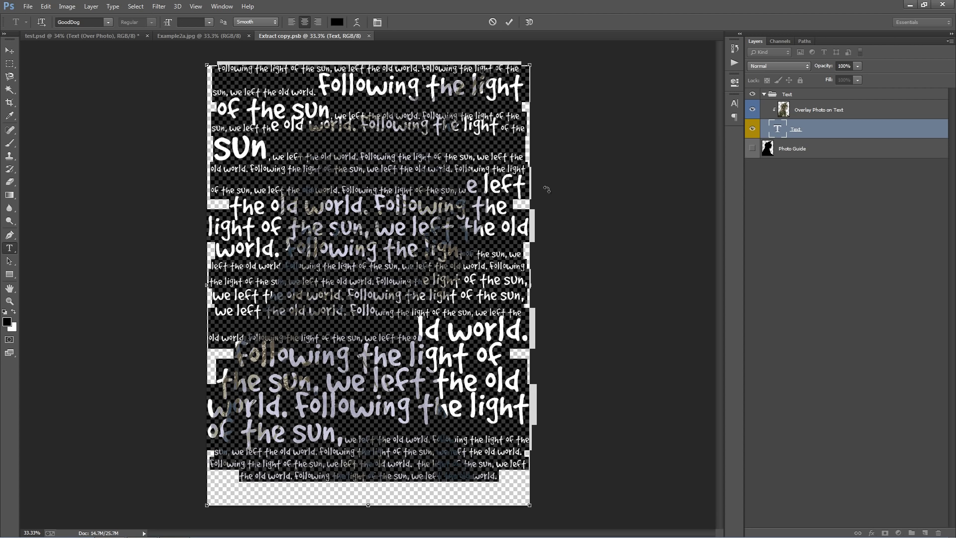
left_click(10, 50)
key("ctrl+w")
left_click(356, 109)
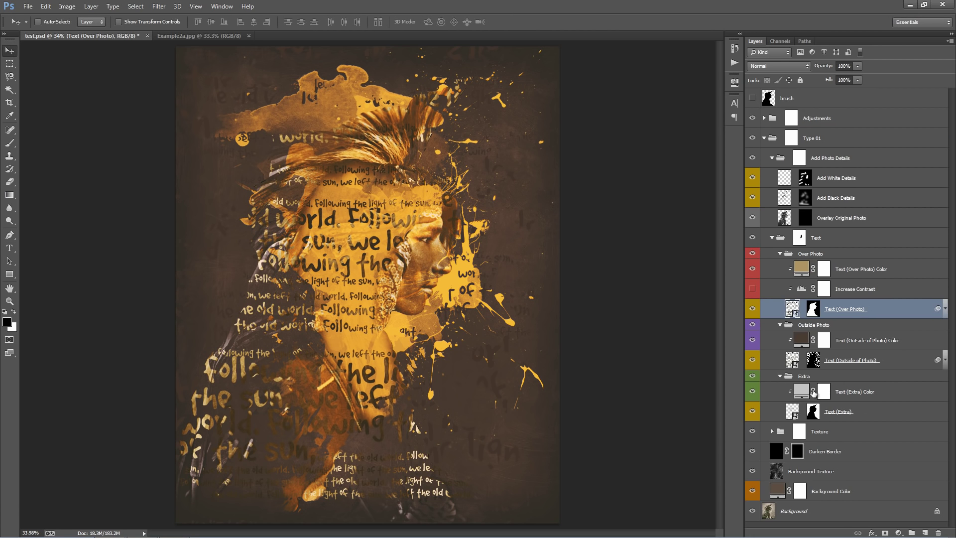
Open the Text (Extra) smart object and replace its placeholder paragraphs with the copied text.
double_click(792, 412)
key("t")
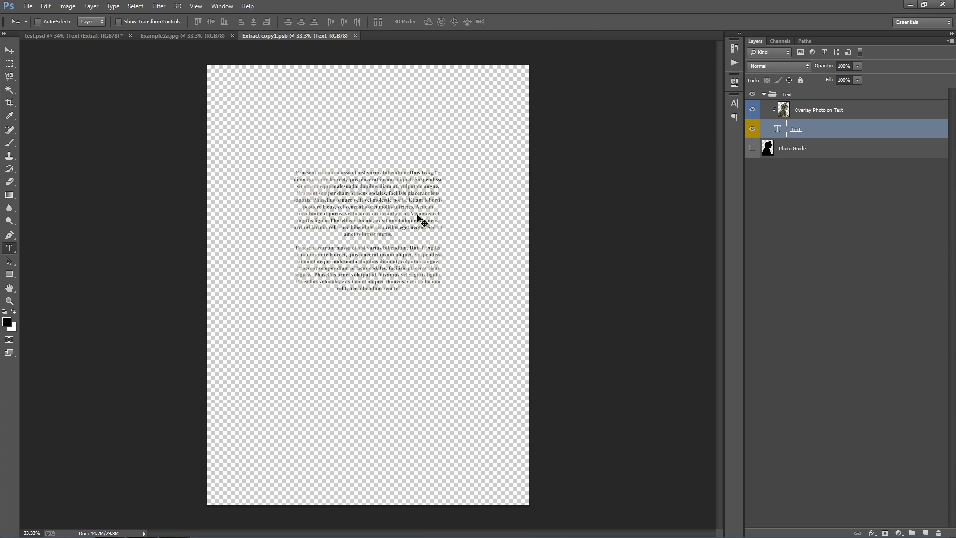
left_click(371, 200)
key("ctrl+a")
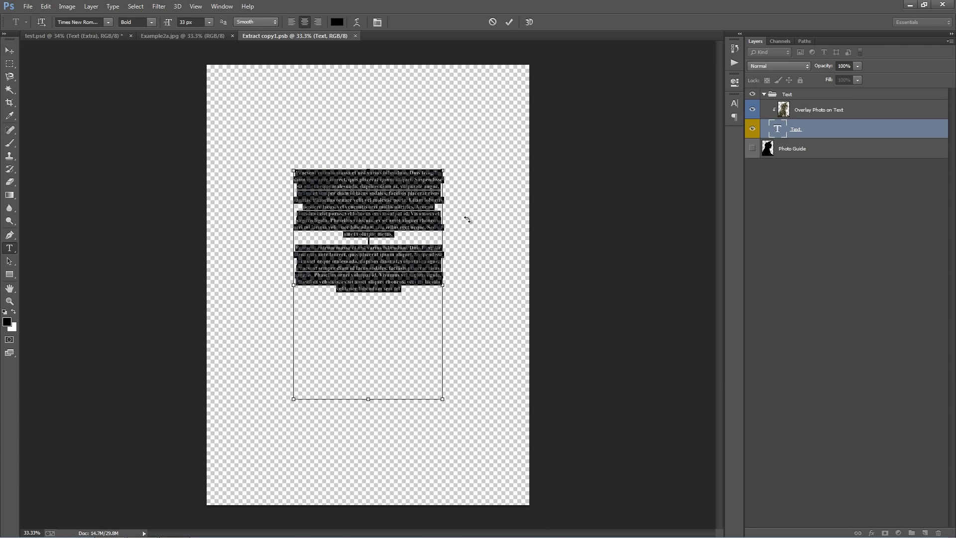
key("ctrl+v")
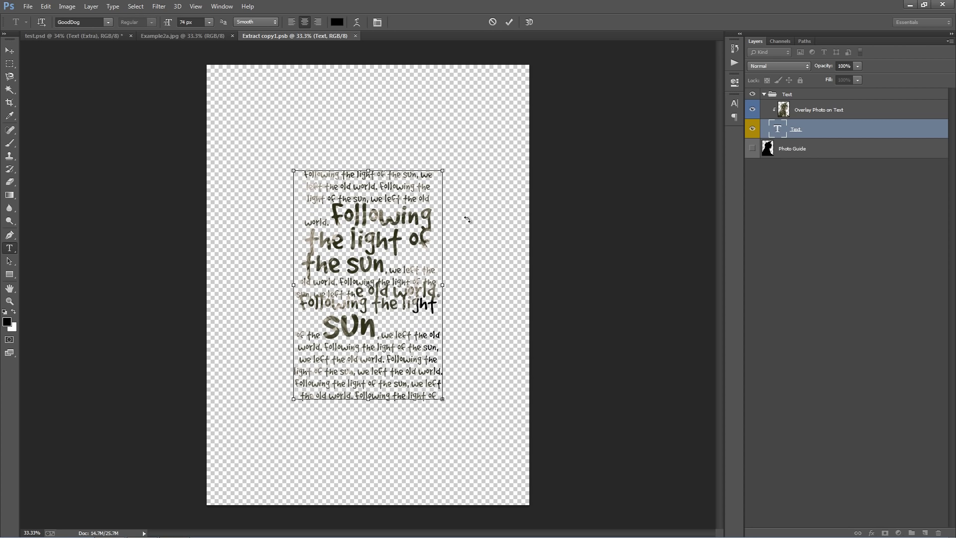
Set all of the extra text to a font size of 33 px with Auto leading.
key("ctrl+a")
left_click(192, 21)
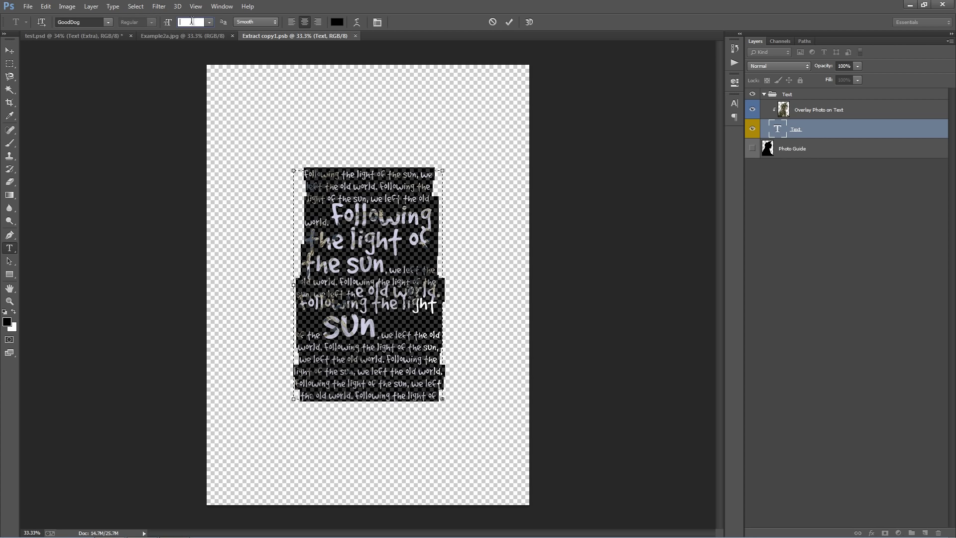
type("33")
key("Return")
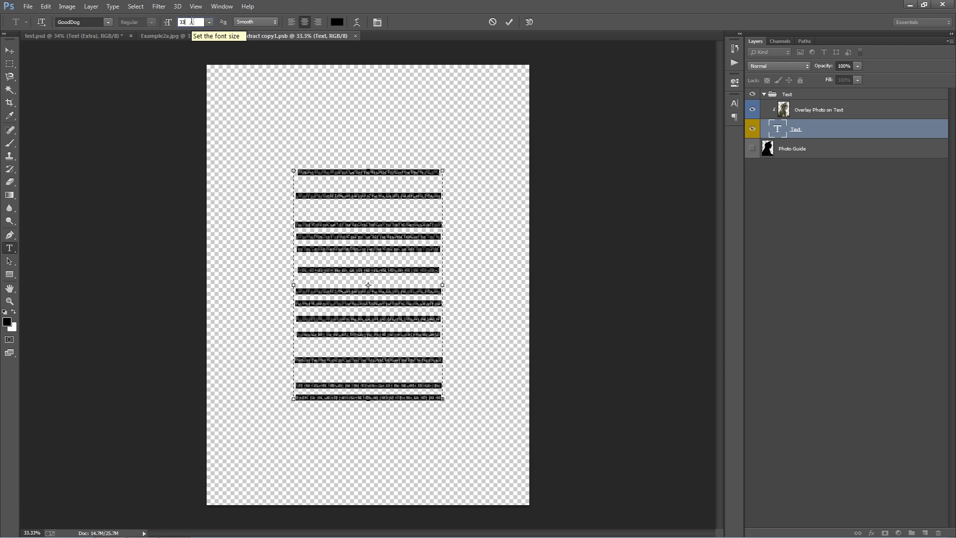
left_click(734, 103)
left_click(697, 123)
left_click(713, 124)
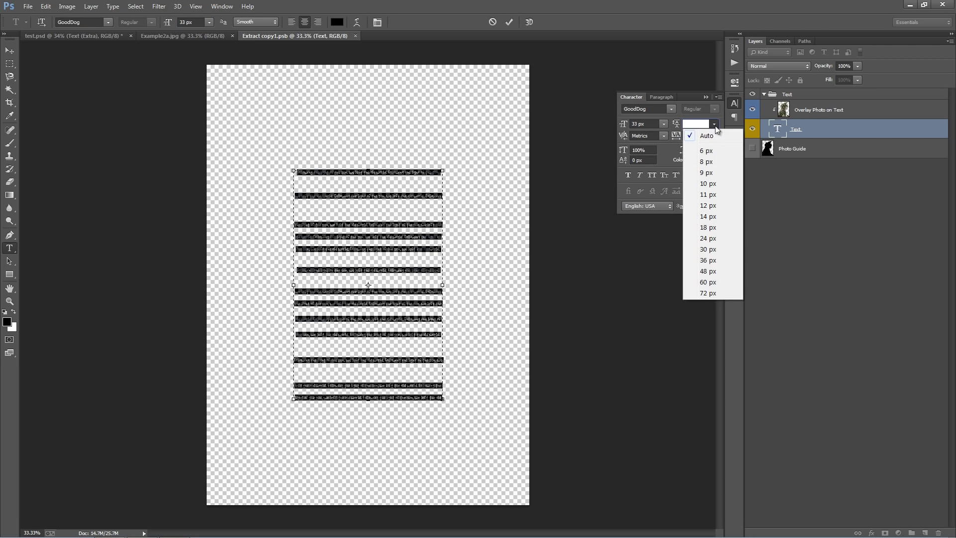
left_click(716, 136)
left_click(715, 136)
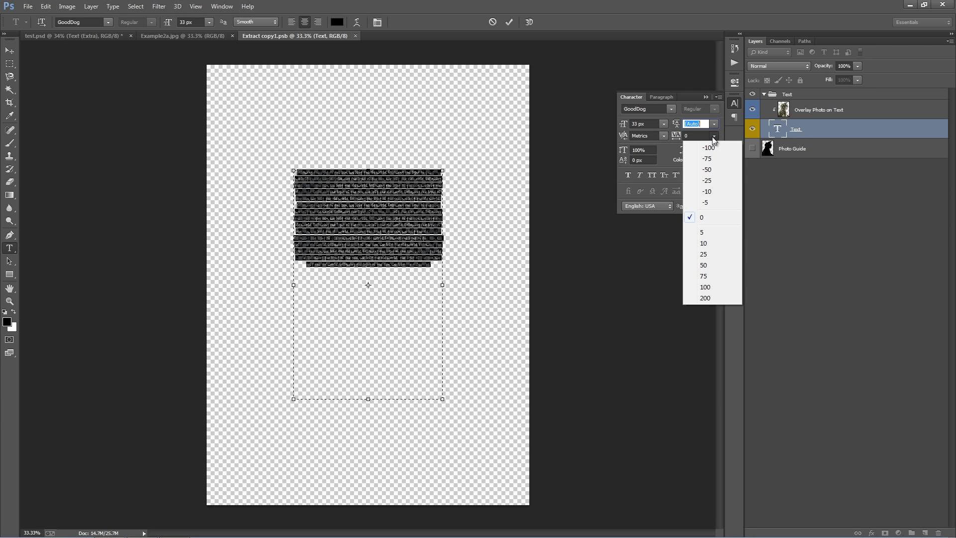
left_click(709, 102)
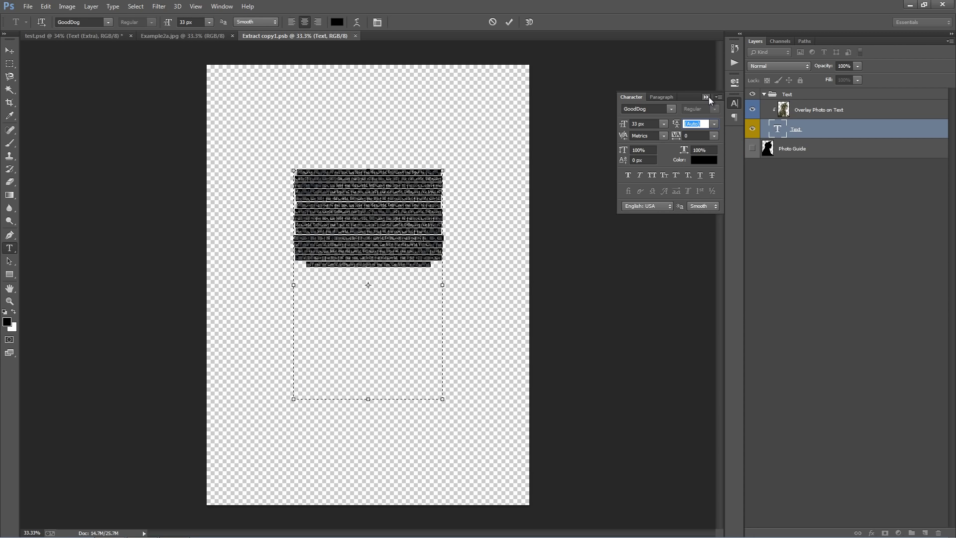
left_click(707, 96)
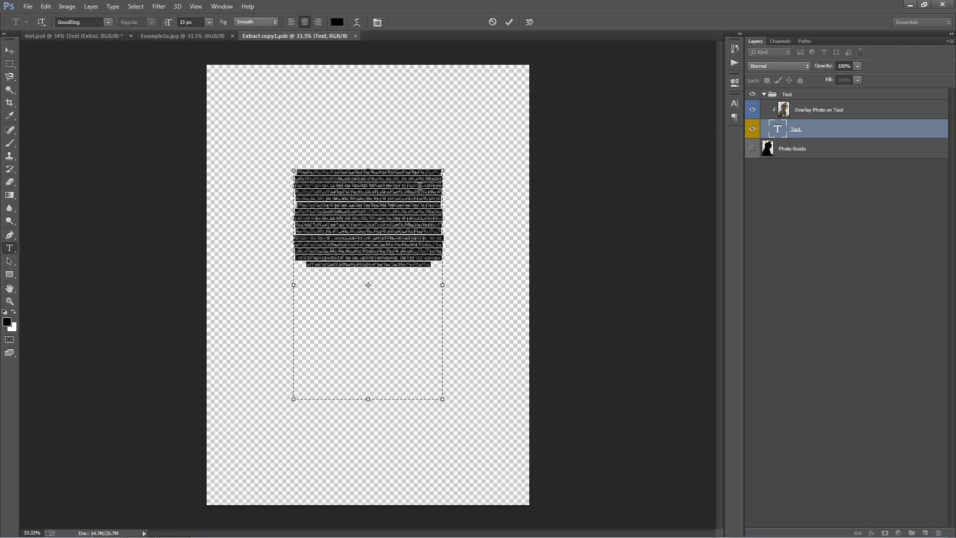
Change the extra text's font to Loki Cola and shift the text block slightly down and right.
left_click(86, 21)
type("Loki Cola")
key("Return")
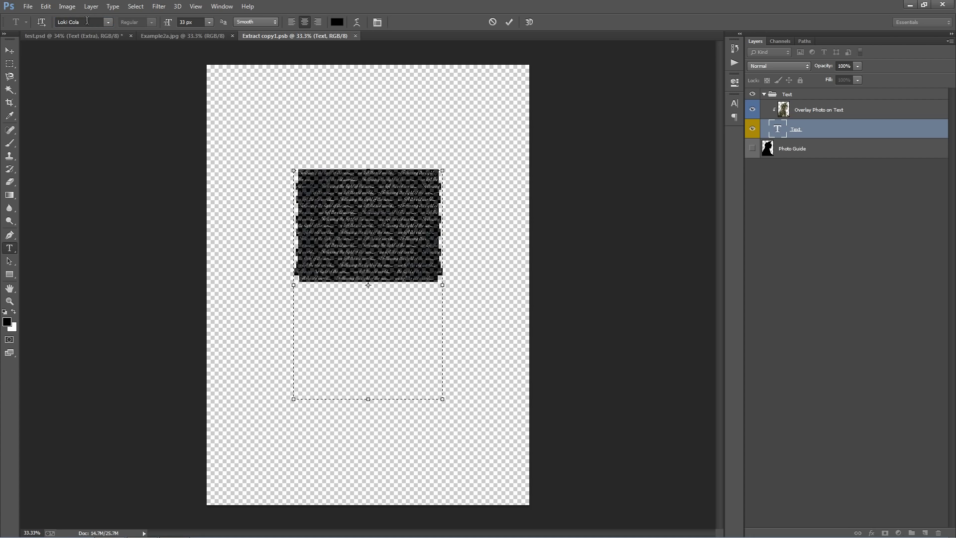
left_click(10, 51)
left_click_drag(386, 207, 390, 230)
left_click_drag(448, 182, 452, 192)
Save and close the extra text document, and move the extra text to the portrait's left edge behind the head.
key("ctrl+s")
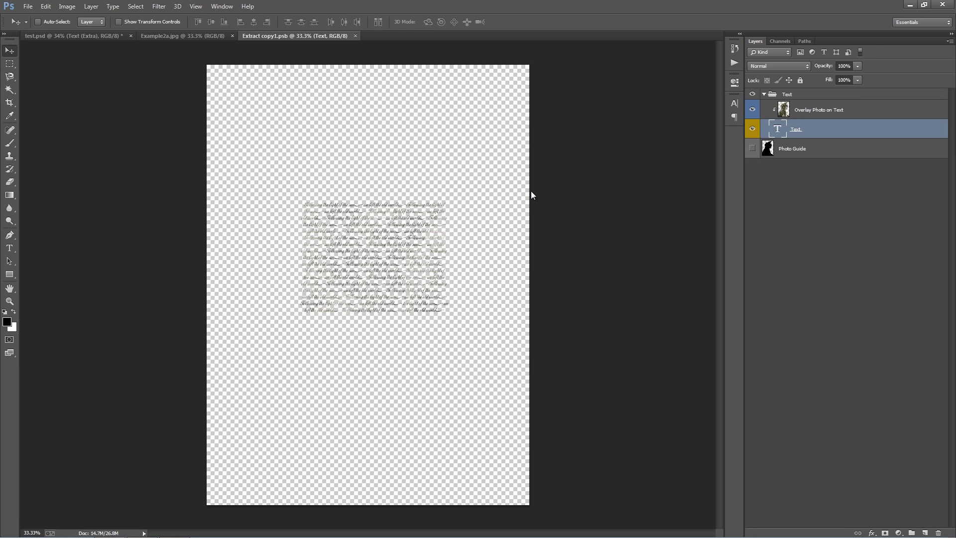
key("ctrl+w")
left_click_drag(434, 249, 325, 220)
left_click_drag(256, 239, 256, 244)
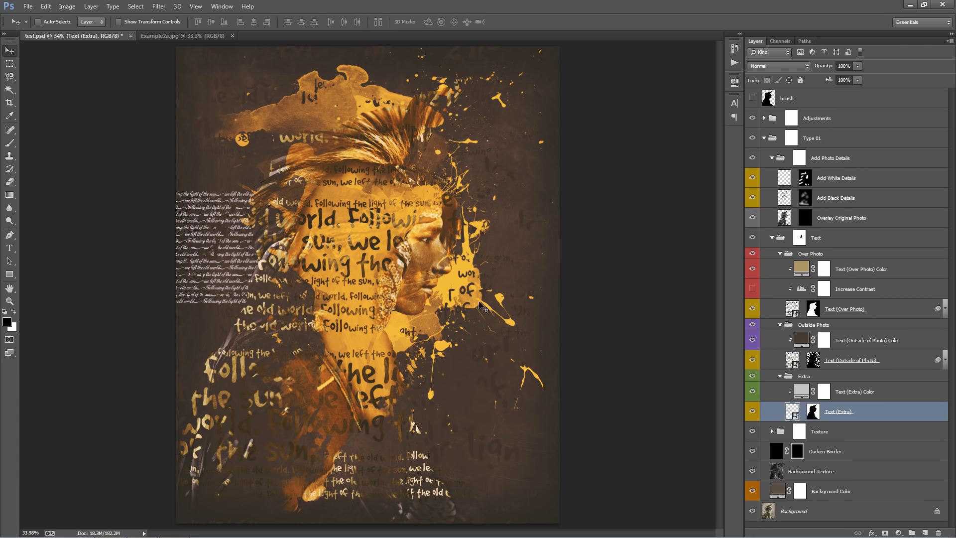
Sample the brown background for the Text (Extra) Color layer and lighten it to #68564b.
double_click(800, 391)
left_click(222, 171)
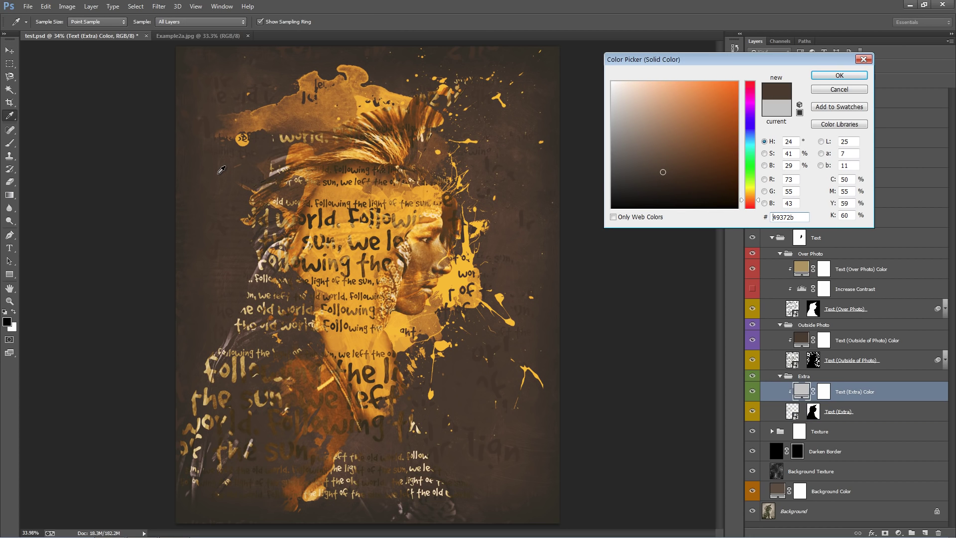
left_click_drag(662, 171, 646, 157)
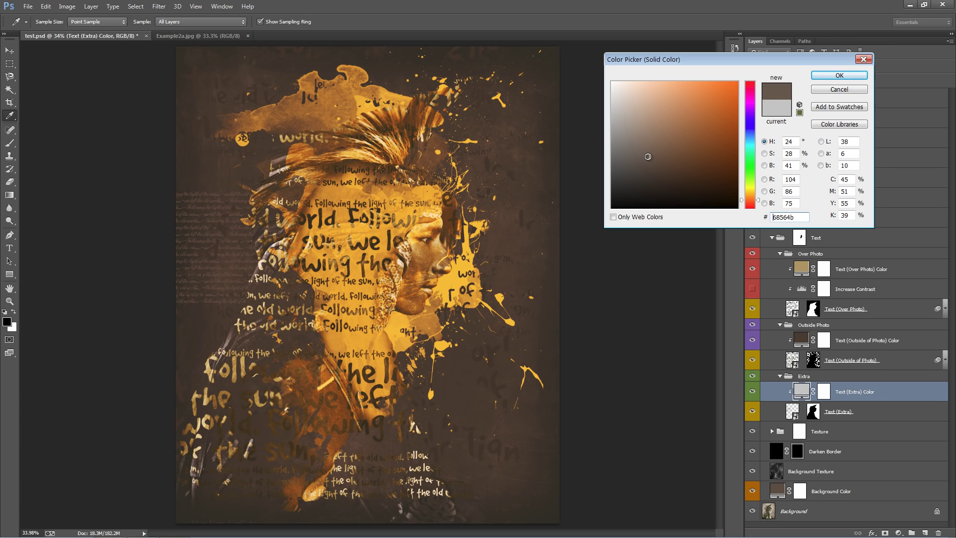
left_click(822, 75)
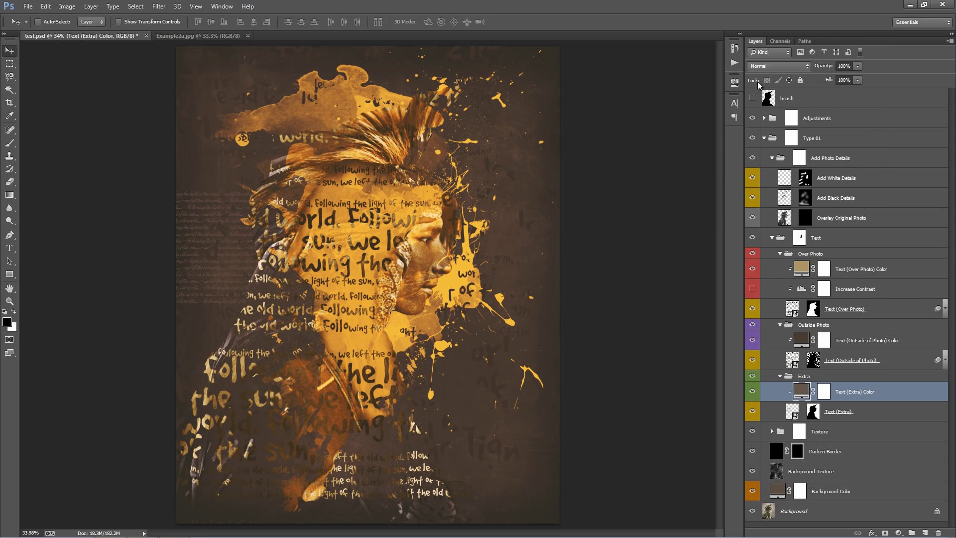
Duplicate the Extra group and expand the copy.
left_click(779, 376)
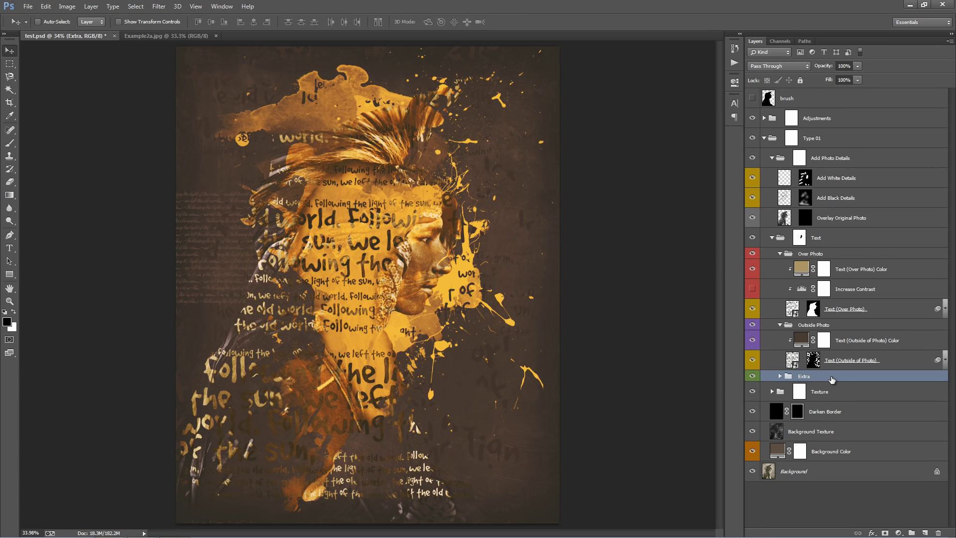
key("ctrl+j")
left_click(778, 378)
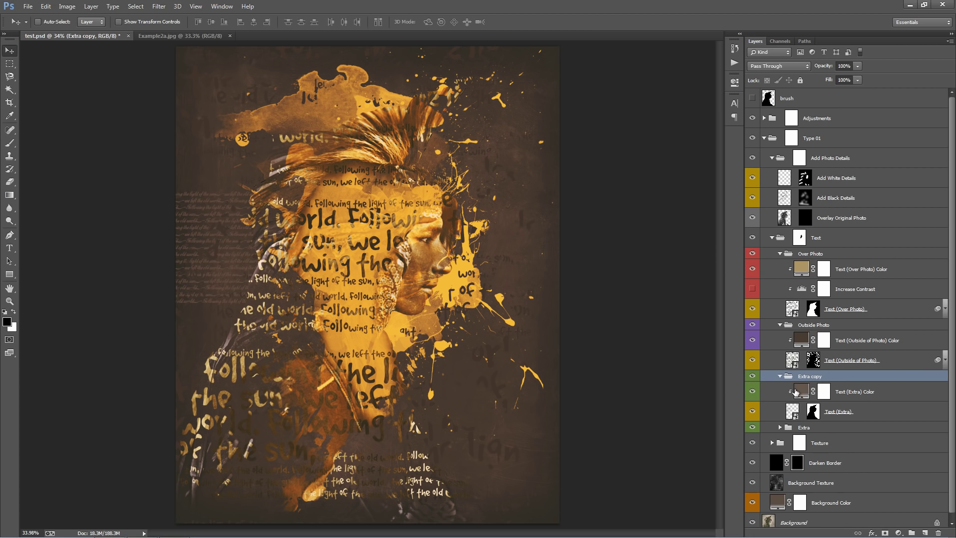
Open the Text (Extra) smart object from the duplicated group and enlarge its text box to cover the whole canvas.
double_click(795, 411)
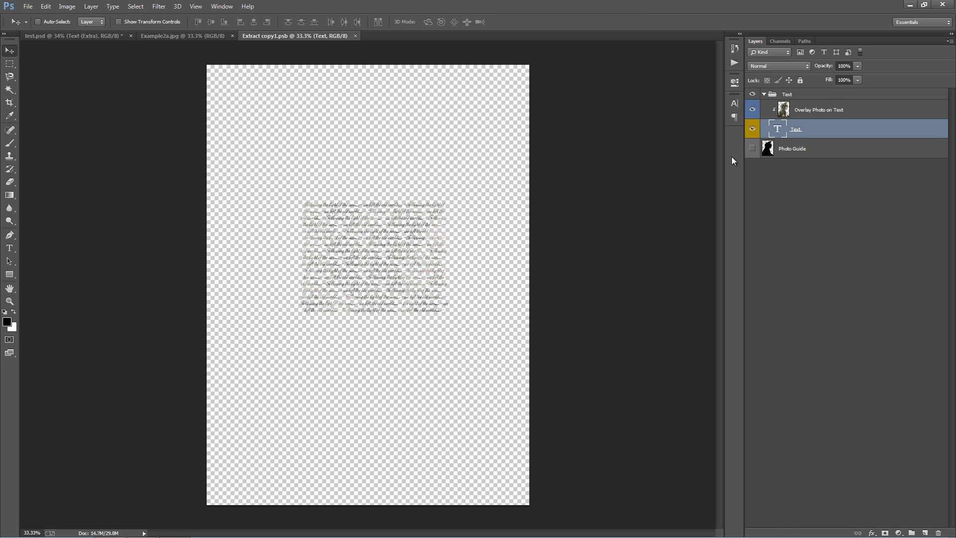
double_click(779, 133)
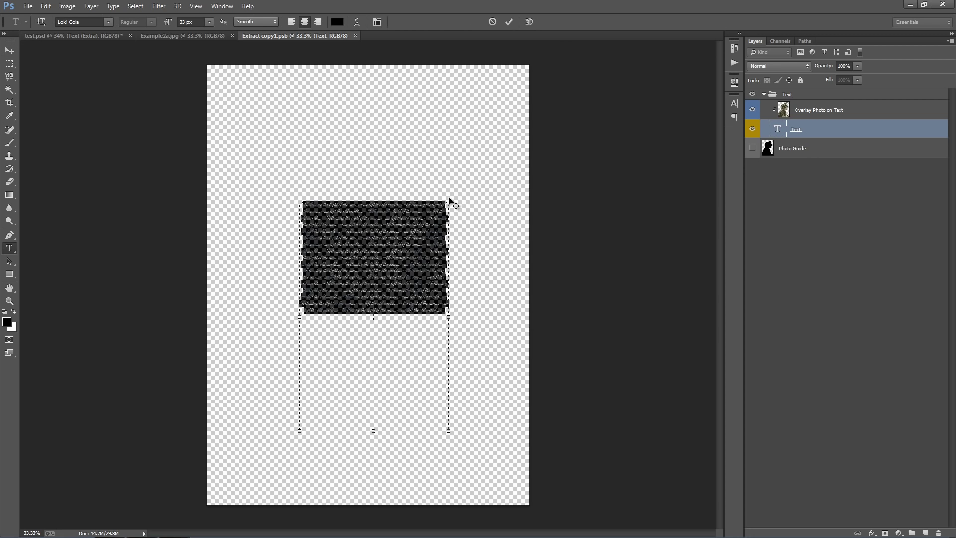
left_click_drag(448, 202, 529, 60)
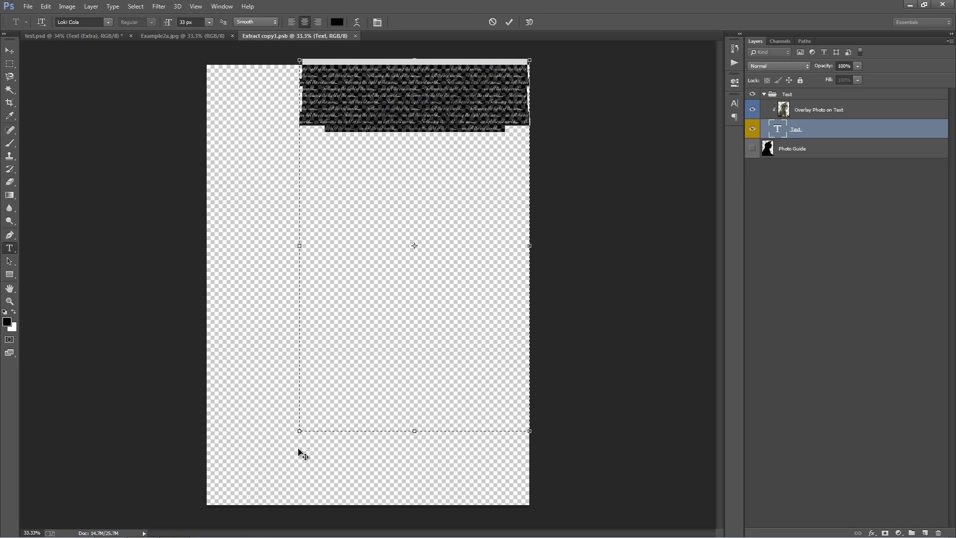
left_click_drag(300, 431, 206, 504)
Copy the script text and paste it repeatedly until it fills the whole text box.
left_click(451, 105)
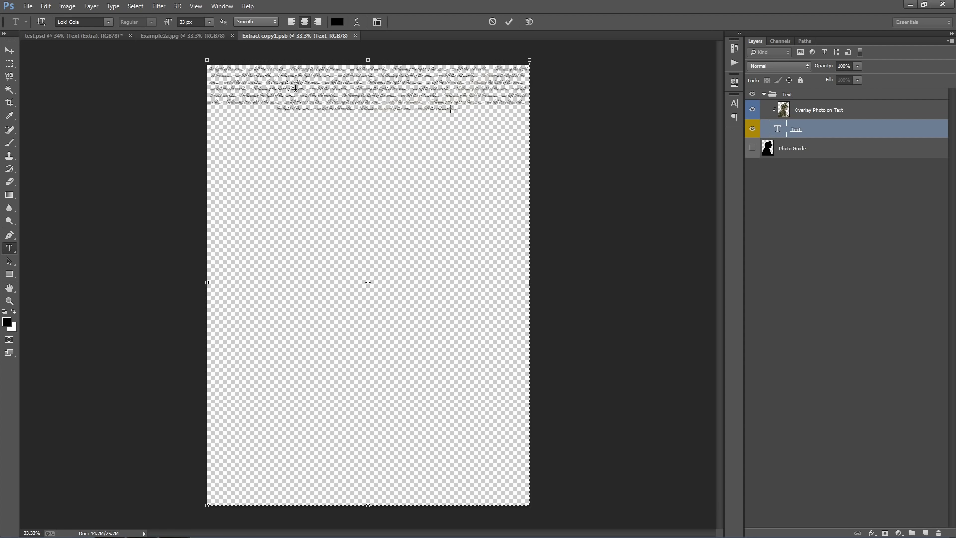
key("ctrl+a")
left_click(483, 106)
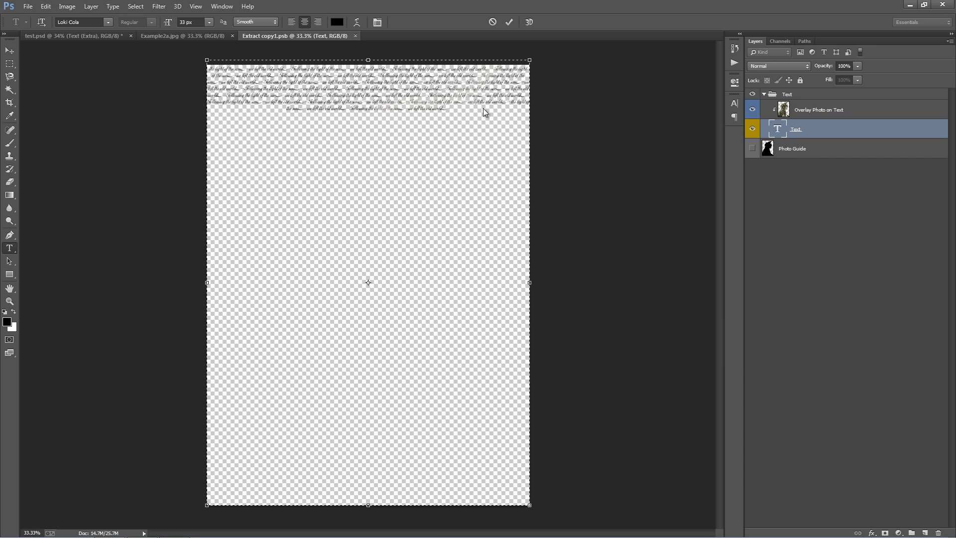
key("ctrl+v")
left_click(9, 52)
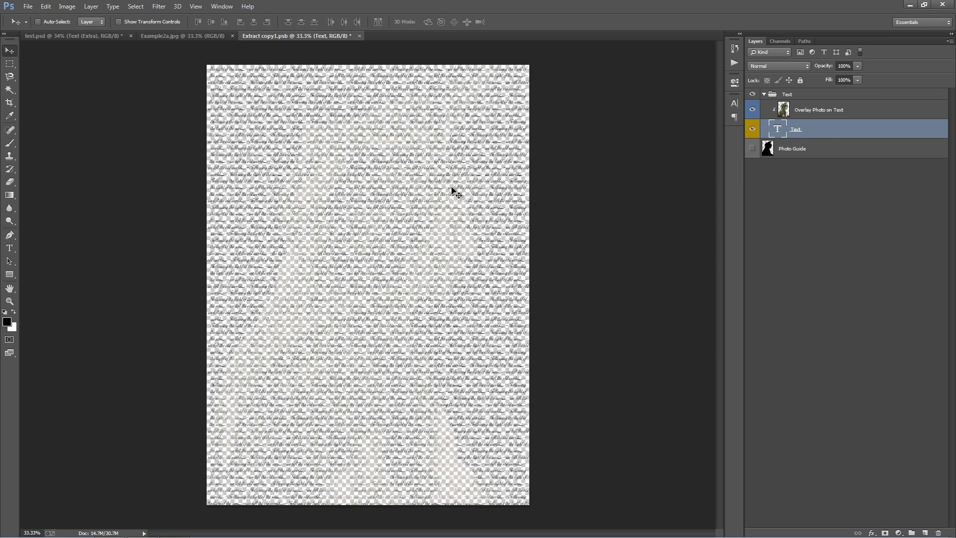
Save and close the extra text document, and shift the duplicated extra text across to the portrait's right side.
key("ctrl+s")
key("ctrl+w")
left_click_drag(272, 174, 410, 179)
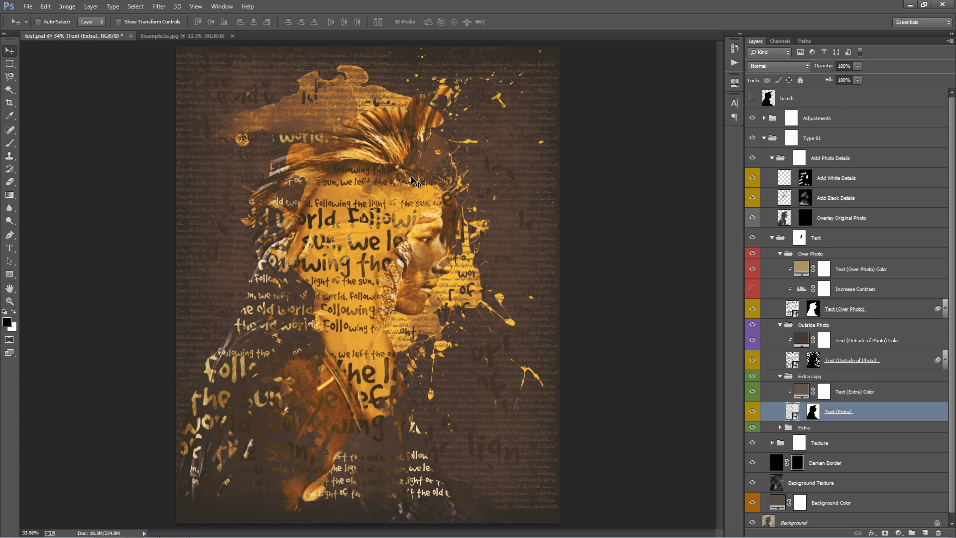
Recolour the Text (Extra) Color layer in the Extra copy group to a slightly more saturated brown.
double_click(800, 392)
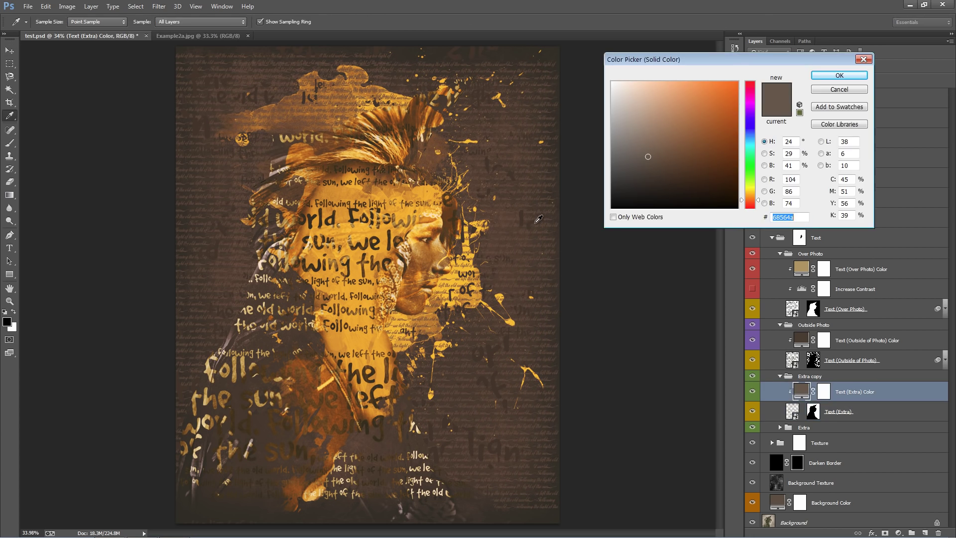
left_click(647, 162)
left_click_drag(647, 162, 647, 169)
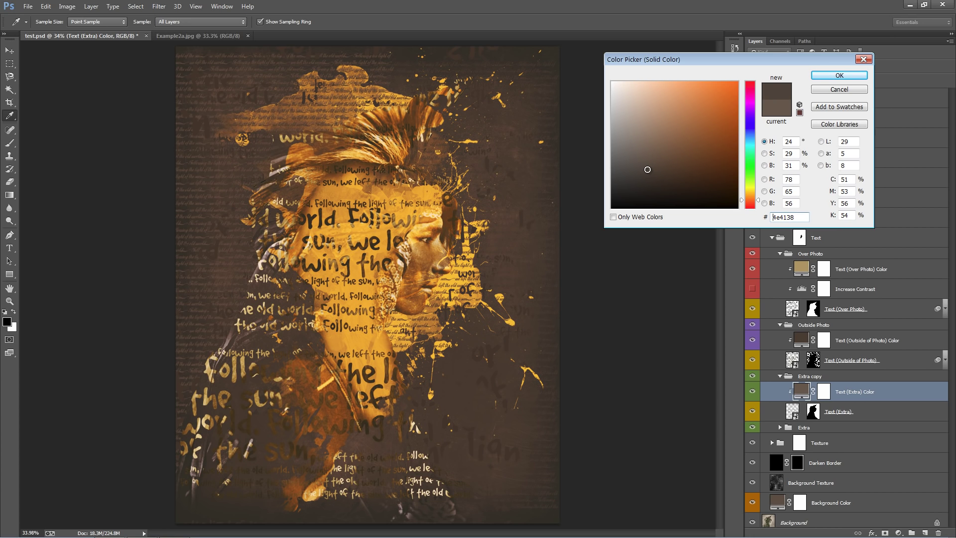
left_click(654, 166)
left_click_drag(655, 165, 658, 158)
left_click(823, 77)
Lower the opacity of the Extra copy group to 34%.
key("0")
key("0")
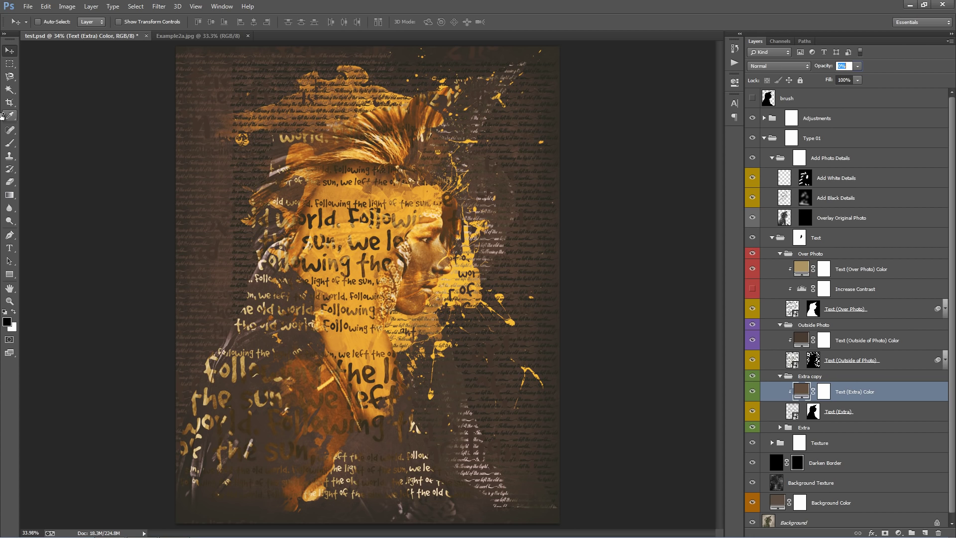
left_click(811, 376)
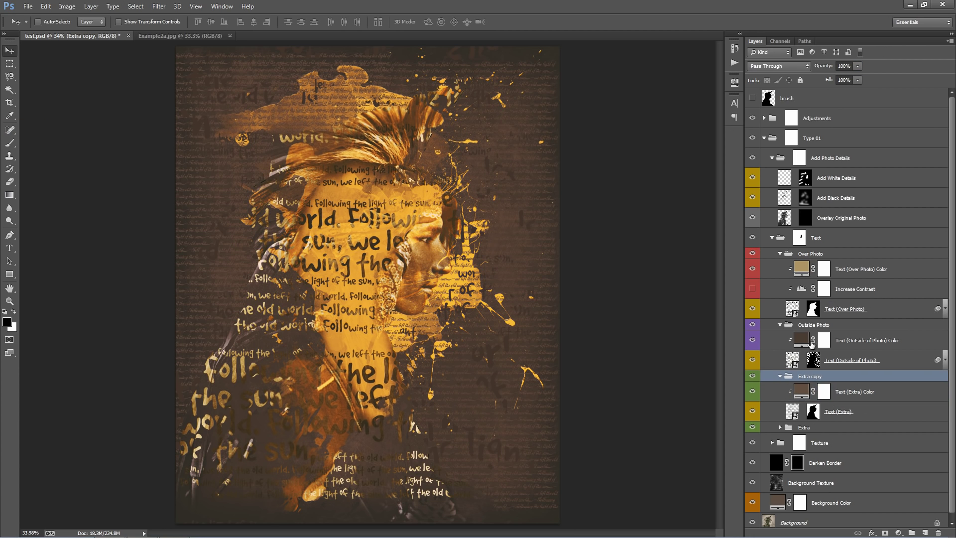
left_click_drag(825, 68, 153, 110)
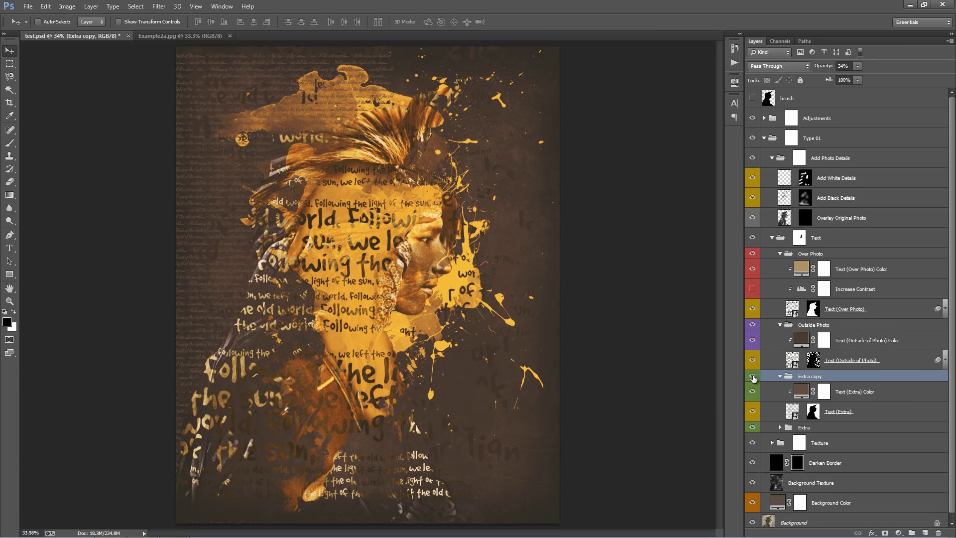
Expand the original Extra group and open its Text (Extra) smart object for editing.
left_click(753, 413)
left_click(780, 428)
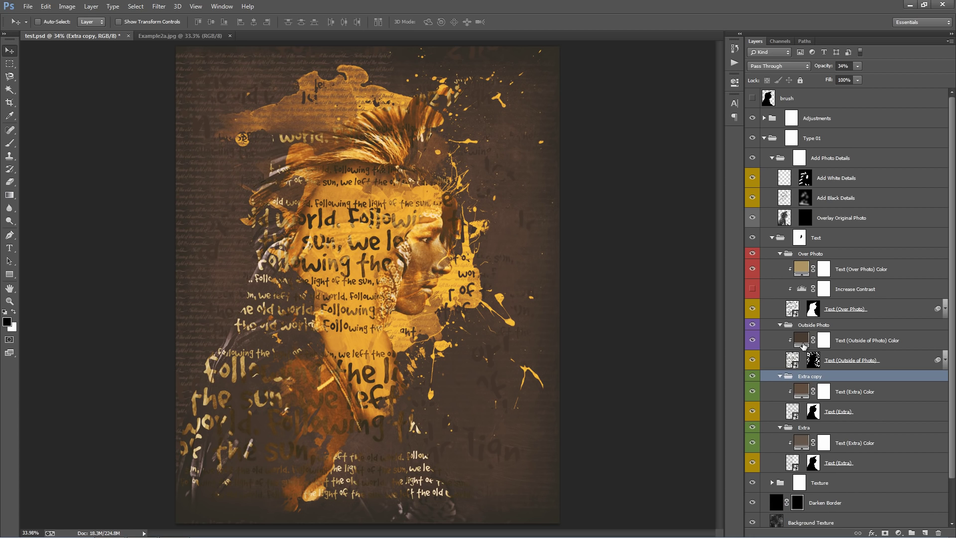
scroll(840, 391, "down", 1)
left_click(845, 422)
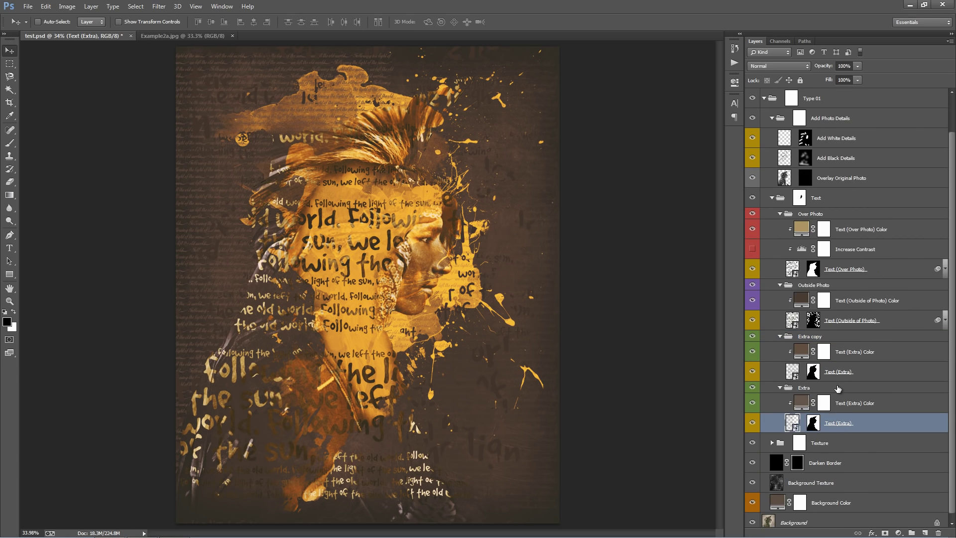
left_click(840, 379)
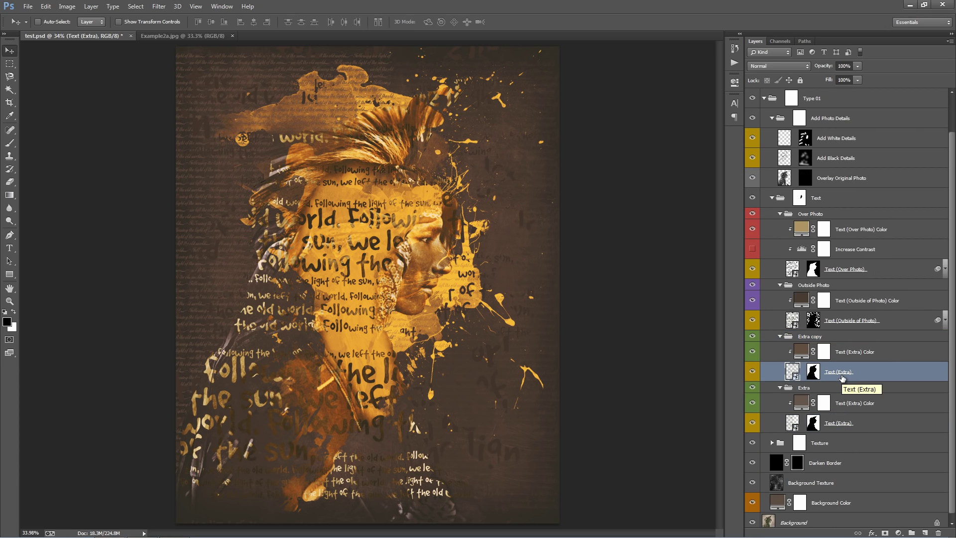
left_click(839, 422)
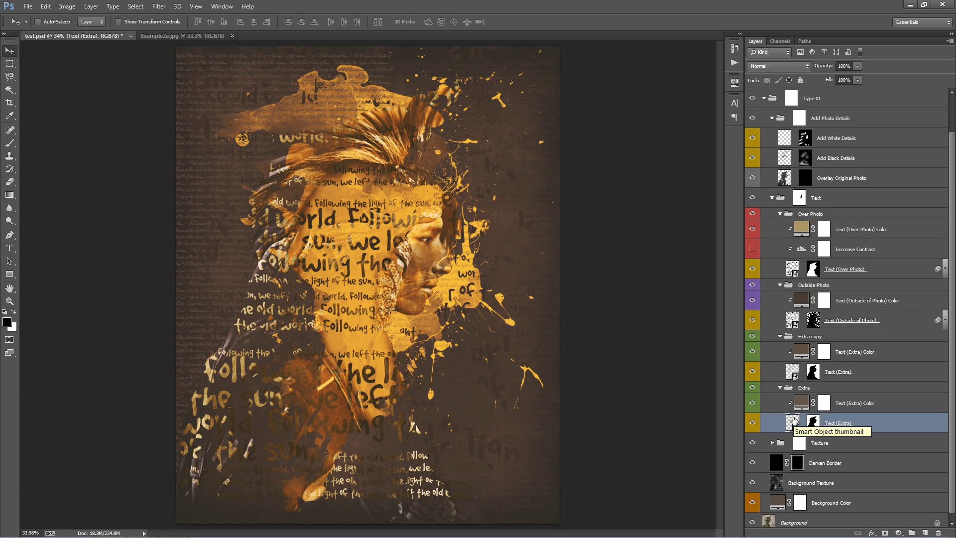
left_click(866, 374)
scroll(865, 374, "down", 1)
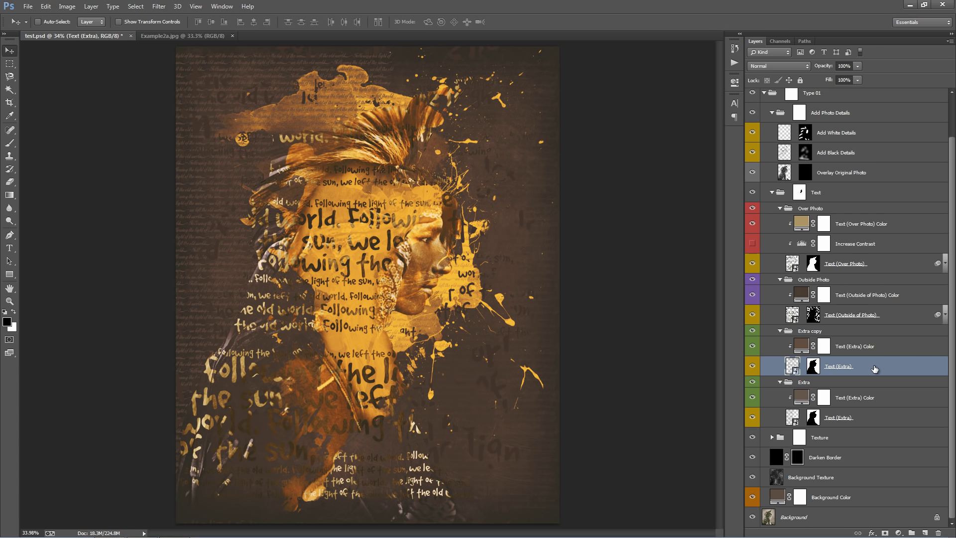
double_click(794, 421)
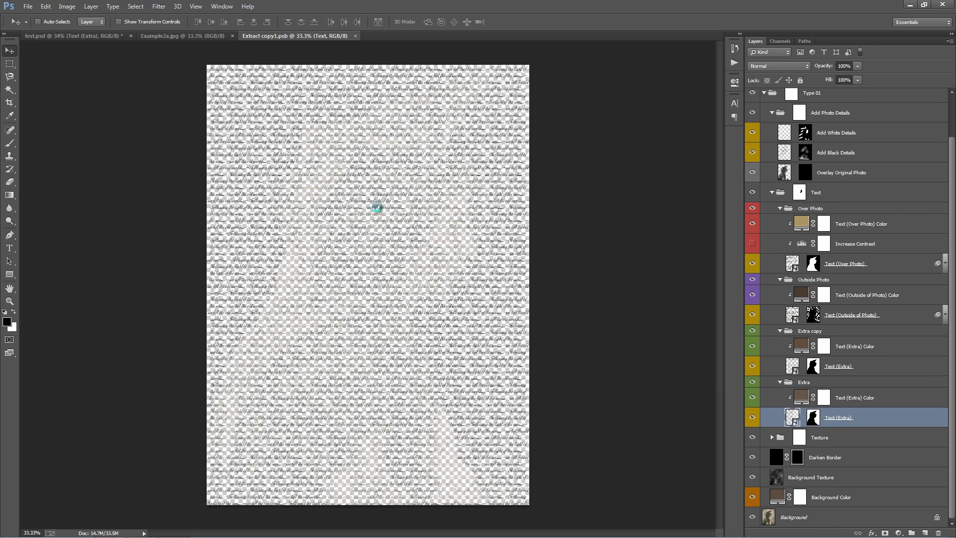
Delete the lower rows of script text, keeping only the block filling the upper quarter of the canvas.
key("t")
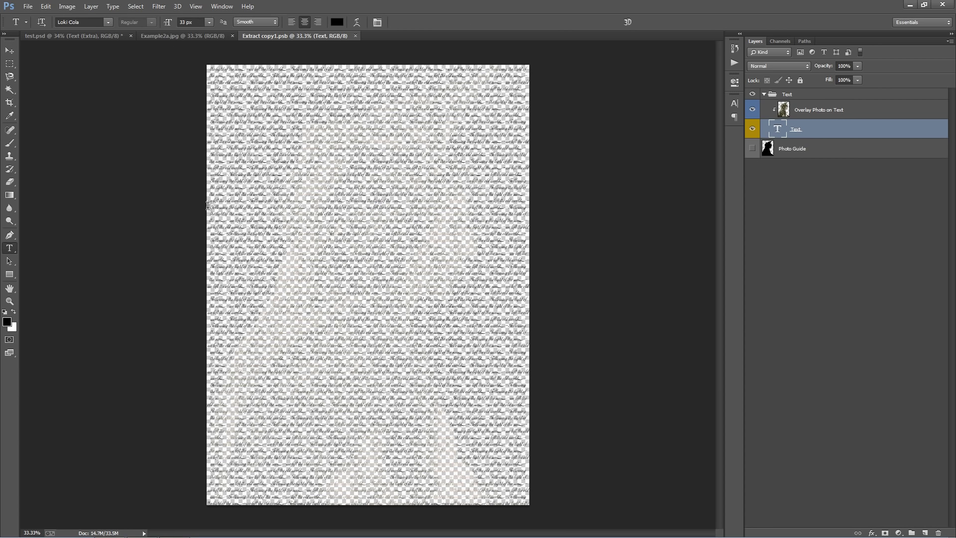
left_click_drag(208, 205, 556, 518)
key("BackSpace")
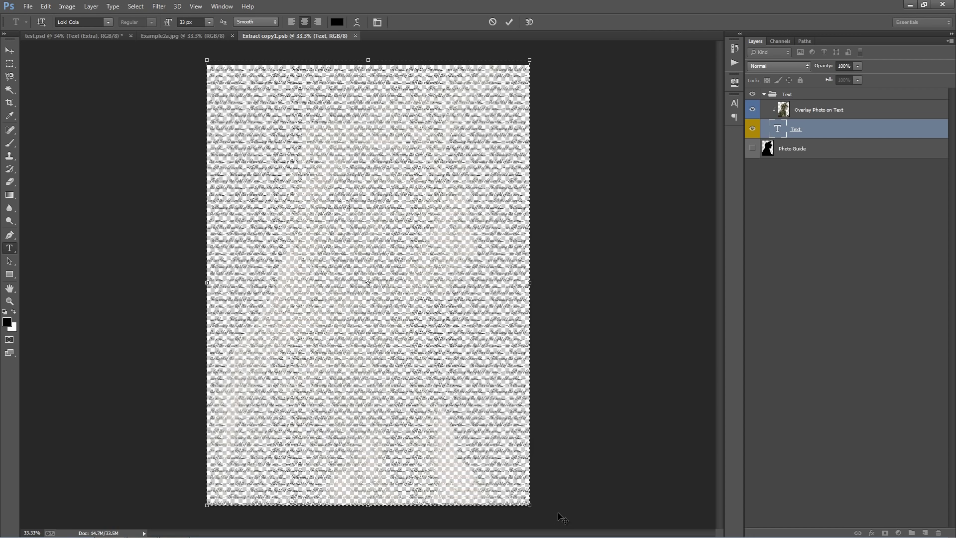
left_click_drag(426, 302, 182, 180)
key("BackSpace")
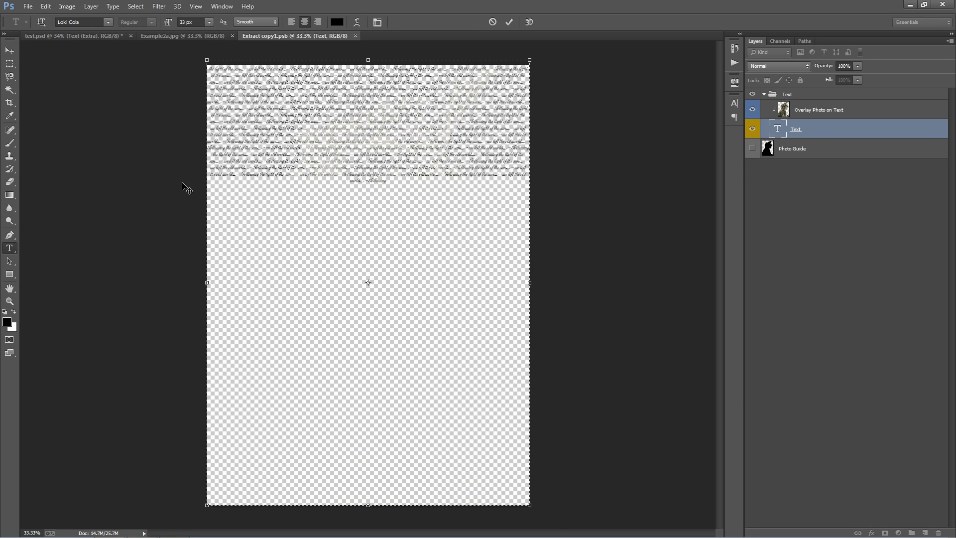
key("ctrl+Return")
key("v")
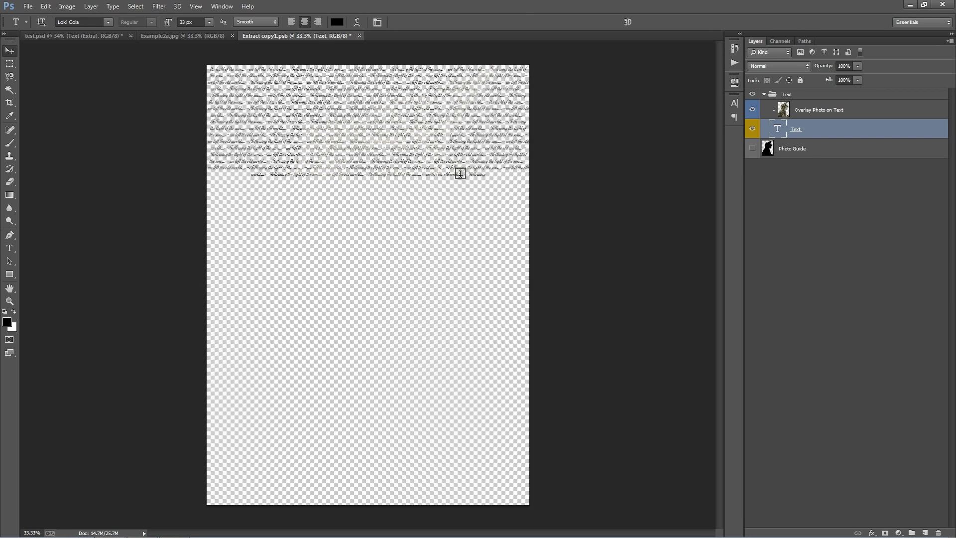
Save and close the extra text document, and move the Extra group's text down to the left edge behind the head.
key("ctrl+s")
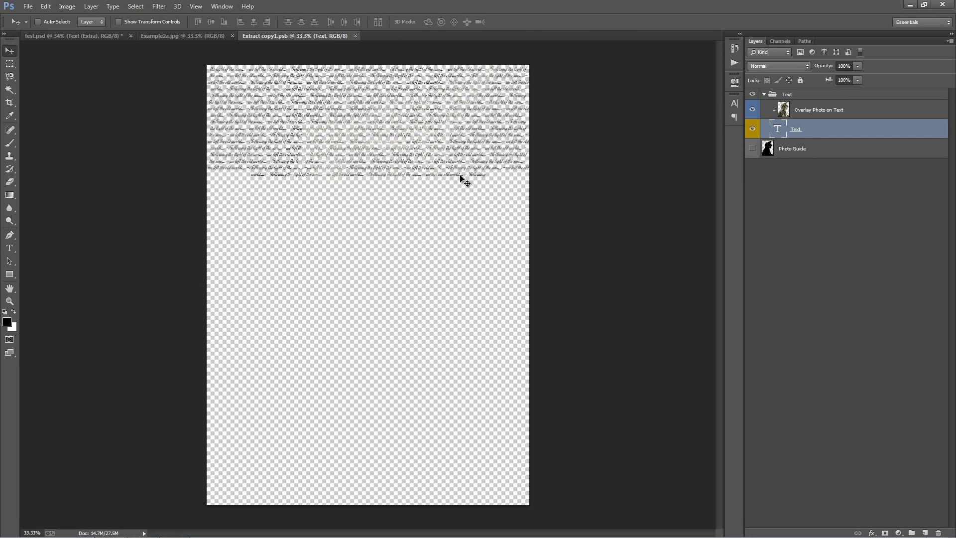
key("ctrl+w")
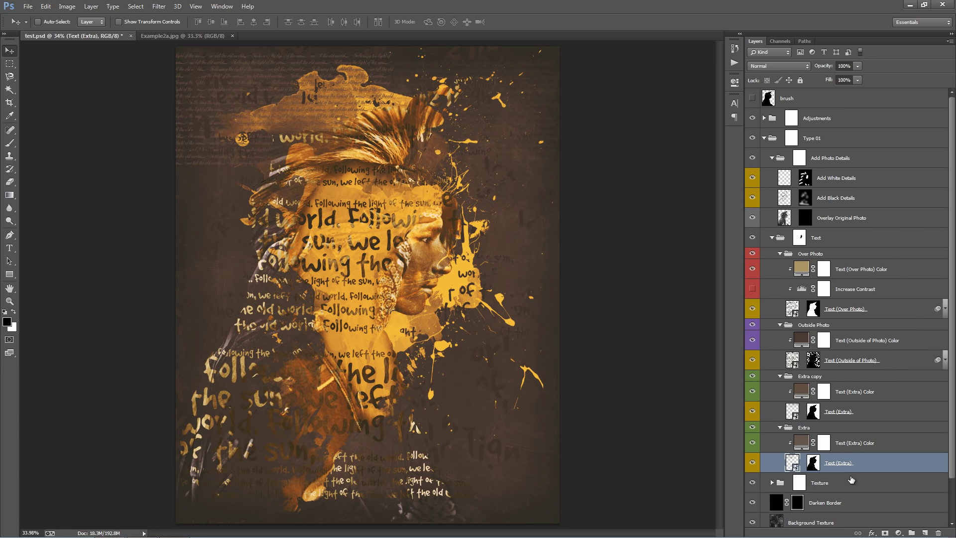
left_click_drag(310, 125, 270, 246)
Scale the Text (Extra) layer in the Extra copy group up to 238.72% and shift it down over the portrait.
left_click(846, 412)
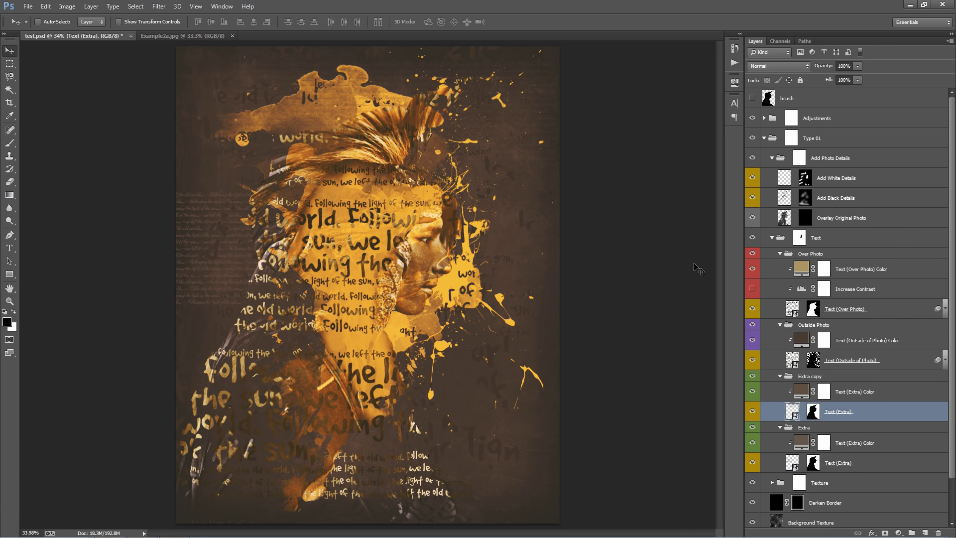
key("ctrl+minus")
key("ctrl+minus")
key("ctrl+minus")
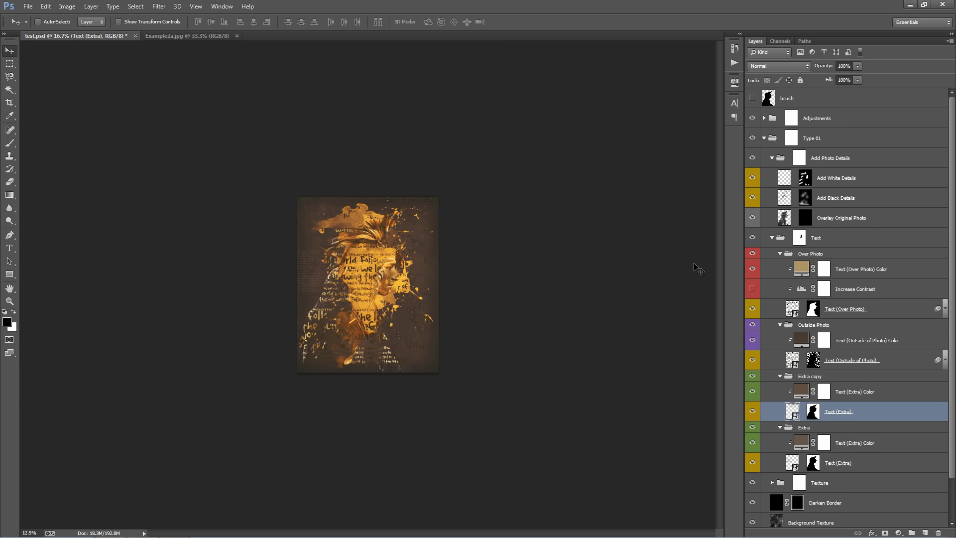
key("ctrl+t")
left_click_drag(438, 202, 522, 87)
left_click_drag(432, 153, 428, 222)
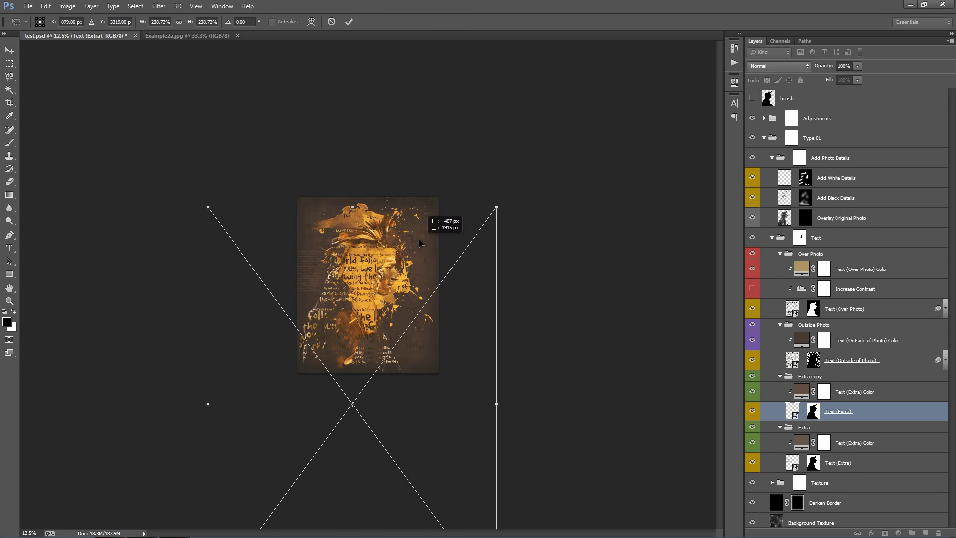
Rotate the enlarged extra text -90 degrees, position it along the portrait's right side, and apply the transform.
left_click_drag(504, 210, 154, 145)
left_click_drag(408, 315, 582, 229)
key("Return")
key("ctrl+0")
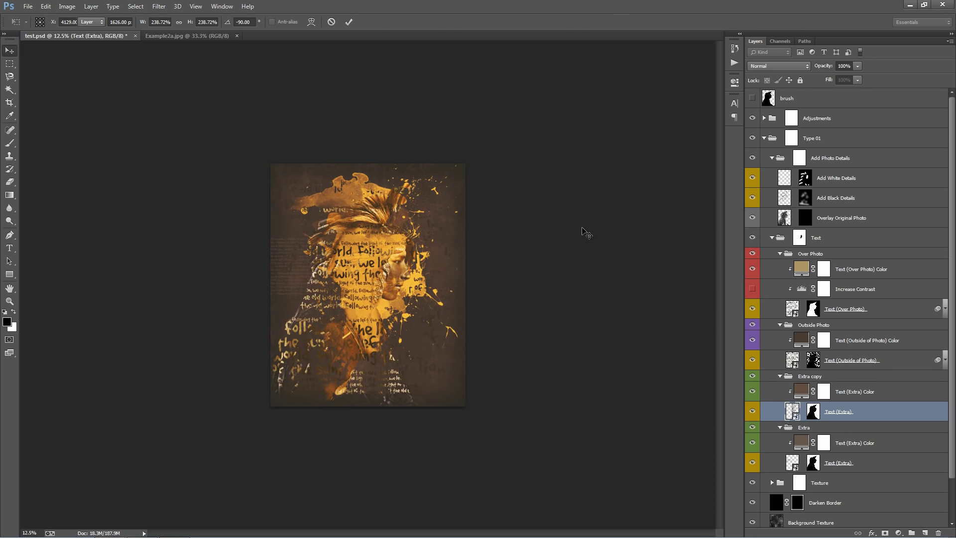
key("ctrl+plus")
key("ctrl+minus")
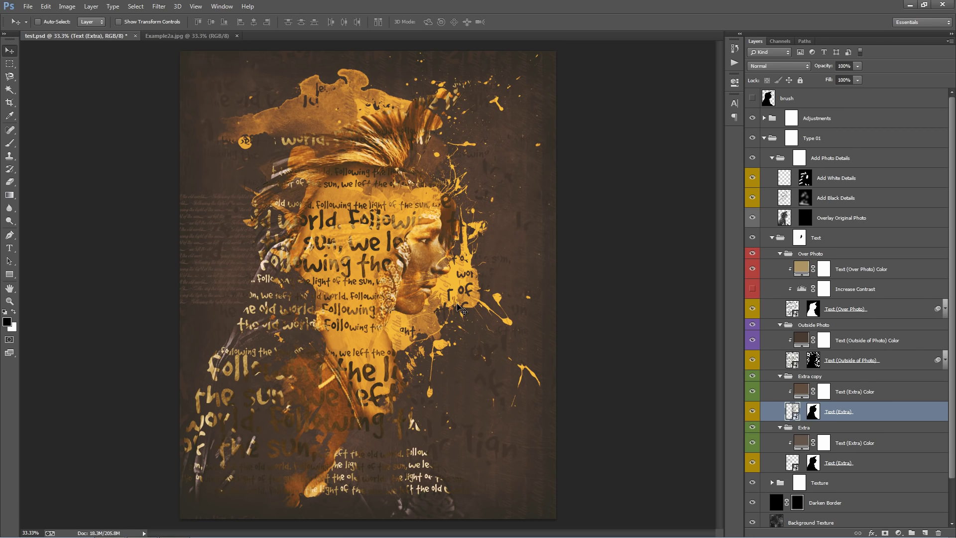
Check Example2a.jpg for the caption and add the text line "Following the light of the sun," at the portrait's lower right.
left_click(160, 37)
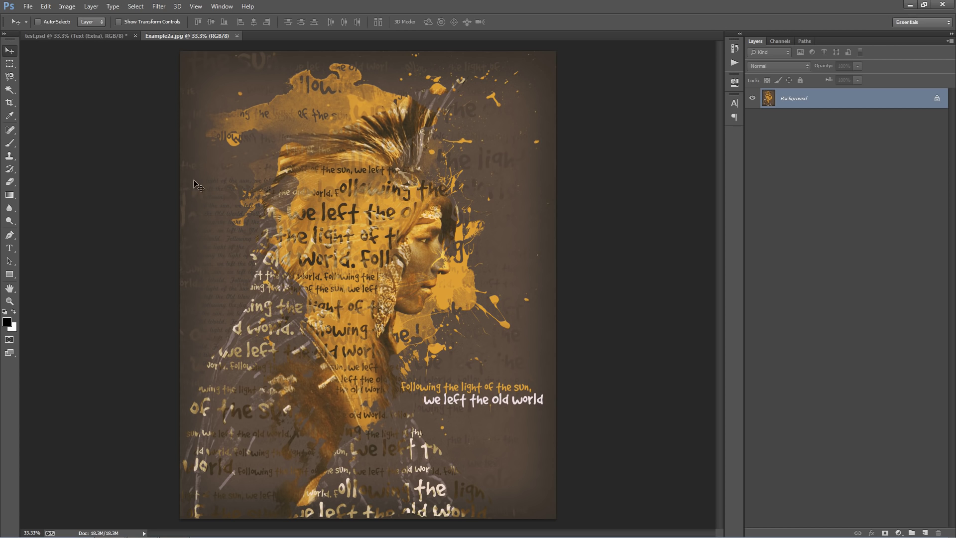
left_click(82, 37)
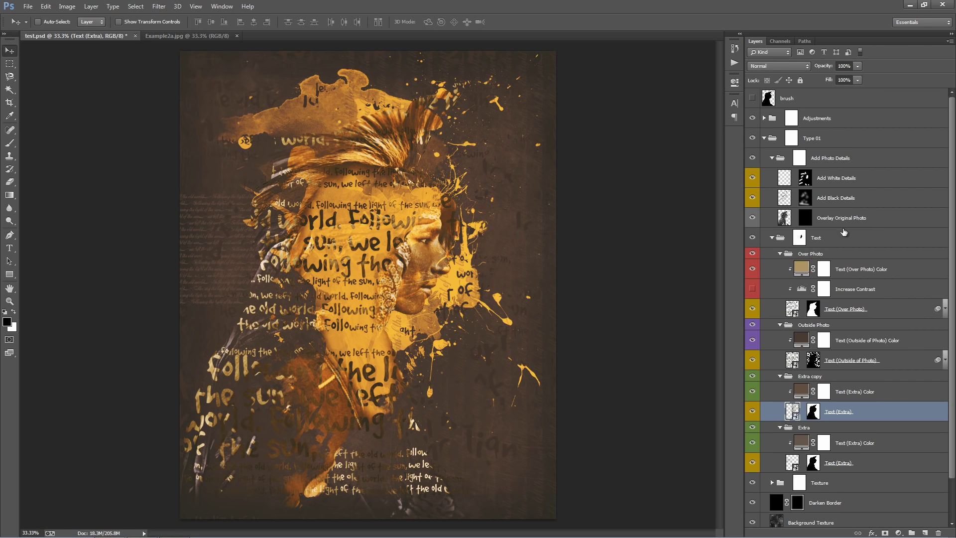
left_click(782, 139)
key("t")
left_click(592, 410)
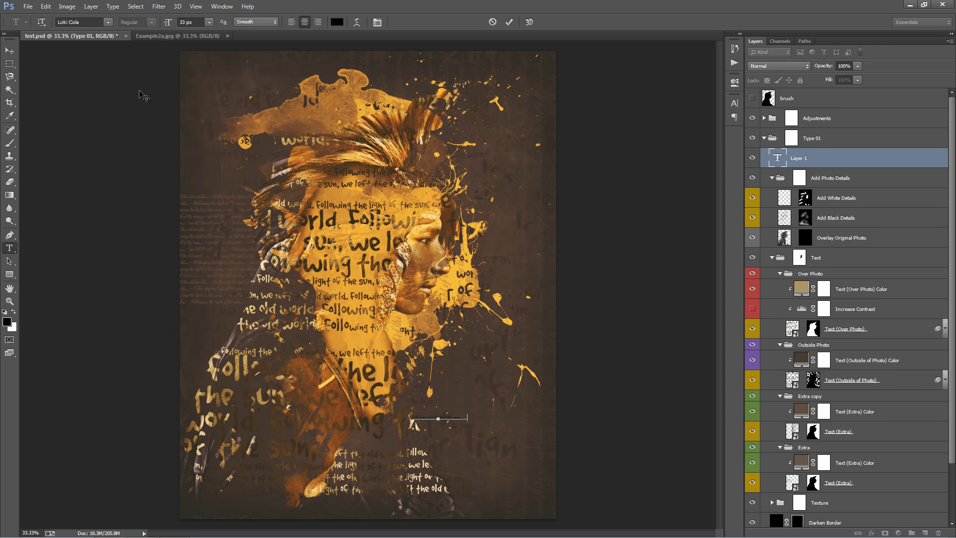
type("Following the light of the sun,")
key("ctrl+Return")
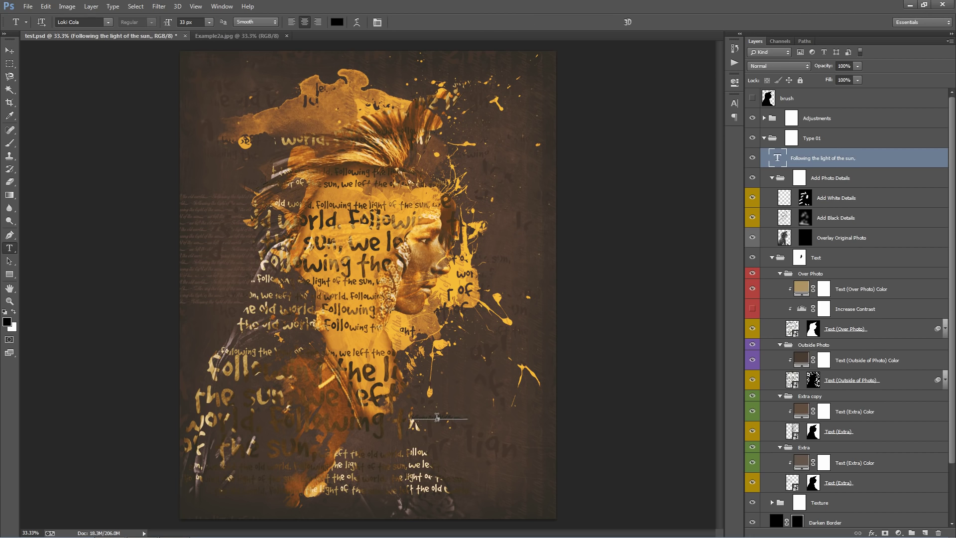
Set the caption line's font to GoodDog and its colour to white.
key("Return")
left_click(88, 21)
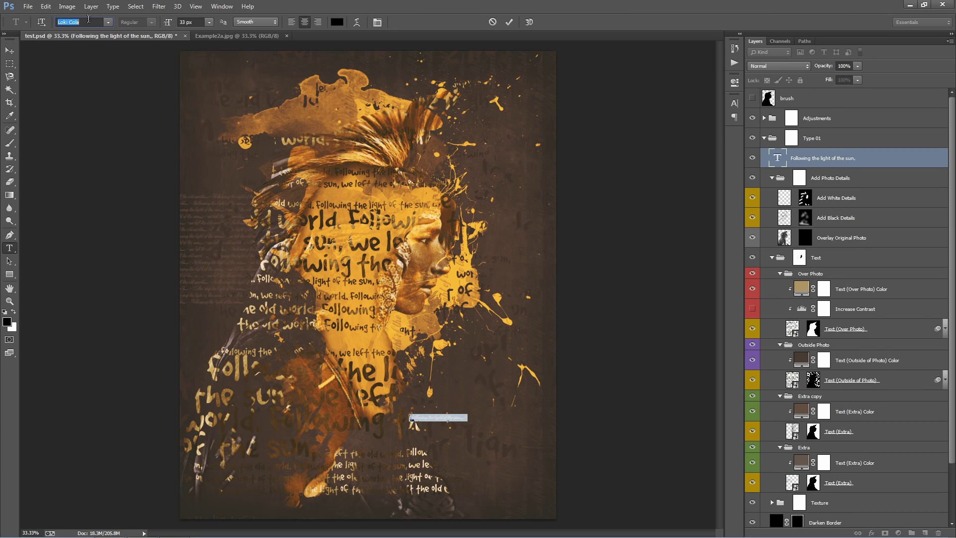
type("GoodDog")
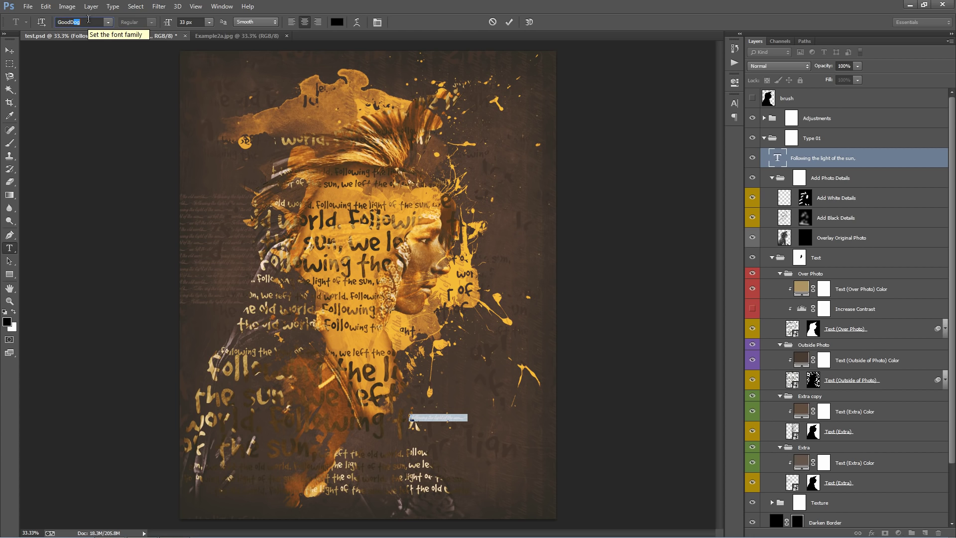
key("Return")
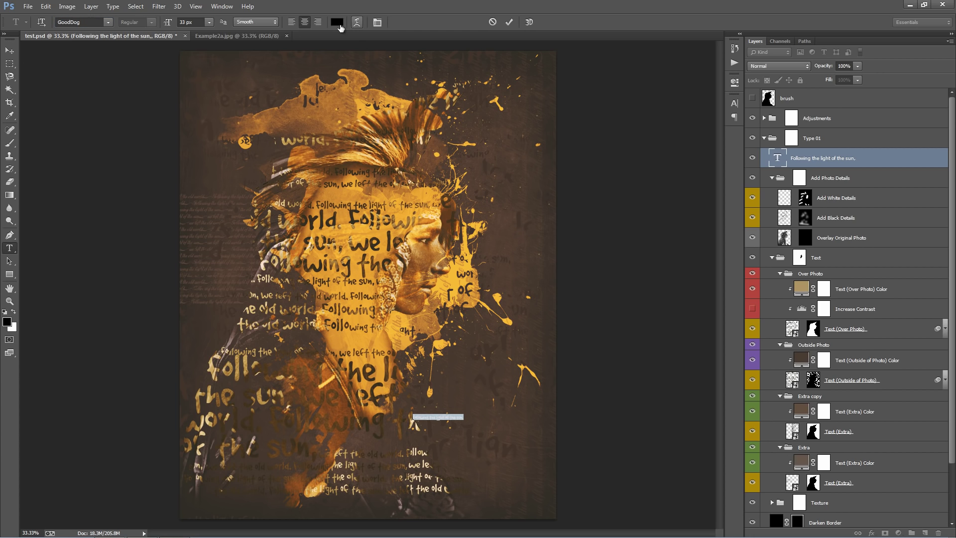
left_click(339, 25)
left_click_drag(642, 158, 593, 75)
left_click(840, 77)
Enlarge the caption line to about 63.61 px, and move its layer above the collapsed Type 01 group.
left_click(9, 50)
key("ctrl+t")
left_click_drag(464, 411, 529, 400)
key("Return")
left_click_drag(802, 169, 776, 130)
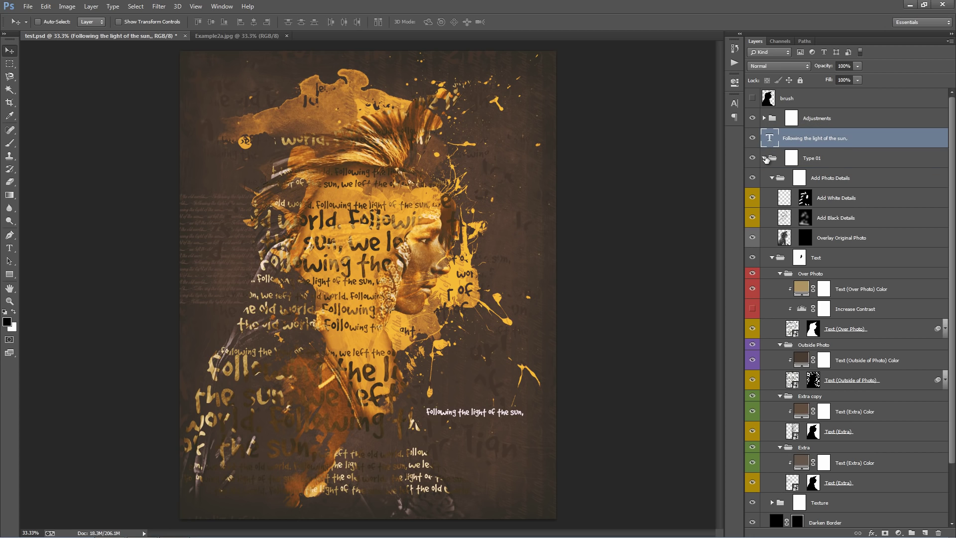
left_click(765, 158)
Duplicate the caption layer below the original and place the copy as a second line slightly down and to the right.
left_click_drag(809, 139, 836, 158, "alt")
mouse_move(467, 341)
left_mouse_down()
mouse_move(478, 364)
mouse_move(479, 356)
left_mouse_up()
key("t")
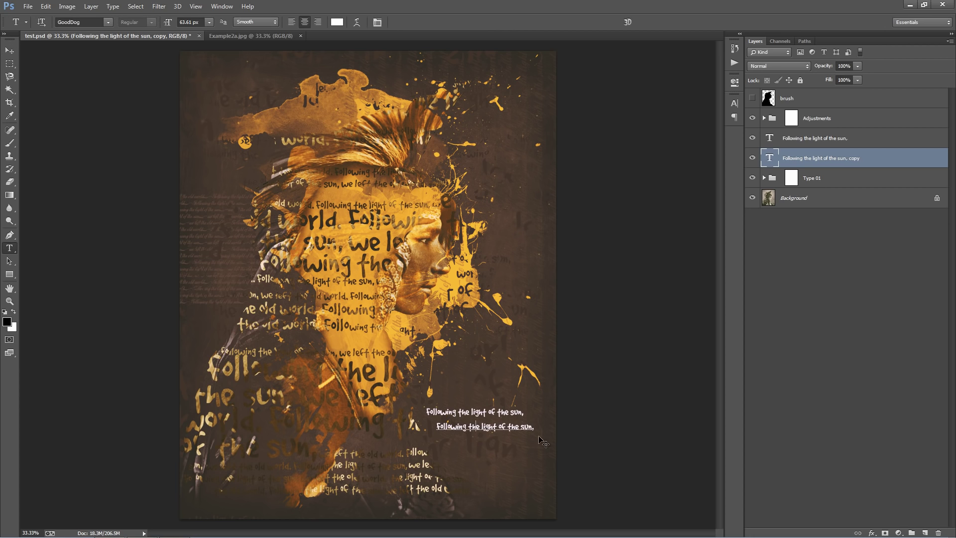
Replace the second caption line's text with "we left the old world" and enlarge it to about 86.26 px.
triple_click(482, 426)
type("we l")
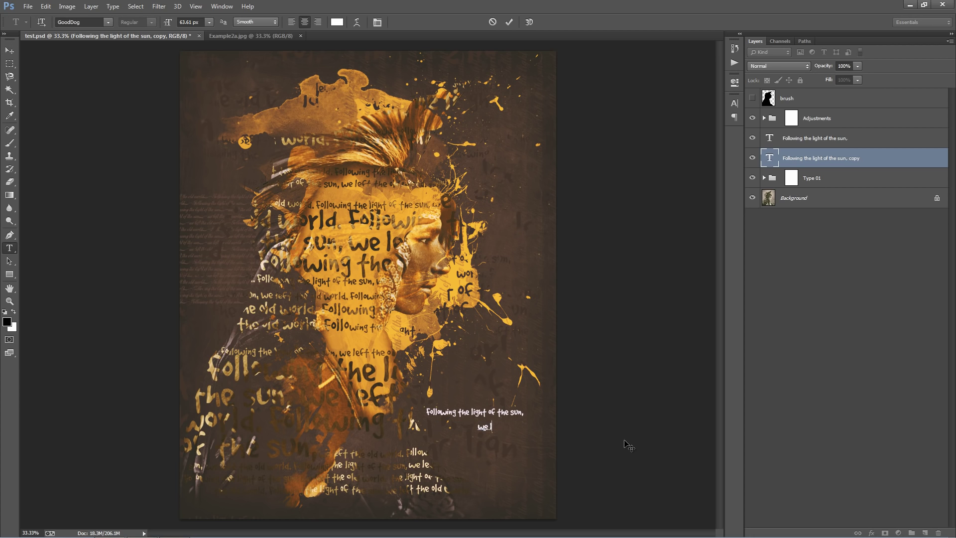
type("eft the old world")
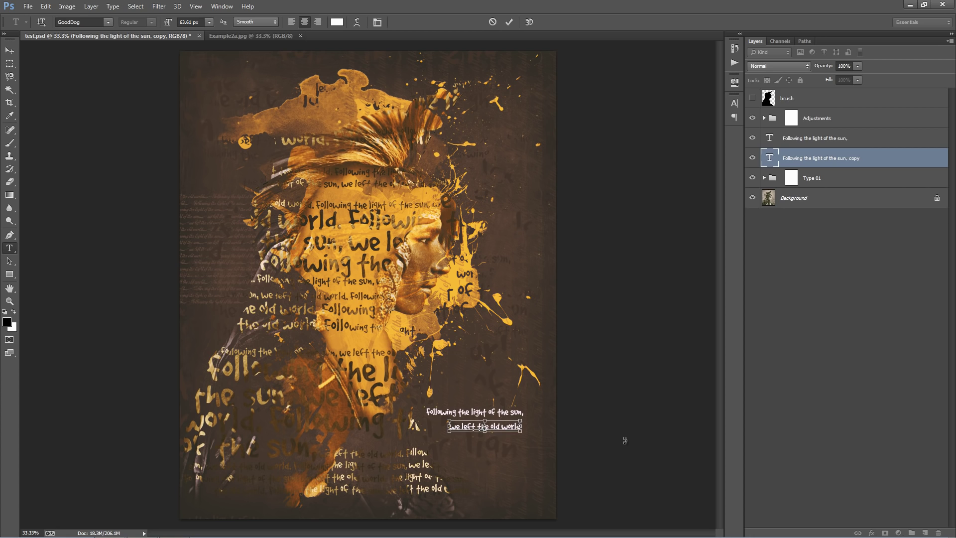
key("ctrl+Return")
left_click_drag(521, 420, 532, 412)
key("Return")
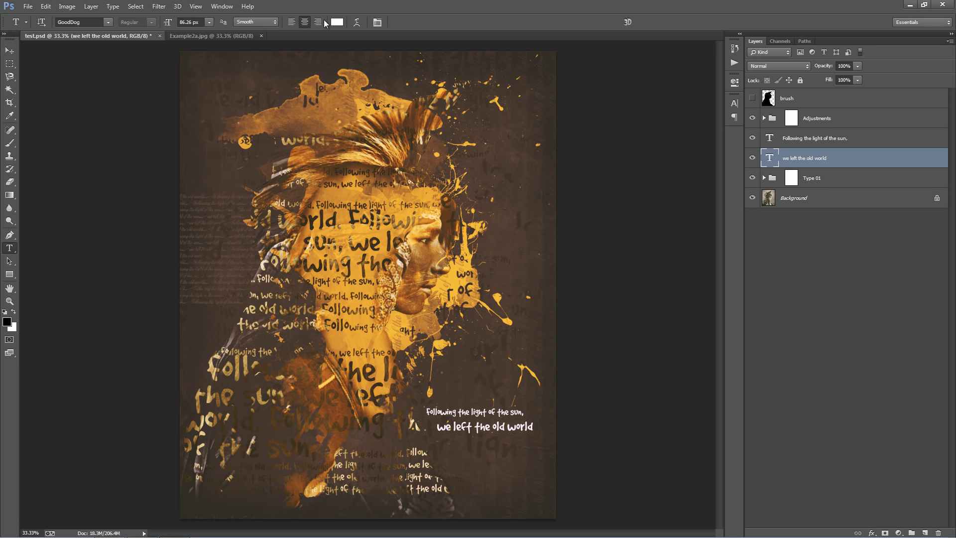
Recolour the second caption line with the orange sampled from the portrait, shifting its hue slightly towards red.
left_click(336, 22)
left_click(422, 191)
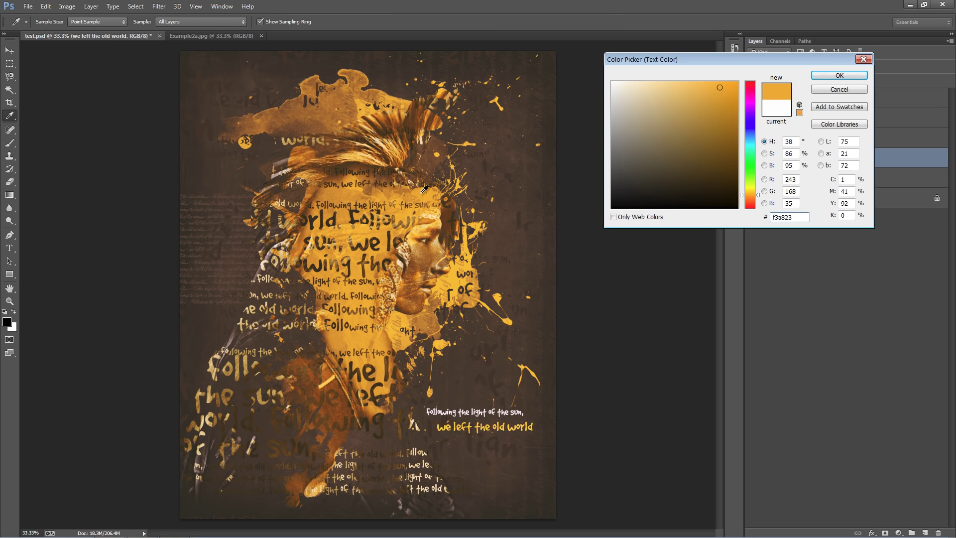
left_click(750, 196)
left_click_drag(750, 196, 749, 199)
left_click(839, 75)
Nudge the second caption line four steps up and two steps right, closer to the first line.
key("v")
key("Up")
key("Up")
key("Up")
key("Up")
key("Right")
key("Right")
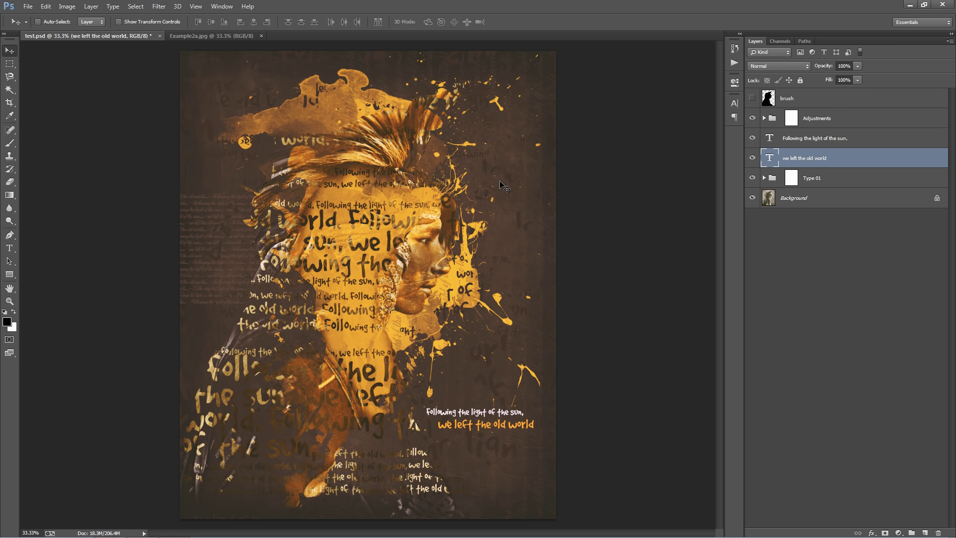
Darken the Text (Extra) Color fill in the Extra group to 54453c, and collapse the Text group.
left_click(764, 178)
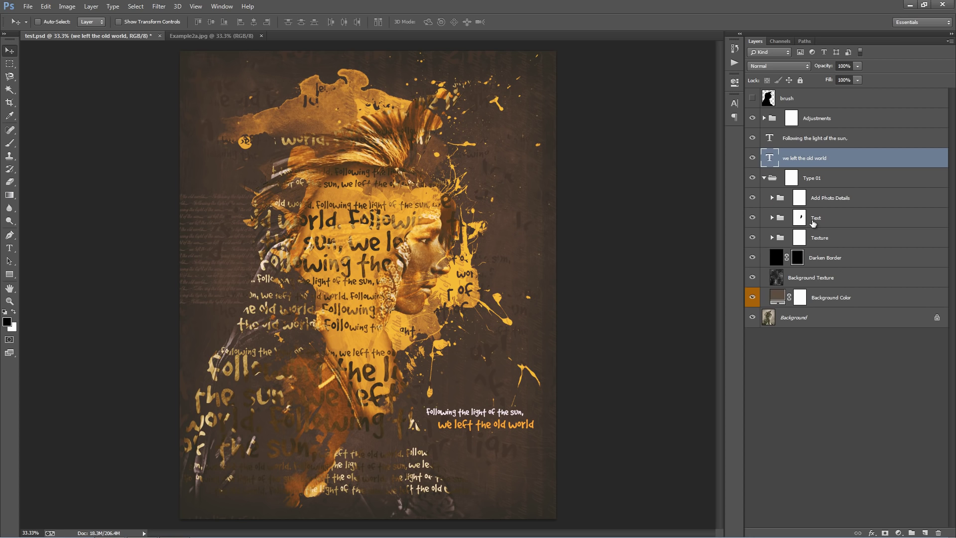
left_click(772, 219)
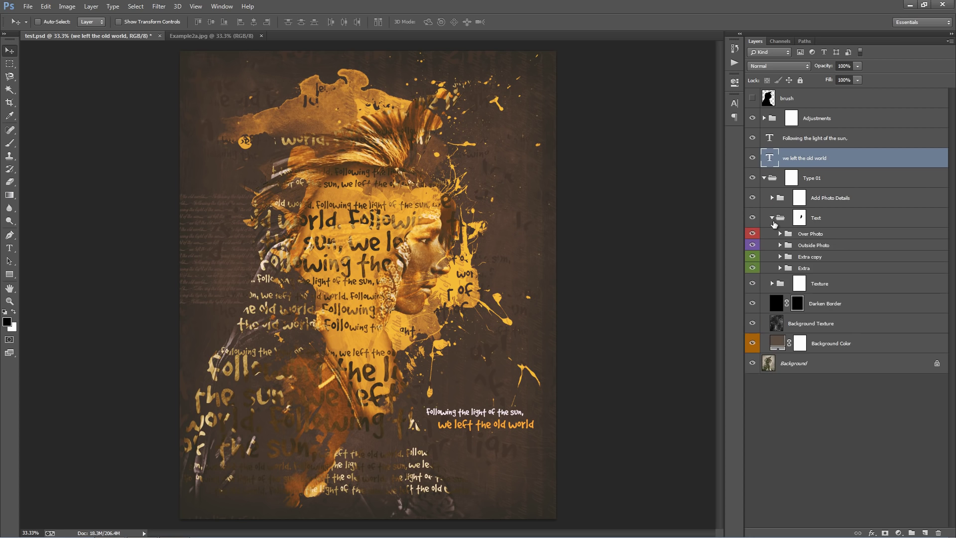
left_click(780, 269)
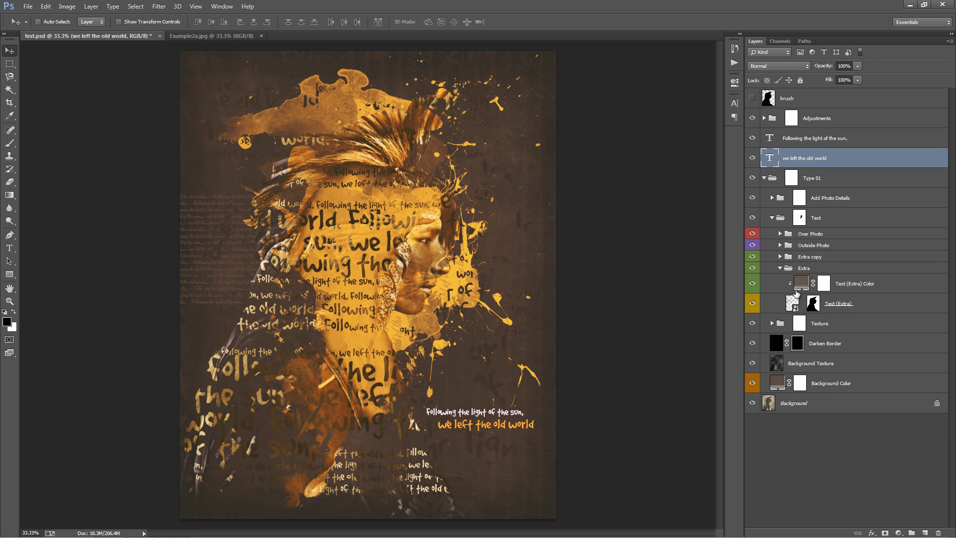
double_click(800, 282)
left_click_drag(650, 160, 647, 167)
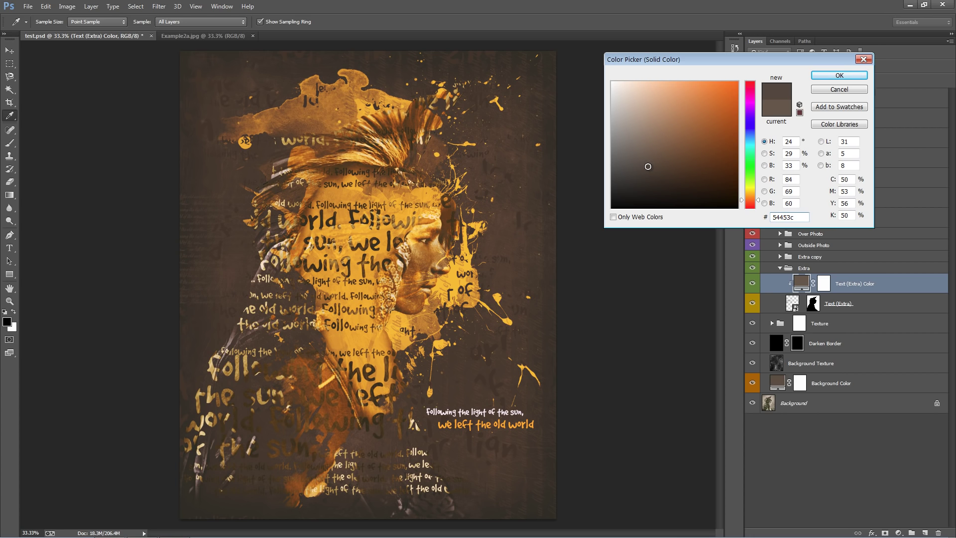
left_click(839, 75)
left_click(773, 218)
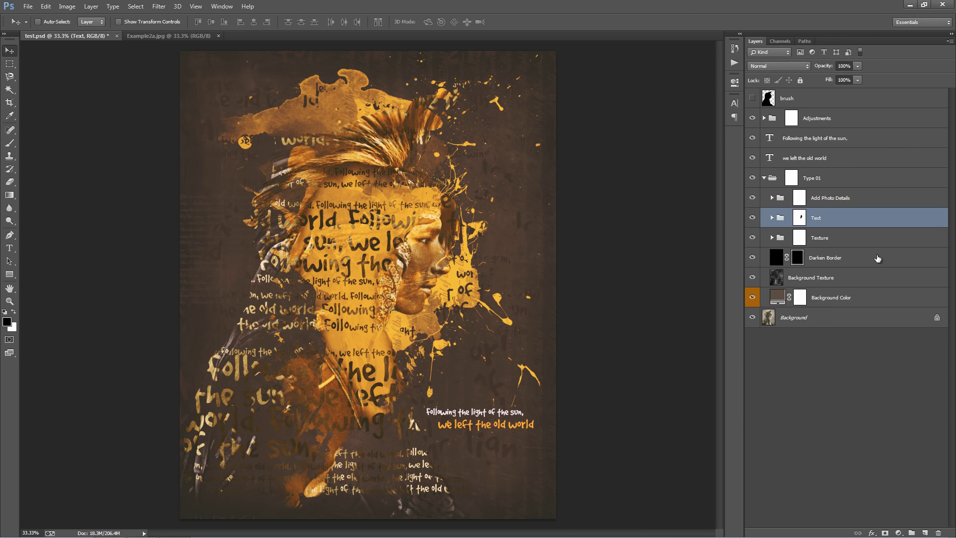
Set the Darken Border layer's opacity to 60%.
left_click(875, 257)
left_click(857, 66)
left_click_drag(857, 66, 838, 67)
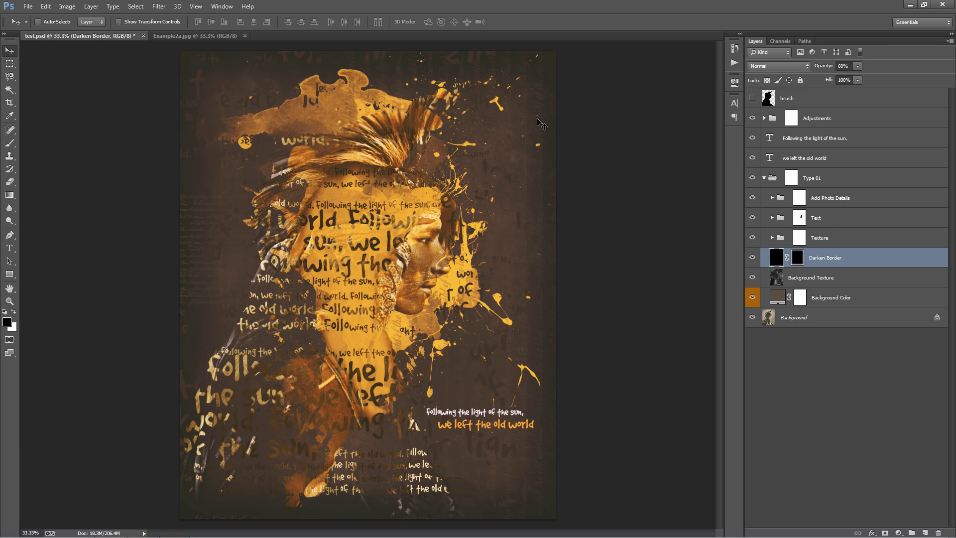
Set the Background Texture layer's opacity to 28% and compare the portrait with Example2a.jpg.
left_click(851, 277)
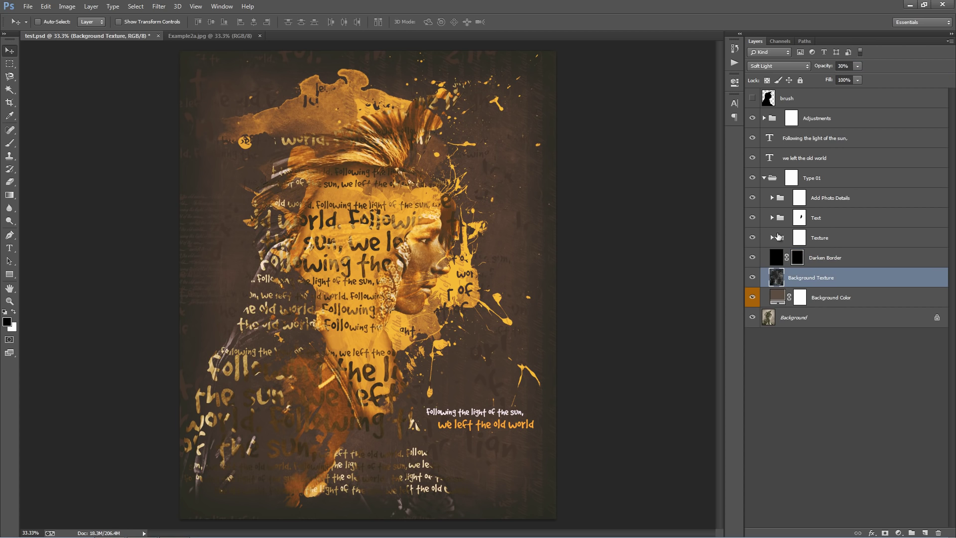
left_click_drag(824, 68, 500, 99)
left_click(211, 35)
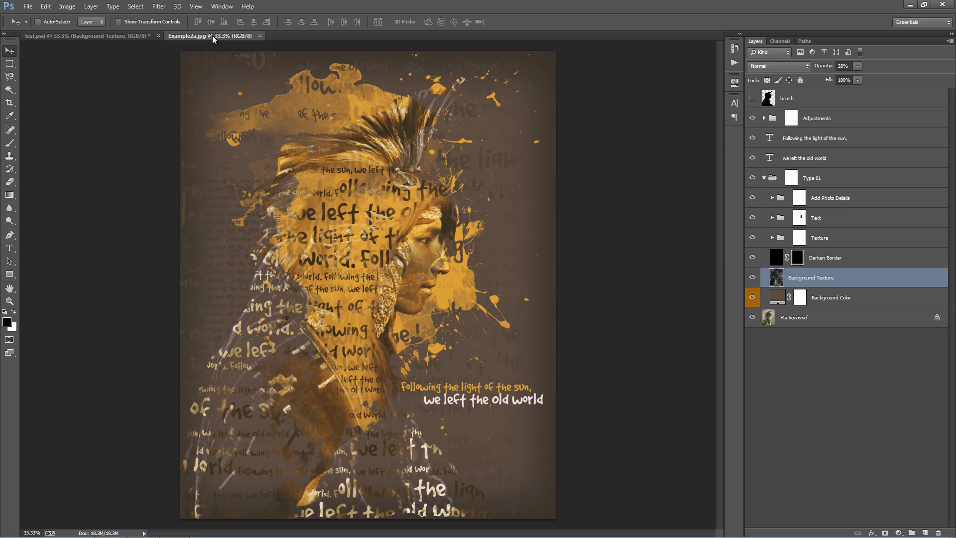
left_click(97, 35)
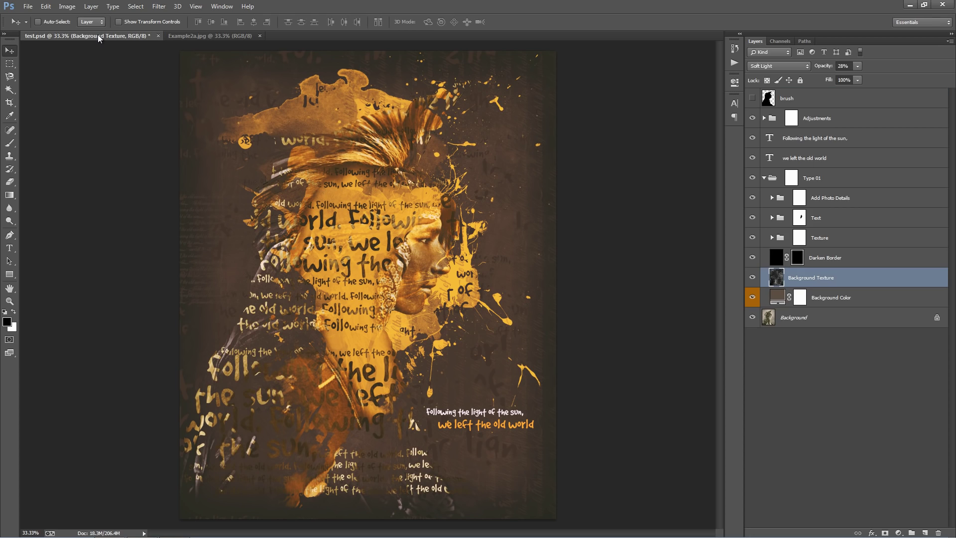
Set the Darken Border layer's opacity to 35% and check it against Example2a.jpg.
left_click(872, 258)
left_click(808, 67)
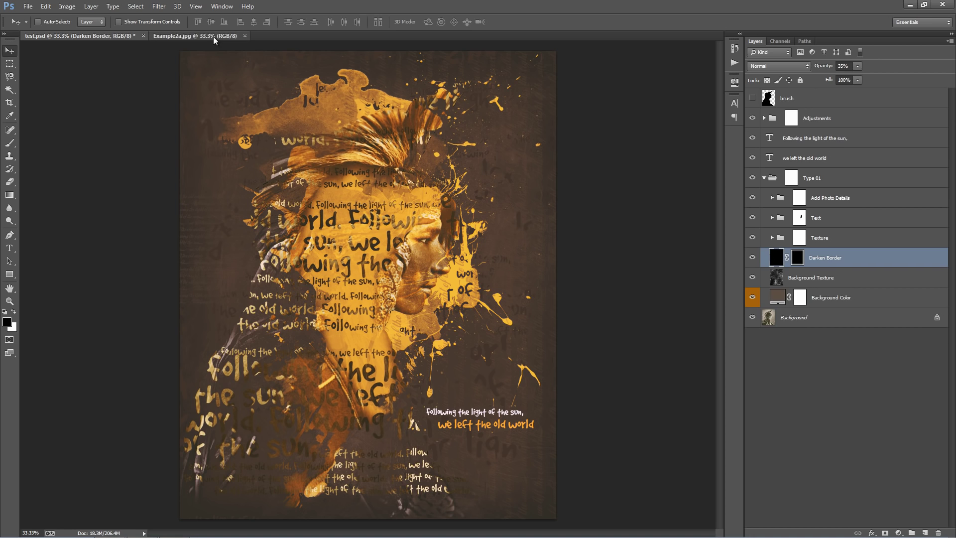
left_click(213, 37)
left_click(108, 38)
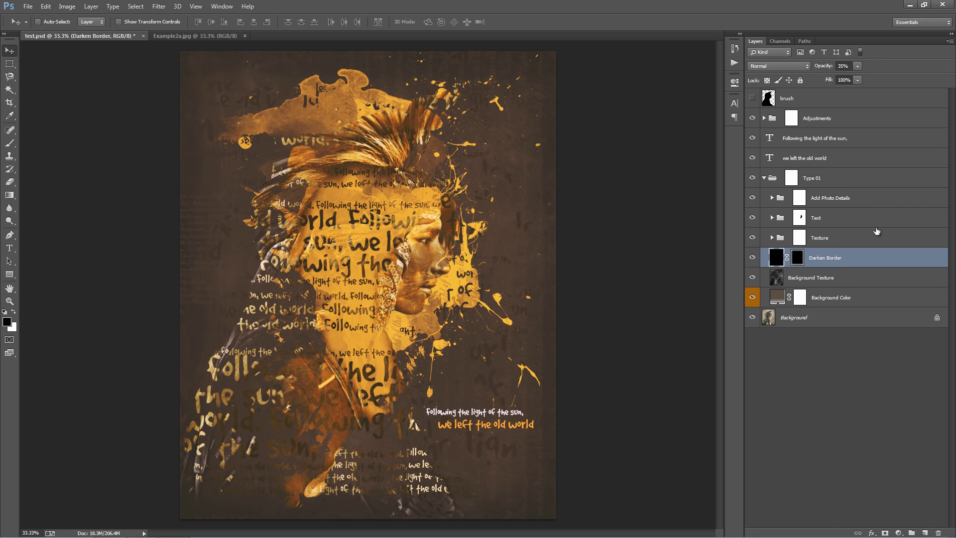
Try green 9ae036 as the Texture Color fill in the Texture group, and collapse the Type 01 group.
left_click(772, 237)
double_click(793, 276)
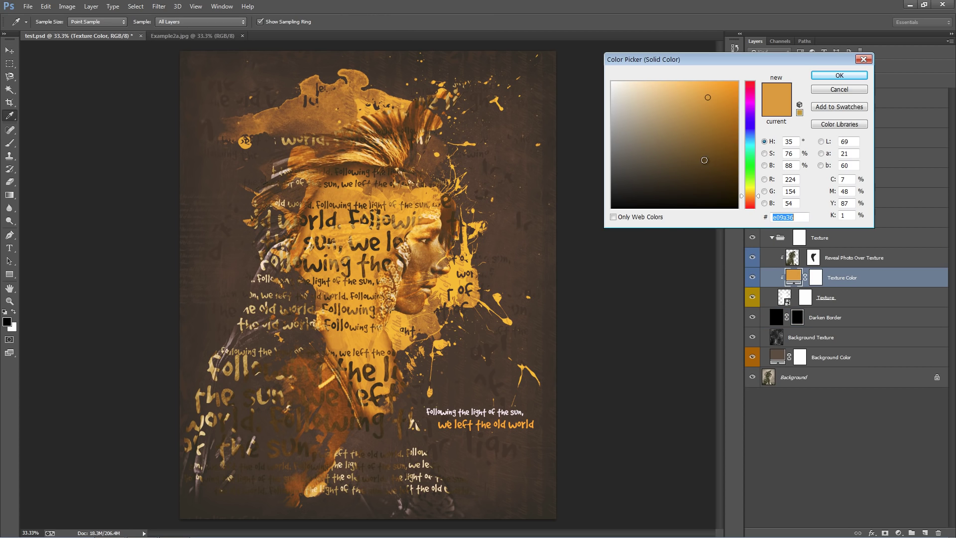
left_click(748, 135)
left_click_drag(745, 133, 748, 178)
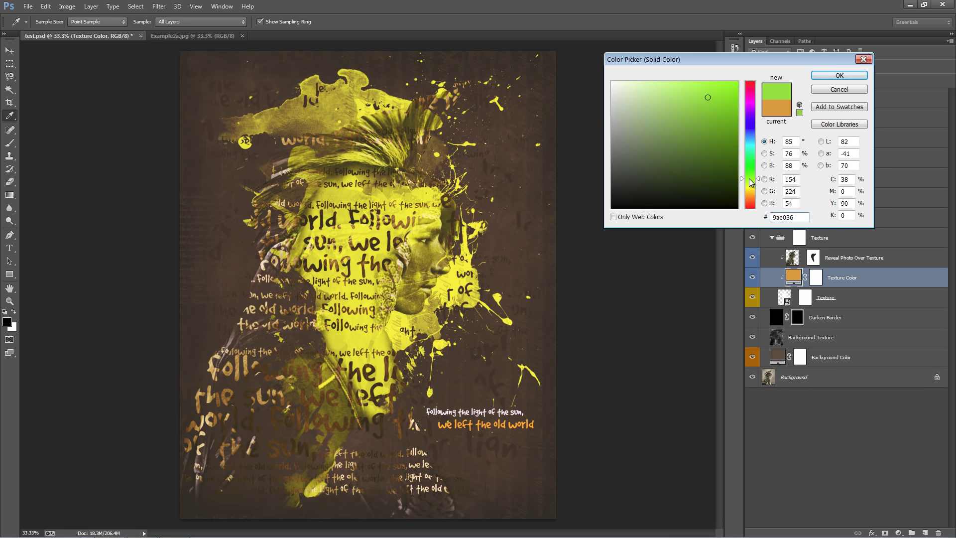
left_click(838, 89)
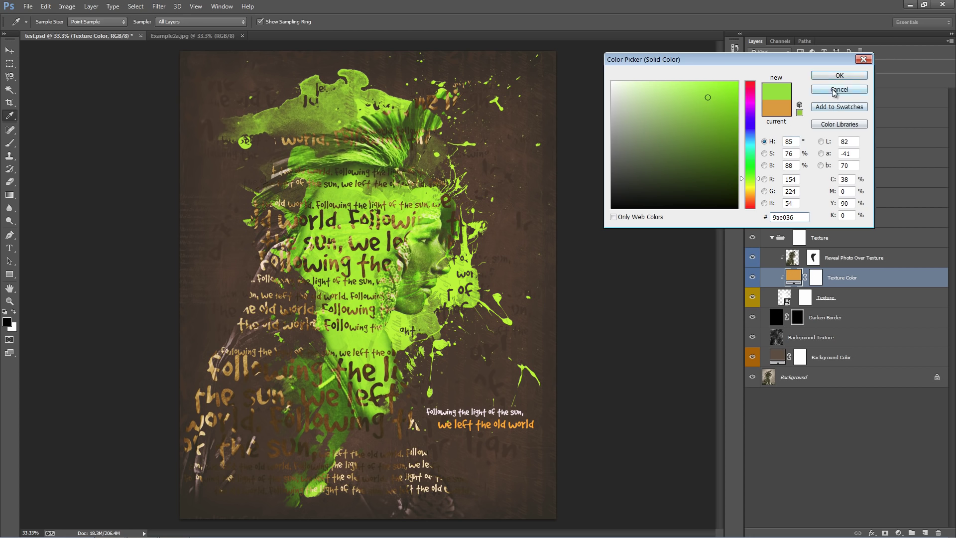
left_click(764, 177)
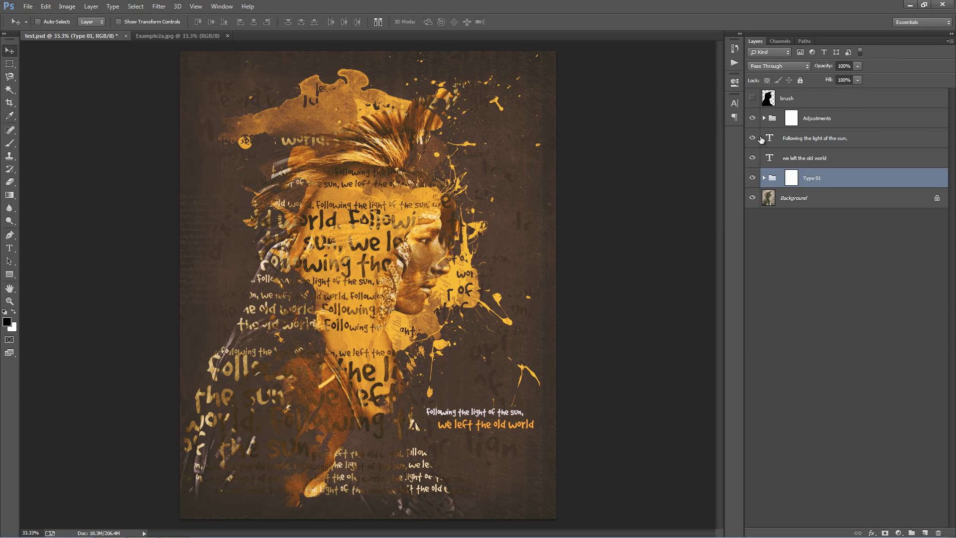
Adjust the hue slightly in the Overall Saturation layer of the Adjustments group.
left_click(767, 119)
left_click(764, 118)
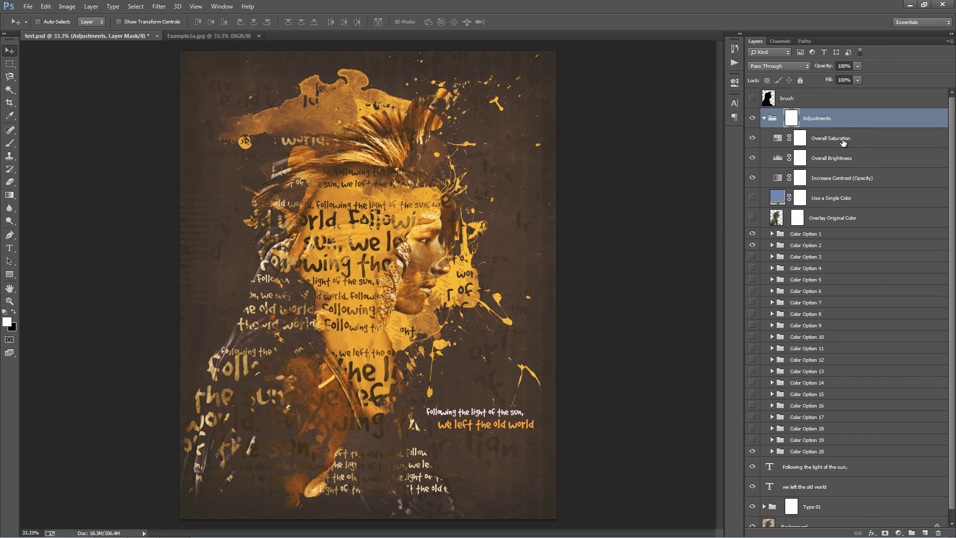
left_click(777, 141)
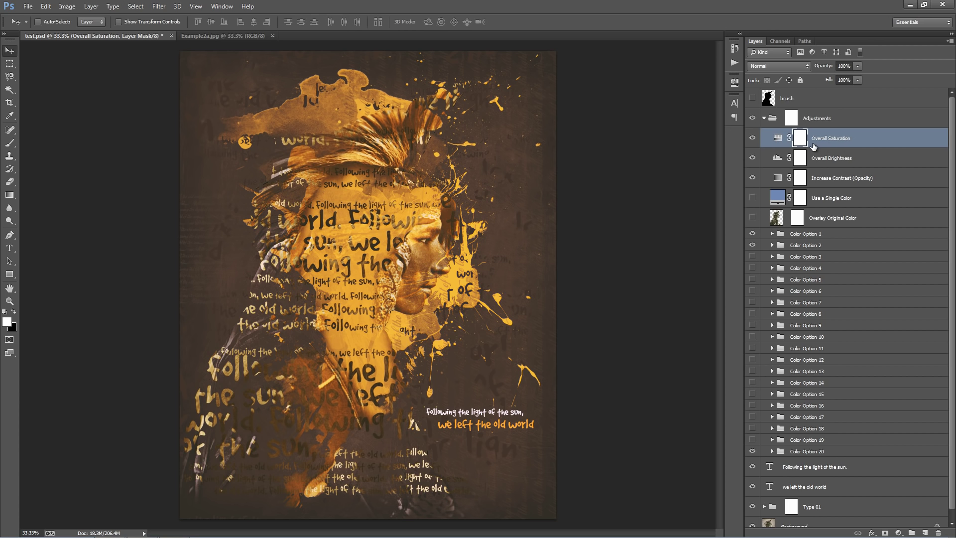
double_click(777, 142)
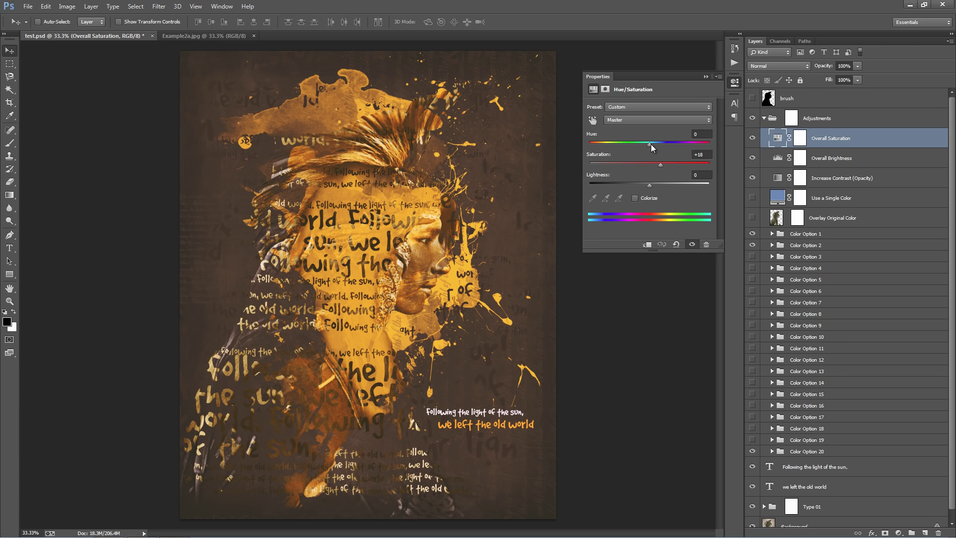
mouse_move(650, 145)
left_mouse_down()
mouse_move(699, 144)
mouse_move(596, 142)
mouse_move(677, 150)
mouse_move(648, 151)
left_mouse_up()
left_click(706, 78)
Collapse the Adjustments group and expand the Type 01 group to show its layers.
left_click(763, 118)
left_click(840, 140)
left_click(790, 178)
left_click(764, 178)
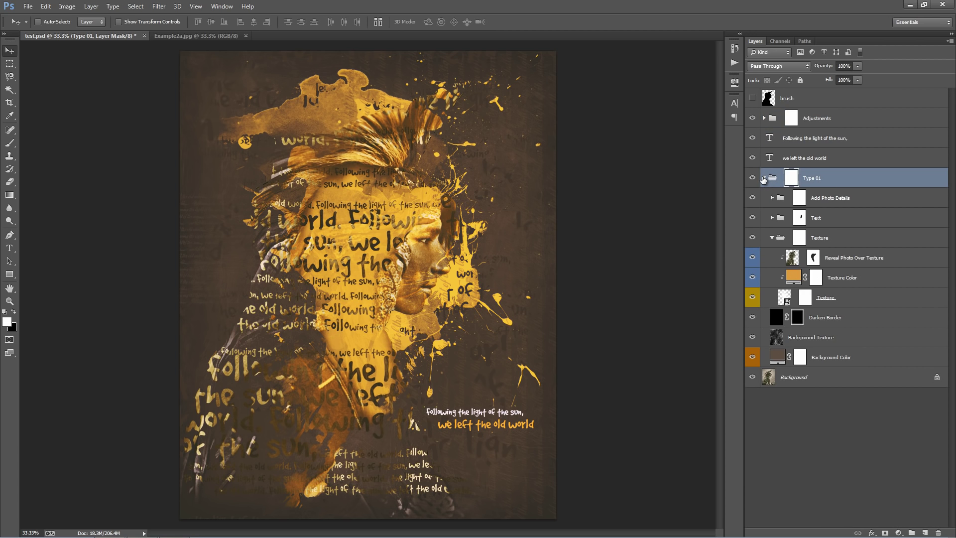